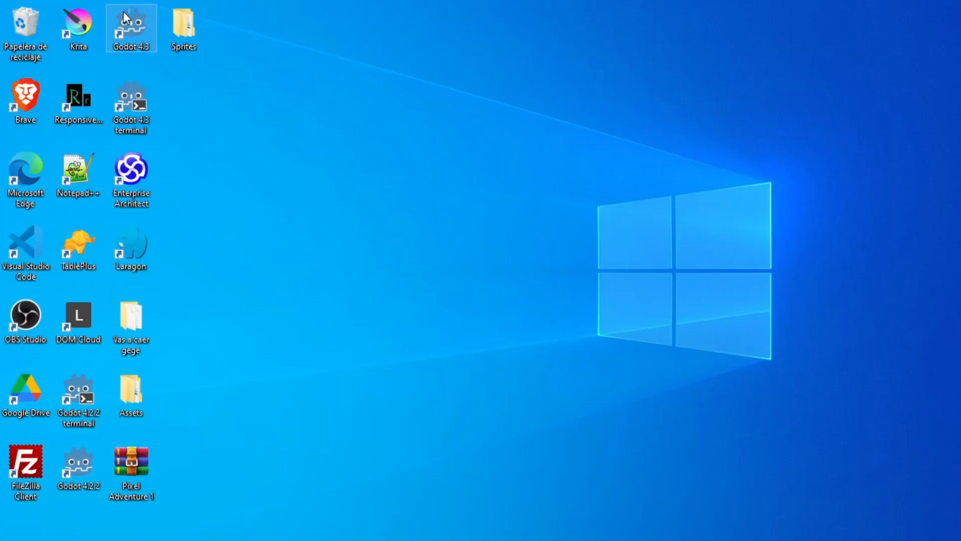
- Create a Godot 4.3 project named Prueba 3 at B:/Mis pruebas/prueba 3 with the Mobile renderer and open it for editing
{"action": "double_click", "coordinate": [127, 12]}
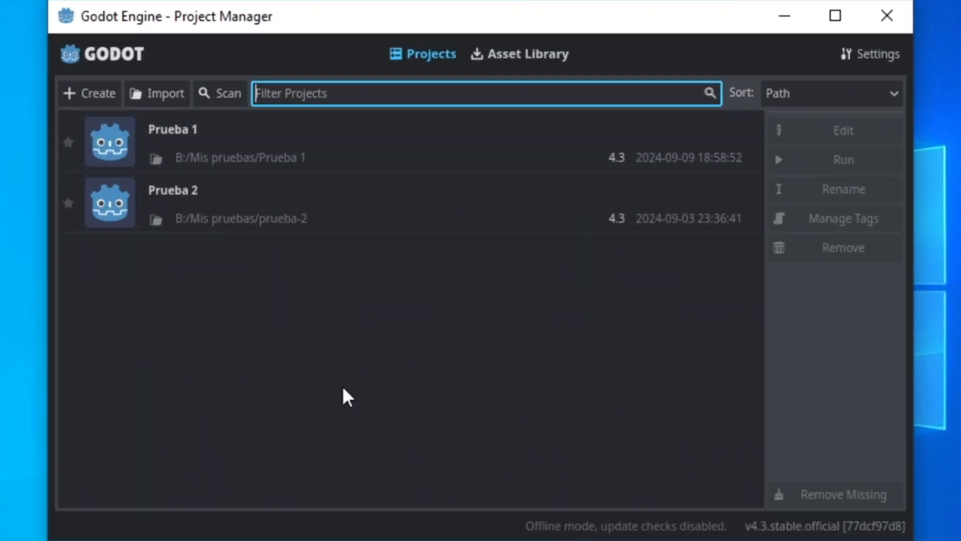
{"action": "key", "text": "ctrl+n"}
{"action": "type", "text": "Prueba 3"}
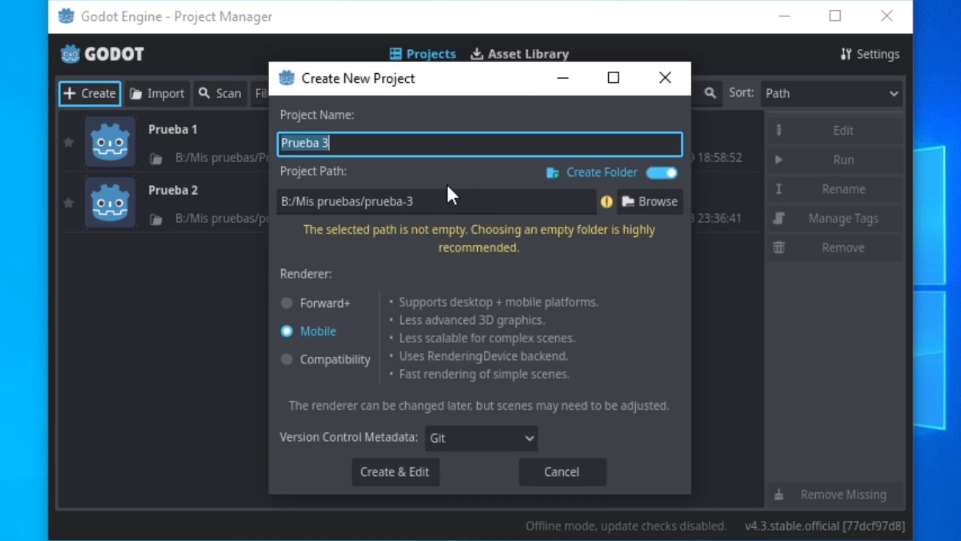
{"action": "left_click", "coordinate": [407, 202]}
{"action": "key", "text": "BackSpace"}
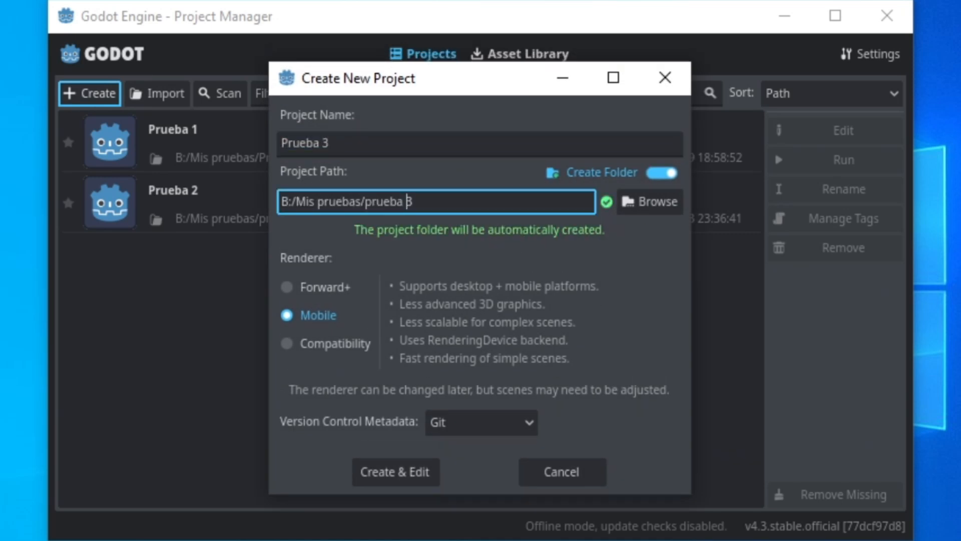
{"action": "left_click", "coordinate": [301, 319]}
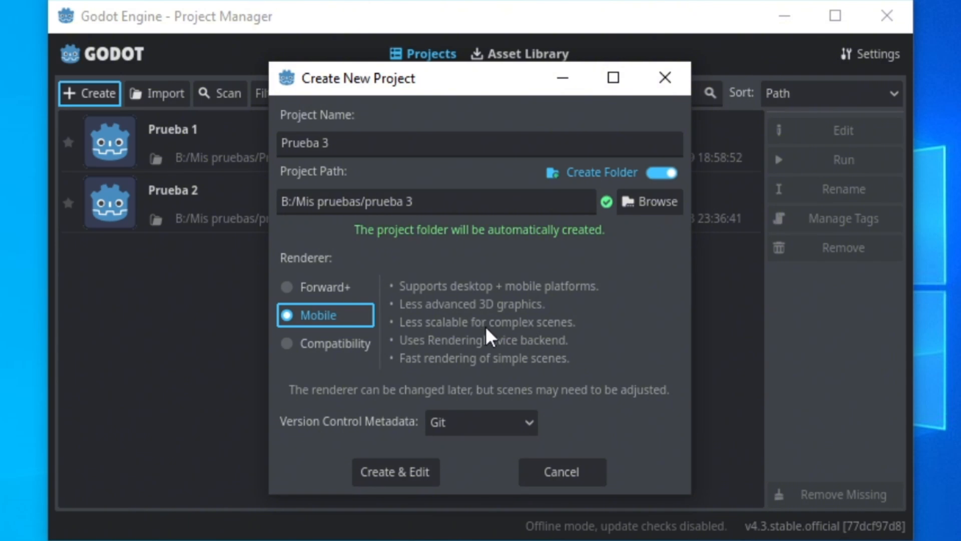
{"action": "left_click", "coordinate": [415, 465]}
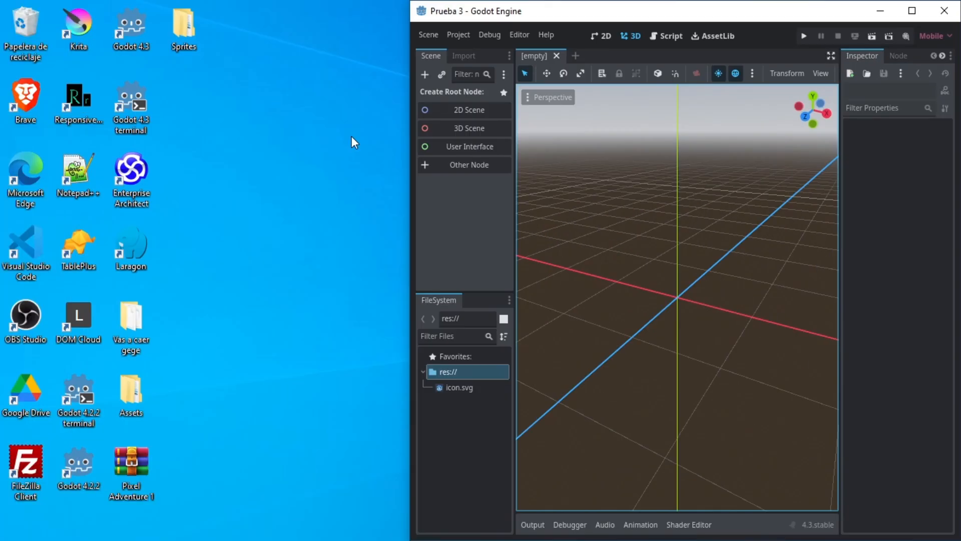
- Import the desktop's Sprites folder into the project's res:// folder and maximize the editor window
{"action": "left_click_drag", "start_coordinate": [184, 27], "coordinate": [468, 425]}
{"action": "key", "text": "super+Up"}
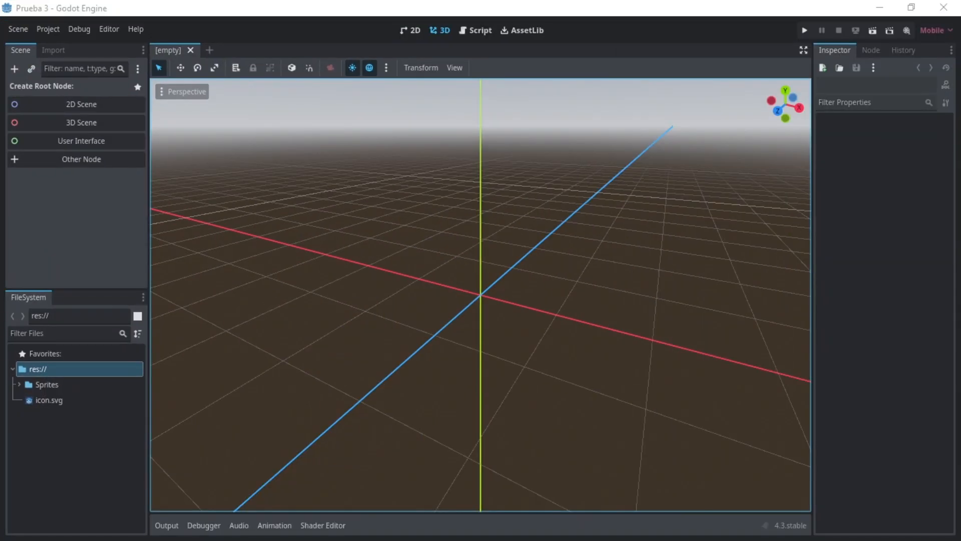
{"action": "left_click", "coordinate": [108, 213]}
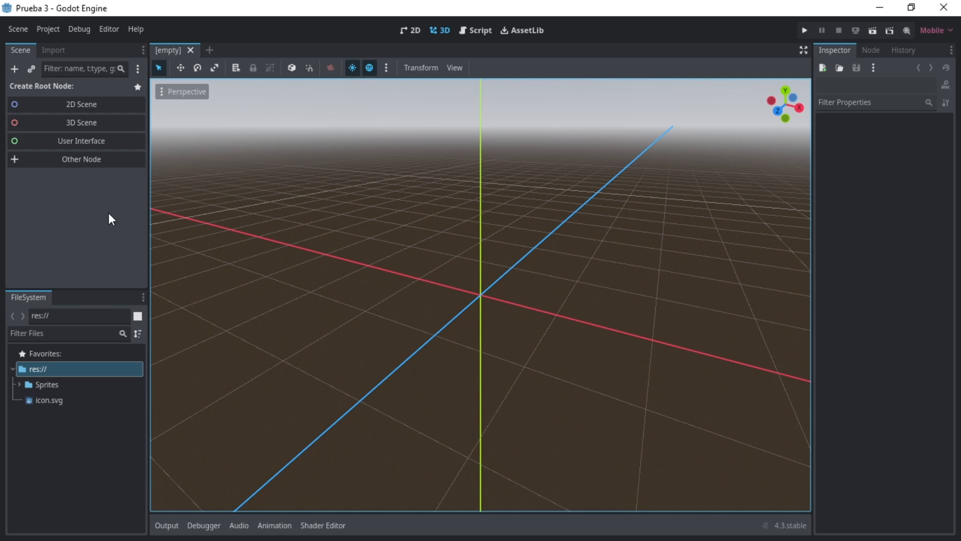
- Name 2D physics layer 1 "Word" in the project settings
{"action": "left_click", "coordinate": [48, 29]}
{"action": "left_click", "coordinate": [57, 40]}
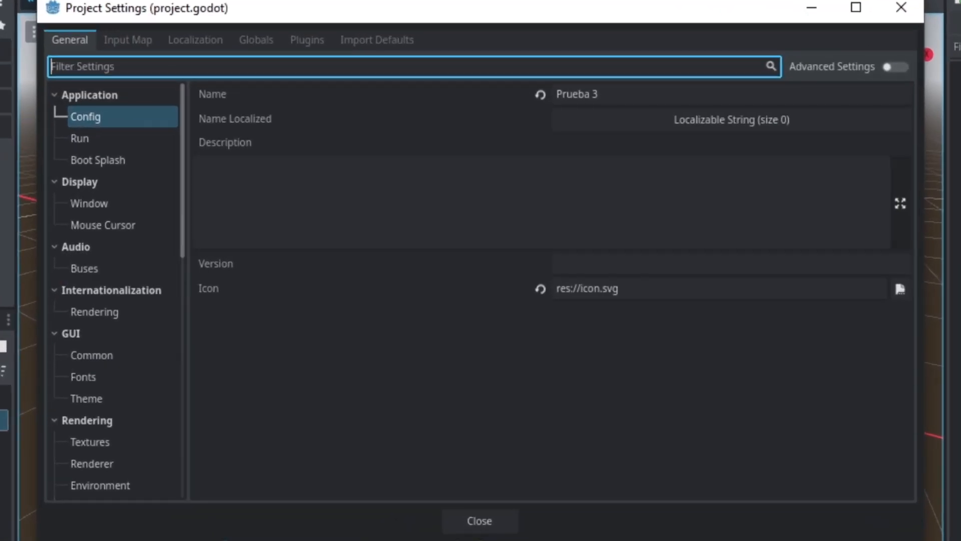
{"action": "scroll", "coordinate": [162, 351], "scroll_direction": "down", "scroll_amount": 10}
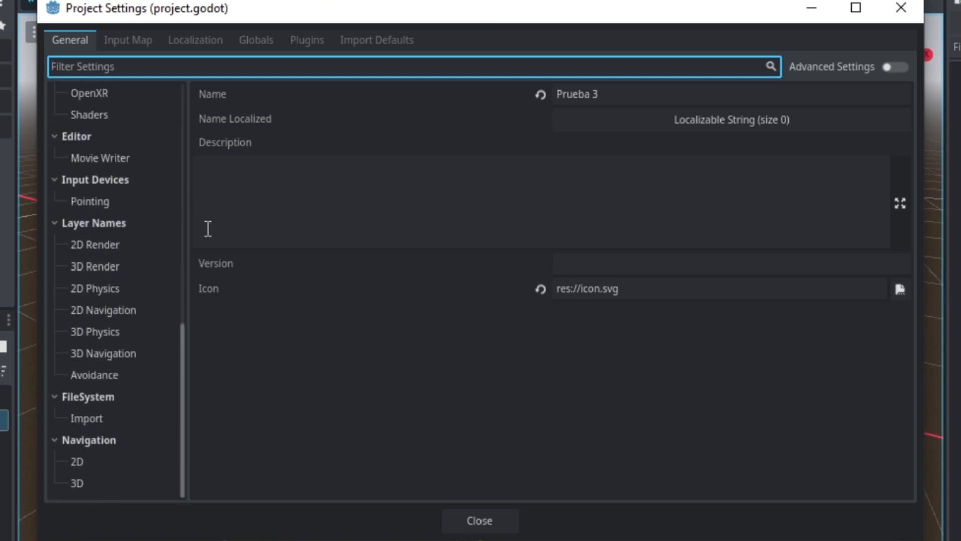
{"action": "left_click", "coordinate": [106, 288]}
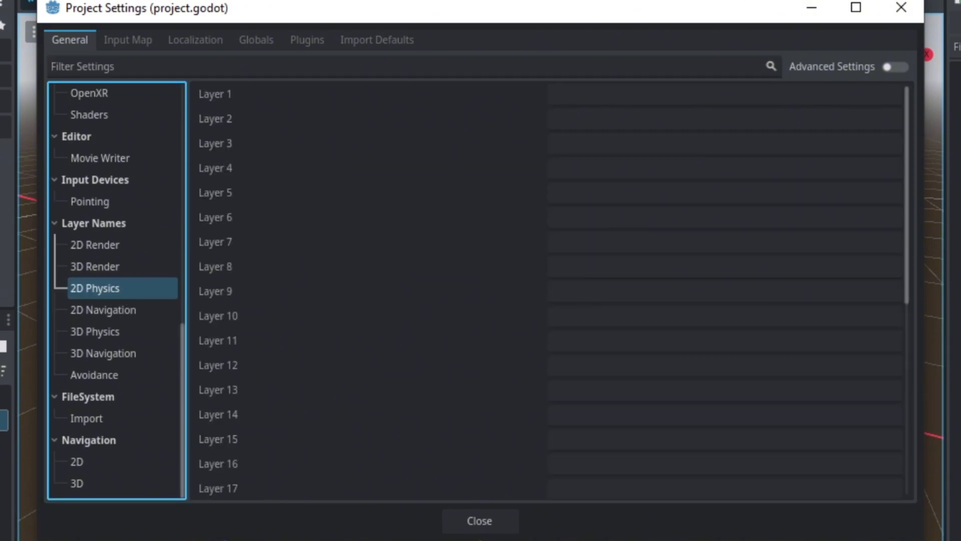
{"action": "left_click", "coordinate": [669, 93]}
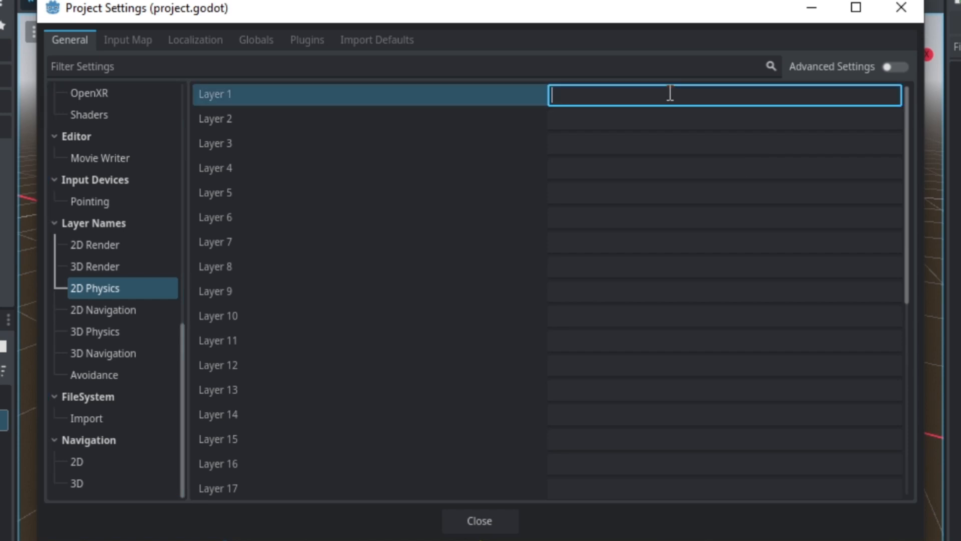
{"action": "left_click", "coordinate": [97, 294]}
{"action": "left_click", "coordinate": [587, 94]}
{"action": "type", "text": "Player"}
{"action": "key", "text": "Tab"}
{"action": "key", "text": "shift+Tab"}
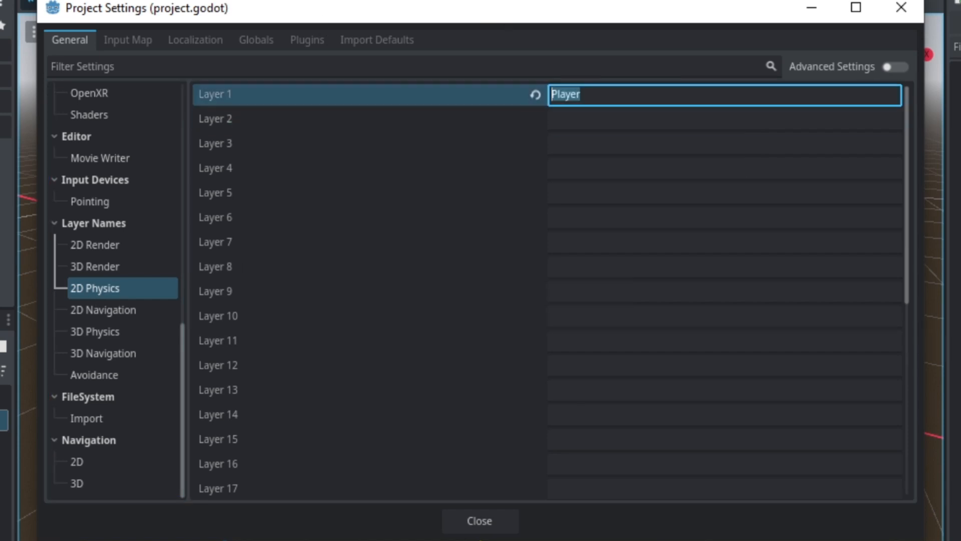
{"action": "type", "text": "Word"}
{"action": "key", "text": "Tab"}
- Name 2D physics layers 2 to 5 Player, Enemy, Hitbox and Hurtbox
{"action": "type", "text": "Player"}
{"action": "key", "text": "Tab"}
{"action": "type", "text": "Enemy"}
{"action": "key", "text": "Tab"}
{"action": "type", "text": "Hitbox"}
{"action": "key", "text": "Tab"}
{"action": "type", "text": "Hurtbox"}
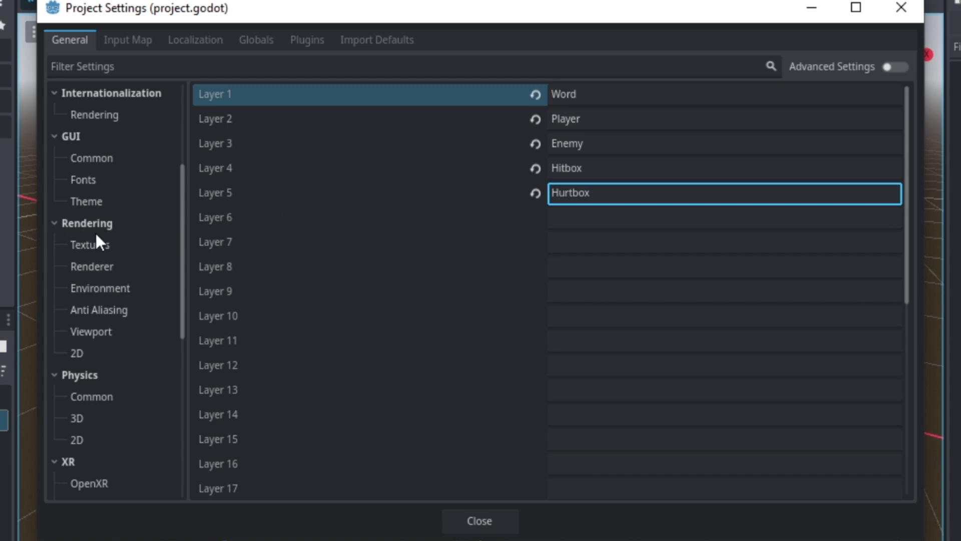
- Set the project's default canvas texture filter to Nearest in the rendering settings
{"action": "left_click", "coordinate": [104, 244]}
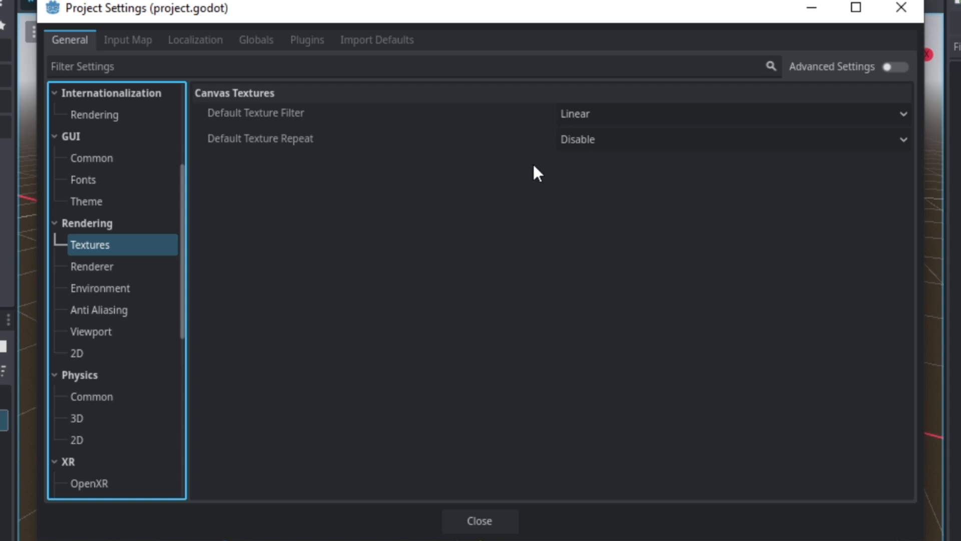
{"action": "left_click", "coordinate": [583, 112]}
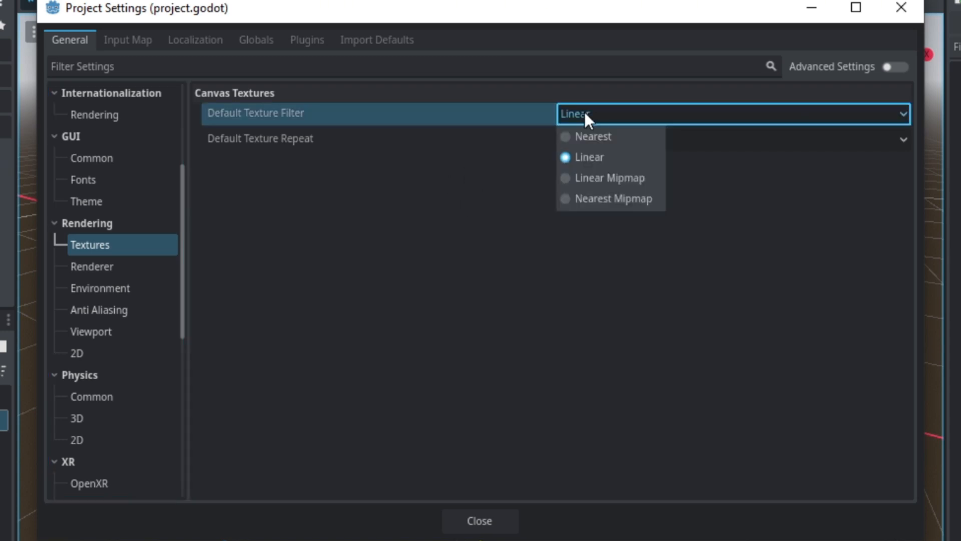
{"action": "left_click", "coordinate": [609, 137]}
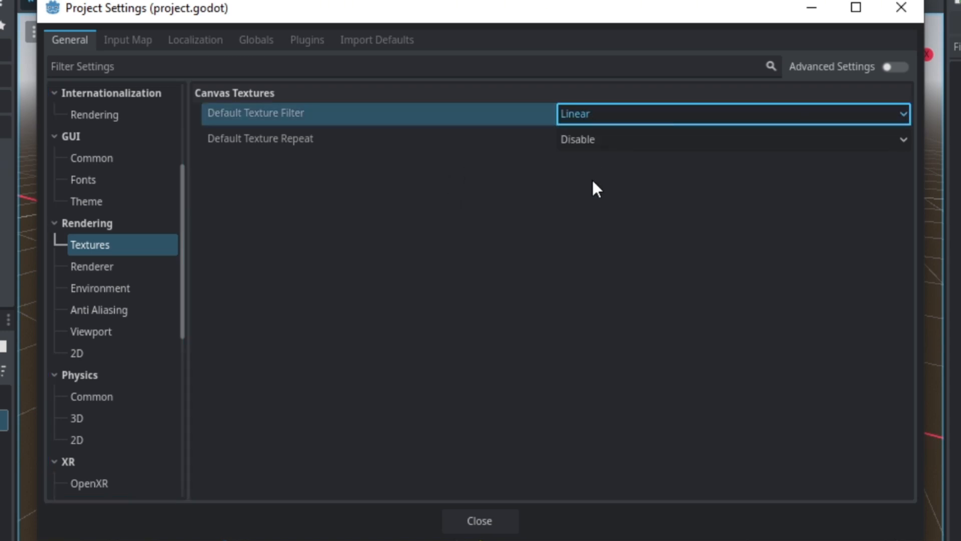
- Set the display window's viewport width to 1280/3 (426) and viewport height to 720/3 (240)
{"action": "scroll", "coordinate": [131, 196], "scroll_direction": "up", "scroll_amount": 5}
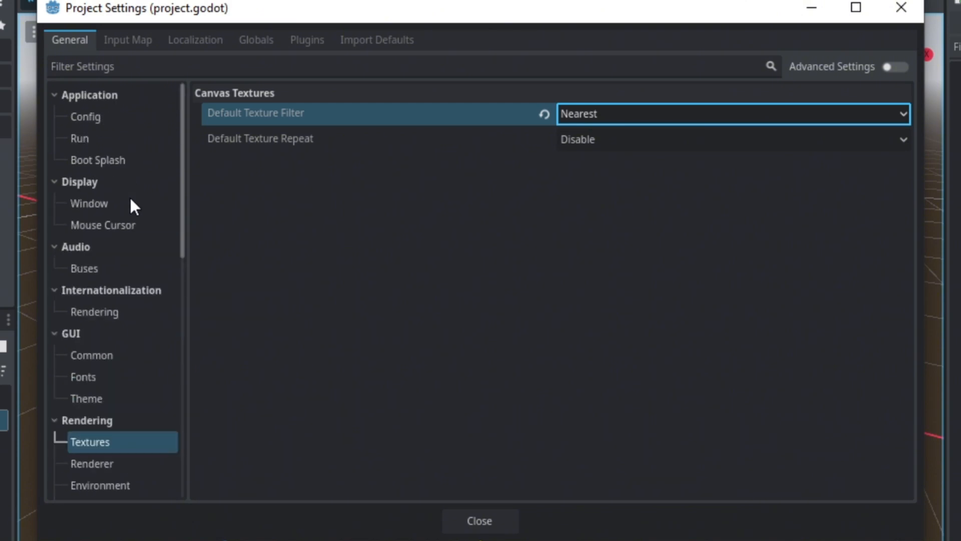
{"action": "left_click", "coordinate": [85, 203]}
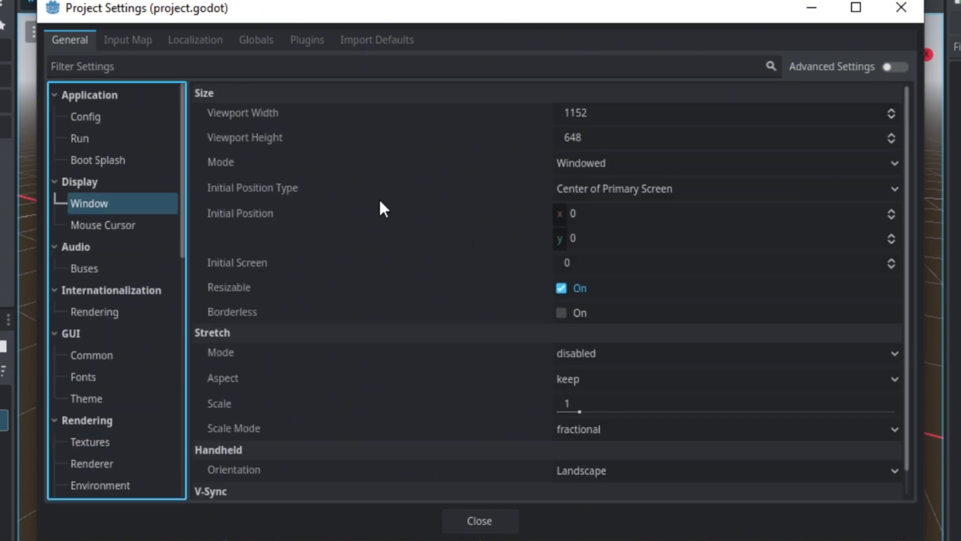
{"action": "left_click", "coordinate": [689, 115]}
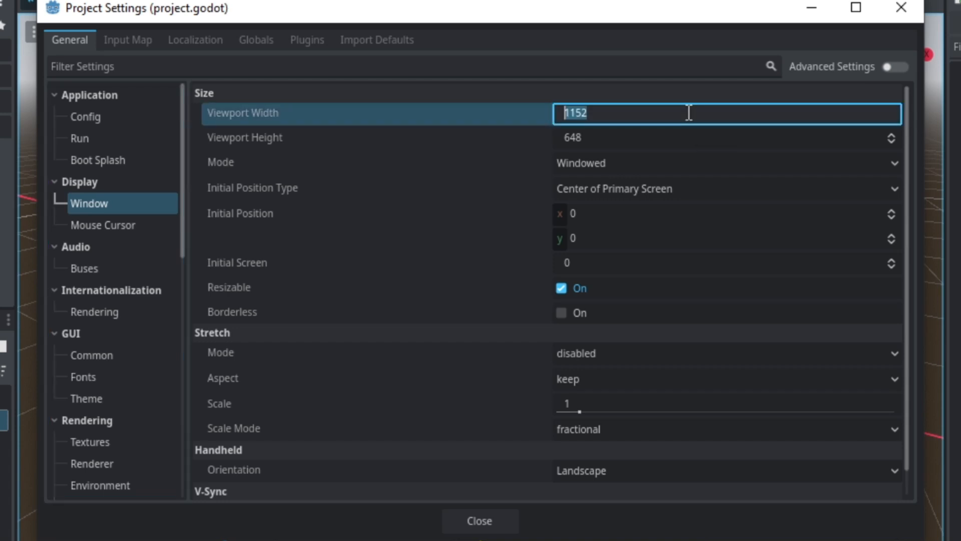
{"action": "type", "text": "1280/3"}
{"action": "key", "text": "Tab"}
{"action": "type", "text": "7"}
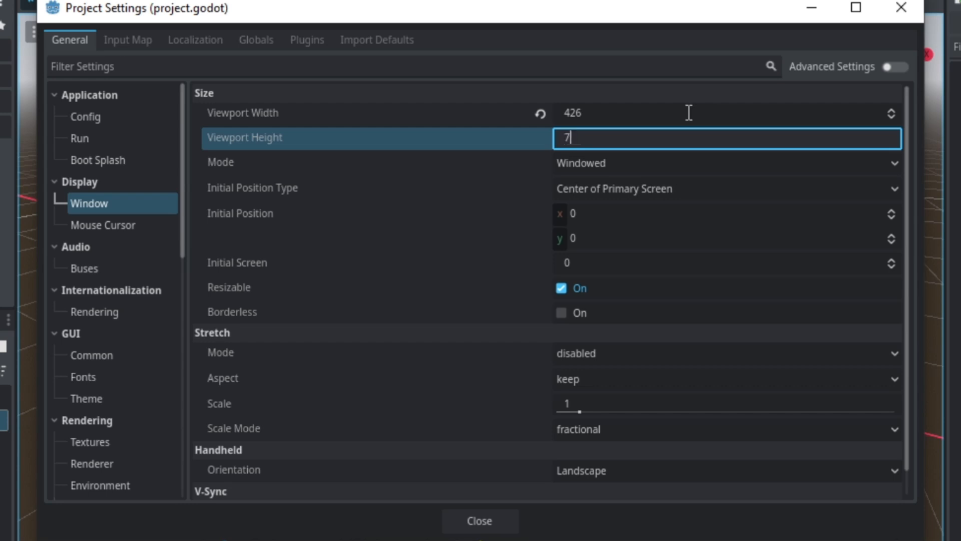
{"action": "type", "text": "20/3"}
{"action": "key", "text": "Return"}
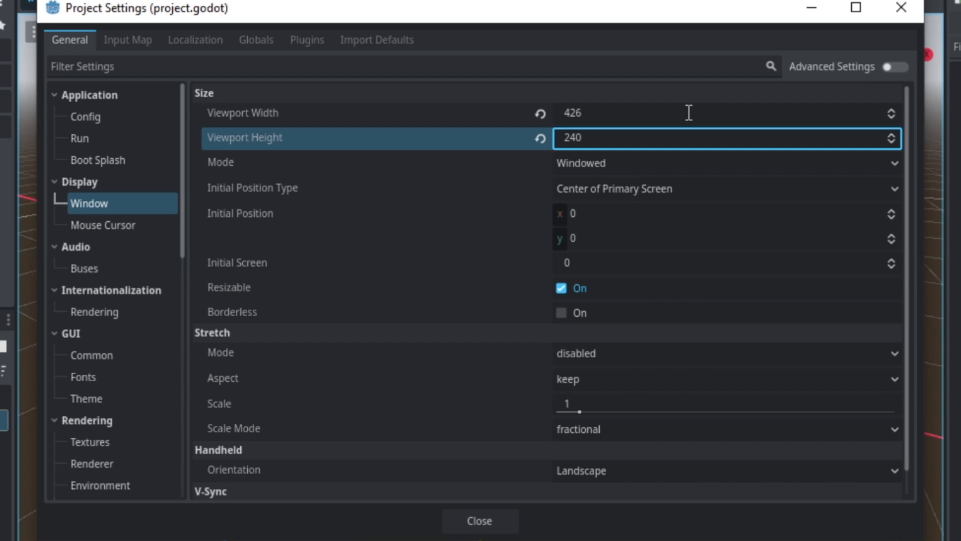
- Set the display window's stretch mode to canvas_items
{"action": "scroll", "coordinate": [646, 240], "scroll_direction": "down", "scroll_amount": 1}
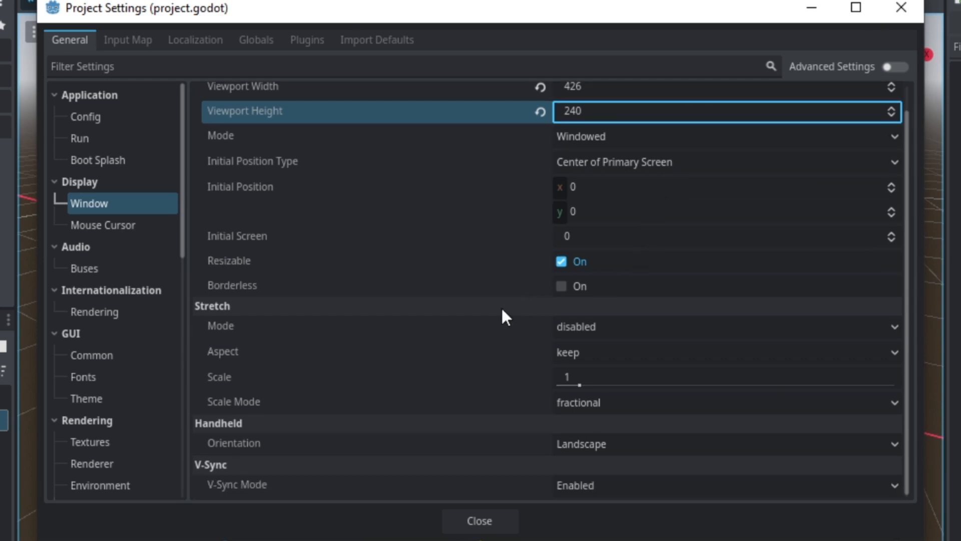
{"action": "left_click", "coordinate": [589, 329]}
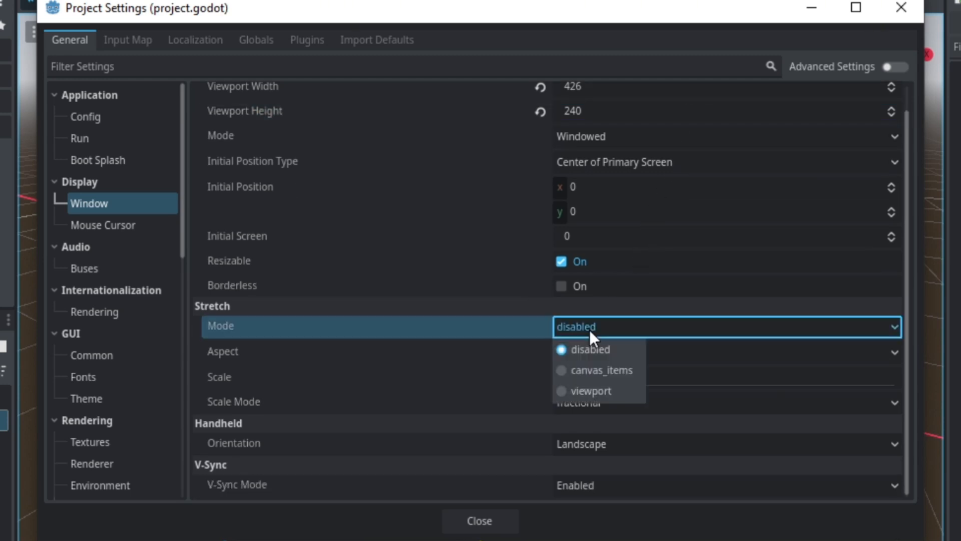
{"action": "left_click", "coordinate": [601, 371]}
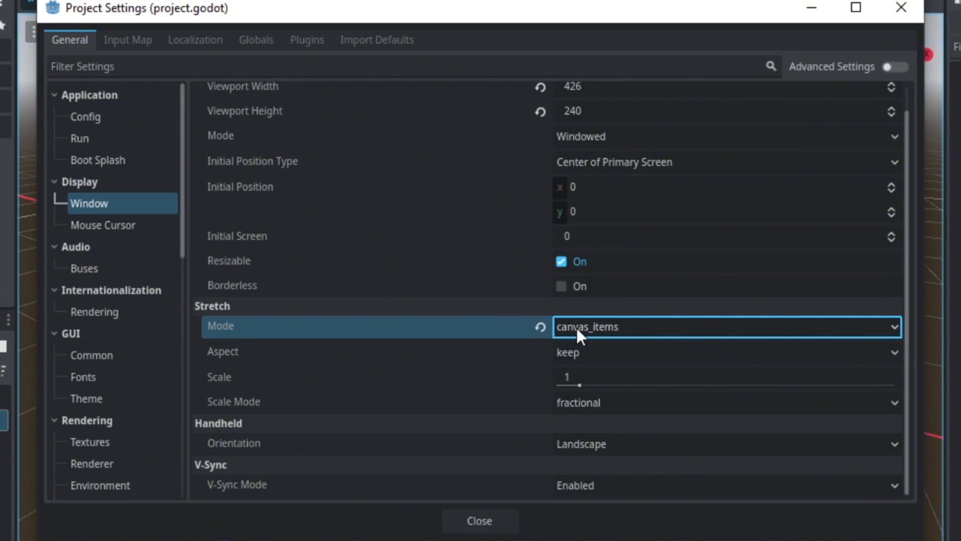
- Enable the advanced settings, override the window width with 1280/2 (640) and height with 720/2 (360), and close the project settings
{"action": "scroll", "coordinate": [575, 328], "scroll_direction": "up", "scroll_amount": 1}
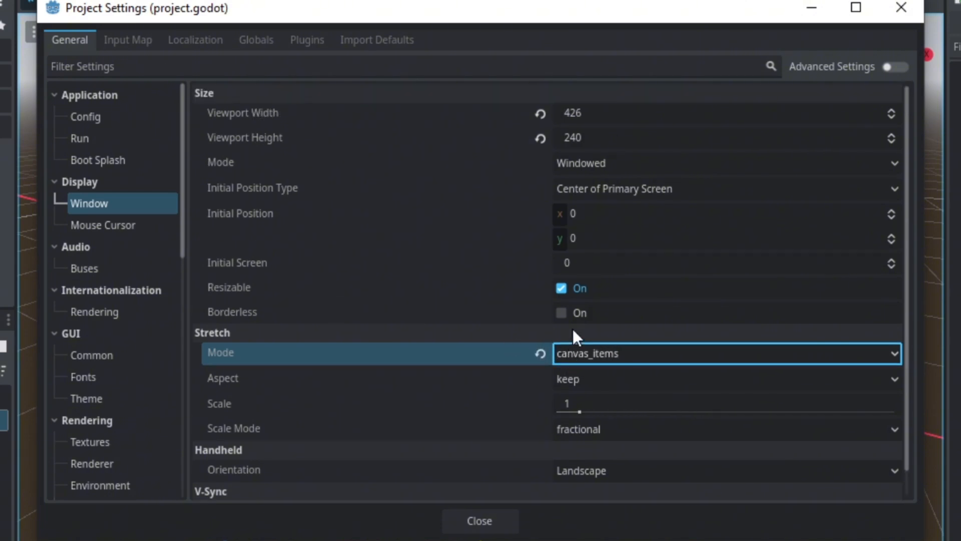
{"action": "left_click", "coordinate": [846, 64]}
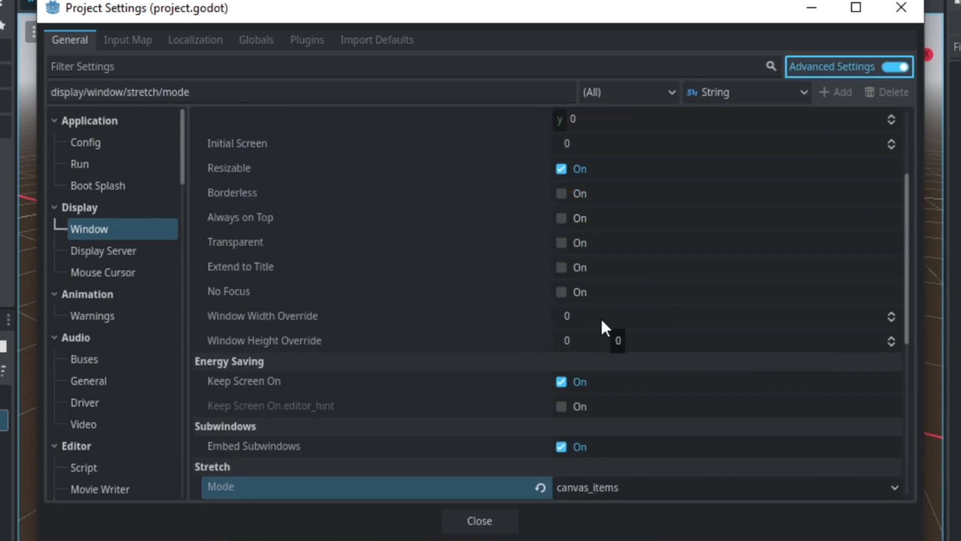
{"action": "left_click", "coordinate": [598, 317]}
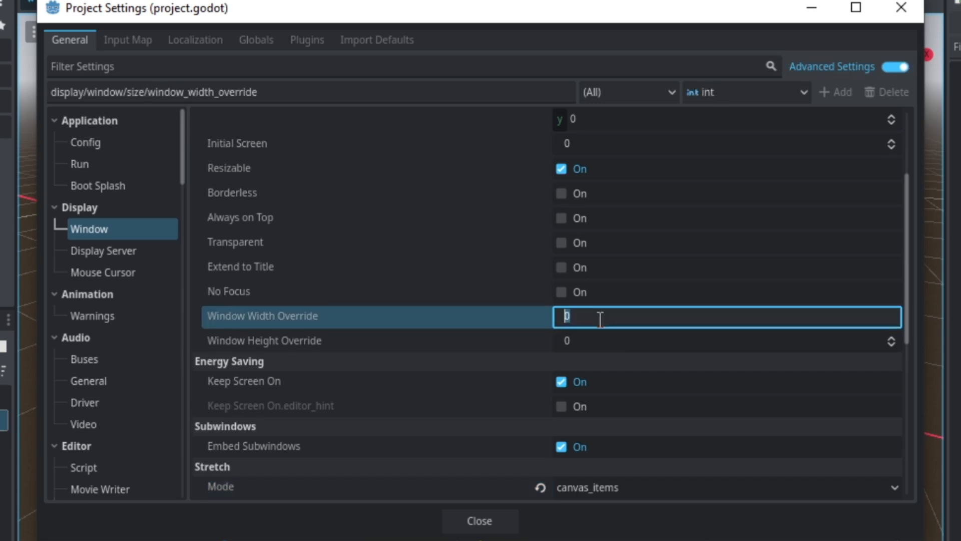
{"action": "type", "text": "121"}
{"action": "type", "text": "80"}
{"action": "type", "text": "/2"}
{"action": "key", "text": "Return"}
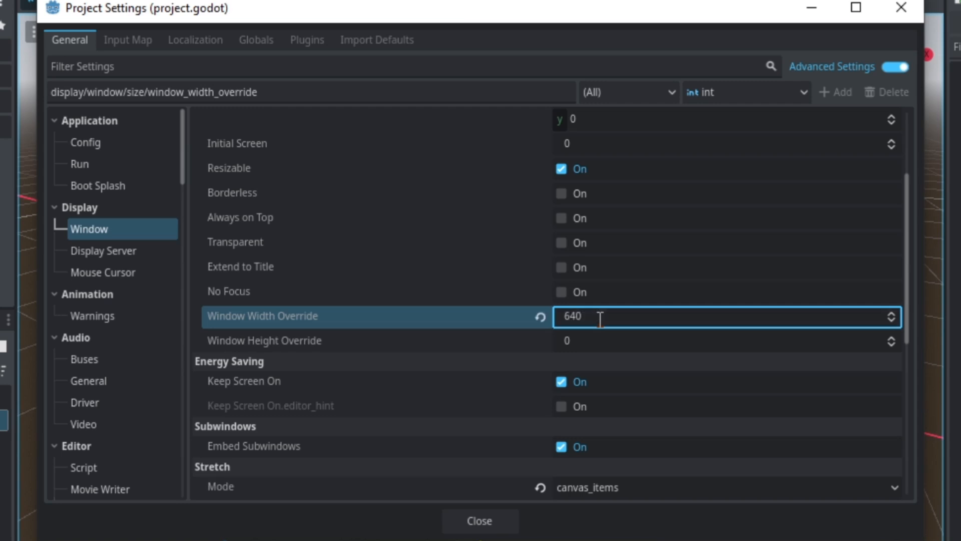
{"action": "key", "text": "Tab"}
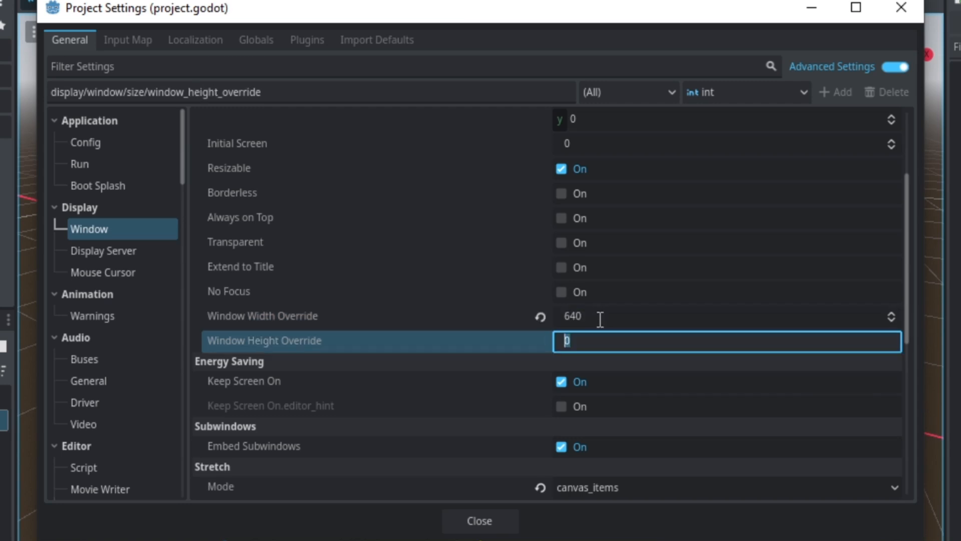
{"action": "type", "text": "720/2"}
{"action": "key", "text": "Return"}
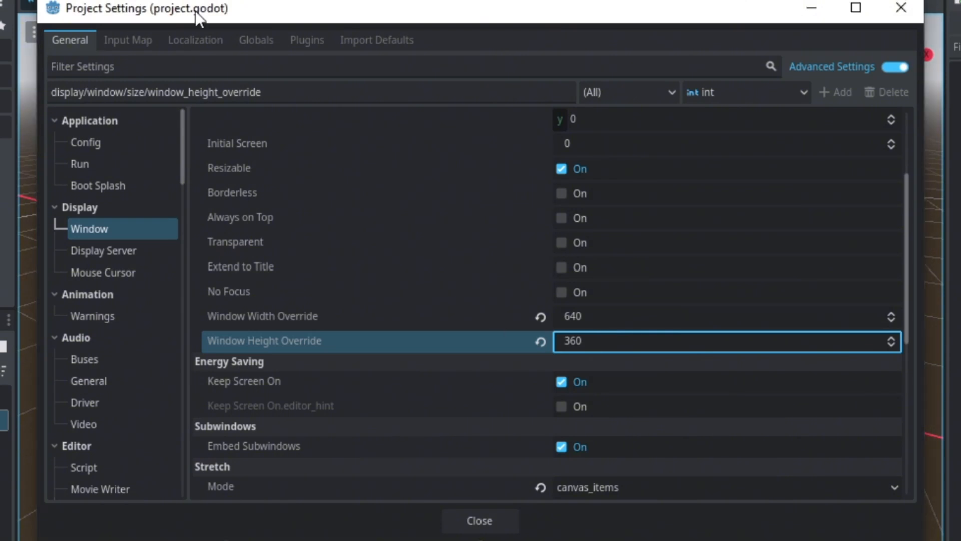
{"action": "left_click", "coordinate": [492, 526]}
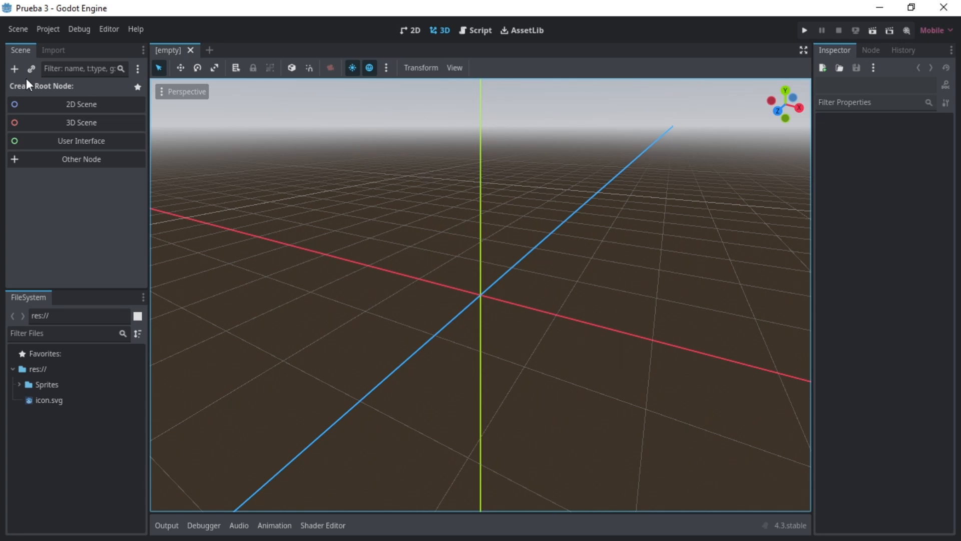
- Create an Area2D as the scene's root node, rename it Box and select it
{"action": "left_click", "coordinate": [98, 160]}
{"action": "type", "text": "area2d"}
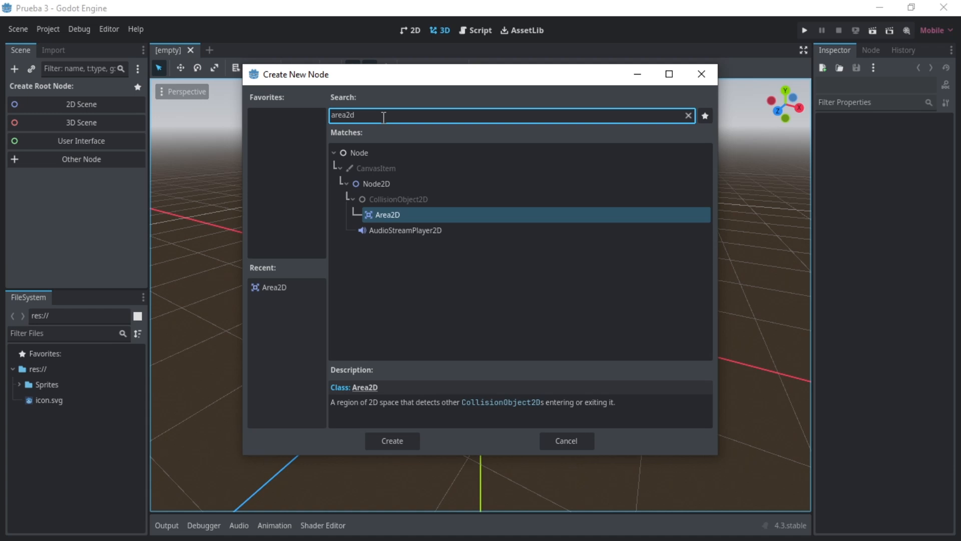
{"action": "double_click", "coordinate": [383, 215]}
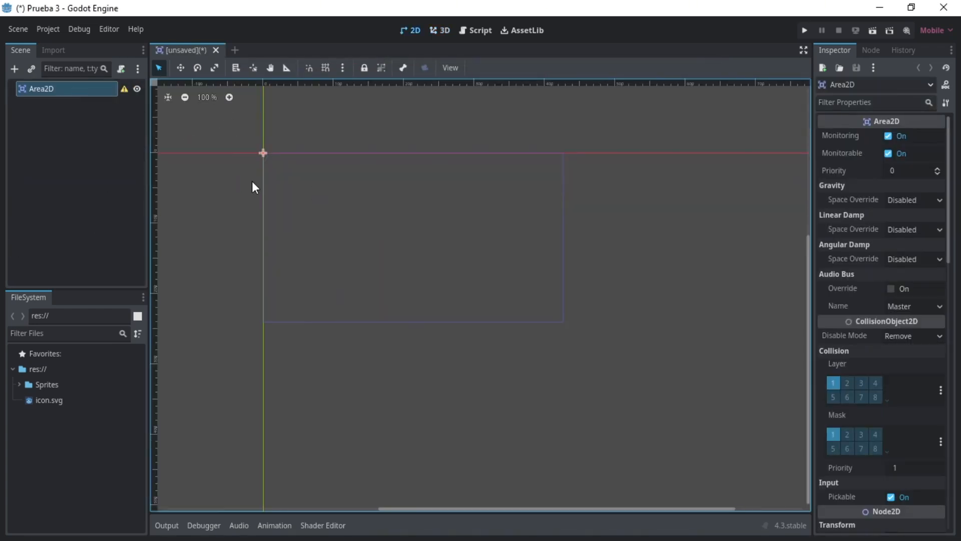
{"action": "double_click", "coordinate": [68, 92]}
{"action": "type", "text": "Box"}
{"action": "key", "text": "Return"}
{"action": "left_click", "coordinate": [73, 111]}
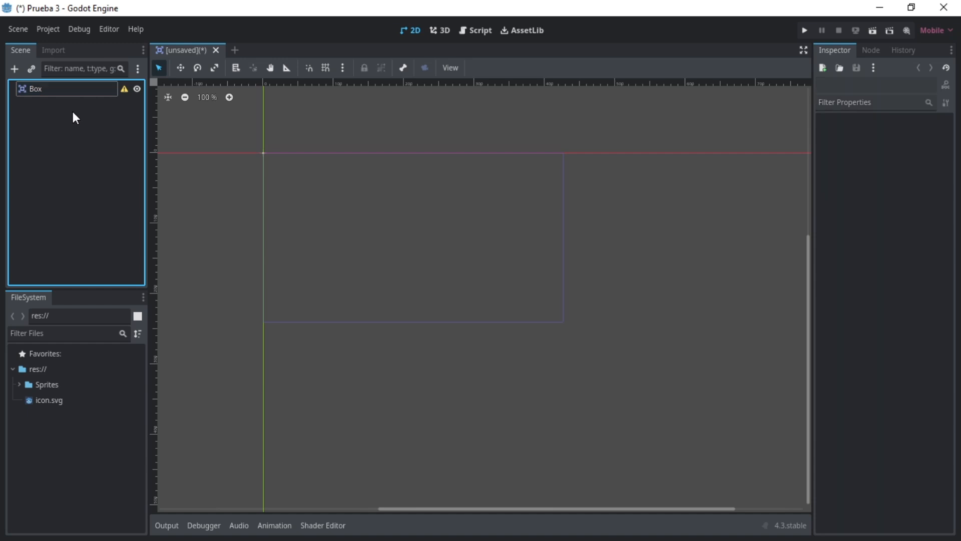
{"action": "left_click", "coordinate": [99, 91]}
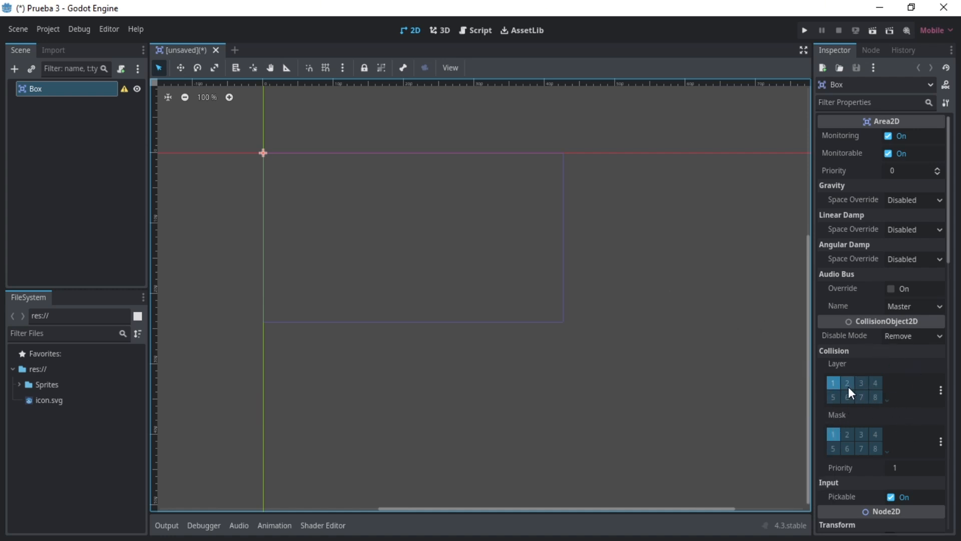
- Set the Box's collision layer to only layer 5 (Hurtbox) and its collision mask to only layer 4
{"action": "left_click", "coordinate": [832, 399]}
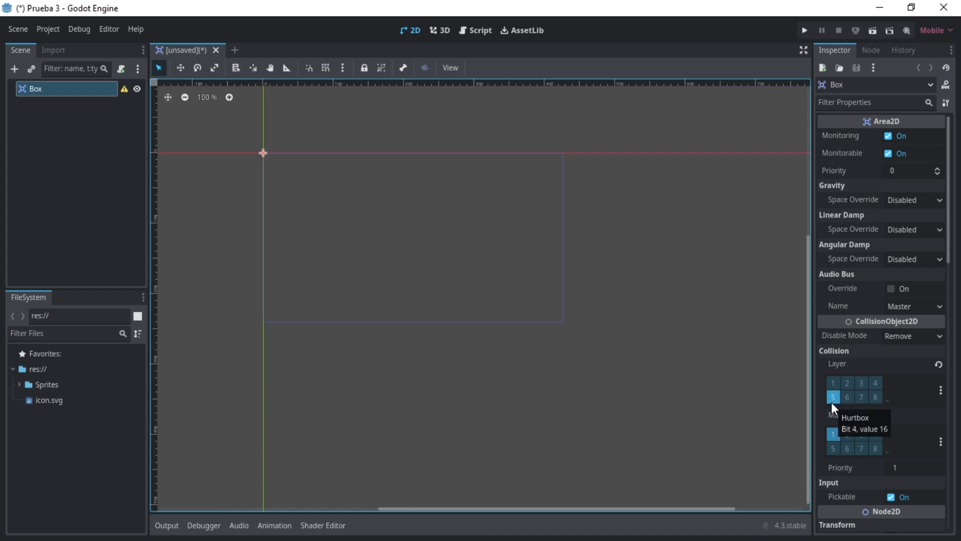
{"action": "left_click", "coordinate": [839, 382]}
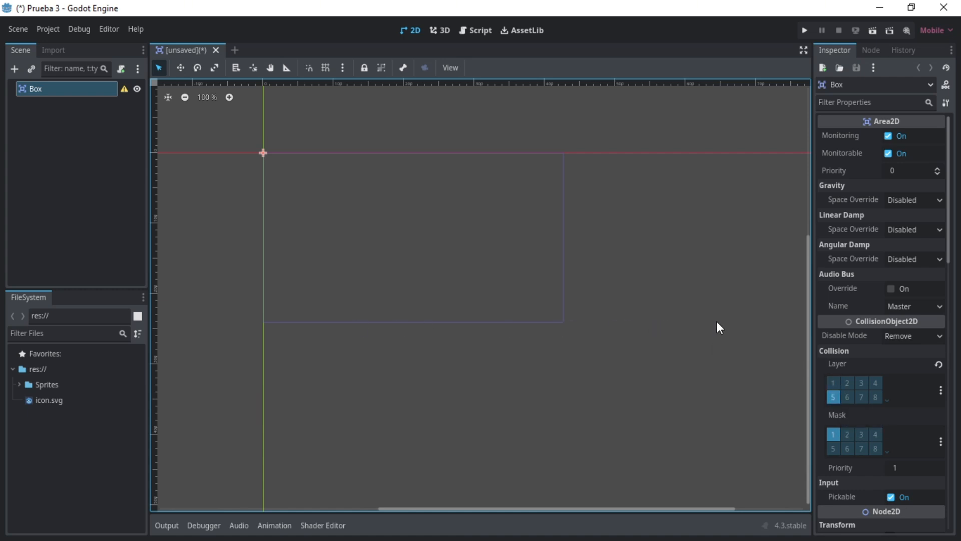
{"action": "left_click", "coordinate": [873, 435]}
{"action": "scroll", "coordinate": [940, 371], "scroll_direction": "down", "scroll_amount": 5}
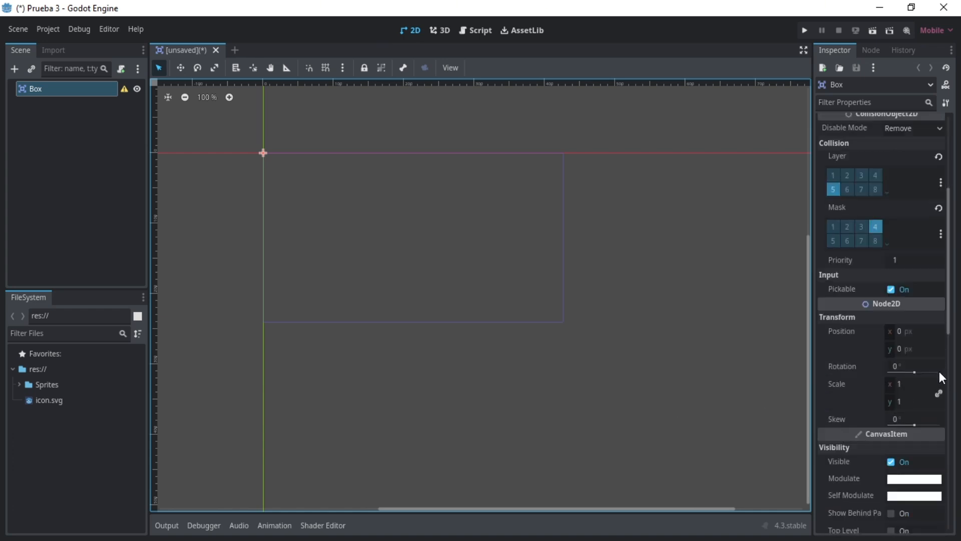
{"action": "scroll", "coordinate": [931, 372], "scroll_direction": "up", "scroll_amount": 5}
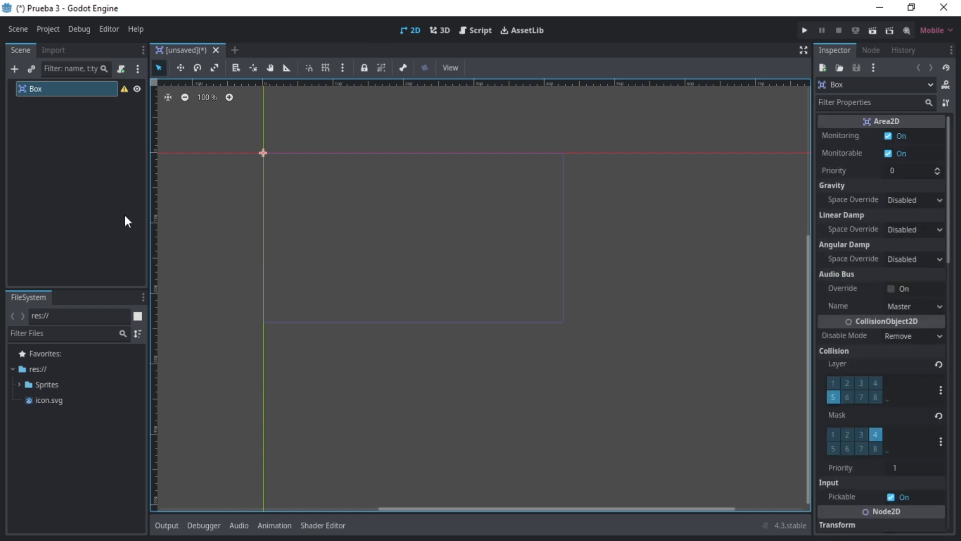
- Add an AnimatedSprite2D and a CollisionShape2D as children of the Box node
{"action": "left_click", "coordinate": [68, 90]}
{"action": "key", "text": "ctrl+a"}
{"action": "type", "text": "animated"}
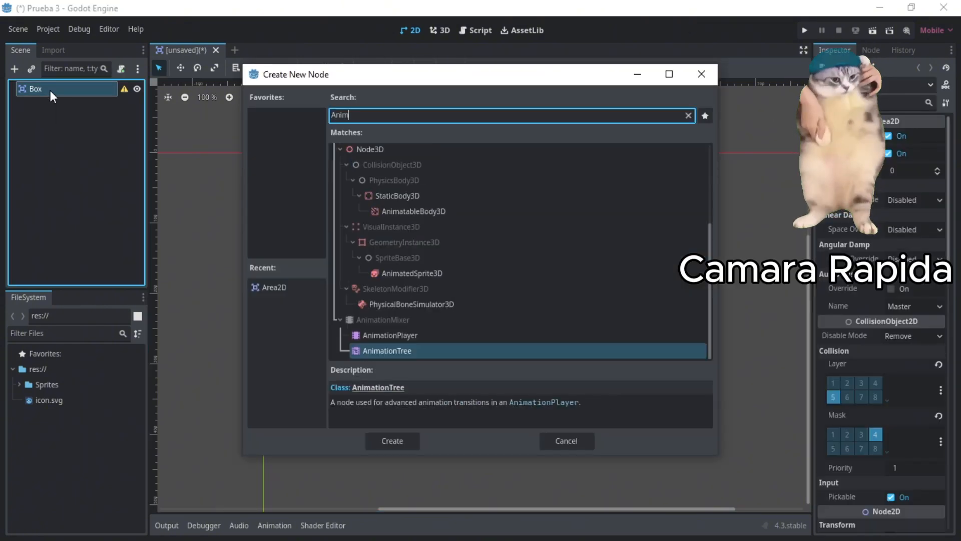
{"action": "key", "text": "Return"}
{"action": "left_click", "coordinate": [50, 90]}
{"action": "key", "text": "ctrl+a"}
{"action": "type", "text": "colli"}
{"action": "key", "text": "Return"}
- Add a Node2D and an AnimationPlayer as further children of the Box node
{"action": "left_click", "coordinate": [50, 90]}
{"action": "key", "text": "ctrl+a"}
{"action": "key", "text": "Return"}
{"action": "left_click", "coordinate": [50, 90]}
{"action": "key", "text": "ctrl+a"}
{"action": "type", "text": "animation"}
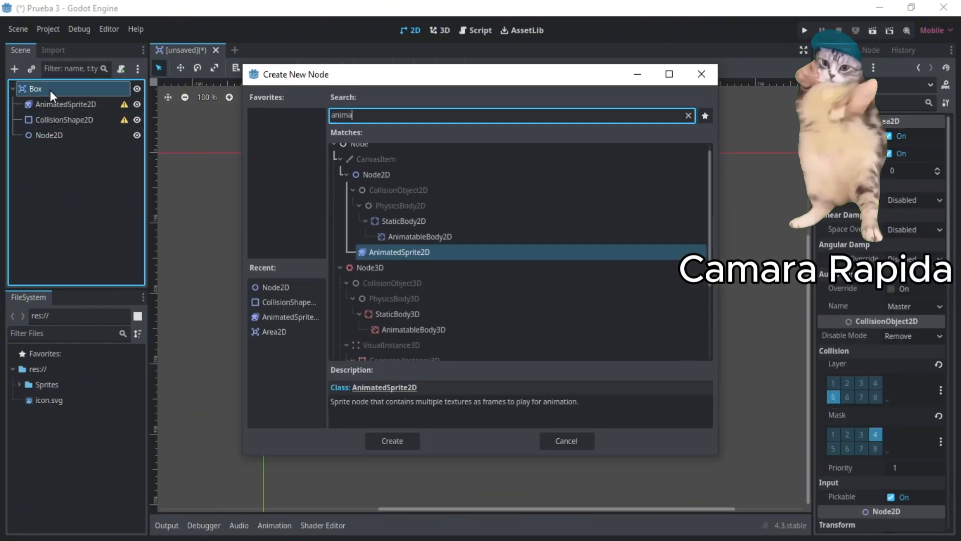
- Add a Sprite2D named 1 under the Node2D and duplicate it three times to get sprites 1 to 4
{"action": "left_click", "coordinate": [67, 136]}
{"action": "key", "text": "ctrl+a"}
{"action": "key", "text": "F2"}
{"action": "type", "text": "1"}
{"action": "key", "text": "ctrl+d"}
{"action": "key", "text": "ctrl+d"}
{"action": "key", "text": "ctrl+d"}
- Rename the Node2D that holds the four sprites as BoxParts
{"action": "double_click", "coordinate": [67, 136]}
{"action": "type", "text": "BoxParts"}
{"action": "key", "text": "Return"}
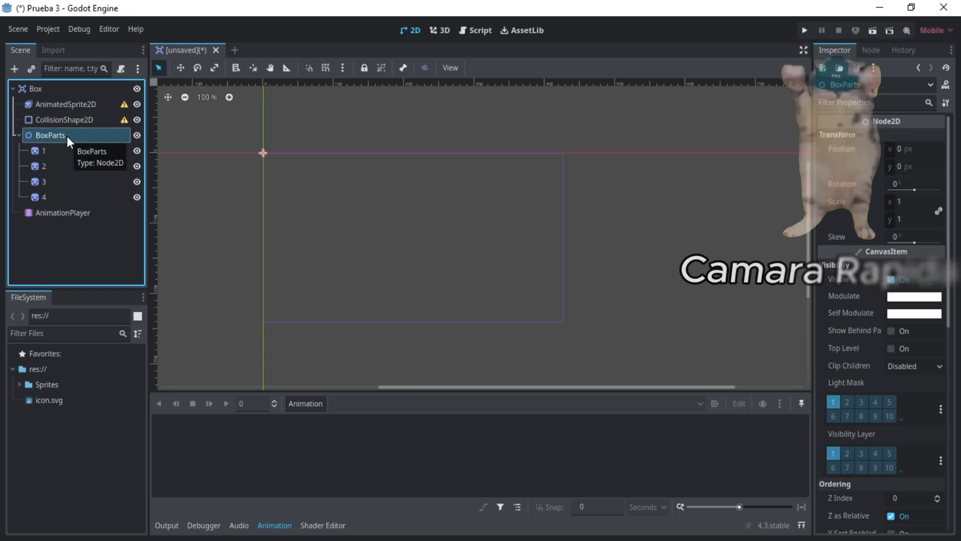
- Assign a new SpriteFrames resource to the AnimatedSprite2D
{"action": "left_click", "coordinate": [70, 103]}
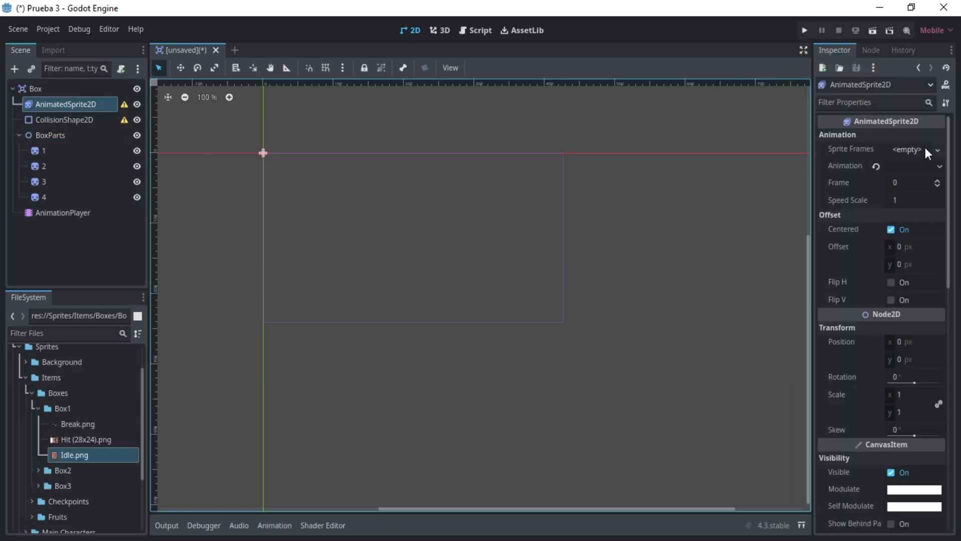
{"action": "left_click", "coordinate": [925, 149]}
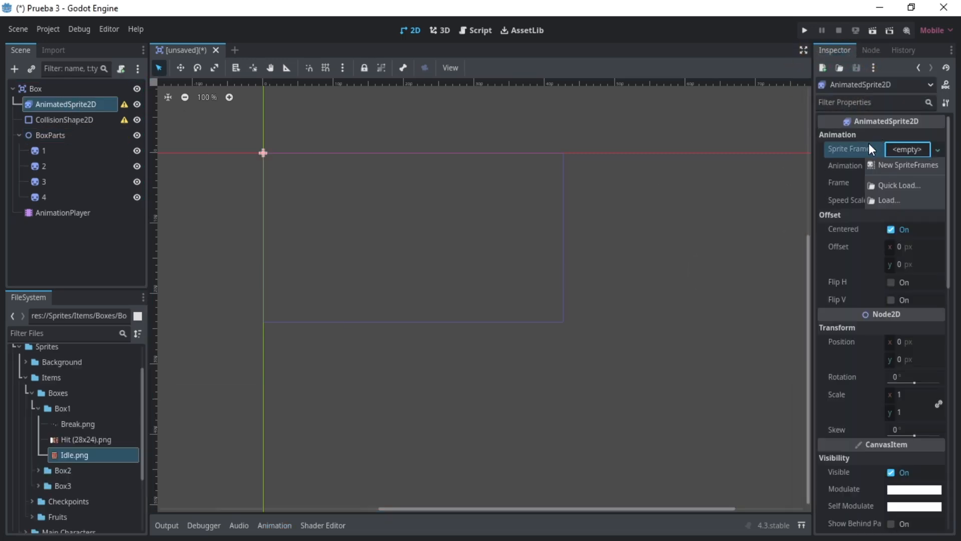
{"action": "left_click", "coordinate": [861, 145]}
{"action": "left_click", "coordinate": [901, 149]}
{"action": "left_click", "coordinate": [848, 161]}
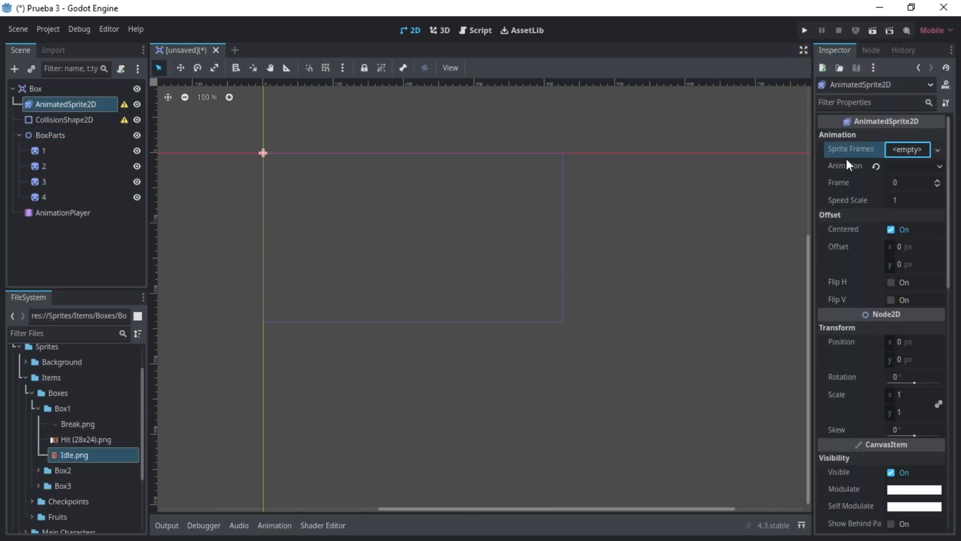
{"action": "left_click", "coordinate": [905, 152]}
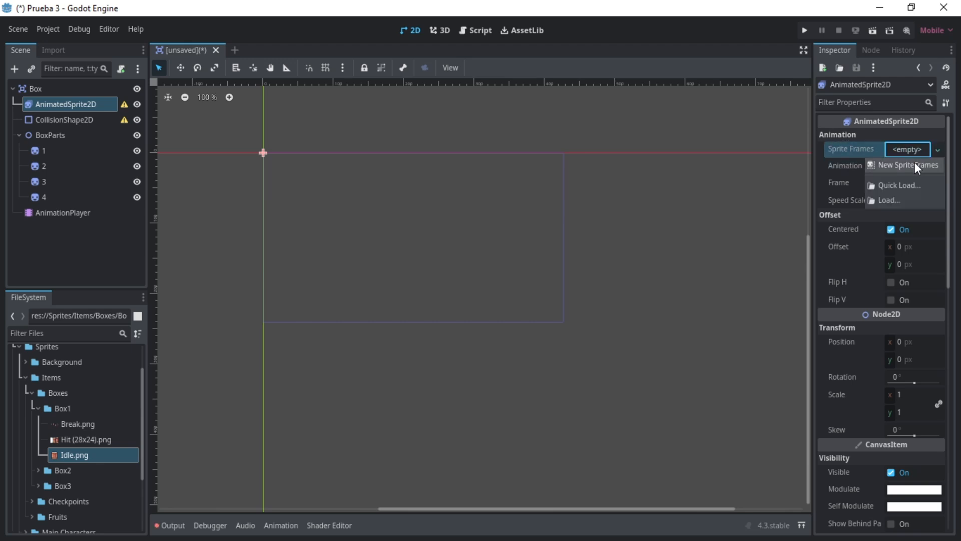
{"action": "left_click", "coordinate": [915, 163]}
- Rename the default animation as IDLE and add Idle.png from the Box1 folder as its frame
{"action": "double_click", "coordinate": [188, 420]}
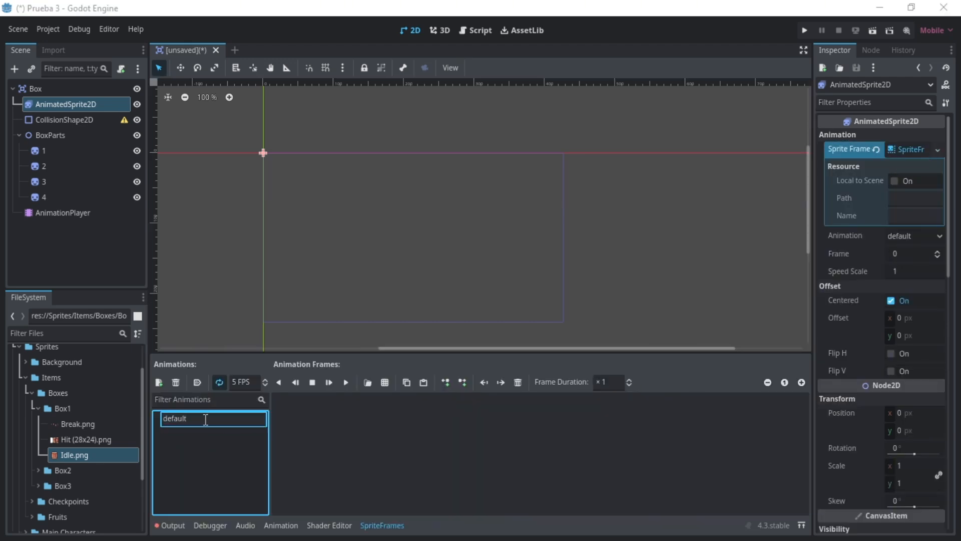
{"action": "type", "text": "IDLE"}
{"action": "key", "text": "Return"}
{"action": "left_click_drag", "start_coordinate": [75, 459], "coordinate": [361, 440]}
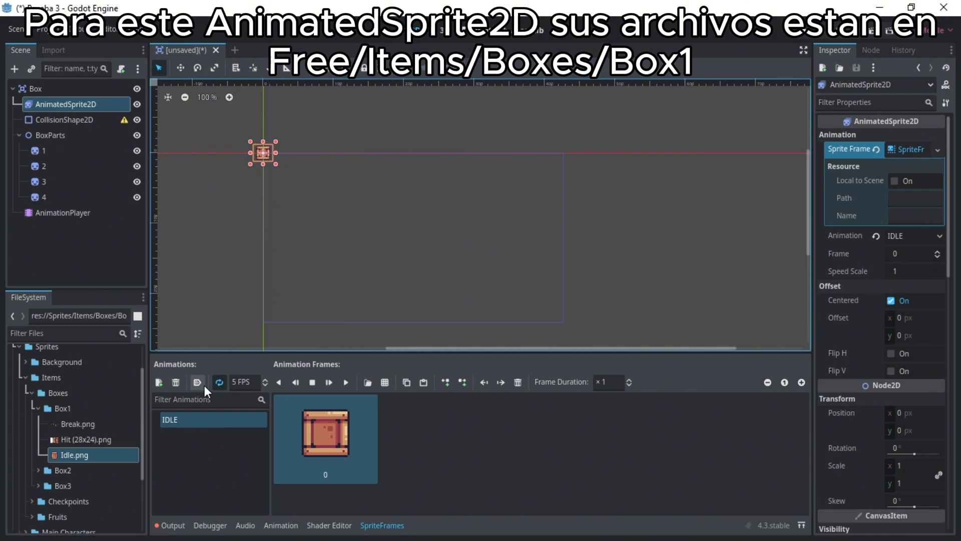
- Add a second animation named HIT and set its speed to 10 FPS
{"action": "left_click", "coordinate": [159, 382]}
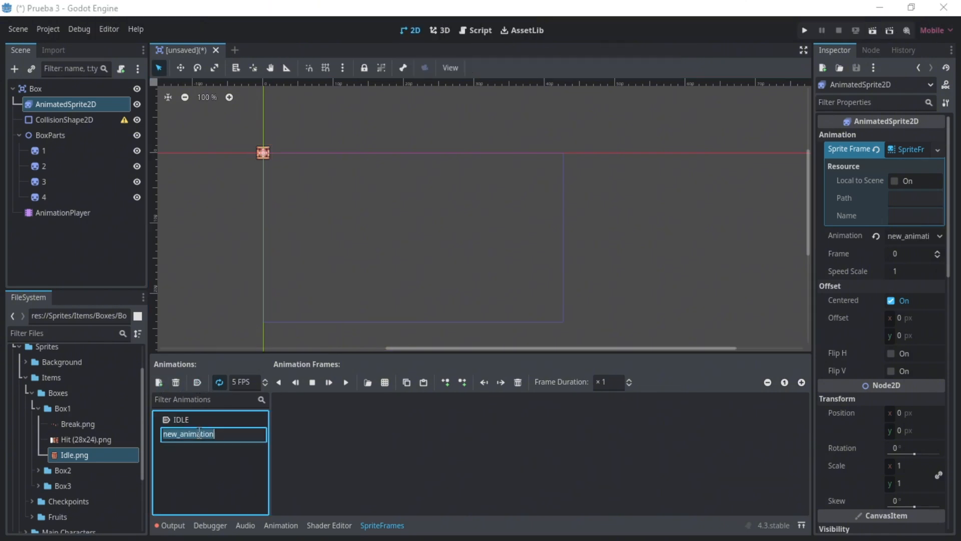
{"action": "type", "text": "HIT"}
{"action": "key", "text": "Return"}
{"action": "key", "text": "Tab"}
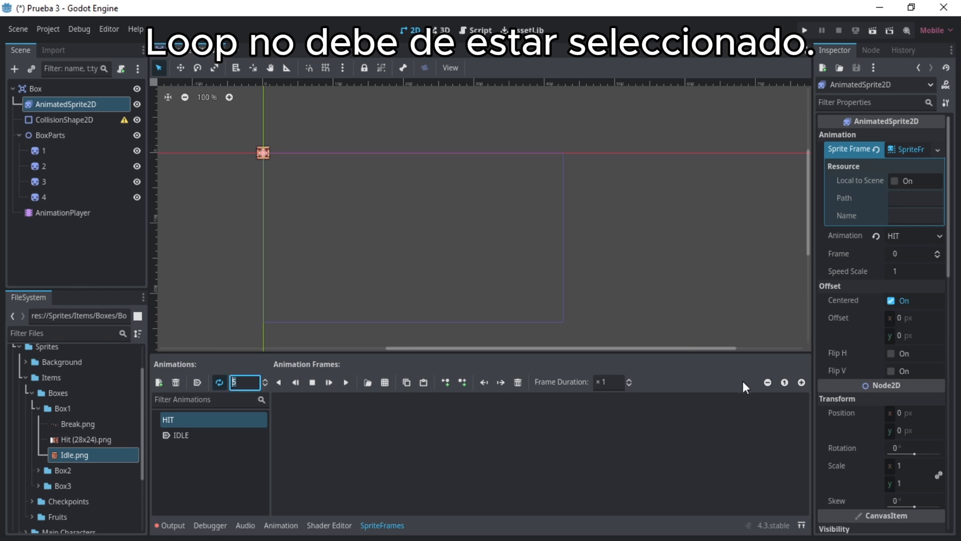
{"action": "type", "text": "10"}
{"action": "left_click", "coordinate": [485, 424]}
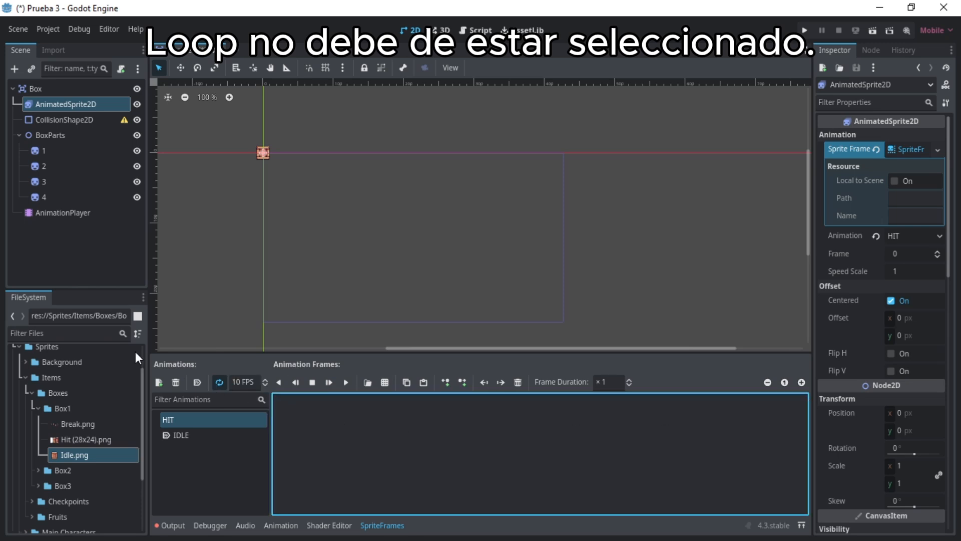
- Load the Hit (28x24).png sheet from Sprites/Items/Boxes/Box1 for slicing into HIT frames
{"action": "left_click", "coordinate": [368, 382]}
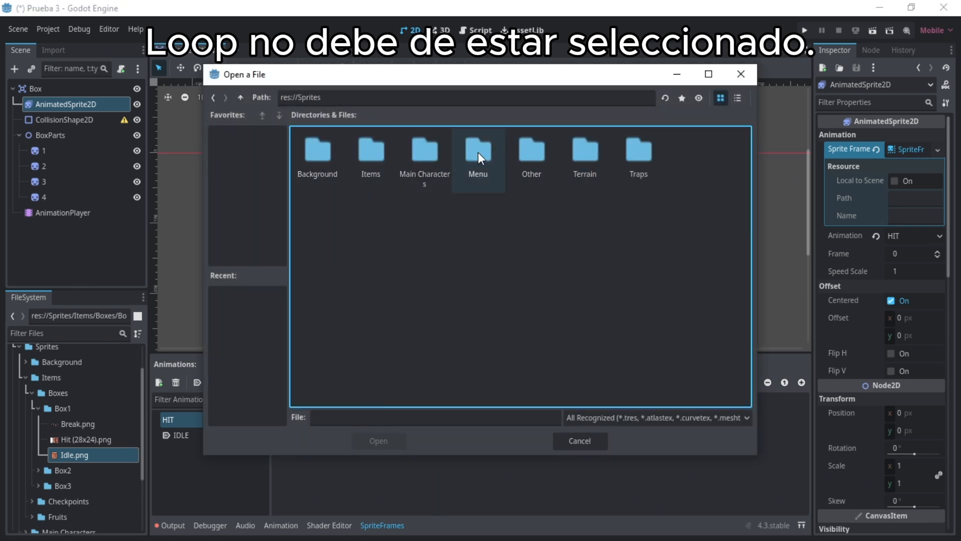
{"action": "double_click", "coordinate": [371, 150]}
{"action": "double_click", "coordinate": [317, 150]}
{"action": "double_click", "coordinate": [318, 150]}
{"action": "left_click", "coordinate": [371, 150]}
{"action": "left_click", "coordinate": [383, 440]}
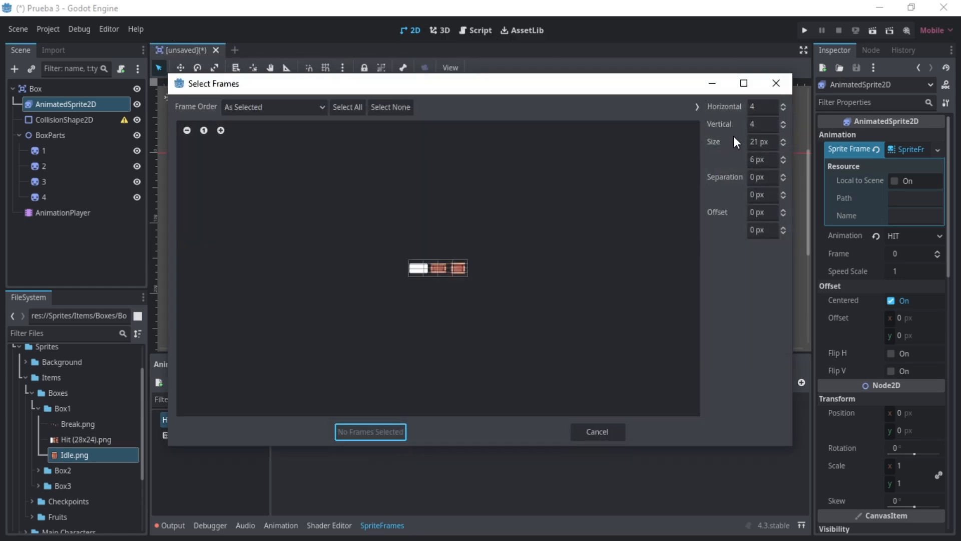
- Slice the sheet into 3 horizontal by 1 vertical frames and add all of them to the HIT animation
{"action": "left_click", "coordinate": [757, 107]}
{"action": "type", "text": "3"}
{"action": "left_click", "coordinate": [769, 128]}
{"action": "type", "text": "1"}
{"action": "key", "text": "Return"}
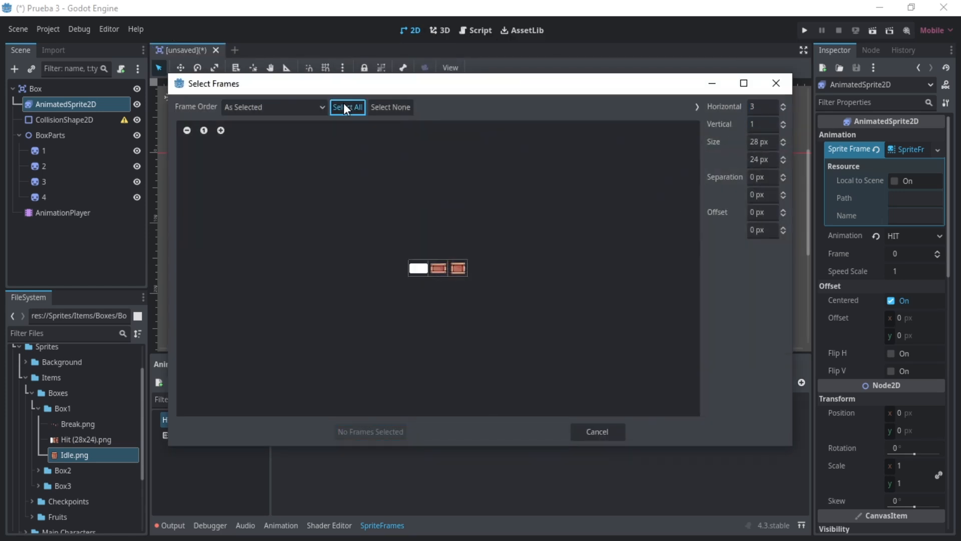
{"action": "left_click", "coordinate": [348, 107]}
{"action": "left_click", "coordinate": [371, 432]}
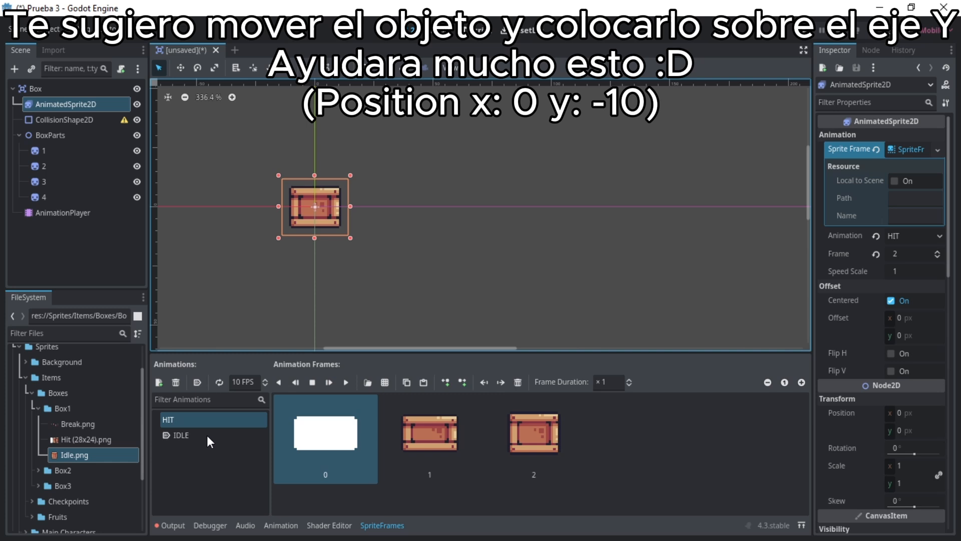
- Select the IDLE animation and move the AnimatedSprite2D up to position x 0, y -10
{"action": "left_click", "coordinate": [208, 436]}
{"action": "left_click", "coordinate": [180, 67]}
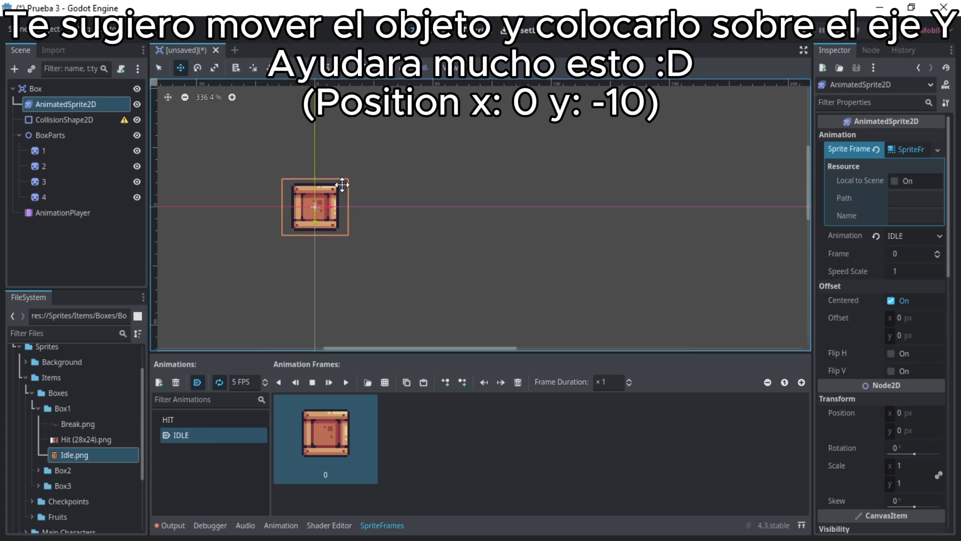
{"action": "left_click_drag", "start_coordinate": [320, 233], "coordinate": [322, 211]}
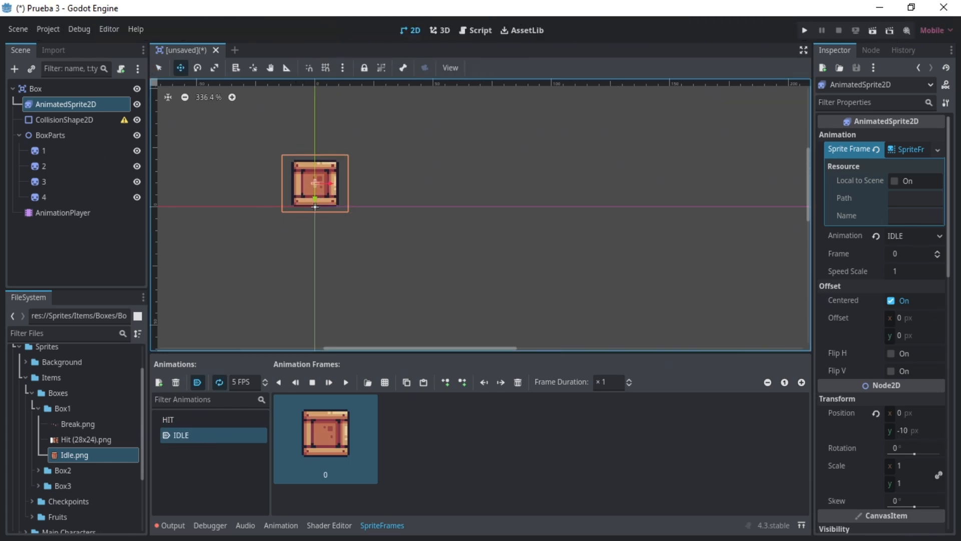
- Give the CollisionShape2D a new RectangleShape2D and expand the shape's properties
{"action": "left_click", "coordinate": [64, 120]}
{"action": "left_click", "coordinate": [938, 136]}
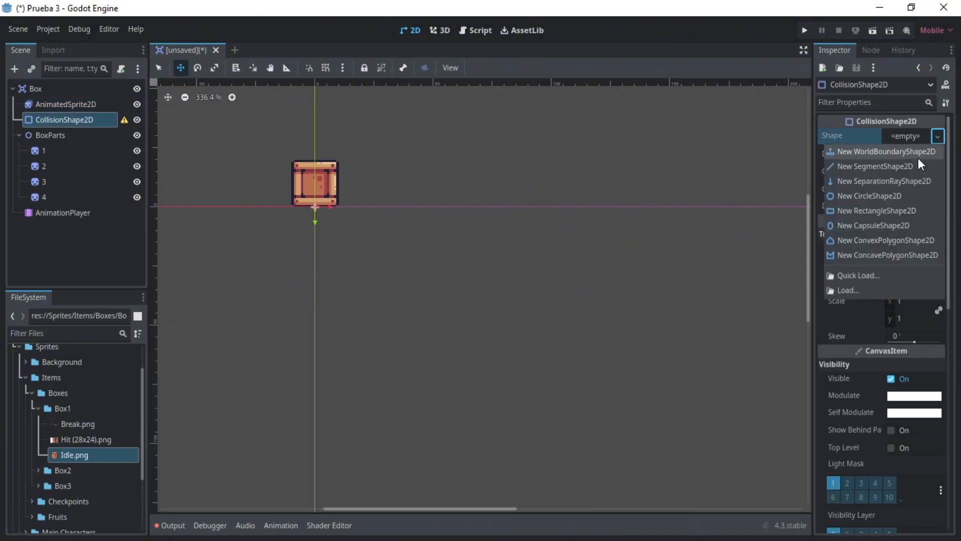
{"action": "left_click", "coordinate": [882, 212]}
{"action": "left_click", "coordinate": [912, 133]}
- Resize the collision rectangle to 20 x 3 px and move it flush with the box's top edge
{"action": "left_click", "coordinate": [159, 68]}
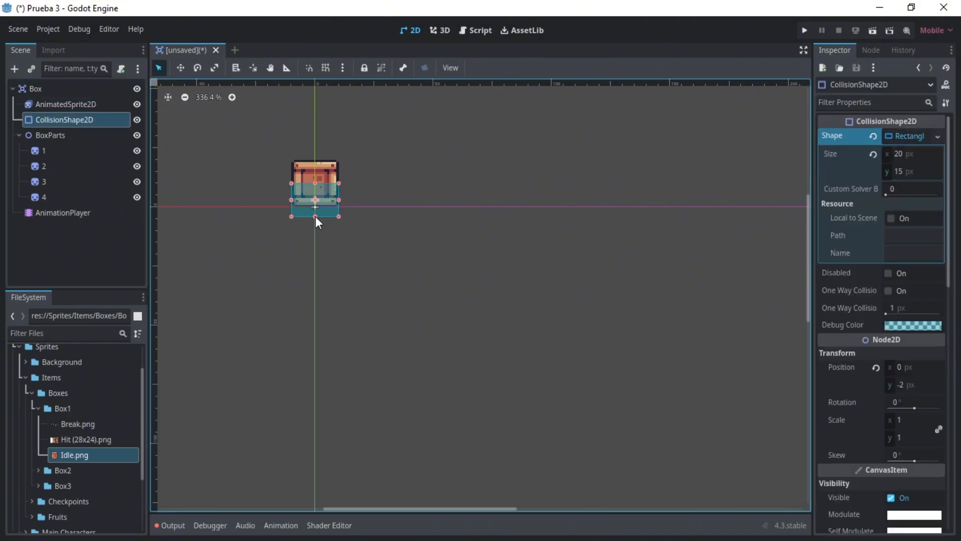
{"action": "left_click_drag", "start_coordinate": [316, 216], "coordinate": [317, 191]}
{"action": "left_click", "coordinate": [180, 68]}
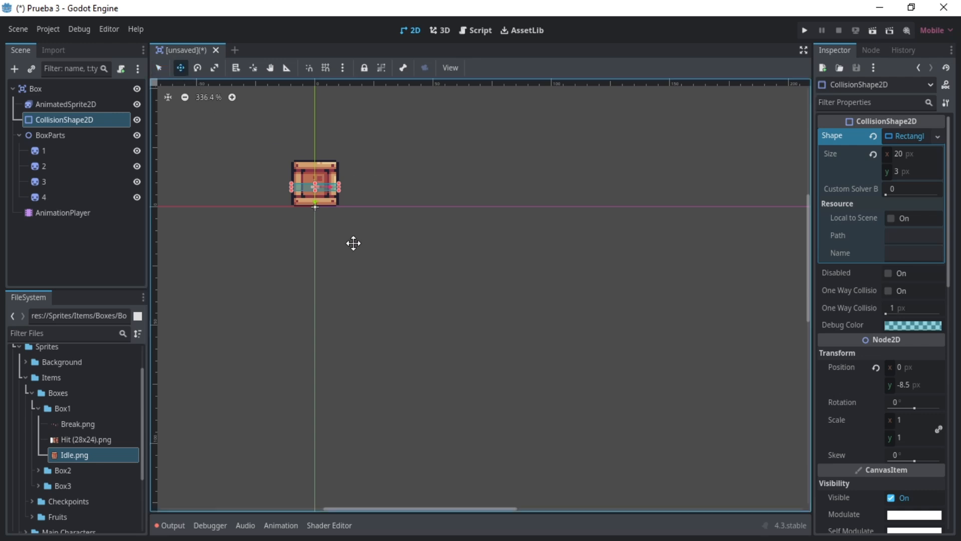
{"action": "left_click_drag", "start_coordinate": [320, 225], "coordinate": [319, 202]}
{"action": "scroll", "coordinate": [300, 161], "scroll_direction": "up", "scroll_amount": 8}
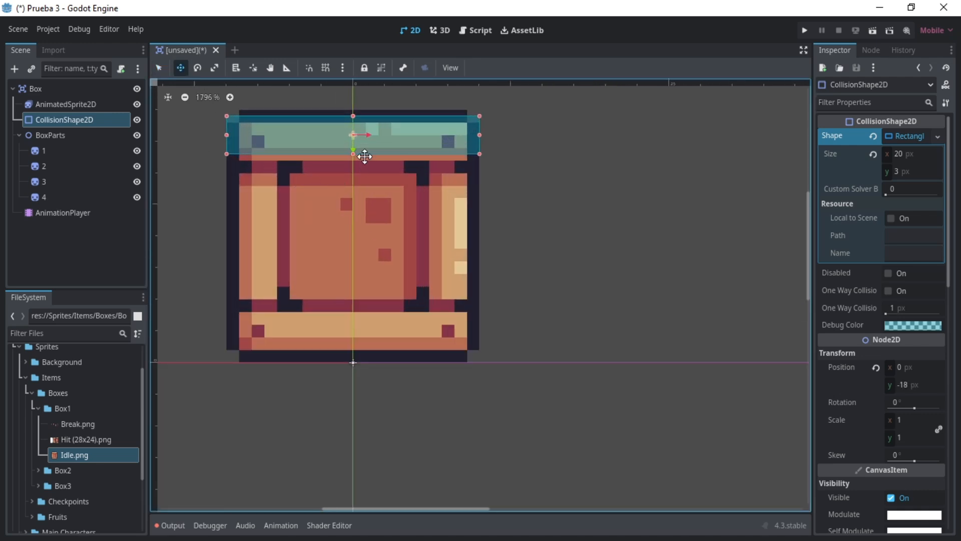
{"action": "left_click_drag", "start_coordinate": [893, 395], "coordinate": [894, 395]}
{"action": "left_click", "coordinate": [73, 243]}
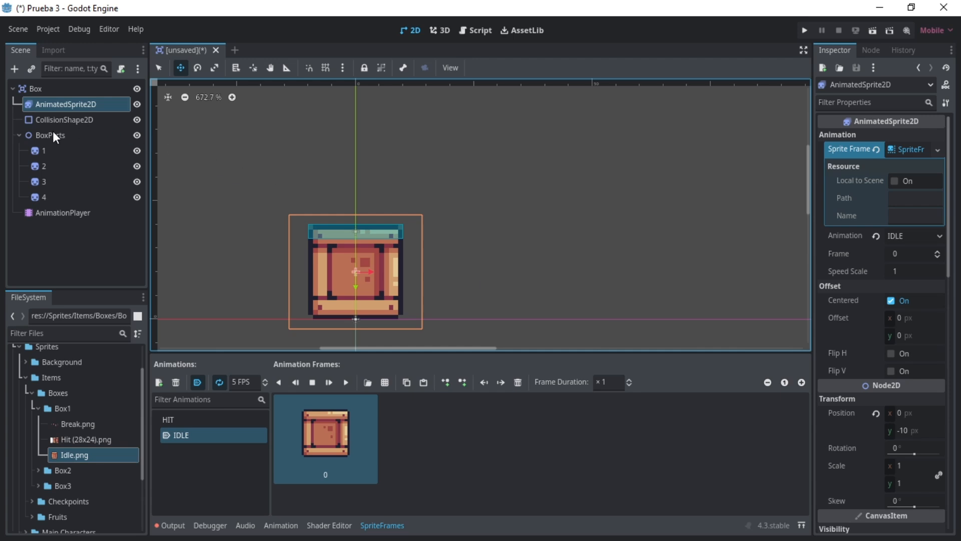
- Set the BoxParts node's y position to -10 px
{"action": "left_click", "coordinate": [55, 138]}
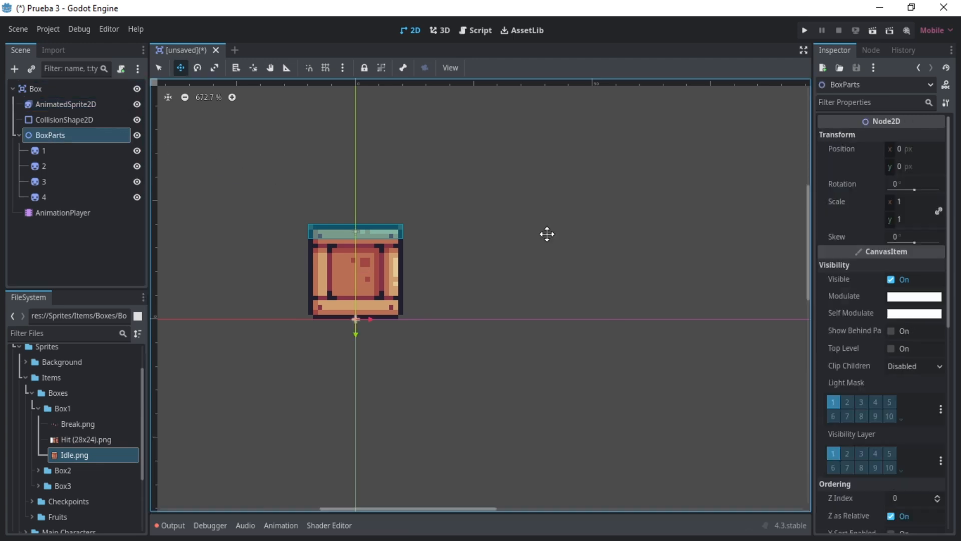
{"action": "scroll", "coordinate": [927, 373], "scroll_direction": "down", "scroll_amount": 4}
{"action": "scroll", "coordinate": [915, 368], "scroll_direction": "up", "scroll_amount": 4}
{"action": "left_click", "coordinate": [920, 166]}
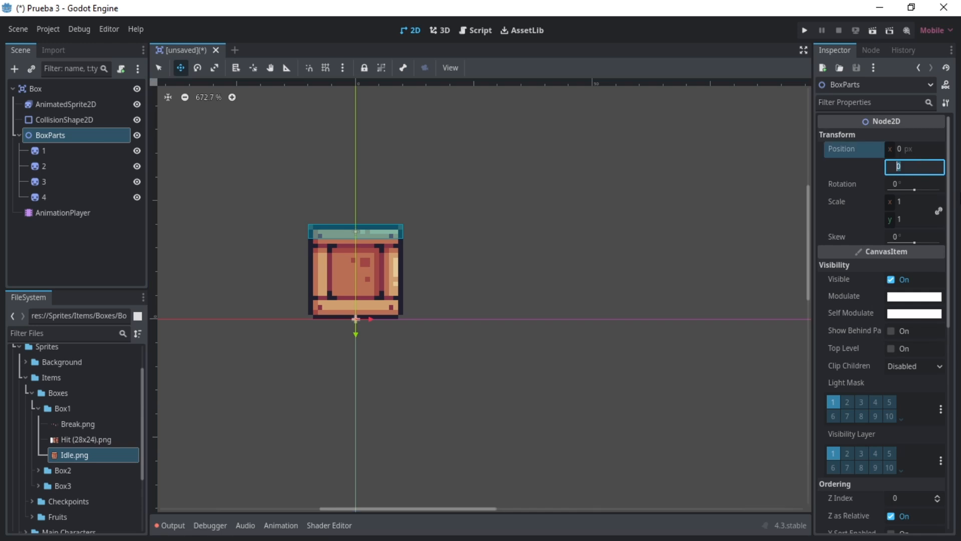
{"action": "type", "text": "-10"}
{"action": "key", "text": "Return"}
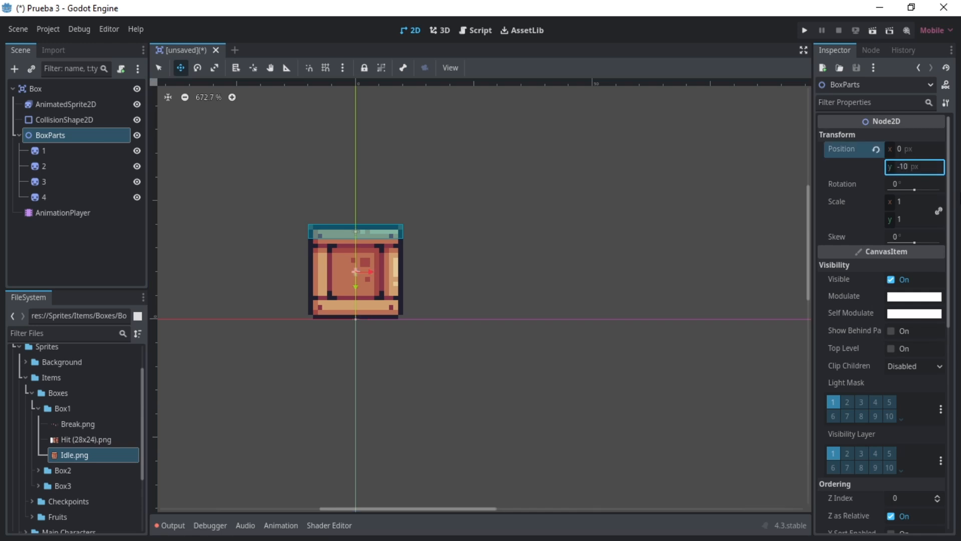
- Use Break.png from the Box1 folder as sprite 1's texture and set its Hframes to 4
{"action": "left_click", "coordinate": [45, 151]}
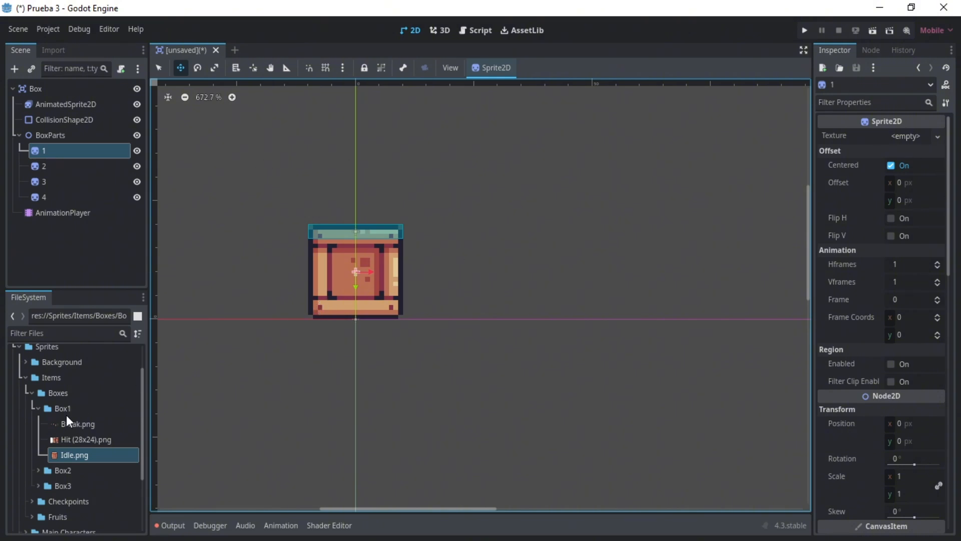
{"action": "left_click_drag", "start_coordinate": [70, 426], "coordinate": [909, 141]}
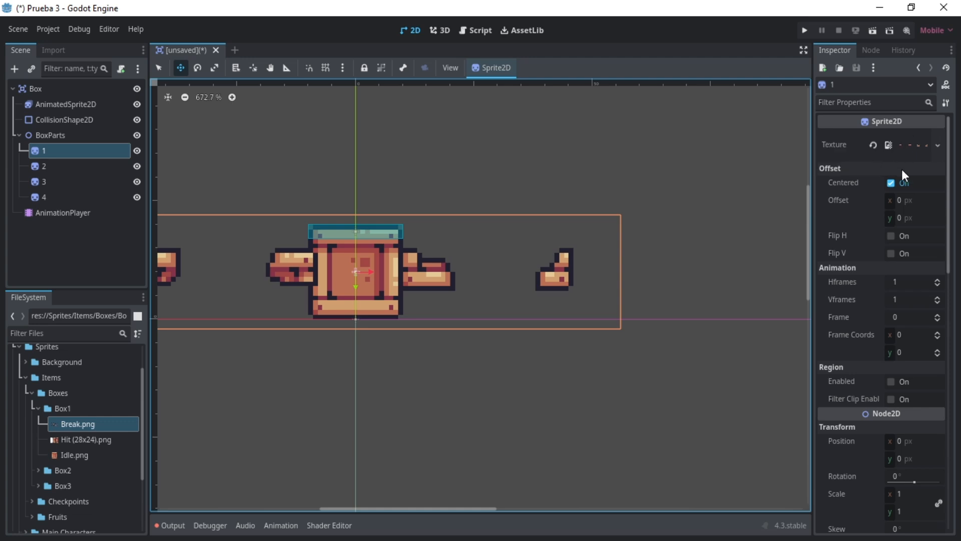
{"action": "left_click", "coordinate": [896, 287]}
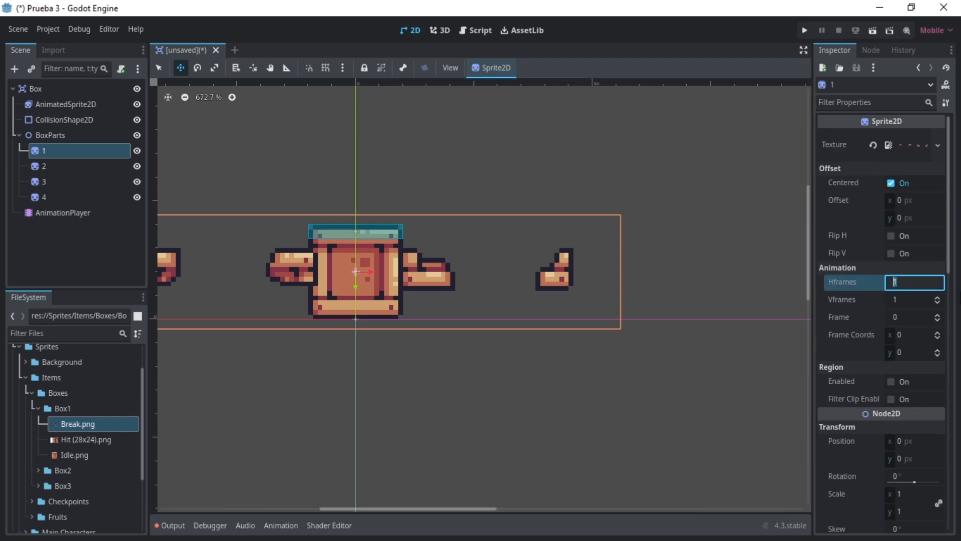
{"action": "type", "text": "4"}
{"action": "key", "text": "Return"}
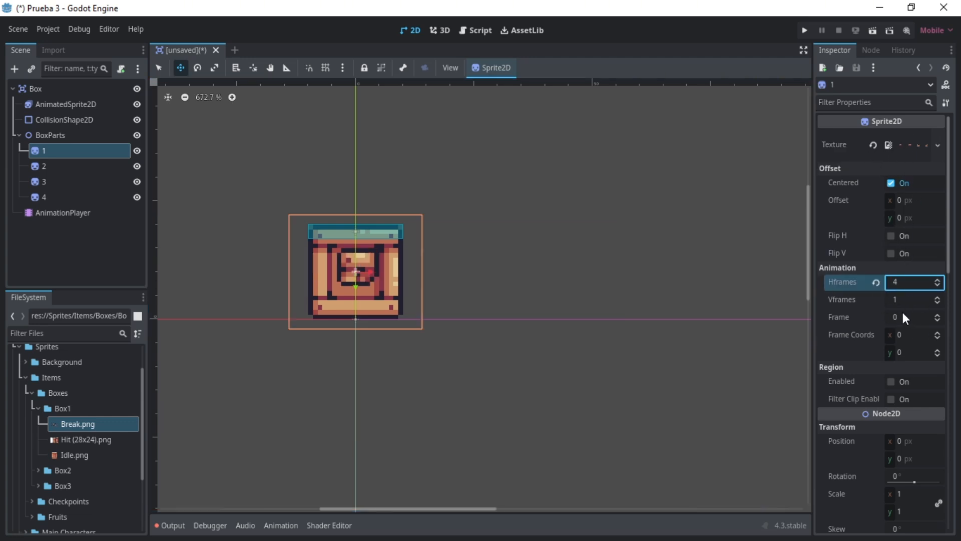
- Set sprite 1's position to x -6 px, y -5 px
{"action": "scroll", "coordinate": [930, 442], "scroll_direction": "down", "scroll_amount": 1}
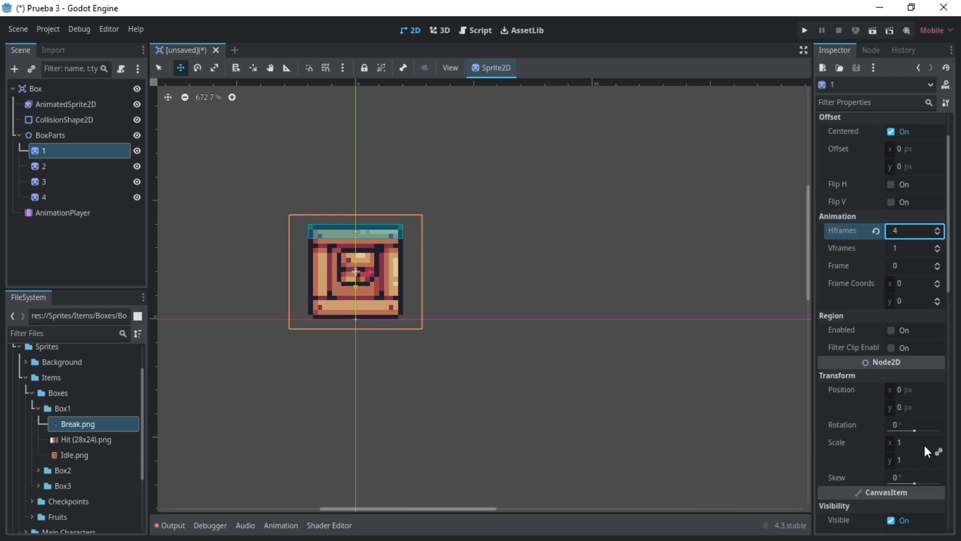
{"action": "left_click", "coordinate": [902, 390]}
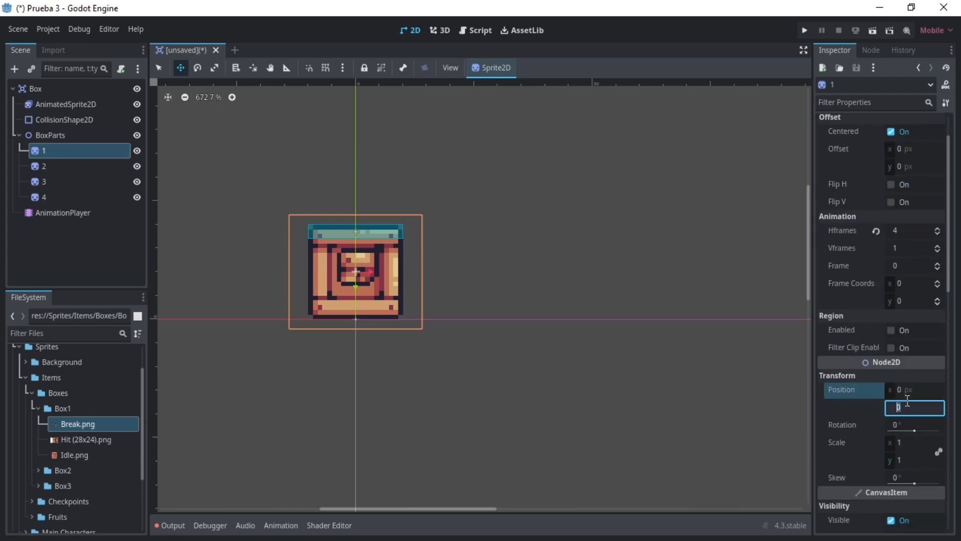
{"action": "key", "text": "Tab"}
{"action": "type", "text": "-5"}
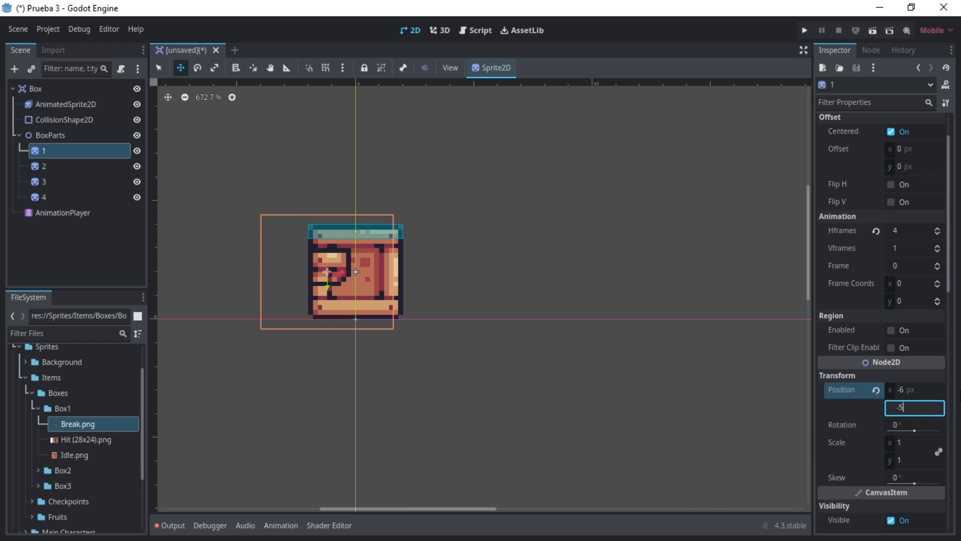
{"action": "key", "text": "Return"}
- Use Break.png as sprite 2's texture, with Hframes set to 4 and Frame set to 1
{"action": "left_click", "coordinate": [50, 166]}
{"action": "left_click_drag", "start_coordinate": [77, 424], "coordinate": [907, 137]}
{"action": "left_click", "coordinate": [907, 283]}
{"action": "type", "text": "4"}
{"action": "left_click", "coordinate": [908, 315]}
{"action": "type", "text": "1"}
{"action": "key", "text": "Return"}
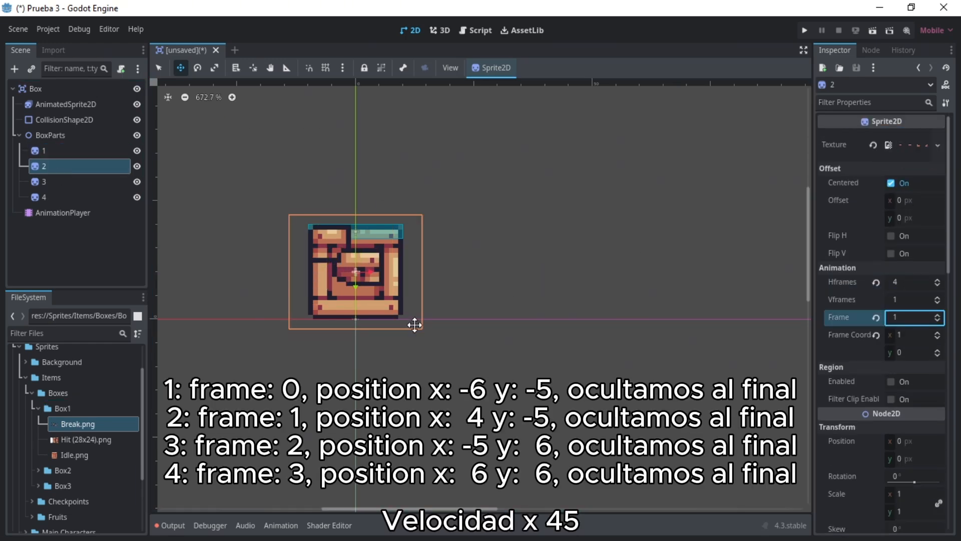
- Set sprite 2's position to x 4 px, y -5 px
{"action": "left_click", "coordinate": [909, 441]}
{"action": "type", "text": "4"}
{"action": "key", "text": "Tab"}
{"action": "type", "text": "-5"}
{"action": "key", "text": "Return"}
- Use Break.png as sprite 3's texture, with Hframes set to 4 and Frame set to 2
{"action": "left_click", "coordinate": [55, 182]}
{"action": "left_click_drag", "start_coordinate": [78, 424], "coordinate": [915, 136]}
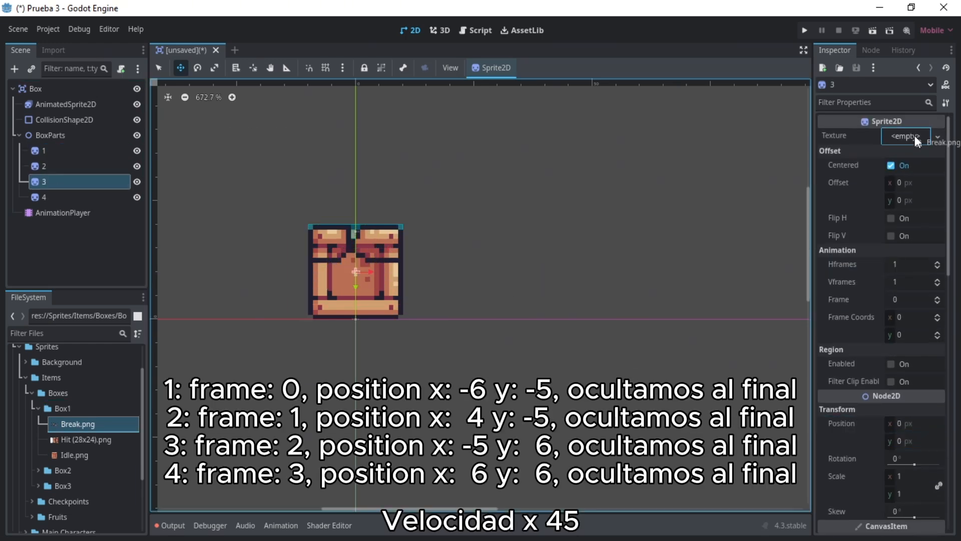
{"action": "left_click", "coordinate": [908, 283]}
{"action": "type", "text": "4"}
{"action": "left_click", "coordinate": [910, 317]}
{"action": "type", "text": "2"}
- Set sprite 3's position to x -5 px, y 6 px
{"action": "left_click", "coordinate": [909, 441]}
{"action": "type", "text": "-5"}
{"action": "key", "text": "Tab"}
{"action": "type", "text": "6"}
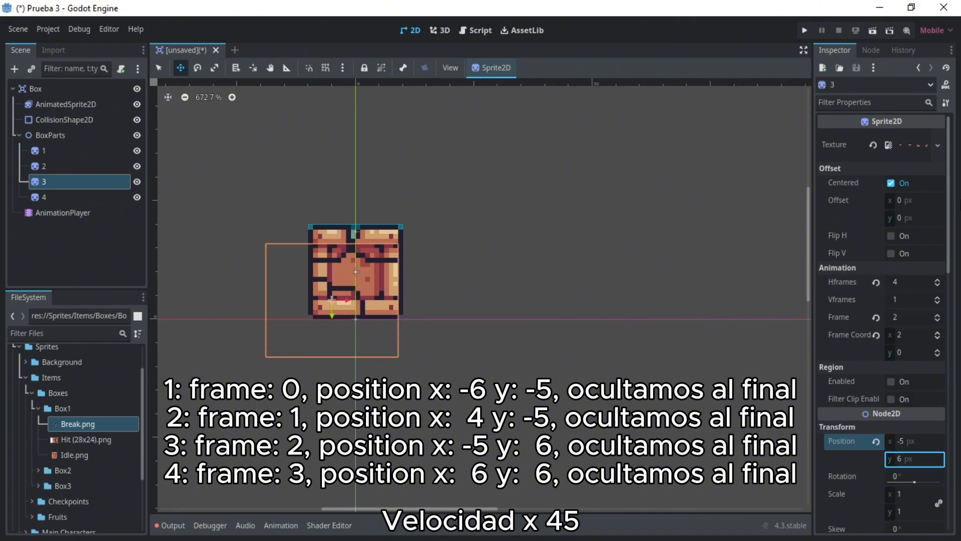
- Use Break.png as sprite 4's texture, with Hframes set to 4 and Frame set to 3
{"action": "left_click", "coordinate": [53, 198]}
{"action": "left_click_drag", "start_coordinate": [77, 424], "coordinate": [911, 140]}
{"action": "left_click", "coordinate": [909, 283]}
{"action": "type", "text": "4"}
{"action": "left_click", "coordinate": [911, 315]}
{"action": "type", "text": "3"}
- Set sprite 4's position to x 6 px, y 6 px and deselect it
{"action": "left_click", "coordinate": [909, 441]}
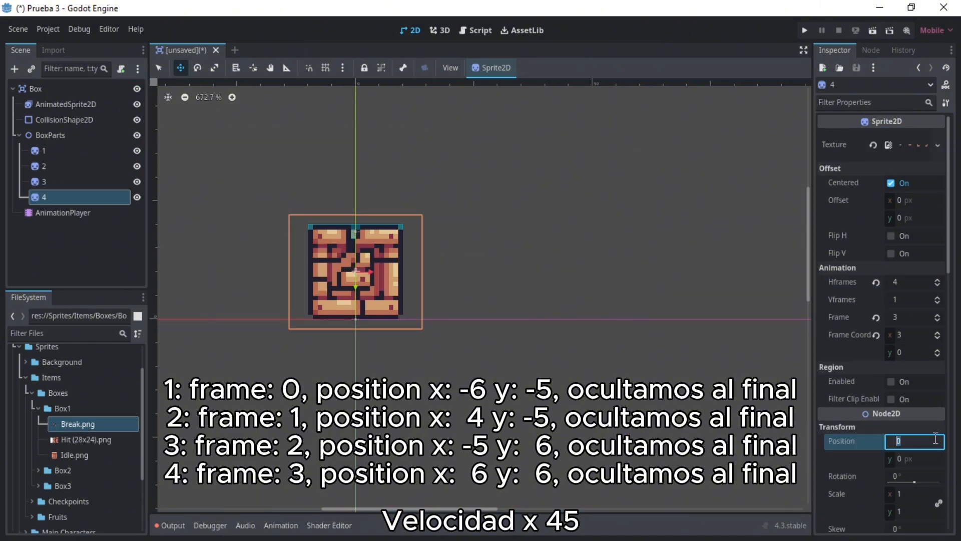
{"action": "type", "text": "6"}
{"action": "key", "text": "Tab"}
{"action": "type", "text": "6"}
{"action": "left_click", "coordinate": [506, 201]}
- Hide the four box part sprites 1 to 4 in the scene tree
{"action": "left_click", "coordinate": [137, 151]}
{"action": "left_click", "coordinate": [137, 166]}
{"action": "key", "text": "q"}
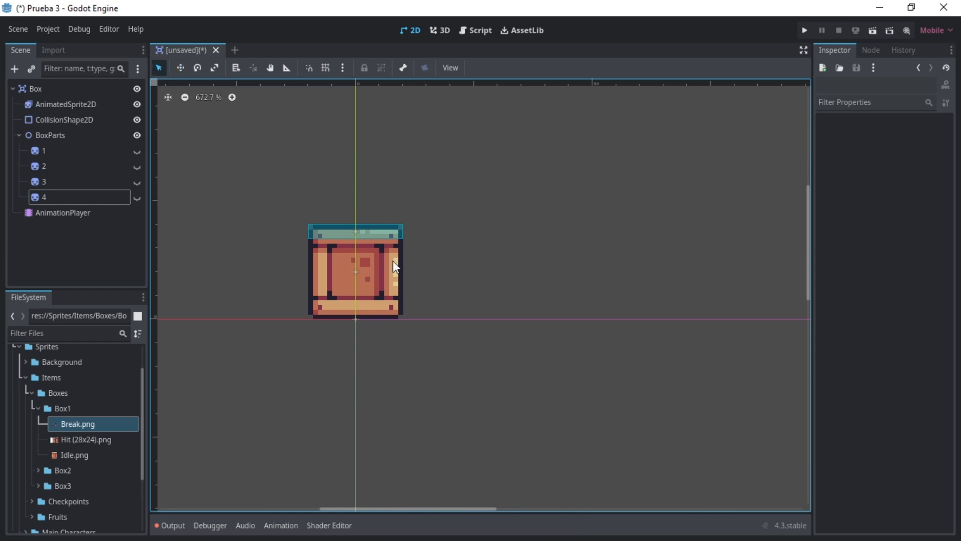
{"action": "key", "text": "ctrl+s"}
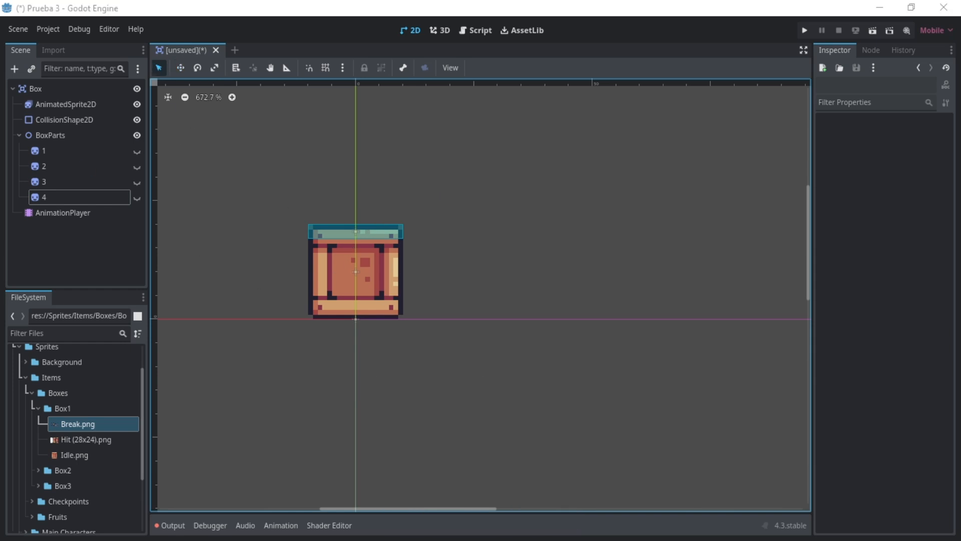
- Create a new animation named destroyed in the AnimationPlayer and set its snap step to 0.05 seconds
{"action": "left_click", "coordinate": [62, 212]}
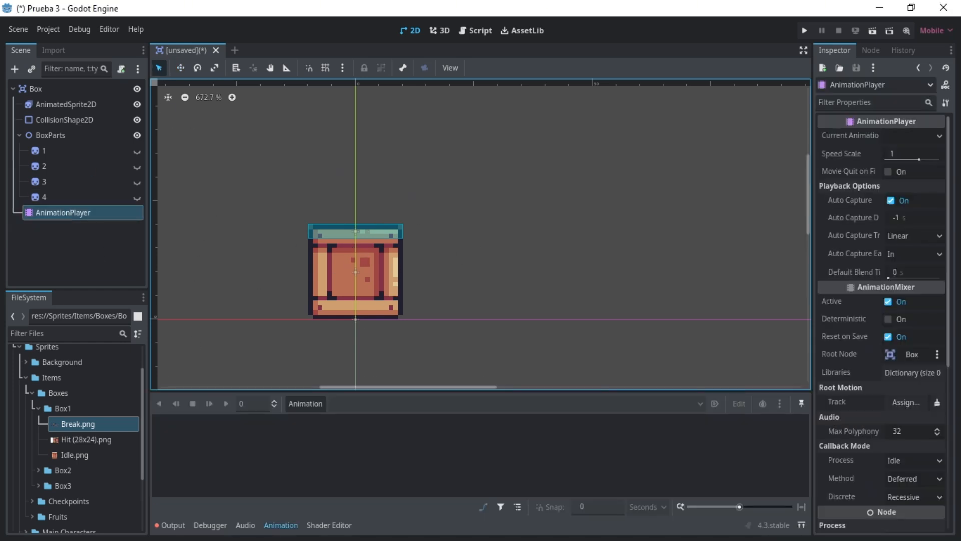
{"action": "left_click", "coordinate": [306, 403]}
{"action": "left_click", "coordinate": [320, 423]}
{"action": "type", "text": "destroyed"}
{"action": "key", "text": "Return"}
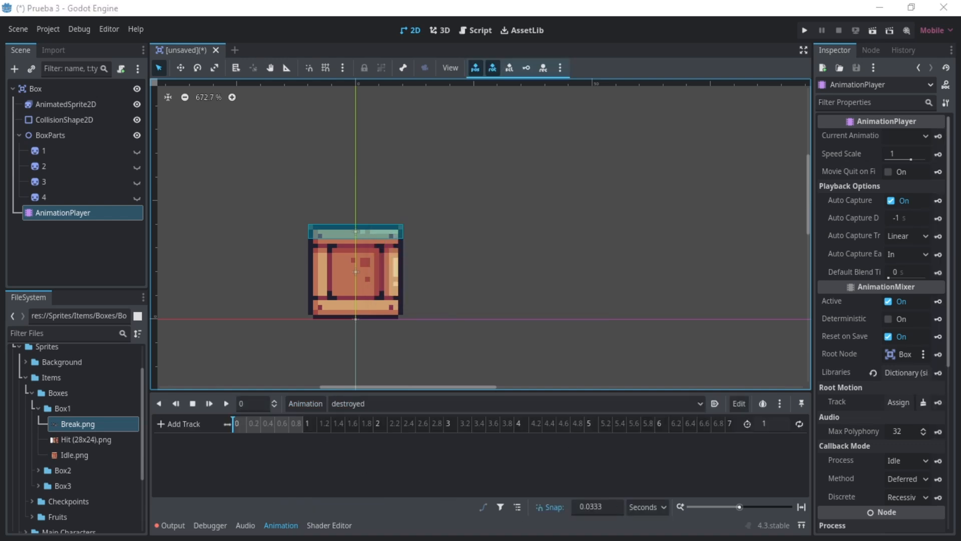
{"action": "left_click", "coordinate": [596, 506]}
{"action": "type", "text": "0.05"}
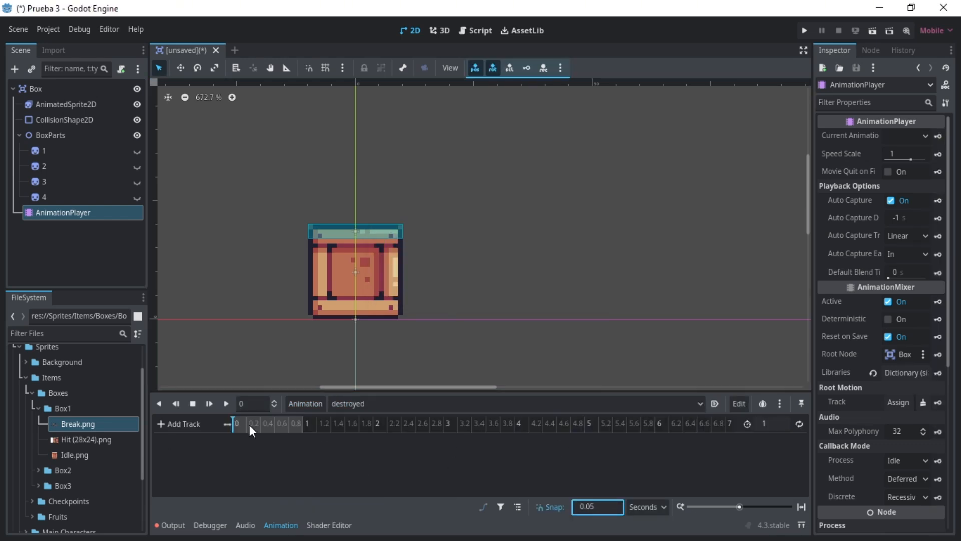
- Insert a visible key for sprite 1 at 0 s in the destroyed animation, turn it on, and preview the playback
{"action": "left_click", "coordinate": [53, 152]}
{"action": "scroll", "coordinate": [867, 399], "scroll_direction": "down", "scroll_amount": 10}
{"action": "scroll", "coordinate": [858, 406], "scroll_direction": "up", "scroll_amount": 8}
{"action": "left_click", "coordinate": [935, 393]}
{"action": "key", "text": "Return"}
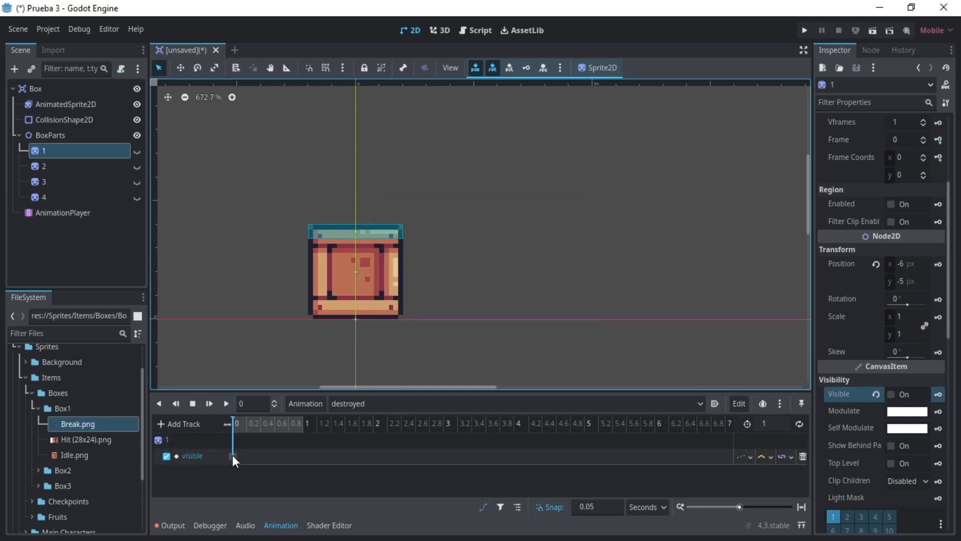
{"action": "left_click", "coordinate": [232, 455]}
{"action": "left_click", "coordinate": [226, 403]}
{"action": "left_click", "coordinate": [360, 404]}
{"action": "left_click", "coordinate": [321, 449]}
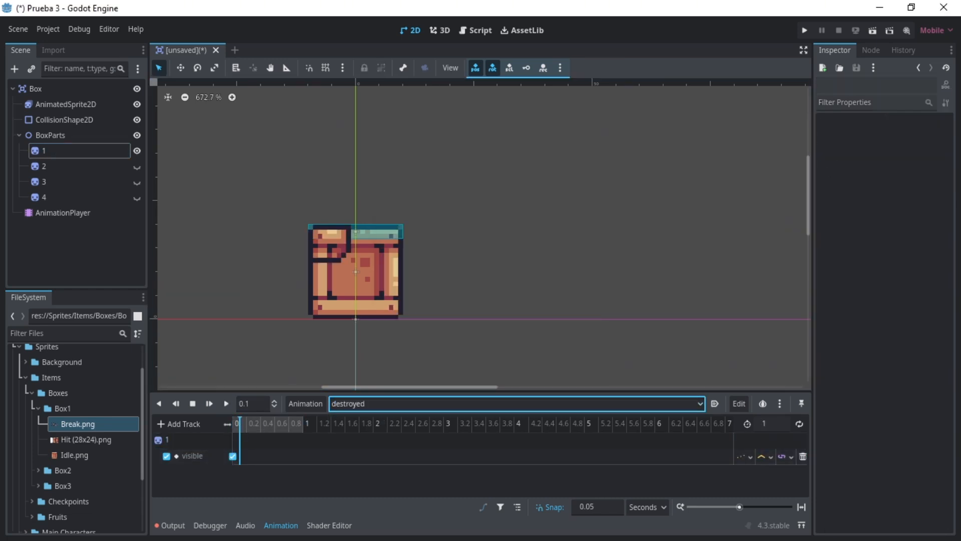
- Insert position, rotation and scale keys for sprite 1 at 0.05 s in the destroyed animation
{"action": "scroll", "coordinate": [247, 446], "scroll_direction": "up", "scroll_amount": 5, "text": "ctrl"}
{"action": "left_click", "coordinate": [259, 416]}
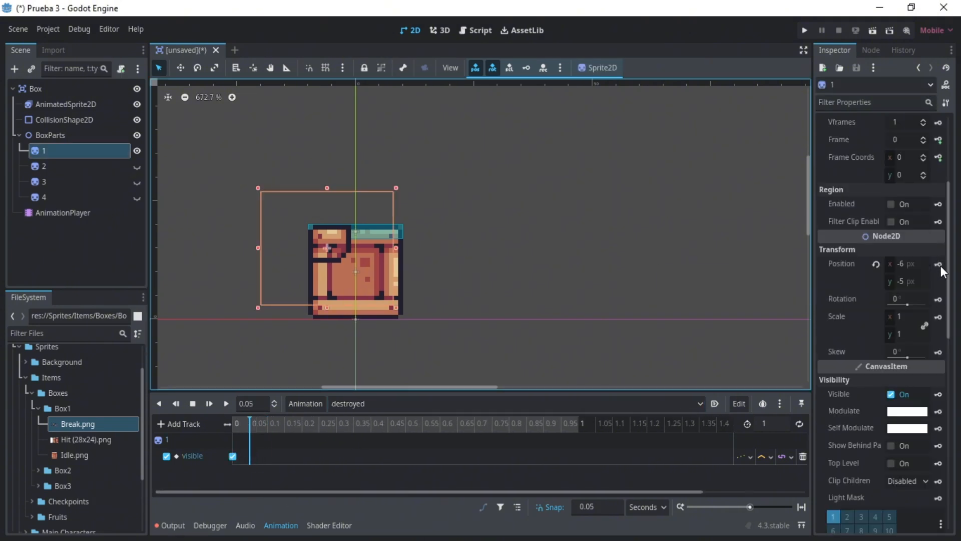
{"action": "left_click", "coordinate": [940, 266]}
{"action": "key", "text": "Return"}
{"action": "left_click", "coordinate": [940, 300]}
{"action": "key", "text": "Return"}
{"action": "left_click", "coordinate": [939, 317]}
{"action": "key", "text": "Return"}
- Set sprite 1's visible track to Nearest interpolation and its position and rotation tracks to Cubic, and open the scale track's interpolation options
{"action": "left_click_drag", "start_coordinate": [420, 392], "coordinate": [418, 346]}
{"action": "middle_click_drag", "start_coordinate": [331, 285], "coordinate": [328, 173]}
{"action": "scroll", "coordinate": [329, 173], "scroll_direction": "up", "scroll_amount": 4}
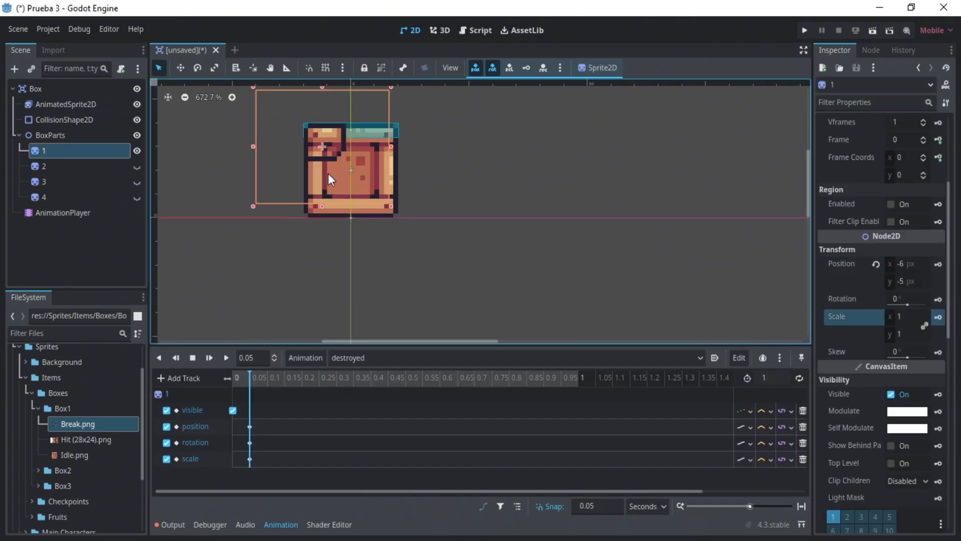
{"action": "scroll", "coordinate": [499, 225], "scroll_direction": "down", "scroll_amount": 3}
{"action": "left_click_drag", "start_coordinate": [805, 196], "coordinate": [804, 199]}
{"action": "left_click", "coordinate": [771, 411]}
{"action": "left_click", "coordinate": [778, 425]}
{"action": "left_click", "coordinate": [771, 427]}
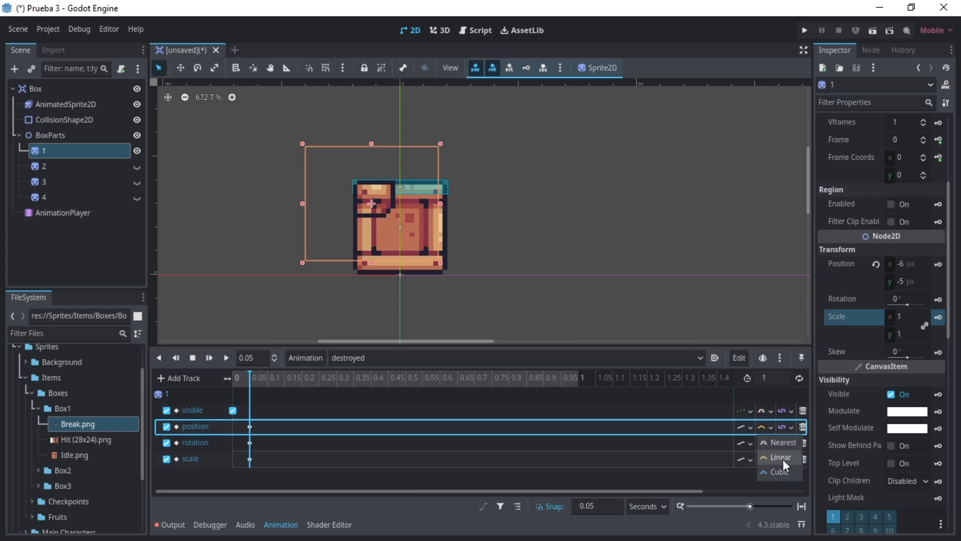
{"action": "left_click", "coordinate": [779, 471]}
{"action": "left_click", "coordinate": [771, 444]}
{"action": "left_click", "coordinate": [780, 486]}
{"action": "left_click", "coordinate": [771, 459]}
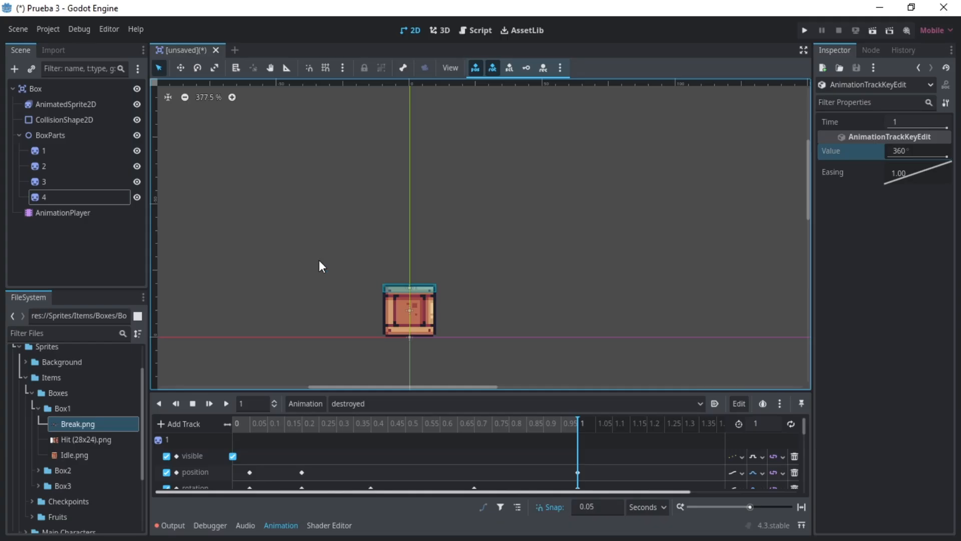
- Start saving the Box scene under a new name and create a Scenes folder in the project root
{"action": "left_click", "coordinate": [45, 89]}
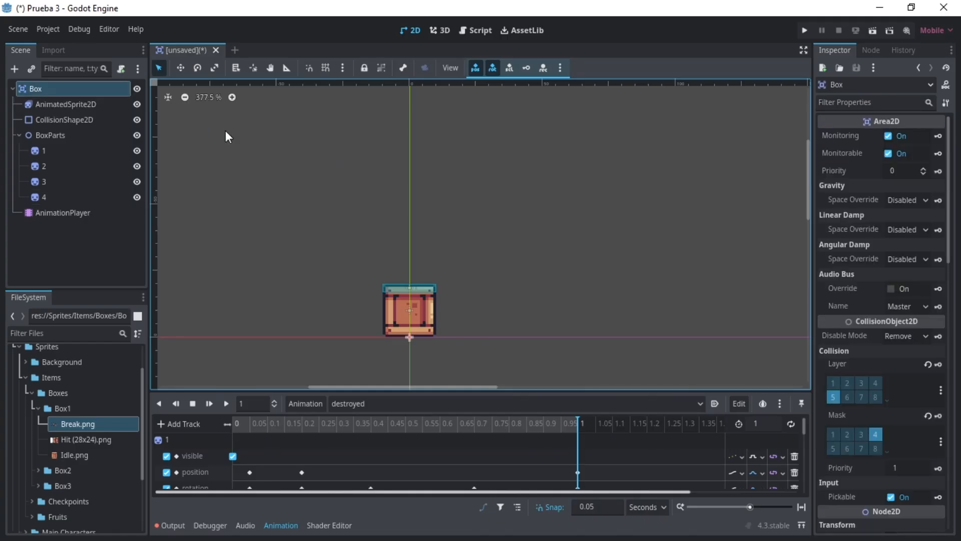
{"action": "left_click", "coordinate": [20, 30]}
{"action": "left_click", "coordinate": [44, 125]}
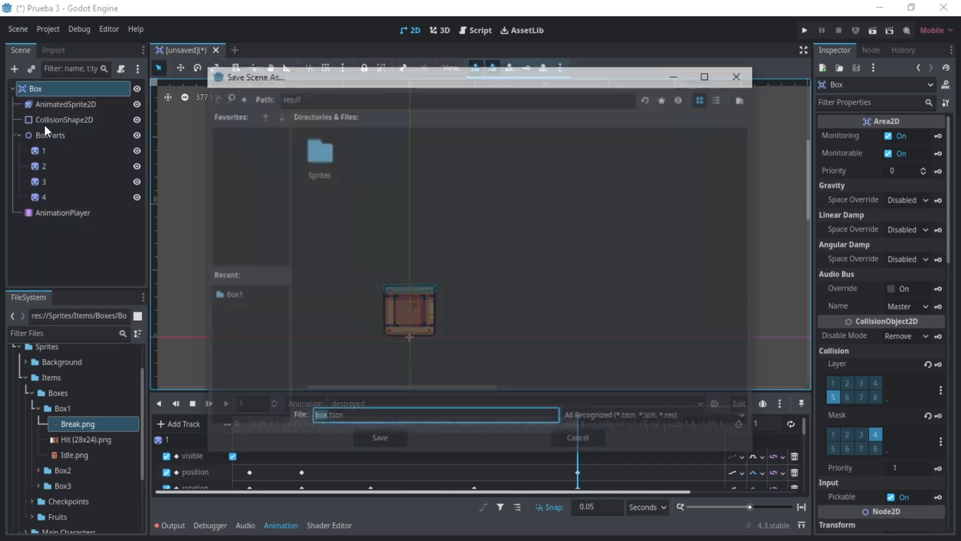
{"action": "right_click", "coordinate": [359, 167]}
{"action": "left_click", "coordinate": [380, 175]}
{"action": "type", "text": "S"}
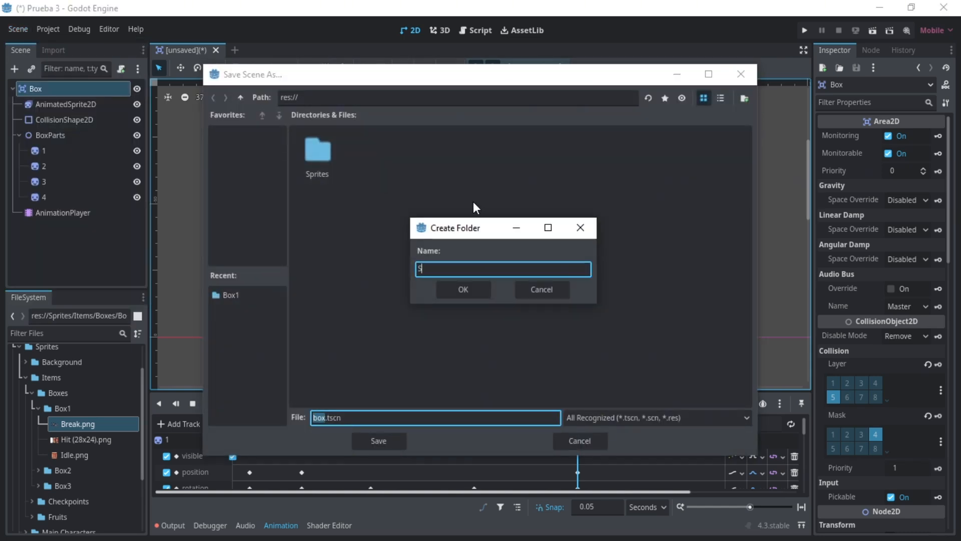
{"action": "type", "text": "cenes"}
{"action": "key", "text": "Return"}
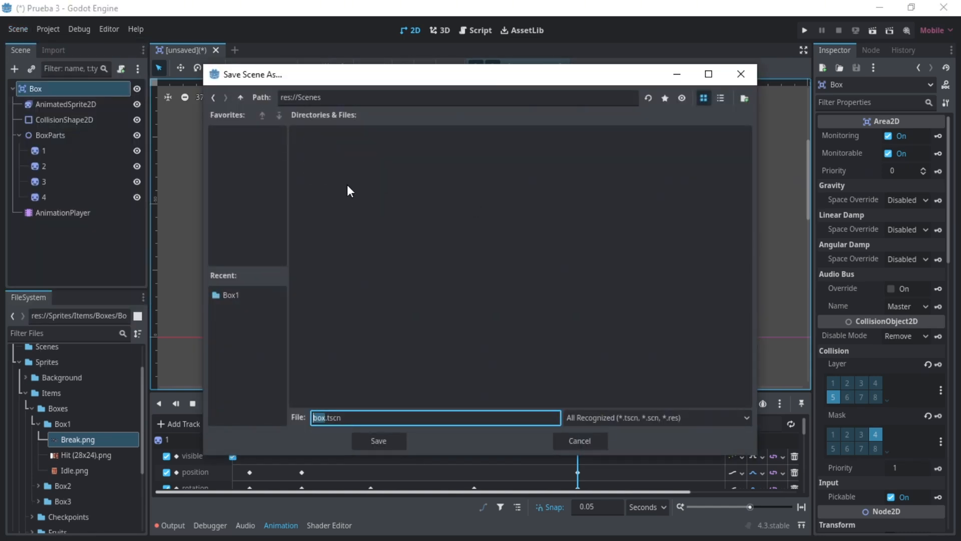
- Create an Items folder inside Scenes and save the scene there as box_1.tscn
{"action": "right_click", "coordinate": [333, 177]}
{"action": "left_click", "coordinate": [351, 183]}
{"action": "type", "text": "Items"}
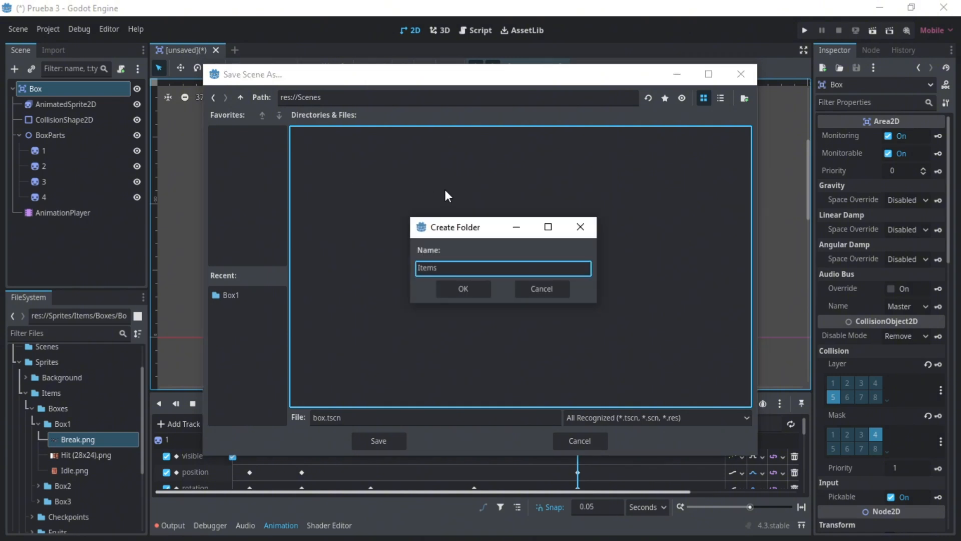
{"action": "key", "text": "Return"}
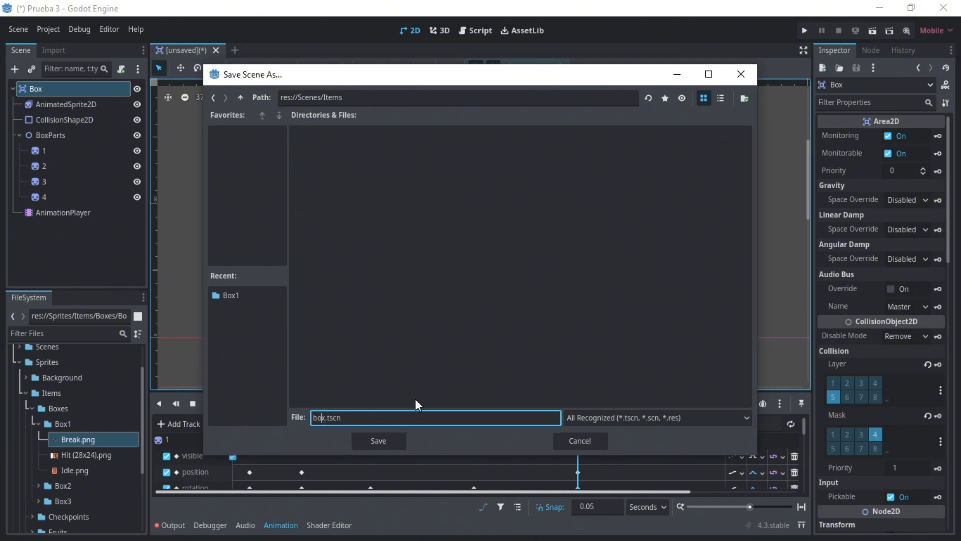
{"action": "type", "text": "_1"}
{"action": "key", "text": "Return"}
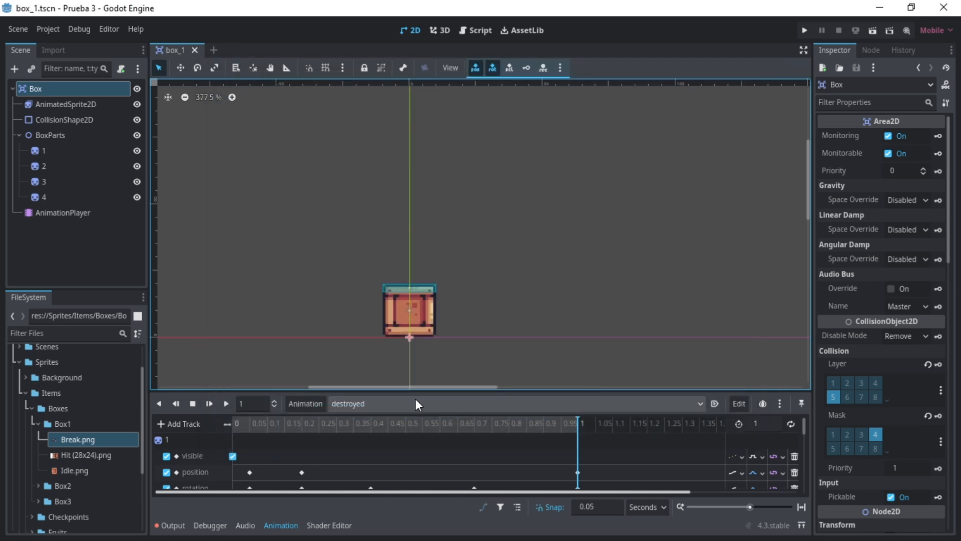
- Attach a new GDScript named box.gd to the Box root node in res://Scenes/Items
{"action": "left_click", "coordinate": [64, 260]}
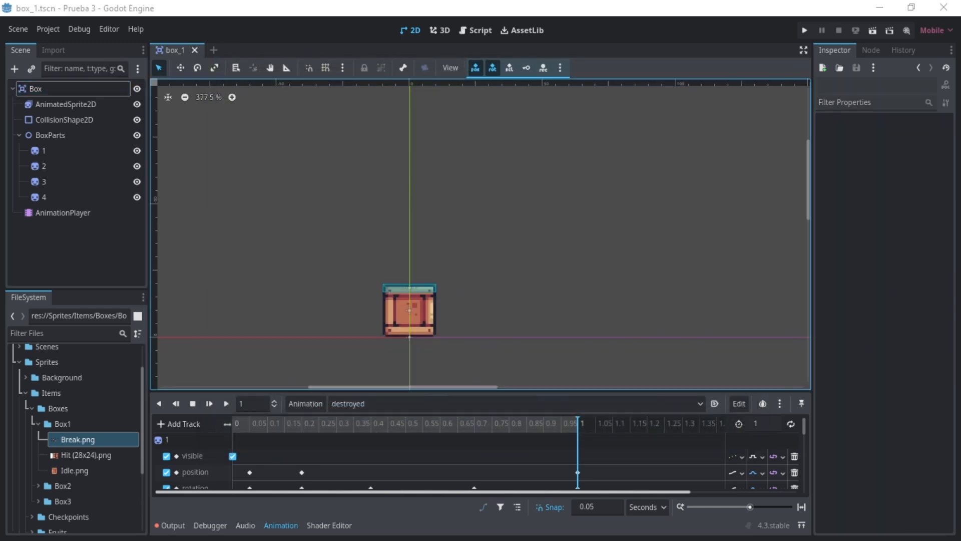
{"action": "left_click", "coordinate": [121, 89]}
{"action": "left_click", "coordinate": [121, 68]}
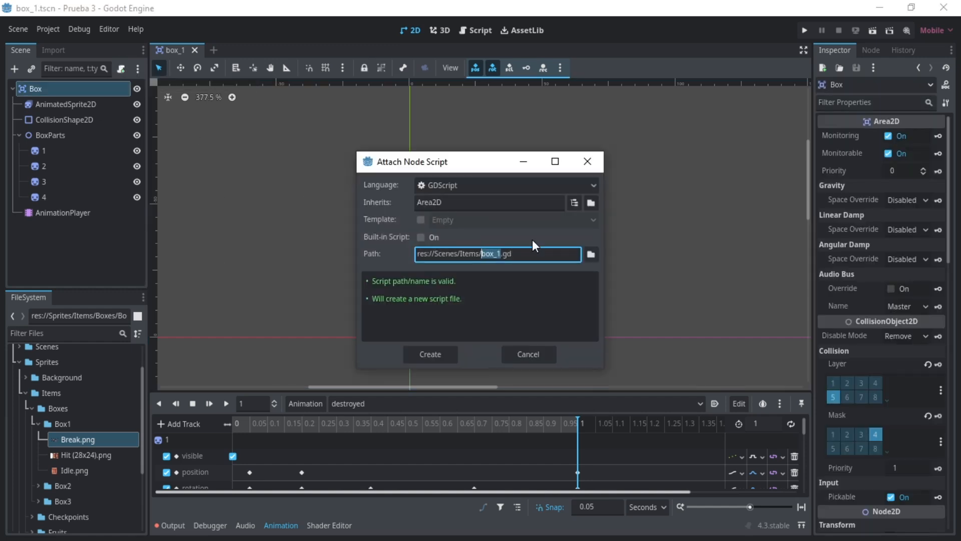
{"action": "key", "text": "BackSpace"}
{"action": "key", "text": "BackSpace"}
{"action": "left_click", "coordinate": [430, 354]}
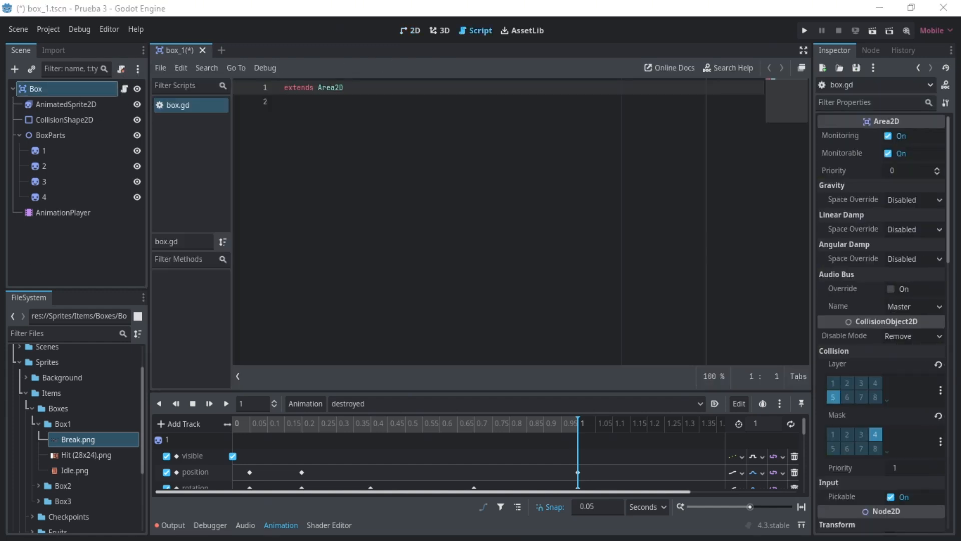
- Declare class_name Box in the script and add the exported variable life: int = 3
{"action": "type", "text": "class_name Box"}
{"action": "key", "text": "Return"}
{"action": "key", "text": "Return"}
{"action": "type", "text": "@export var life: int = 3"}
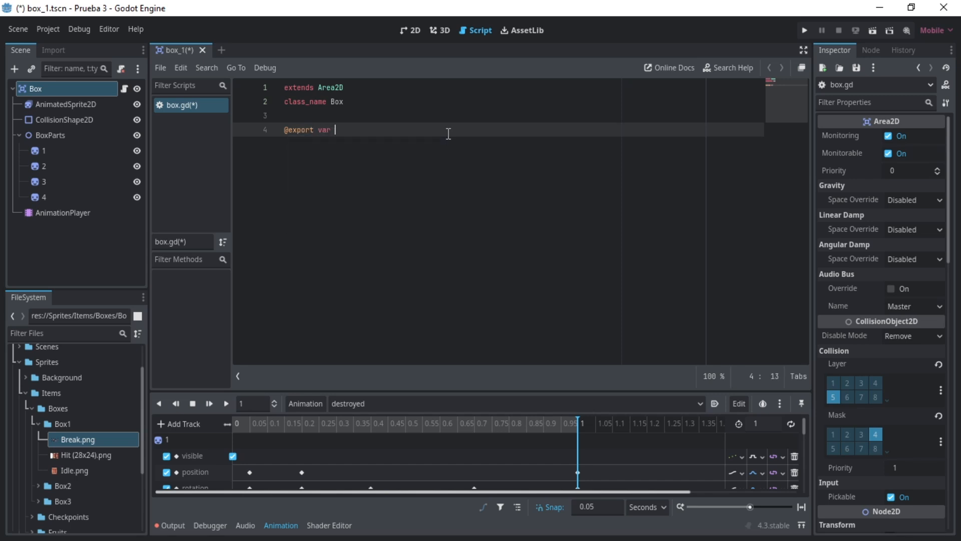
{"action": "key", "text": "Return"}
{"action": "type", "text": "@onready var "}
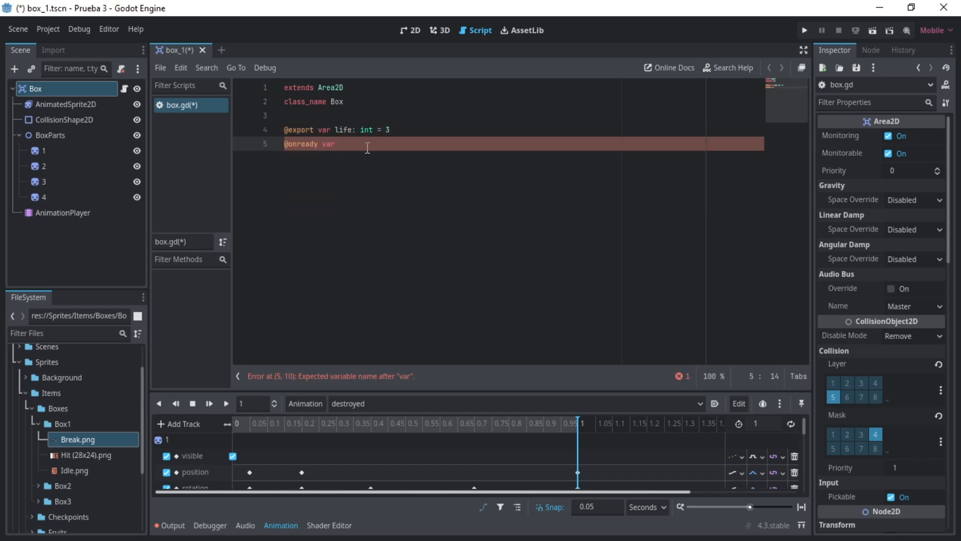
{"action": "type", "text": "collision_shape_2d: CollisionShape2D = $CollisionShape2D"}
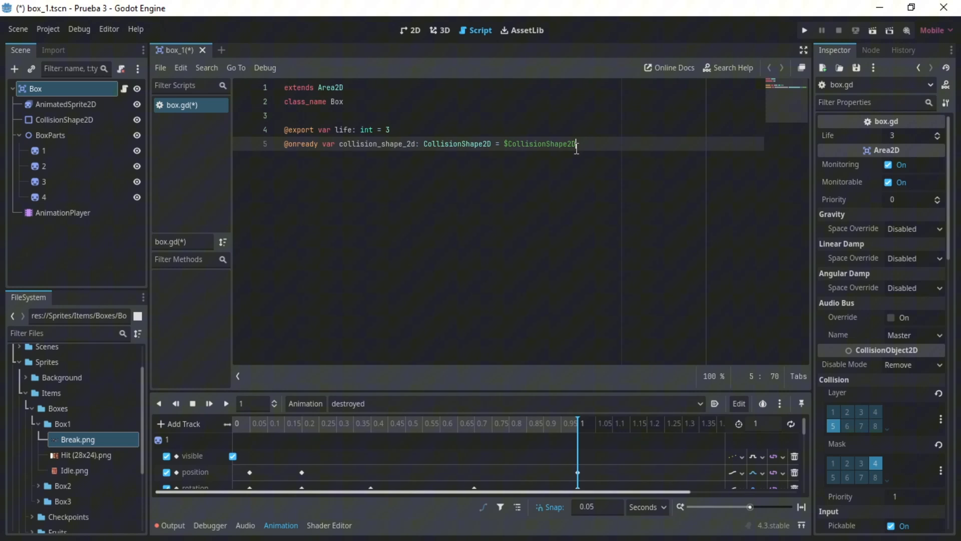
{"action": "left_click", "coordinate": [160, 68]}
{"action": "left_click", "coordinate": [185, 379]}
{"action": "left_click_drag", "start_coordinate": [63, 104], "coordinate": [280, 167], "text": "ctrl"}
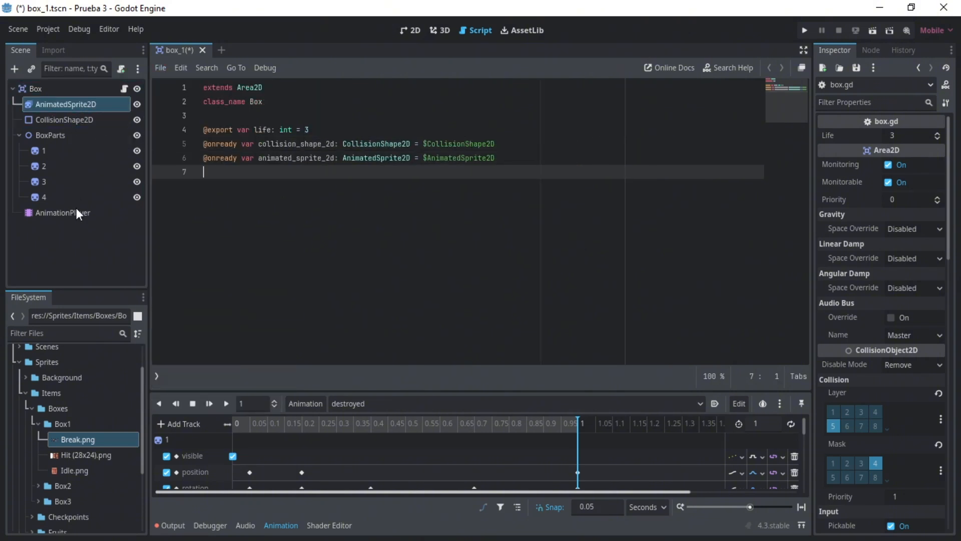
{"action": "left_click_drag", "start_coordinate": [63, 213], "coordinate": [388, 181], "text": "ctrl"}
- Add a code region named Methods, closed with #endregion, below the variable declarations
{"action": "key", "text": "Return"}
{"action": "type", "text": "#region Methods"}
{"action": "key", "text": "Return"}
{"action": "type", "text": "#endregion"}
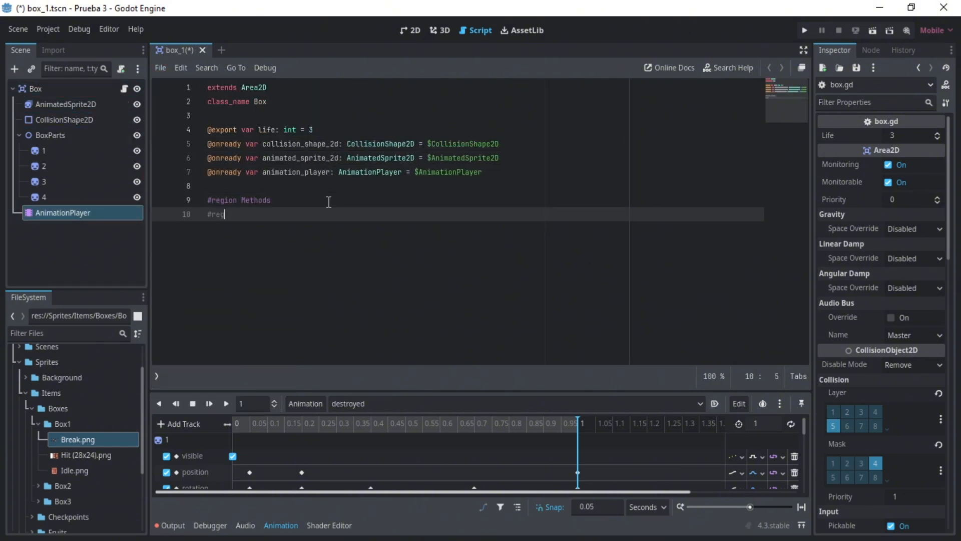
- Declare the function hit() -> void: inside the Methods region
{"action": "key", "text": "Up"}
{"action": "key", "text": "End"}
{"action": "key", "text": "Return"}
{"action": "key", "text": "Return"}
{"action": "key", "text": "Up"}
{"action": "type", "text": "func hit() -> void:"}
{"action": "key", "text": "Return"}
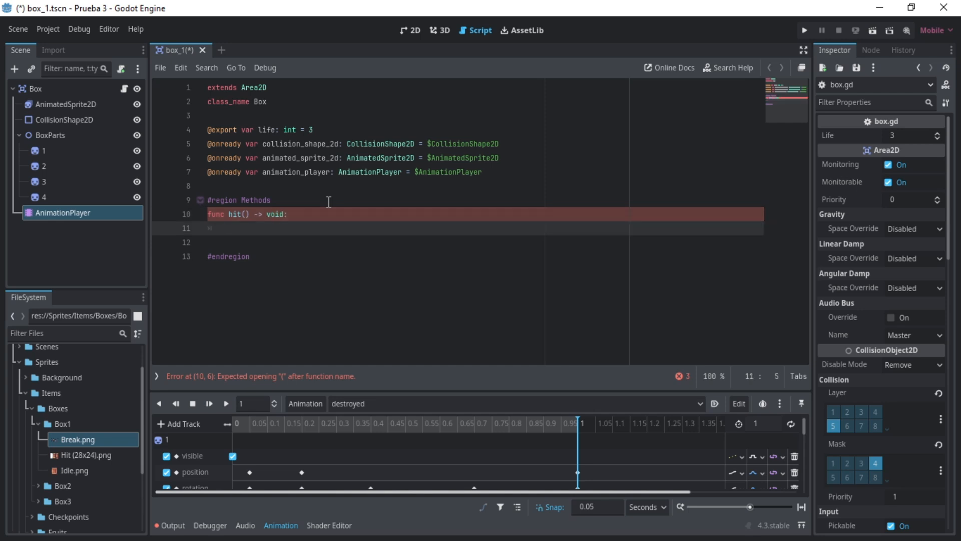
- In hit(), reduce life with life -= 1 and add the condition if life > 0:
{"action": "key", "text": "Delete"}
{"action": "type", "text": "life -= 1"}
{"action": "key", "text": "Return"}
{"action": "key", "text": "Return"}
{"action": "type", "text": "if life > 0:"}
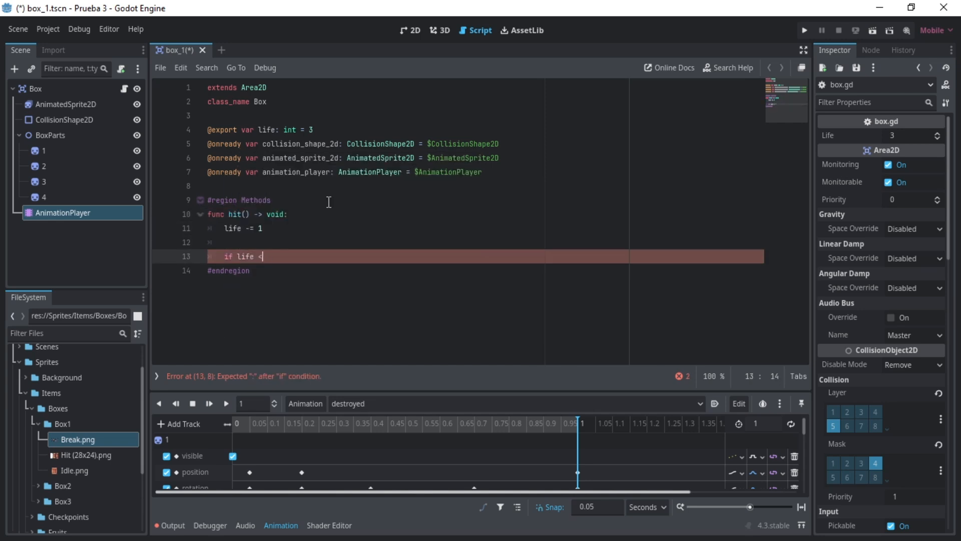
- Inside the life condition, play the "HIT" animation on animated_sprite_2d and await its animation_finished signal
{"action": "key", "text": "Return"}
{"action": "type", "text": "animated_sprite_2d.play(\""}
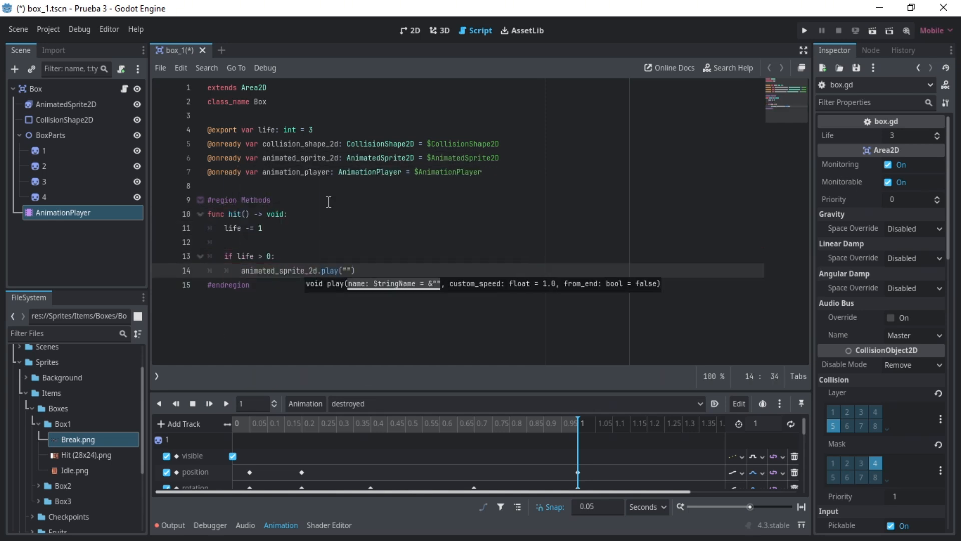
{"action": "left_click", "coordinate": [66, 105]}
{"action": "left_click", "coordinate": [348, 271]}
{"action": "type", "text": "HIT\")"}
{"action": "key", "text": "Return"}
{"action": "type", "text": "await animated_sprite_2d.animation_finished"}
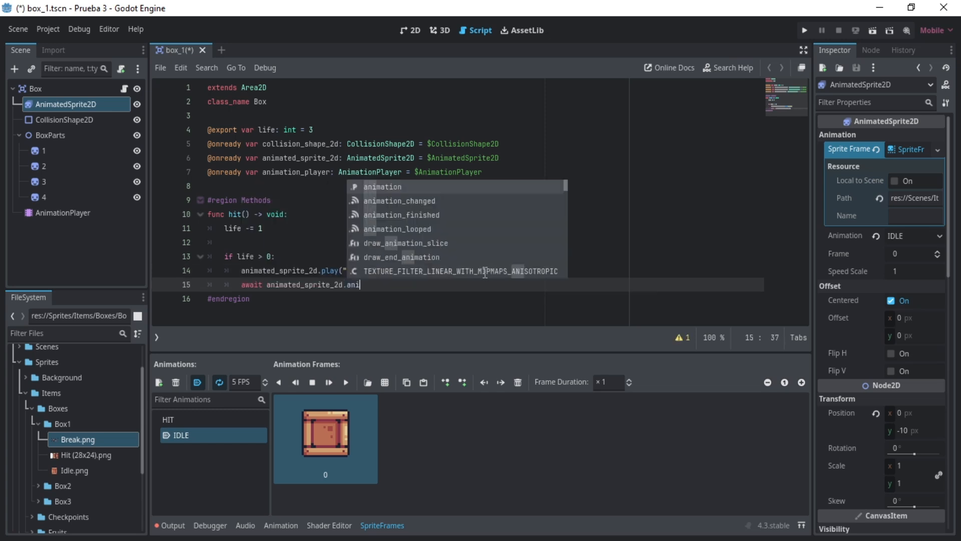
- Finish the life condition by playing the "IDLE" animation on animated_sprite_2d and returning
{"action": "key", "text": "Return"}
{"action": "type", "text": "animated_sprite_2d.play(\"IDLE\")"}
{"action": "key", "text": "Return"}
{"action": "type", "text": "return"}
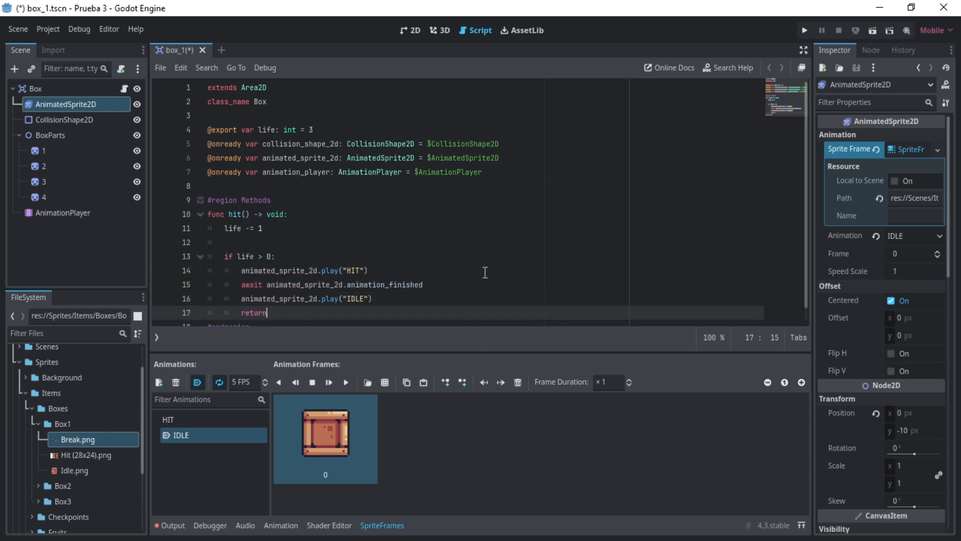
- After the condition, add collision_shape_2d.call_deferred("set_disable", true) and set animated_sprite_2d.visible = false
{"action": "key", "text": "Return"}
{"action": "key", "text": "Return"}
{"action": "type", "text": "collision_shape_2d.call"}
{"action": "type", "text": "_deferred(\"set_disable\", true)"}
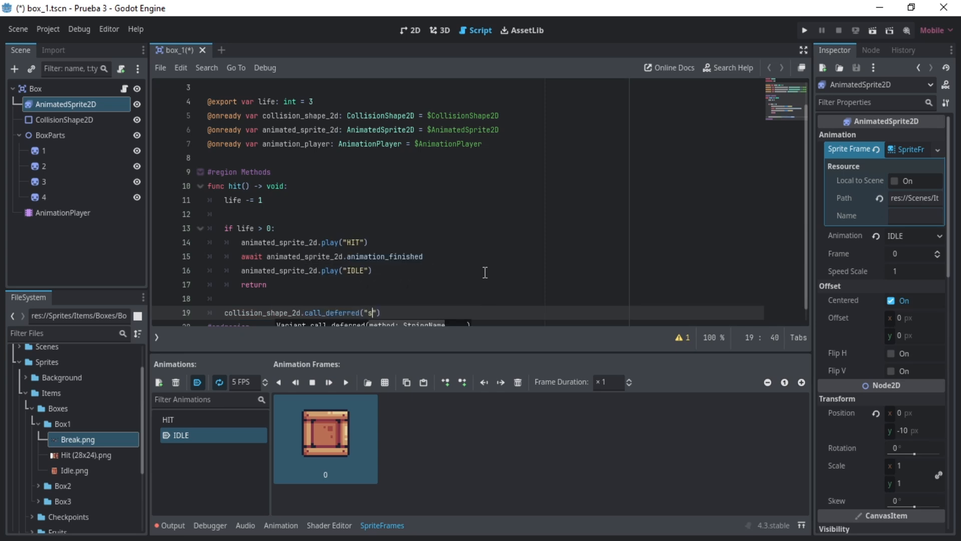
{"action": "key", "text": "Return"}
{"action": "type", "text": "animated_sprite_2d.visible = false"}
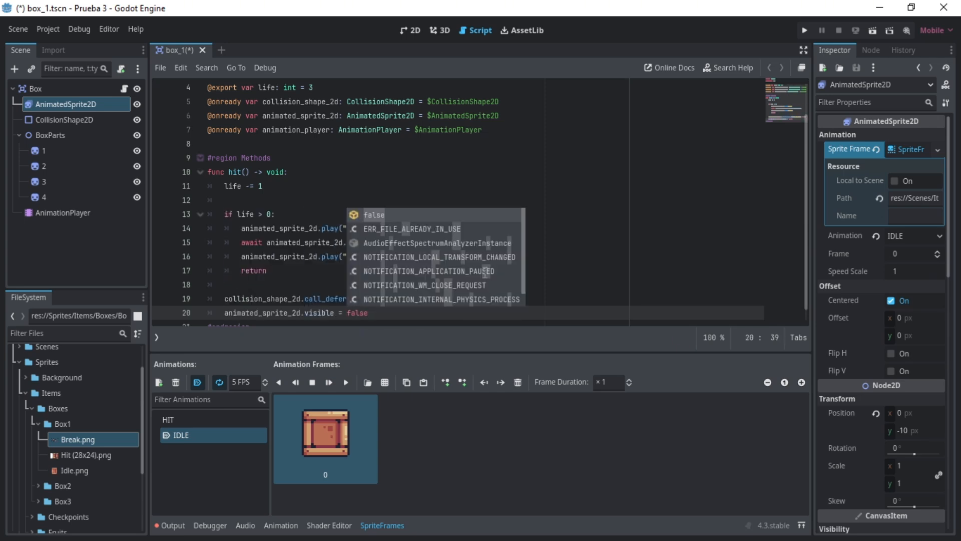
- Add a line to hit() that plays the "destroyed" animation on animation_player
{"action": "key", "text": "Return"}
{"action": "type", "text": "anima"}
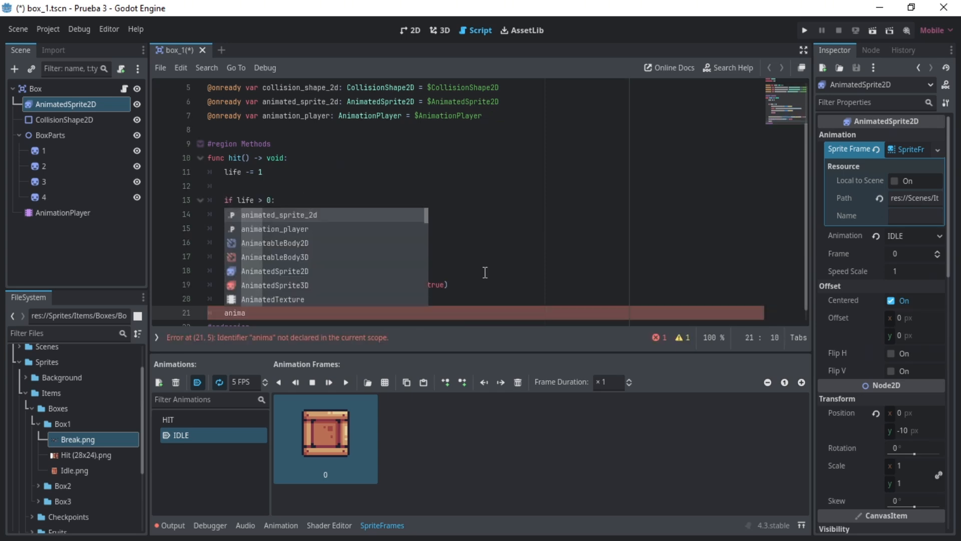
{"action": "type", "text": "tion_player.play(\"e"}
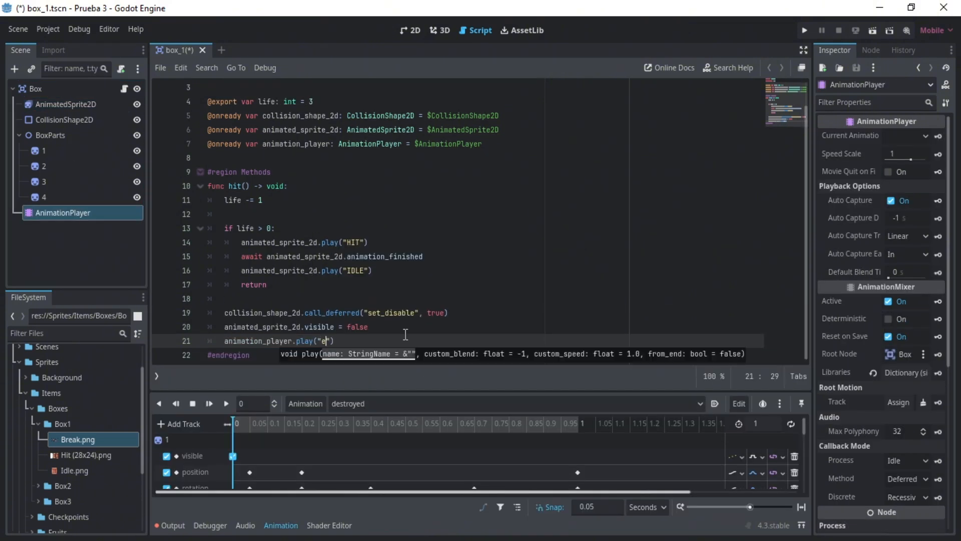
{"action": "key", "text": "Return"}
{"action": "key", "text": "End"}
- End hit() with await animation_player.animation_finished and queue_free(), collapse the animation editor and save the scene
{"action": "key", "text": "Return"}
{"action": "type", "text": "await animation_player.finis"}
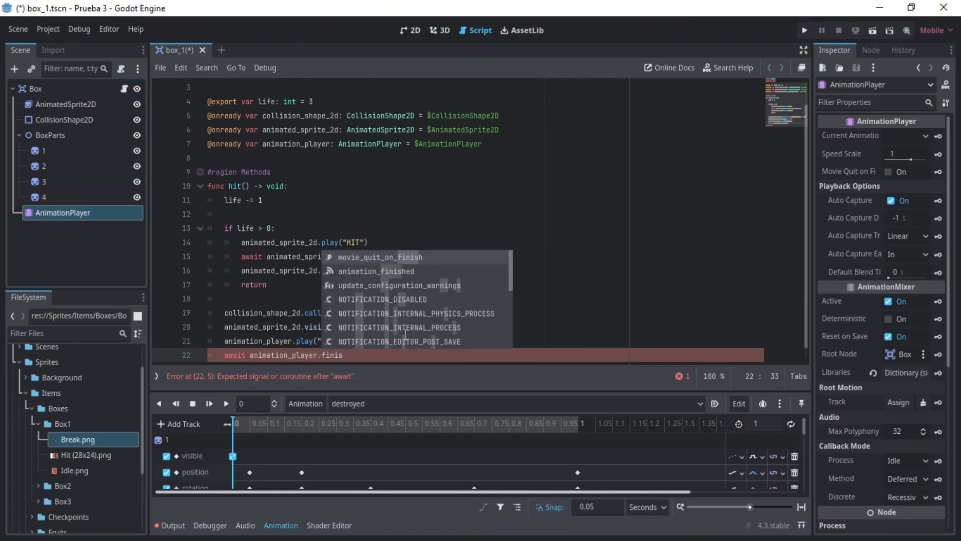
{"action": "key", "text": "Down"}
{"action": "key", "text": "Return"}
{"action": "key", "text": "Return"}
{"action": "type", "text": "queue_free()"}
{"action": "left_click", "coordinate": [280, 525]}
{"action": "left_click", "coordinate": [380, 172]}
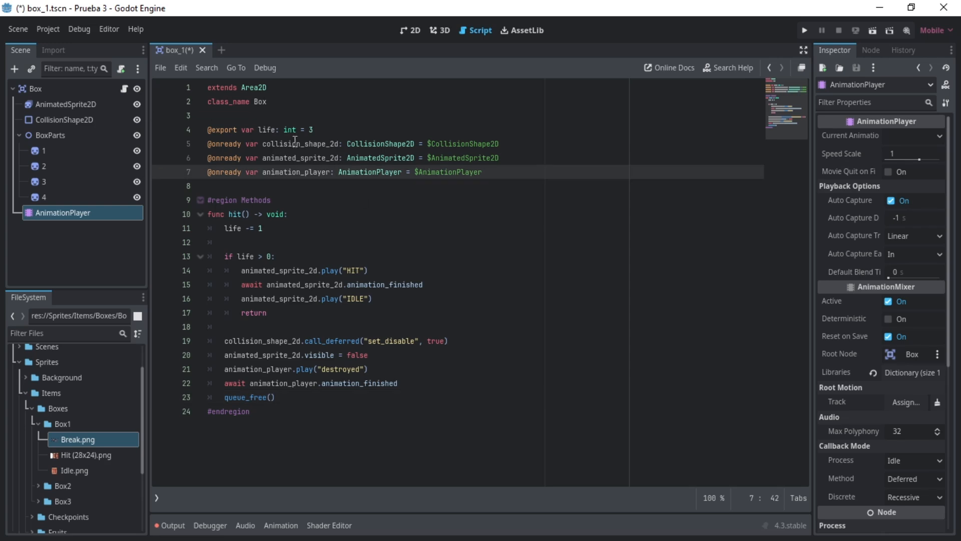
{"action": "key", "text": "ctrl+s"}
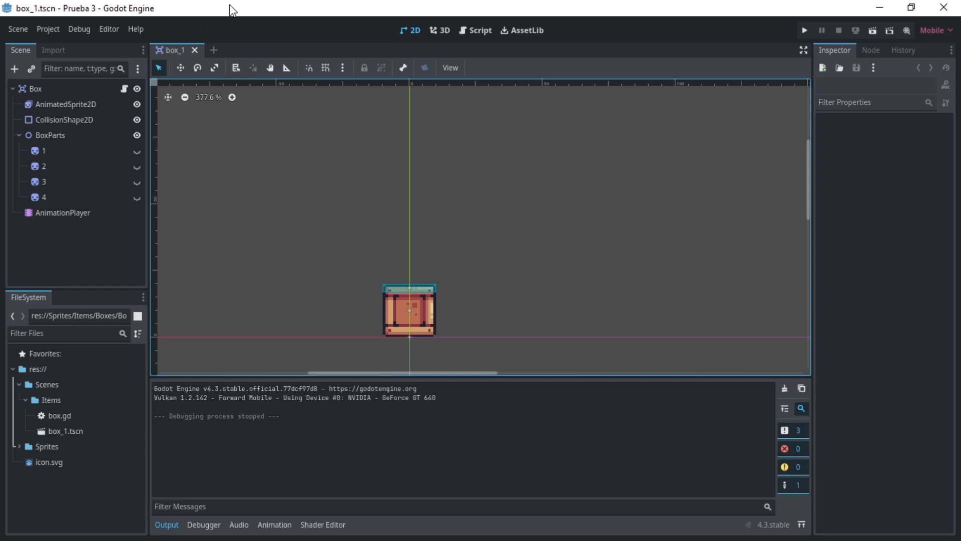
- Create a new scene with a CharacterBody2D root node named Player
{"action": "left_click", "coordinate": [213, 50]}
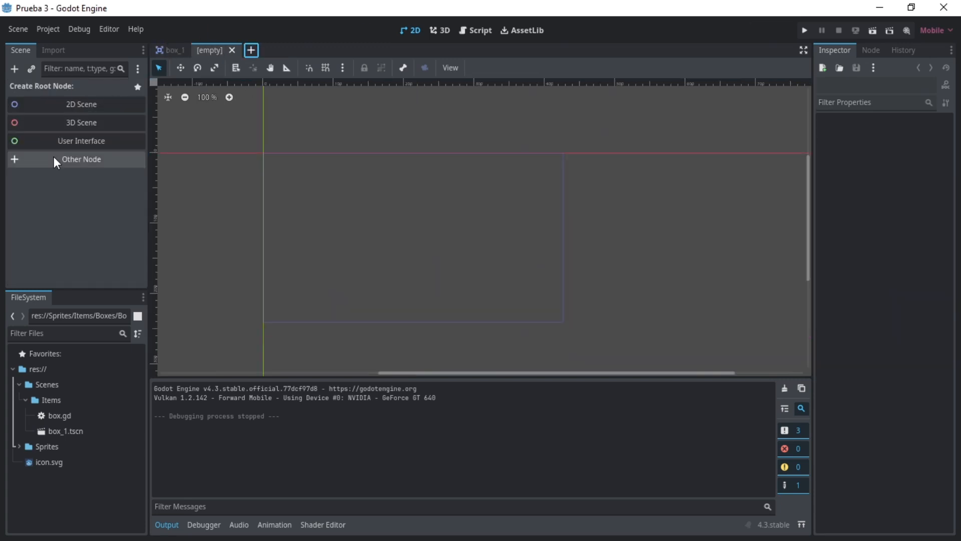
{"action": "left_click", "coordinate": [92, 161]}
{"action": "type", "text": "character"}
{"action": "key", "text": "Return"}
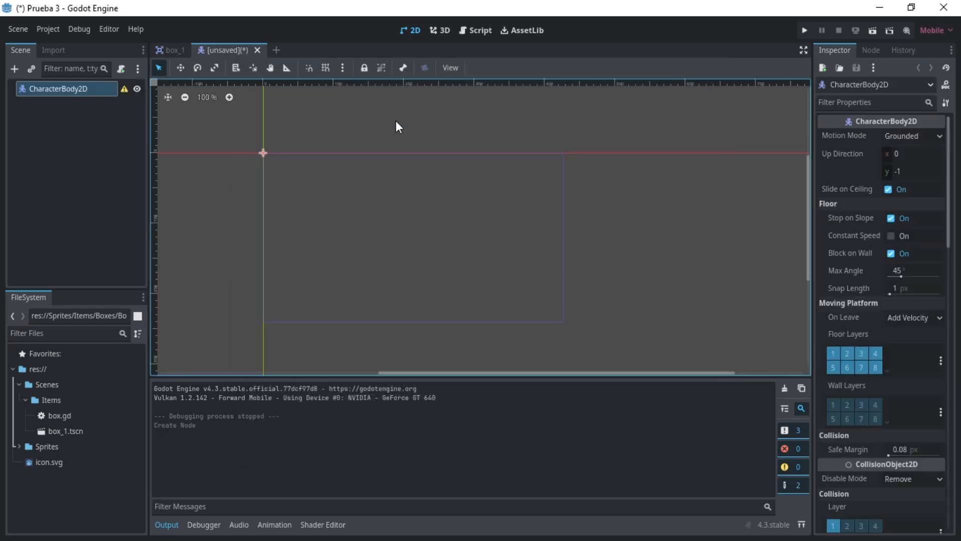
{"action": "double_click", "coordinate": [71, 93]}
{"action": "type", "text": "Player"}
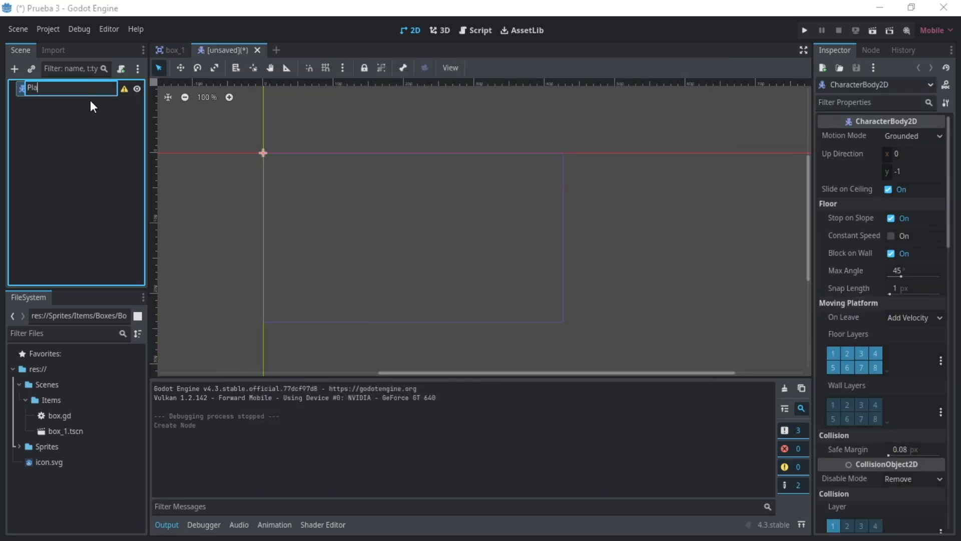
{"action": "key", "text": "Return"}
- Add AnimatedSprite2D and CollisionShape2D child nodes to Player
{"action": "left_click", "coordinate": [77, 131]}
{"action": "left_click", "coordinate": [59, 93]}
{"action": "key", "text": "ctrl+a"}
{"action": "type", "text": "animated"}
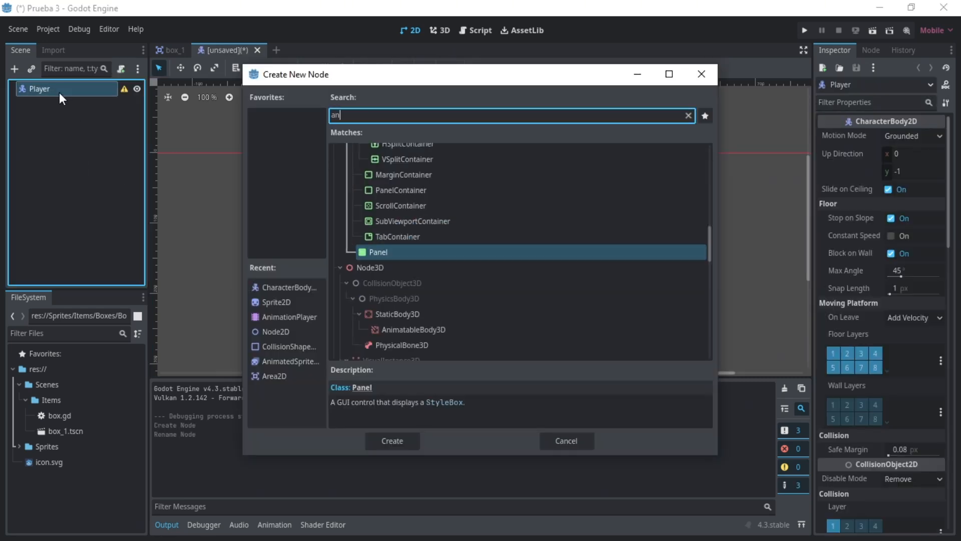
{"action": "key", "text": "Return"}
{"action": "key", "text": "ctrl+a"}
{"action": "type", "text": "collision"}
{"action": "key", "text": "Return"}
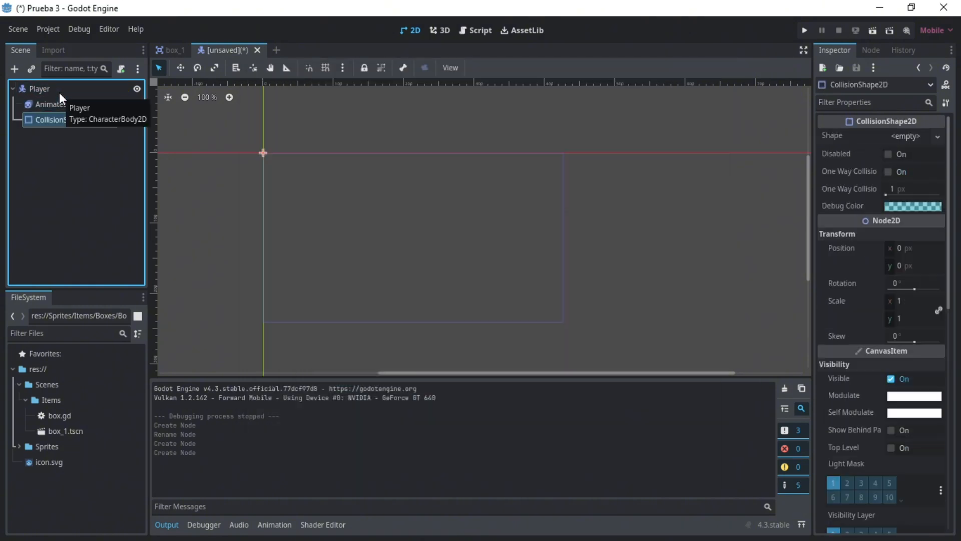
- Add a Timer node under Player and rename it CoyoteTimer
{"action": "left_click", "coordinate": [60, 92]}
{"action": "key", "text": "ctrl+a"}
{"action": "type", "text": "ti"}
{"action": "key", "text": "Return"}
{"action": "key", "text": "F2"}
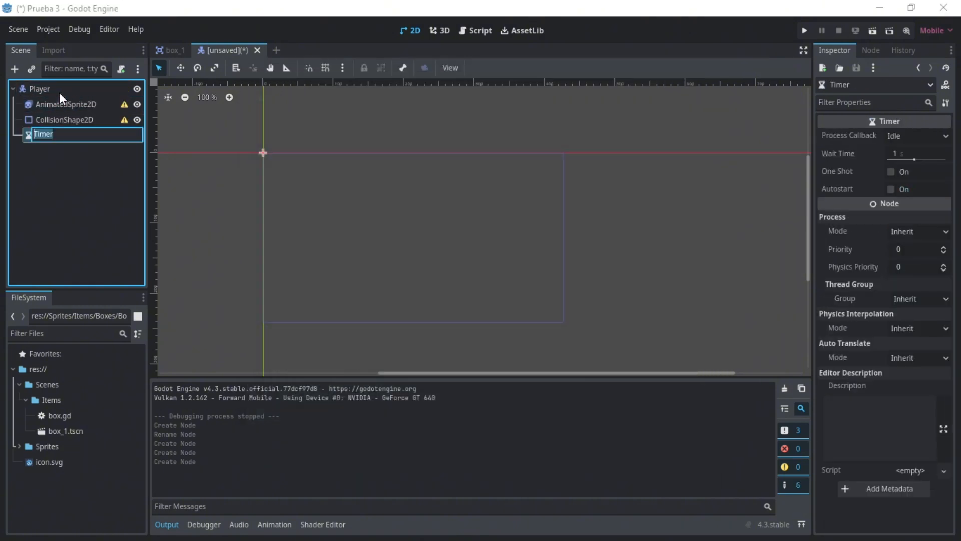
{"action": "type", "text": "CoyoteTimer"}
{"action": "key", "text": "Return"}
- Add a second Timer node under Player and rename it JumpTimer
{"action": "left_click", "coordinate": [60, 93]}
{"action": "key", "text": "ctrl+a"}
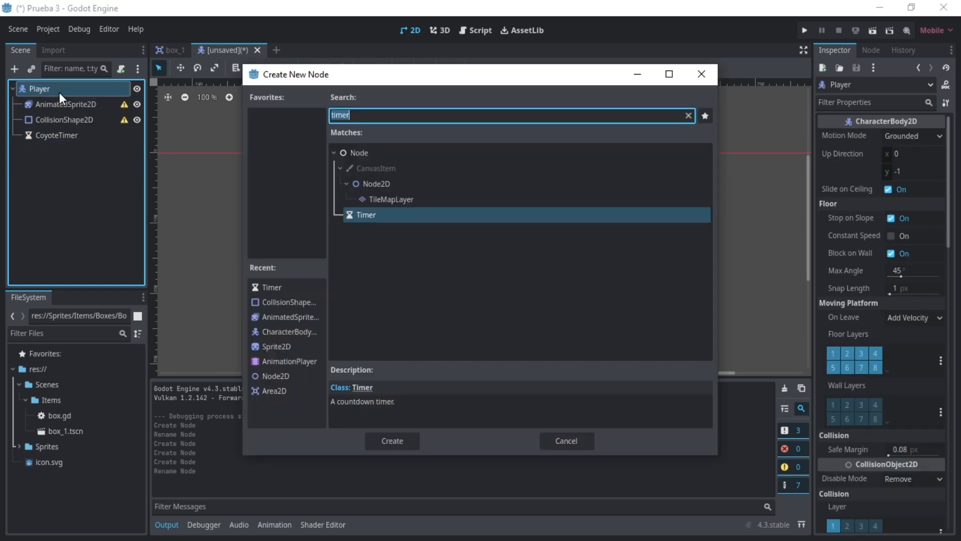
{"action": "key", "text": "Return"}
{"action": "key", "text": "F2"}
{"action": "type", "text": "JumpTimer"}
{"action": "key", "text": "Return"}
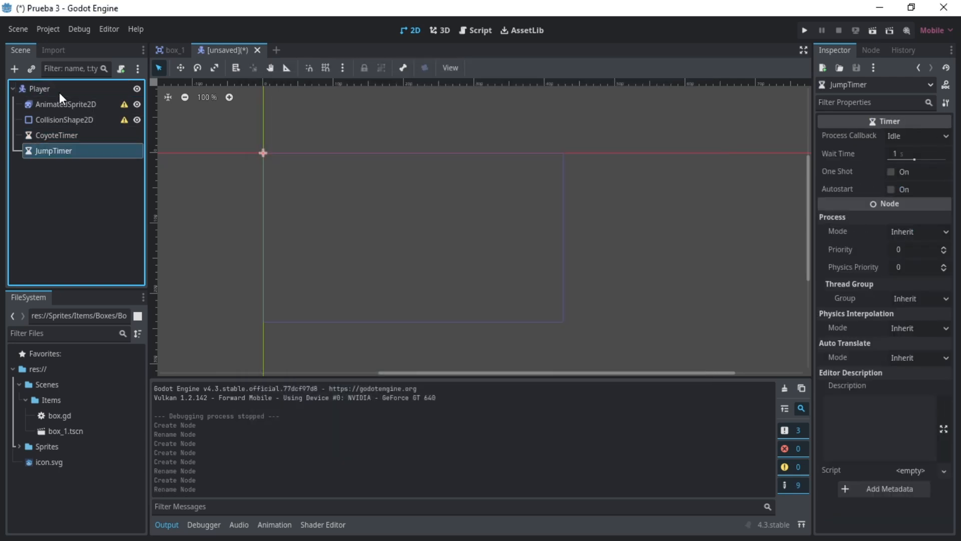
- Add a Camera2D child node to Player
{"action": "left_click", "coordinate": [41, 88]}
{"action": "key", "text": "ctrl+a"}
{"action": "type", "text": "cam"}
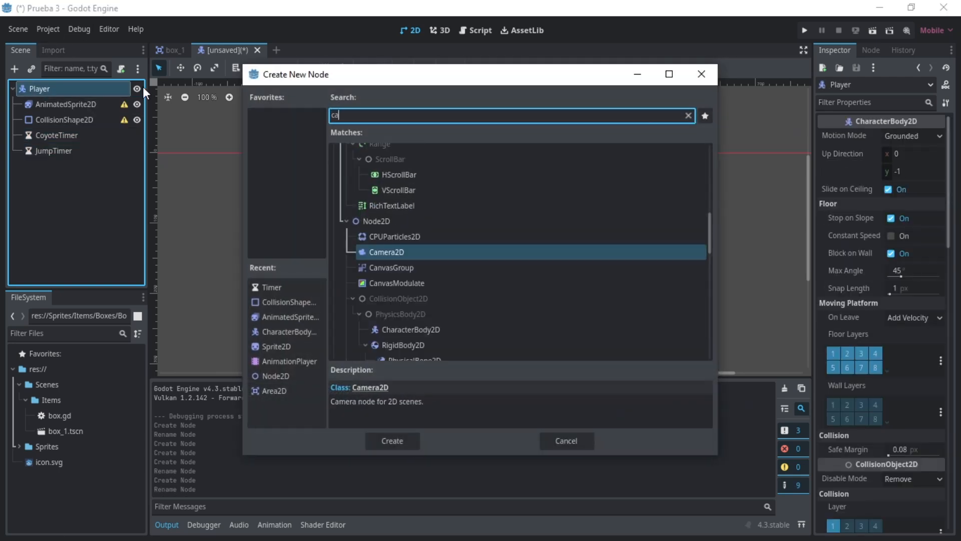
{"action": "key", "text": "Return"}
- Add an Area2D node under Player and rename it Hitbox
{"action": "left_click", "coordinate": [44, 88]}
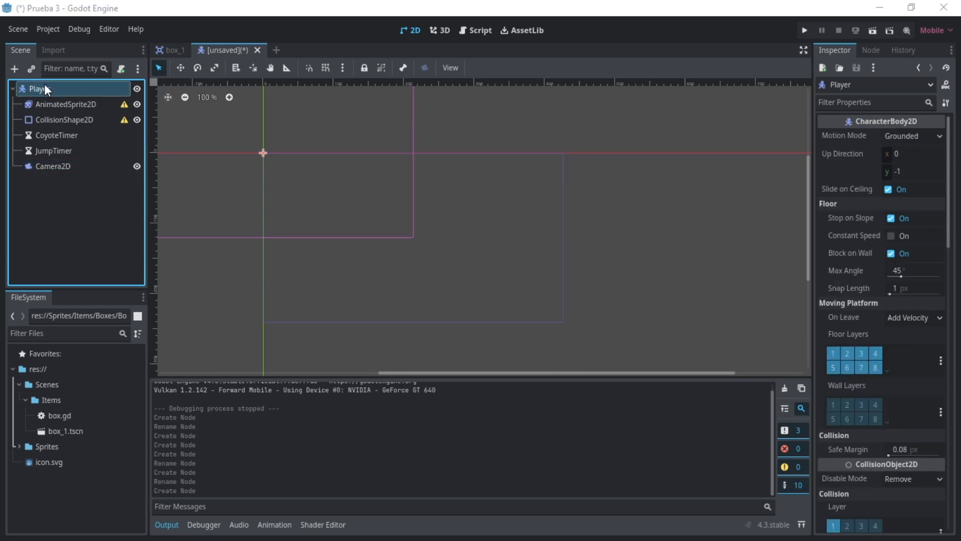
{"action": "key", "text": "ctrl+a"}
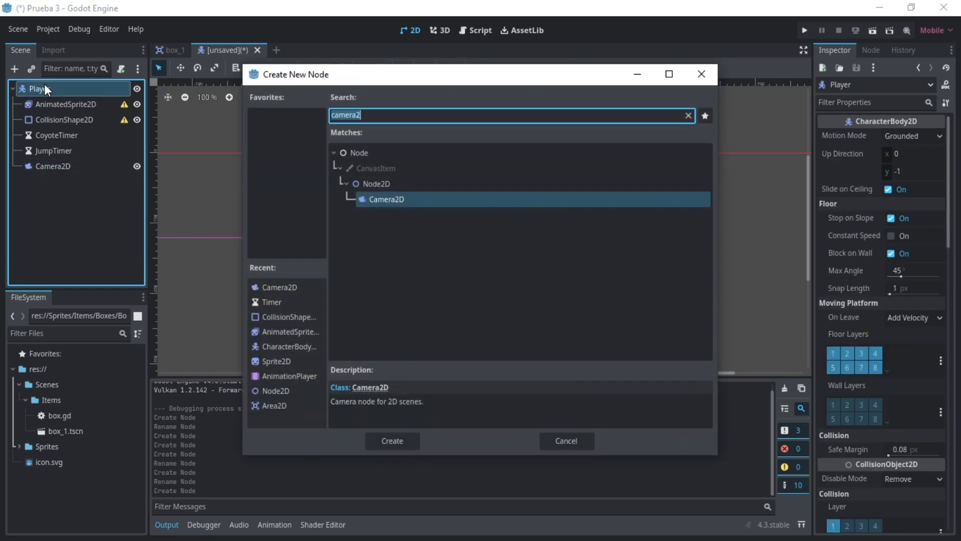
{"action": "type", "text": "area2"}
{"action": "key", "text": "Return"}
{"action": "key", "text": "F2"}
{"action": "type", "text": "Hitbox"}
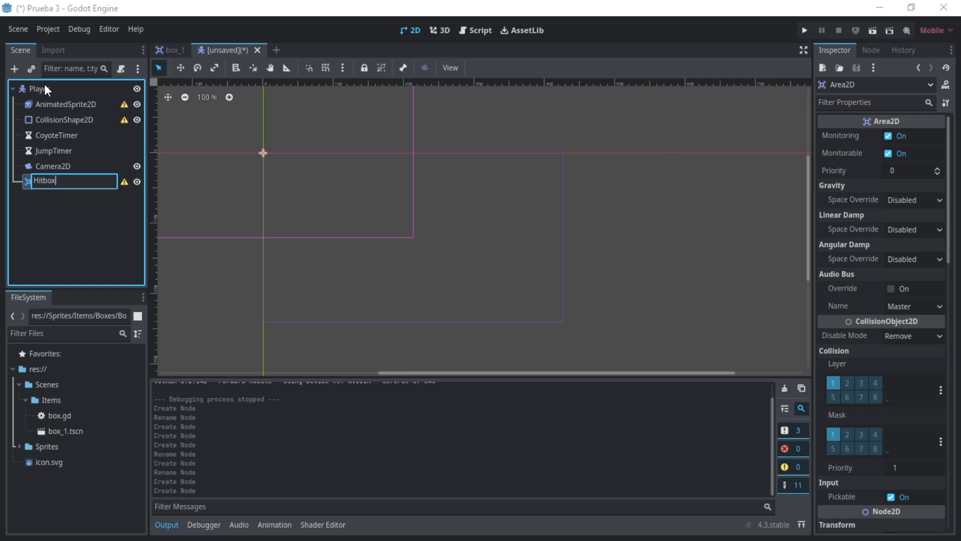
{"action": "key", "text": "Return"}
- Add a CollisionShape2D child node to Hitbox and clear the node selection
{"action": "key", "text": "ctrl+a"}
{"action": "type", "text": "collision"}
{"action": "key", "text": "Return"}
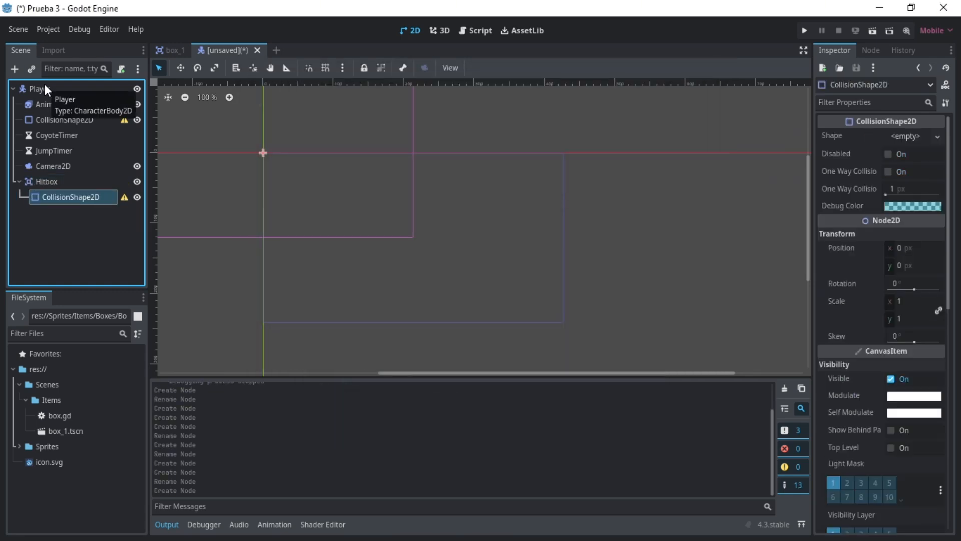
{"action": "left_click", "coordinate": [74, 247]}
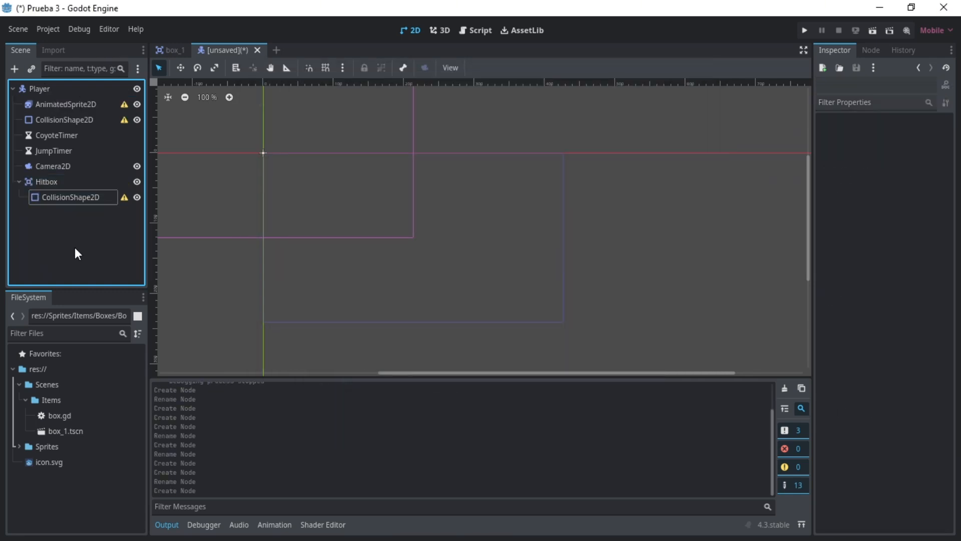
- Put Player on collision layer 2 only, enable mask 3 alongside mask 1, and set its Z Index to 1
{"action": "left_click", "coordinate": [36, 88]}
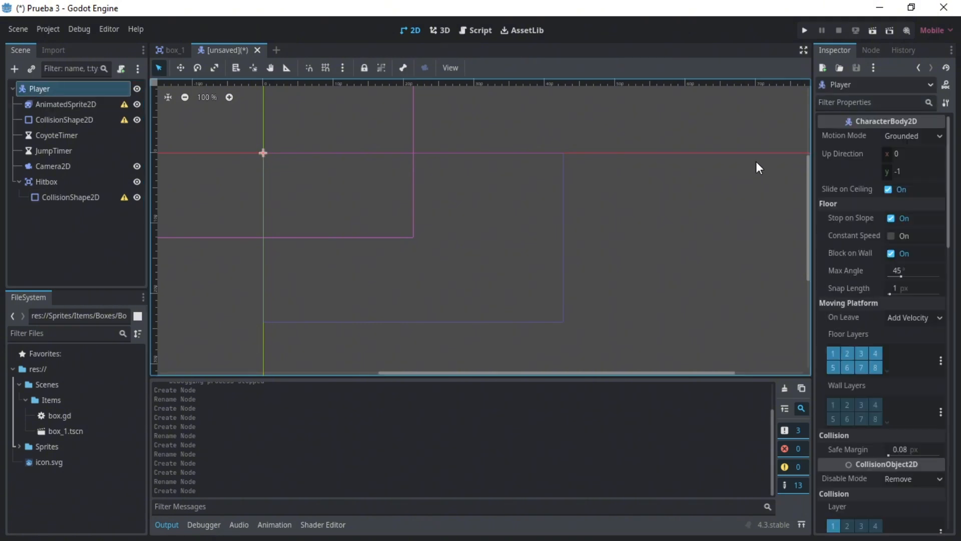
{"action": "scroll", "coordinate": [891, 239], "scroll_direction": "down", "scroll_amount": 10}
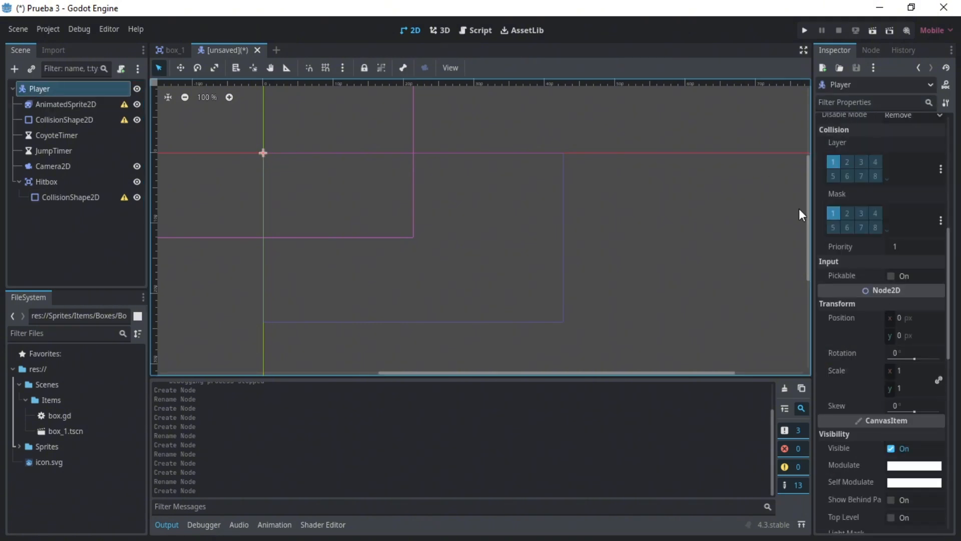
{"action": "left_click", "coordinate": [845, 162]}
{"action": "left_click", "coordinate": [852, 161]}
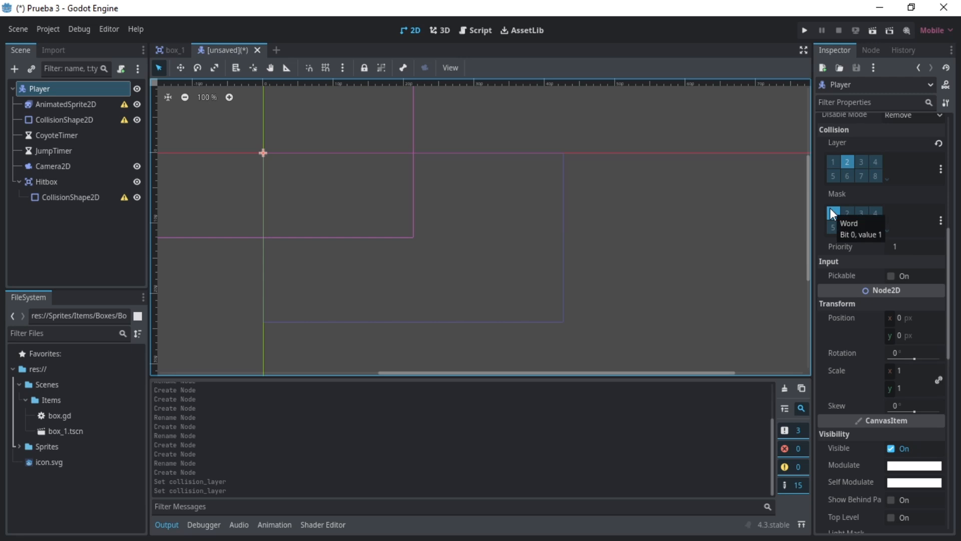
{"action": "left_click", "coordinate": [861, 211]}
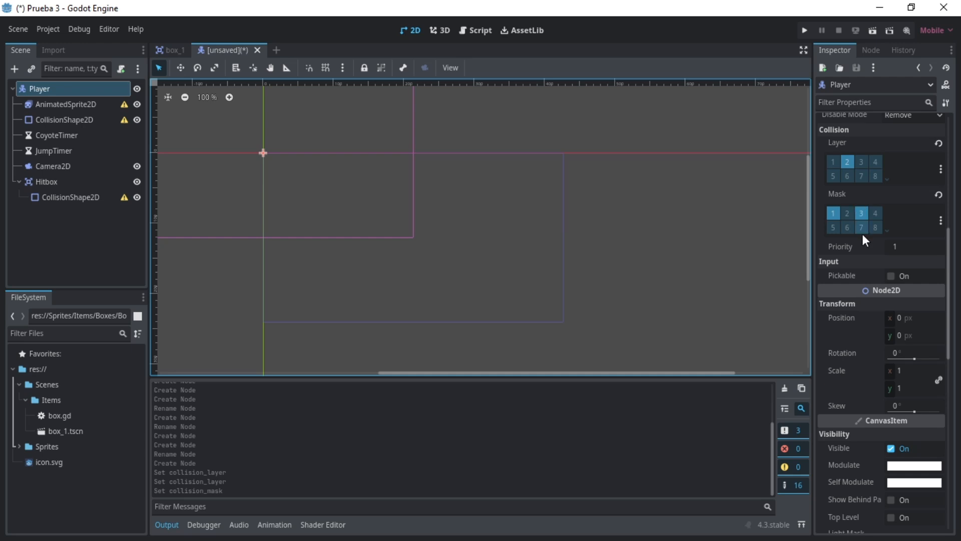
{"action": "scroll", "coordinate": [870, 286], "scroll_direction": "down", "scroll_amount": 6}
{"action": "left_click", "coordinate": [938, 282]}
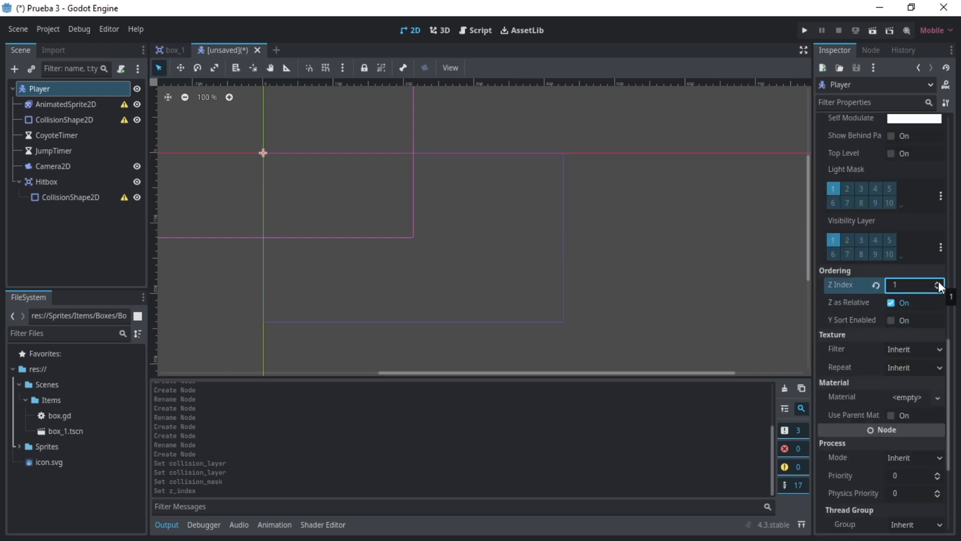
- Add the Player node to a new global group named Player
{"action": "left_click", "coordinate": [867, 50]}
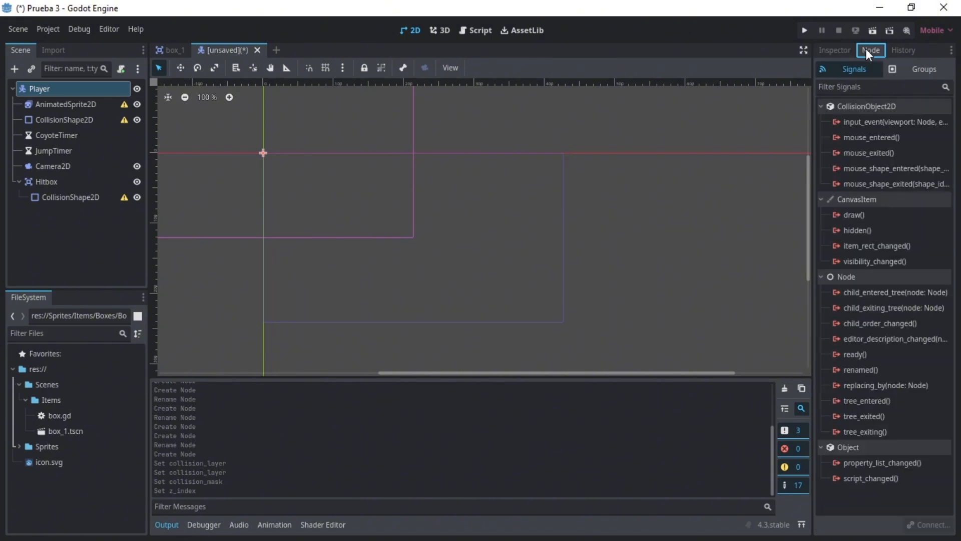
{"action": "left_click", "coordinate": [907, 69]}
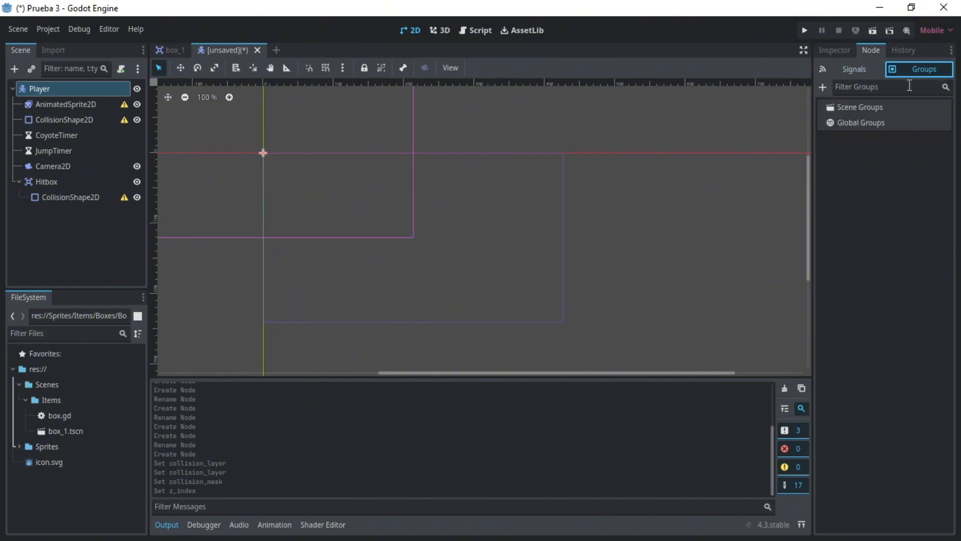
{"action": "left_click", "coordinate": [823, 87]}
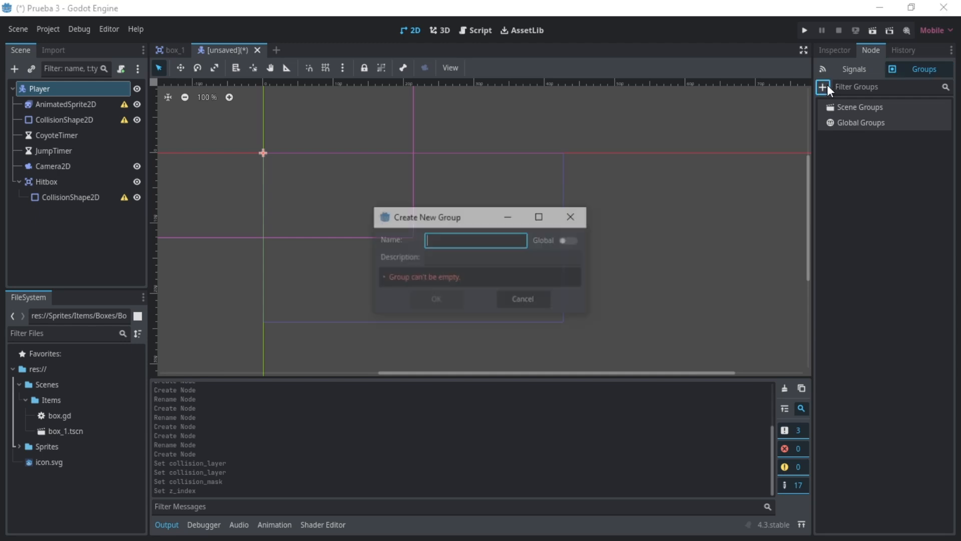
{"action": "type", "text": "Player"}
{"action": "left_click", "coordinate": [570, 240]}
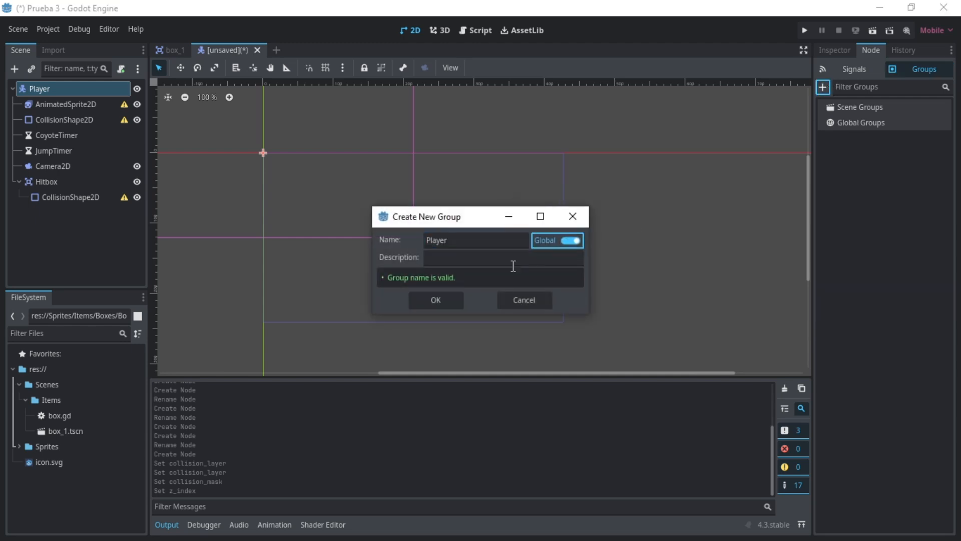
{"action": "left_click", "coordinate": [436, 300]}
- Create a global group named Entities, but leave the Player node out of it
{"action": "left_click", "coordinate": [822, 86]}
{"action": "type", "text": "Entities"}
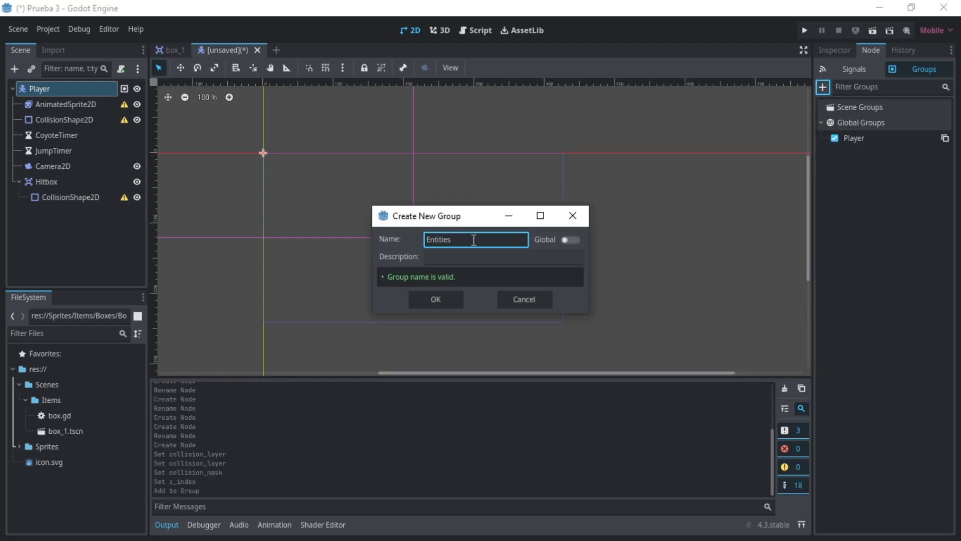
{"action": "left_click", "coordinate": [569, 241]}
{"action": "left_click", "coordinate": [436, 299]}
{"action": "left_click", "coordinate": [835, 138]}
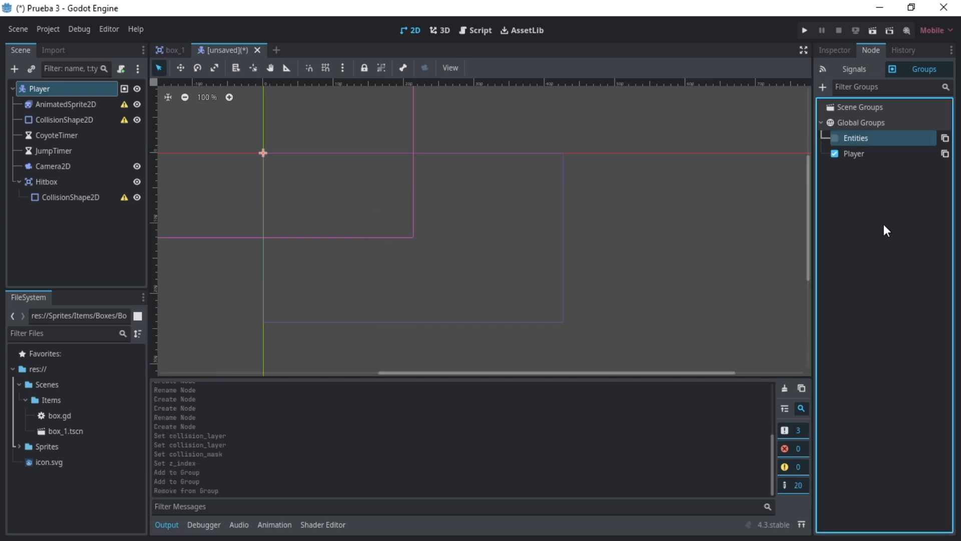
- Set the AnimatedSprite2D's vertical offset to -16 px
{"action": "left_click", "coordinate": [65, 104]}
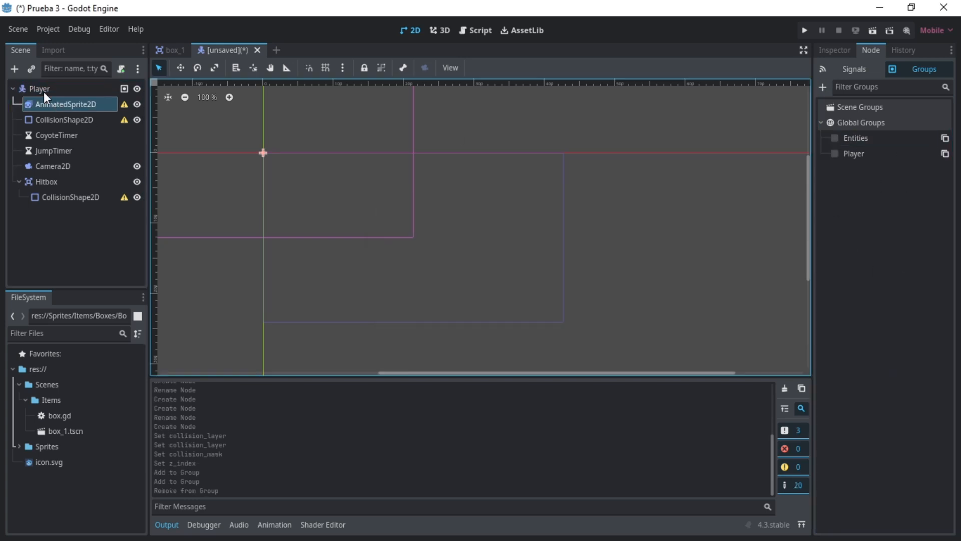
{"action": "left_click", "coordinate": [835, 50]}
{"action": "left_click", "coordinate": [904, 263]}
{"action": "type", "text": "-16"}
{"action": "key", "text": "Return"}
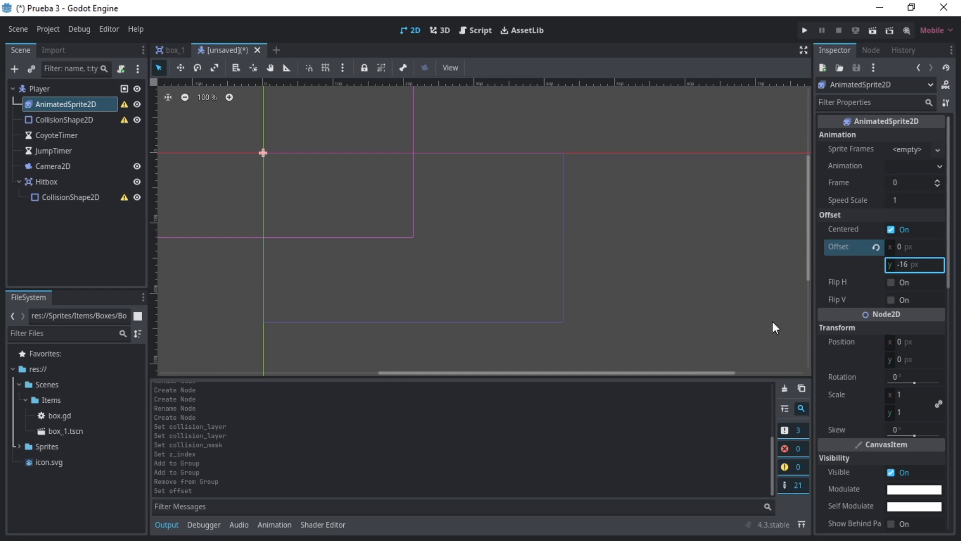
- Assign a new SpriteFrames resource to the AnimatedSprite2D and open it in an enlarged animation editor
{"action": "left_click", "coordinate": [915, 151]}
{"action": "left_click", "coordinate": [909, 165]}
{"action": "left_click", "coordinate": [899, 152]}
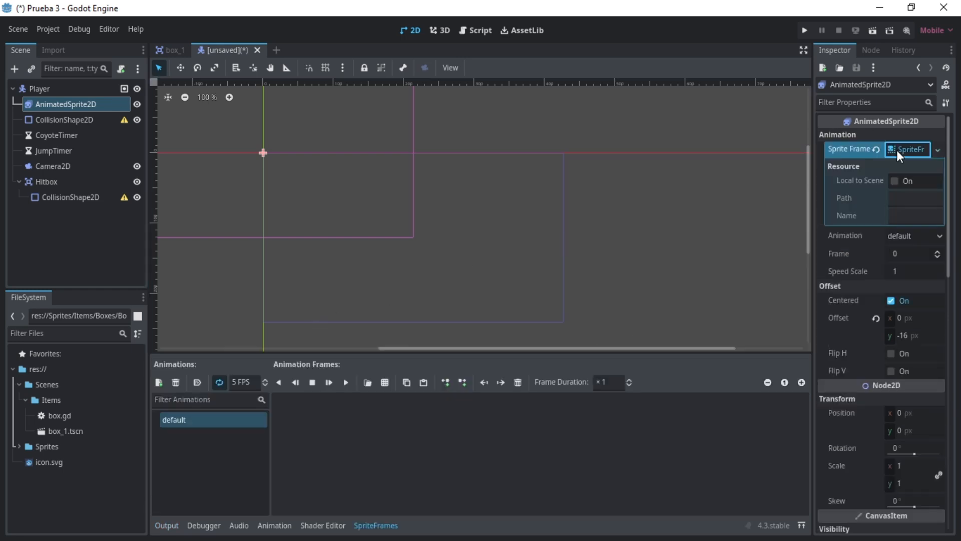
{"action": "left_click_drag", "start_coordinate": [489, 354], "coordinate": [487, 334]}
- Expand the Sprites, Main Characters and Virtual Guy folders to show the character's sprite sheets
{"action": "left_click", "coordinate": [20, 446]}
{"action": "scroll", "coordinate": [24, 443], "scroll_direction": "down", "scroll_amount": 3}
{"action": "left_click", "coordinate": [25, 442]}
{"action": "scroll", "coordinate": [40, 436], "scroll_direction": "down", "scroll_amount": 3}
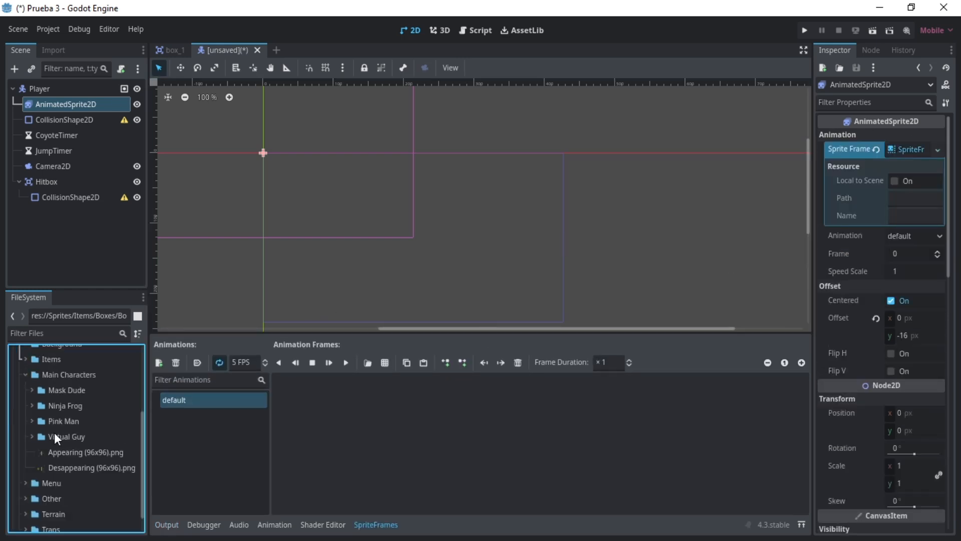
{"action": "double_click", "coordinate": [55, 435]}
{"action": "scroll", "coordinate": [62, 444], "scroll_direction": "down", "scroll_amount": 3}
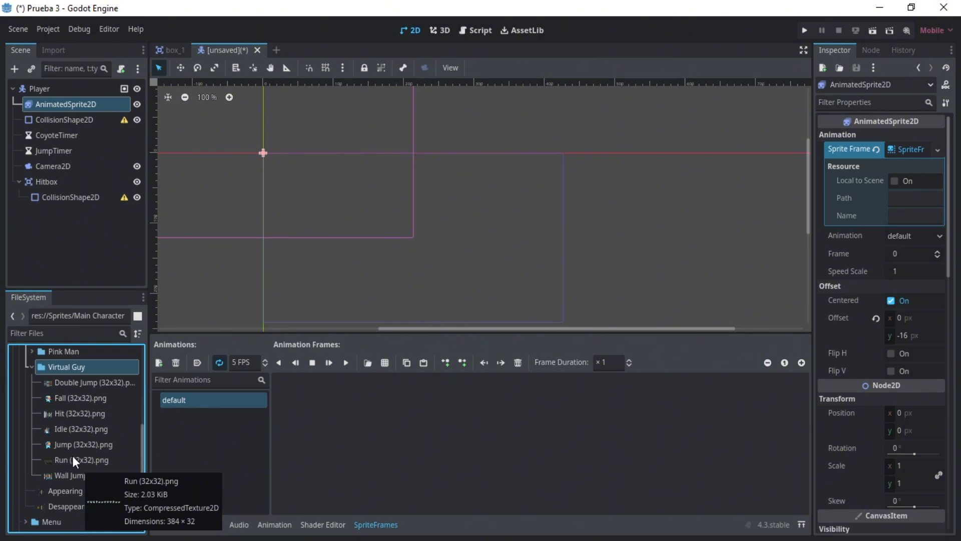
- Rename the default animation IDLE
{"action": "double_click", "coordinate": [205, 403]}
{"action": "type", "text": "IDLE"}
{"action": "key", "text": "Return"}
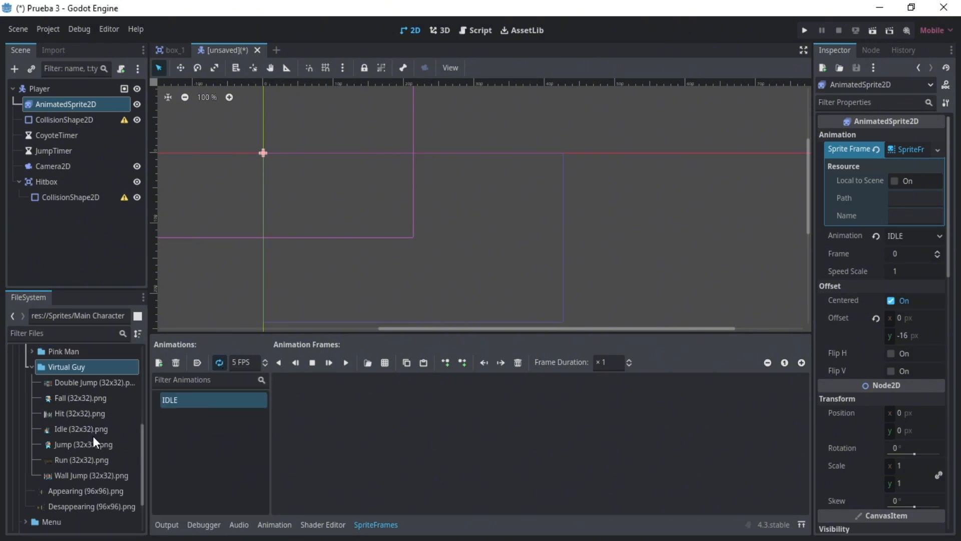
- Add all frames of Idle (32x32).png to IDLE from an 11 by 1 grid, with 15 FPS and autoplay enabled
{"action": "left_click", "coordinate": [384, 362]}
{"action": "double_click", "coordinate": [478, 150]}
{"action": "left_click", "coordinate": [764, 124]}
{"action": "type", "text": "1"}
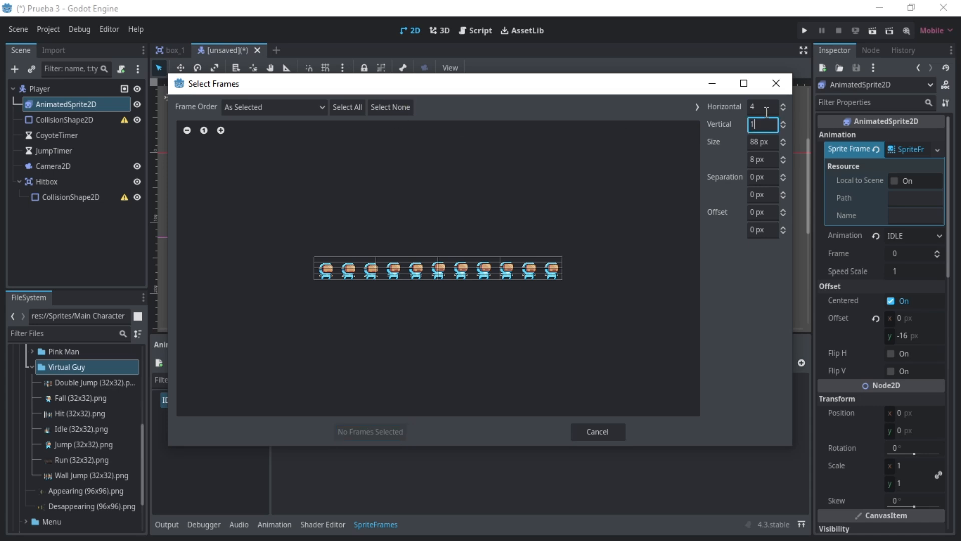
{"action": "left_click", "coordinate": [766, 108]}
{"action": "type", "text": "11"}
{"action": "key", "text": "Return"}
{"action": "left_click", "coordinate": [348, 107]}
{"action": "left_click", "coordinate": [370, 432]}
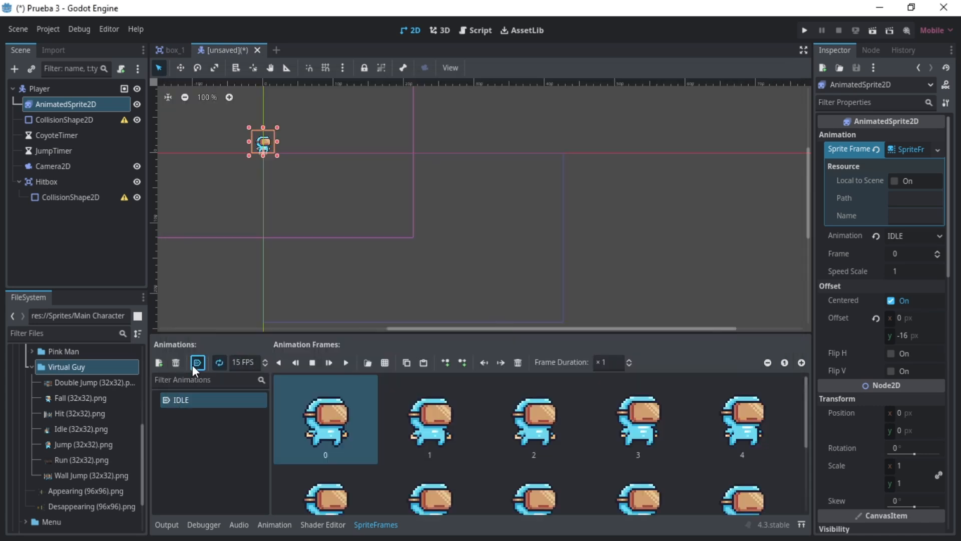
- Create a DOUBLE_JUMP animation at 15 FPS with all six frames of the Double Jump (32x32).png sheet
{"action": "left_click", "coordinate": [159, 363]}
{"action": "type", "text": "DOUBLE_JUMP"}
{"action": "key", "text": "Return"}
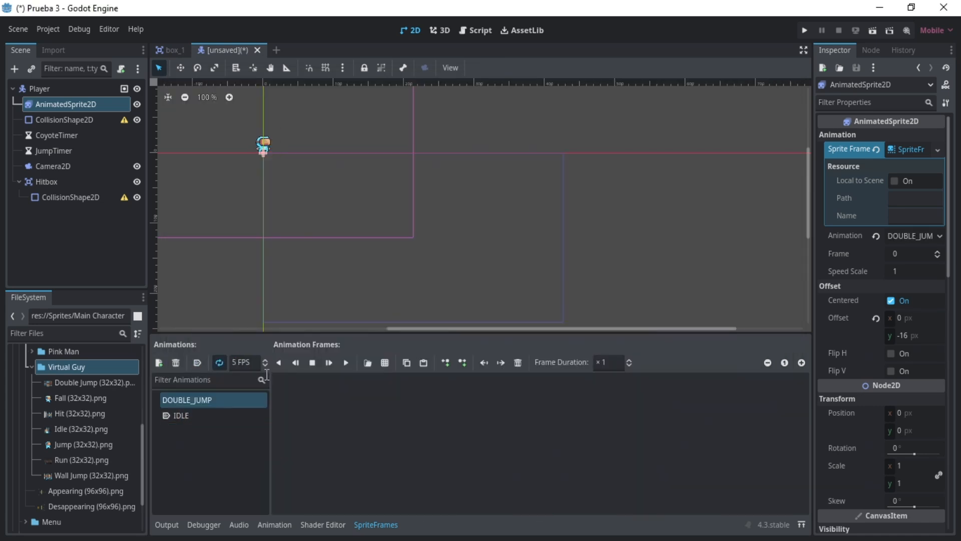
{"action": "left_click", "coordinate": [384, 362]}
{"action": "left_click", "coordinate": [384, 443]}
{"action": "left_click", "coordinate": [763, 124]}
{"action": "left_click", "coordinate": [355, 110]}
{"action": "left_click", "coordinate": [371, 432]}
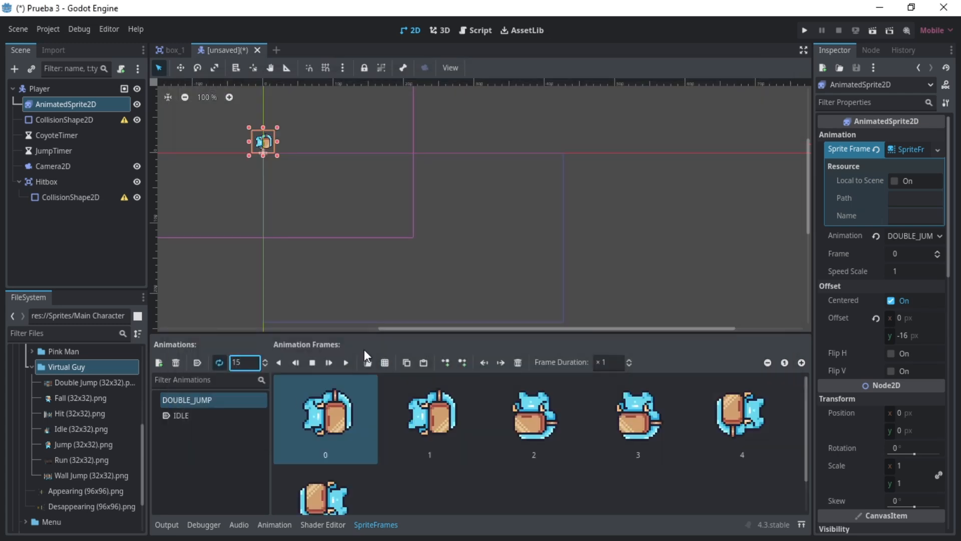
- Create a HIT animation with all seven frames of the Hit (32x32).png sheet in a single row
{"action": "left_click", "coordinate": [160, 362]}
{"action": "type", "text": "HIT"}
{"action": "key", "text": "Return"}
{"action": "left_click", "coordinate": [384, 363]}
{"action": "left_click", "coordinate": [425, 150]}
{"action": "left_click", "coordinate": [378, 441]}
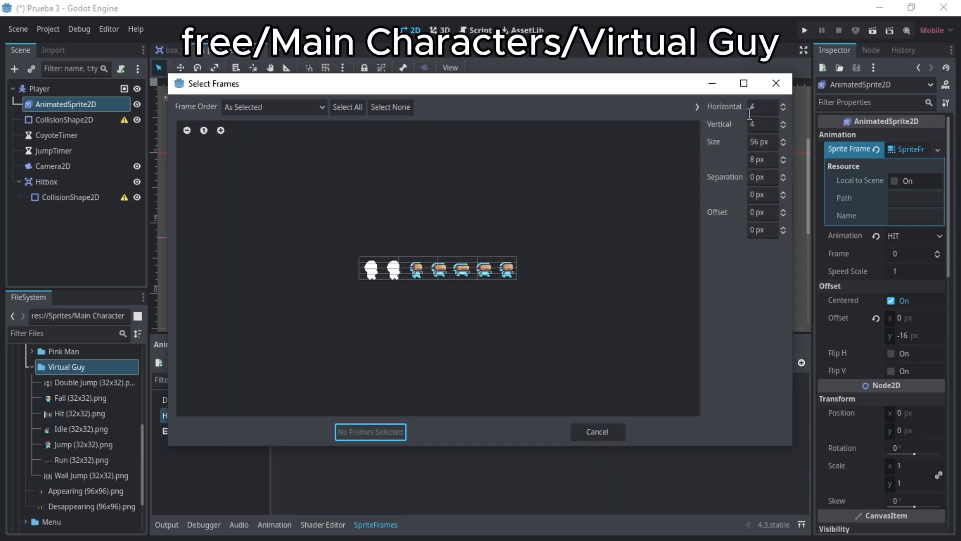
{"action": "left_click", "coordinate": [762, 106]}
{"action": "left_click", "coordinate": [762, 124]}
{"action": "left_click", "coordinate": [348, 107]}
{"action": "left_click", "coordinate": [380, 434]}
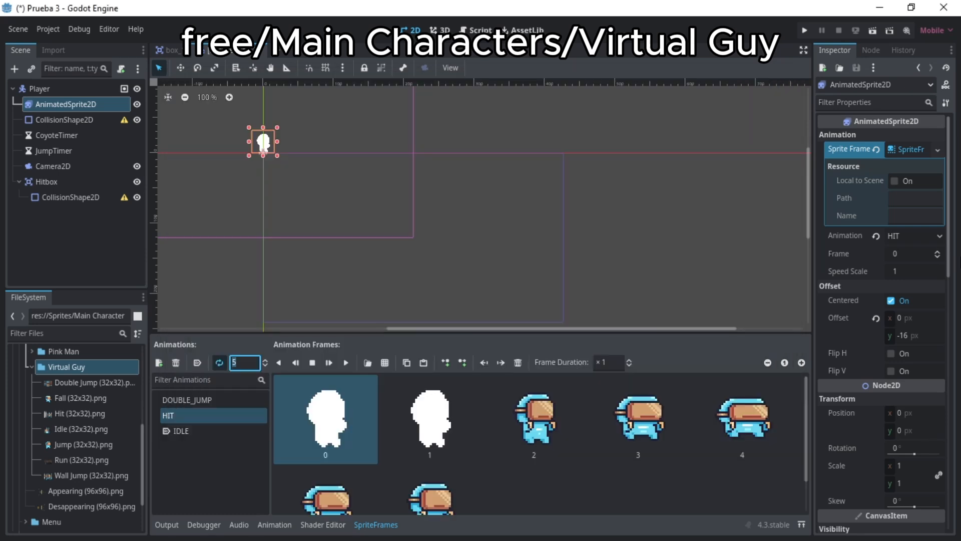
- Create a JUMP animation with the single frame of Jump (32x32).png
{"action": "left_click", "coordinate": [160, 362]}
{"action": "type", "text": "JUMP"}
{"action": "key", "text": "Return"}
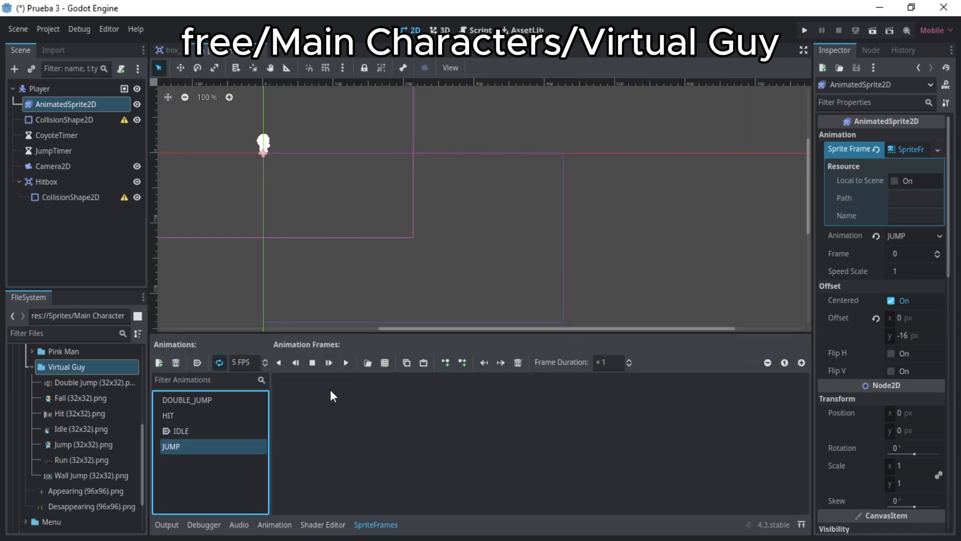
{"action": "left_click", "coordinate": [384, 363]}
{"action": "left_click", "coordinate": [530, 161]}
{"action": "left_click", "coordinate": [379, 441]}
{"action": "left_click", "coordinate": [763, 106]}
{"action": "left_click", "coordinate": [763, 124]}
{"action": "left_click", "coordinate": [438, 268]}
{"action": "left_click", "coordinate": [370, 431]}
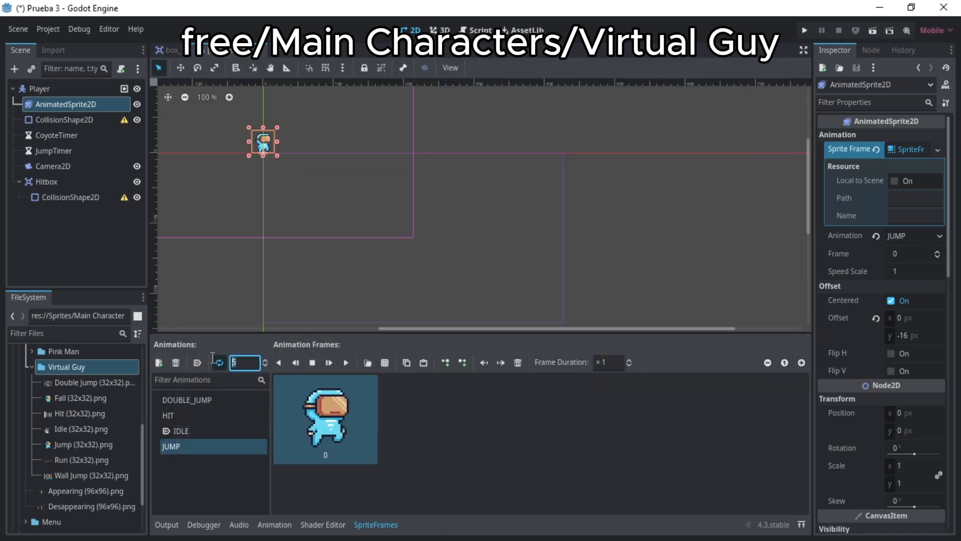
- Create a RUN animation at 15 FPS with all frames of Run (32x32).png from a 12 by 1 grid
{"action": "left_click", "coordinate": [159, 362]}
{"action": "type", "text": "RUN"}
{"action": "key", "text": "Return"}
{"action": "left_click", "coordinate": [385, 362]}
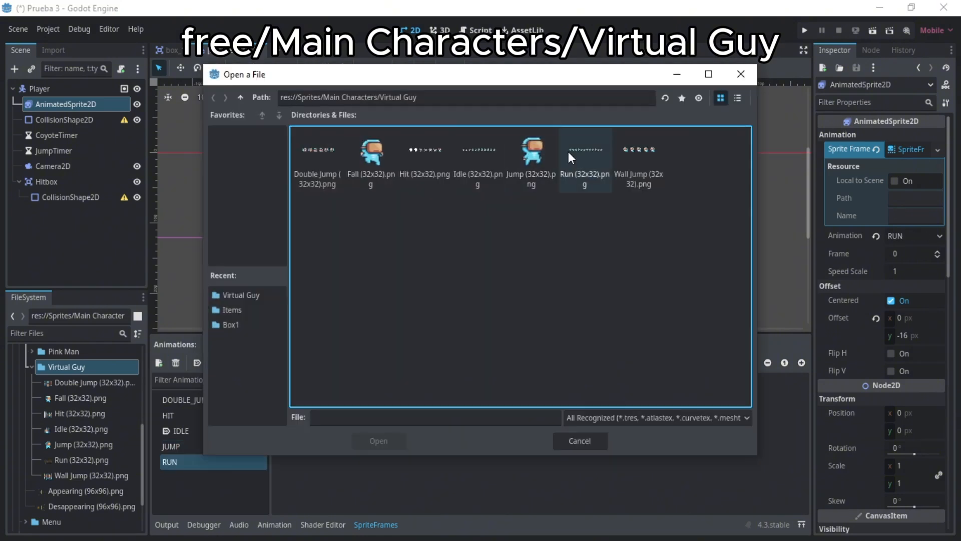
{"action": "left_click", "coordinate": [571, 158]}
{"action": "left_click", "coordinate": [379, 441]}
{"action": "left_click", "coordinate": [762, 107]}
{"action": "type", "text": "12"}
{"action": "key", "text": "Tab"}
{"action": "type", "text": "1"}
{"action": "key", "text": "Return"}
{"action": "left_click", "coordinate": [348, 106]}
{"action": "left_click", "coordinate": [370, 432]}
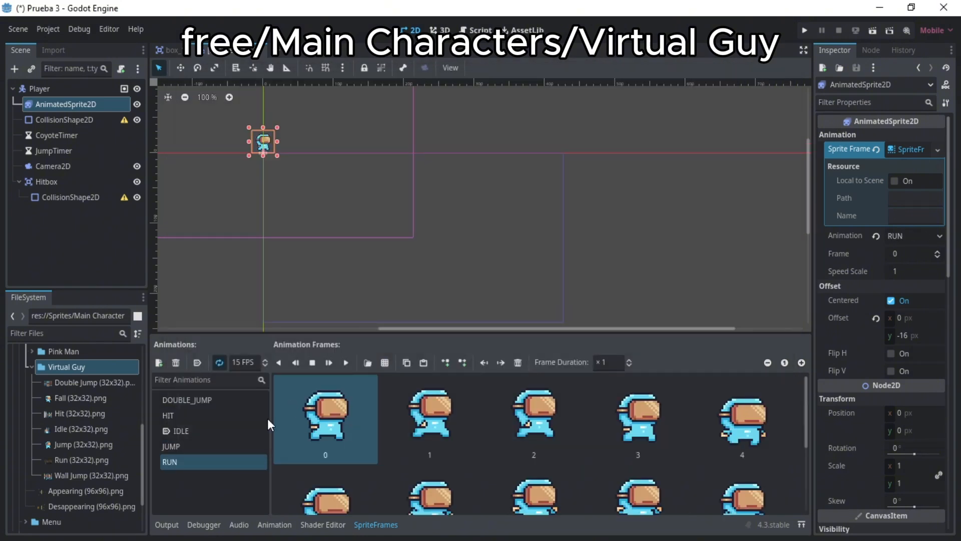
- Create a WALL_JUMP animation at 15 FPS with the five frames of Wall Jump (32x32).png, then make IDLE the current animation
{"action": "left_click", "coordinate": [159, 363]}
{"action": "key", "text": "Return"}
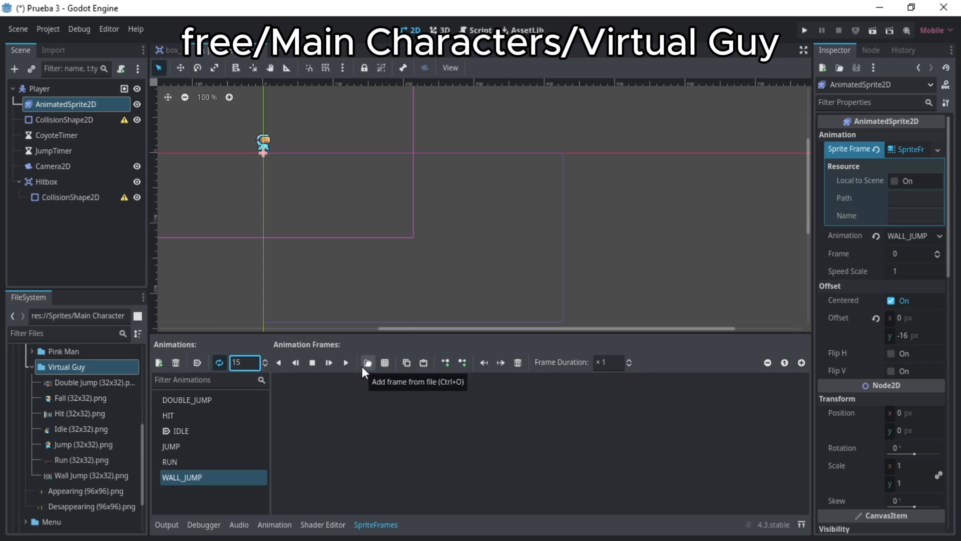
{"action": "left_click", "coordinate": [384, 362]}
{"action": "left_click", "coordinate": [635, 166]}
{"action": "left_click", "coordinate": [371, 441]}
{"action": "left_click", "coordinate": [371, 431]}
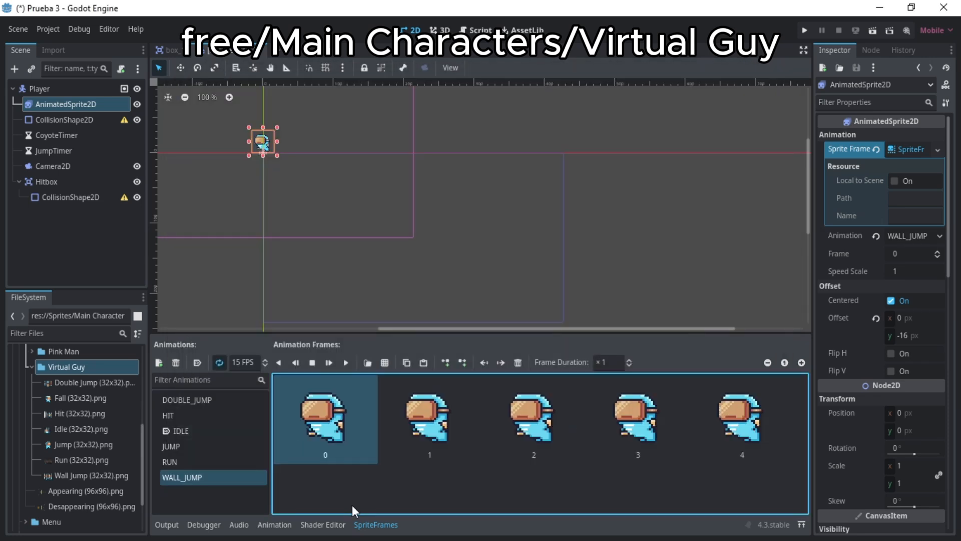
{"action": "left_click", "coordinate": [215, 431]}
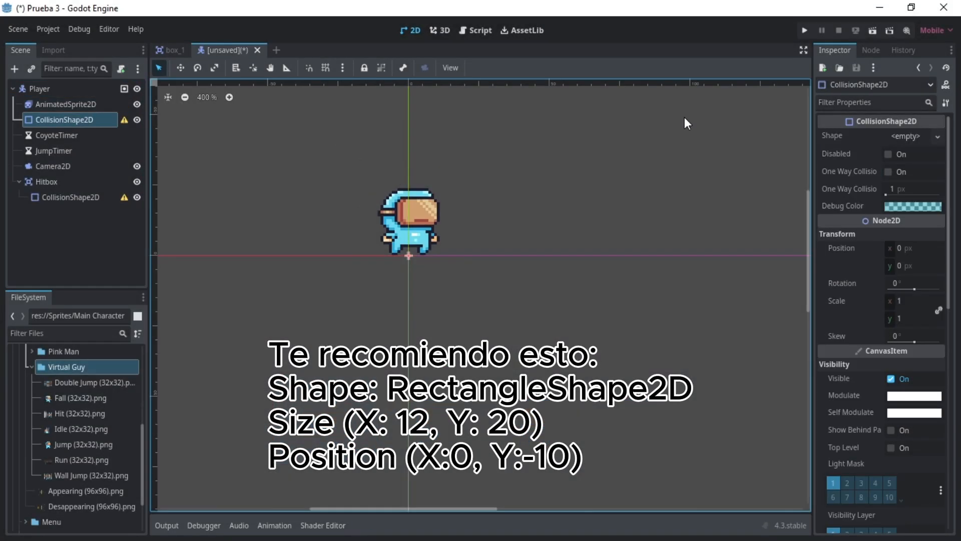
- Give the Player's own CollisionShape2D a new RectangleShape2D and fit it over the character's body
{"action": "left_click", "coordinate": [914, 136]}
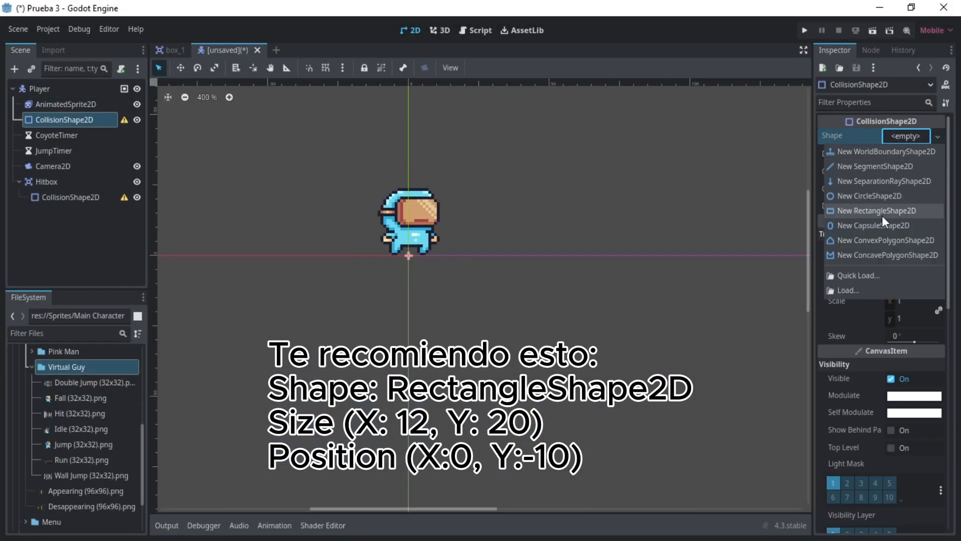
{"action": "left_click", "coordinate": [882, 210]}
{"action": "left_click_drag", "start_coordinate": [380, 256], "coordinate": [409, 241]}
{"action": "left_click", "coordinate": [181, 67]}
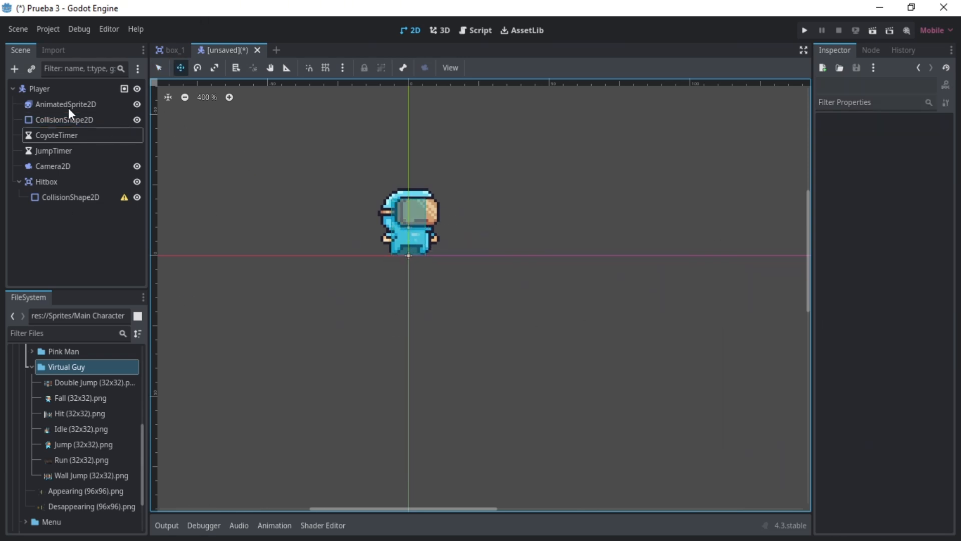
- Set the Camera2D's left limit to 0 px
{"action": "left_click", "coordinate": [68, 120]}
{"action": "left_click", "coordinate": [103, 138]}
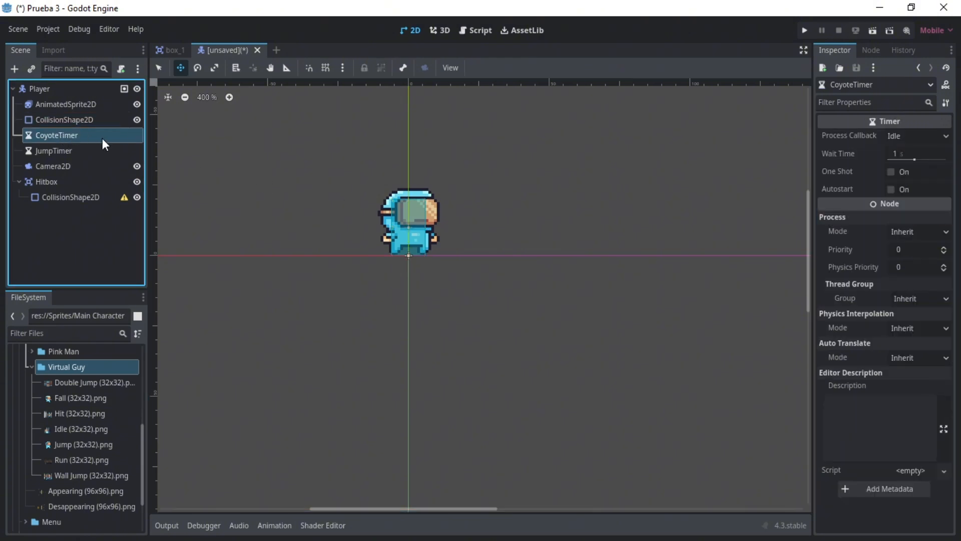
{"action": "left_click", "coordinate": [60, 146]}
{"action": "left_click", "coordinate": [52, 165]}
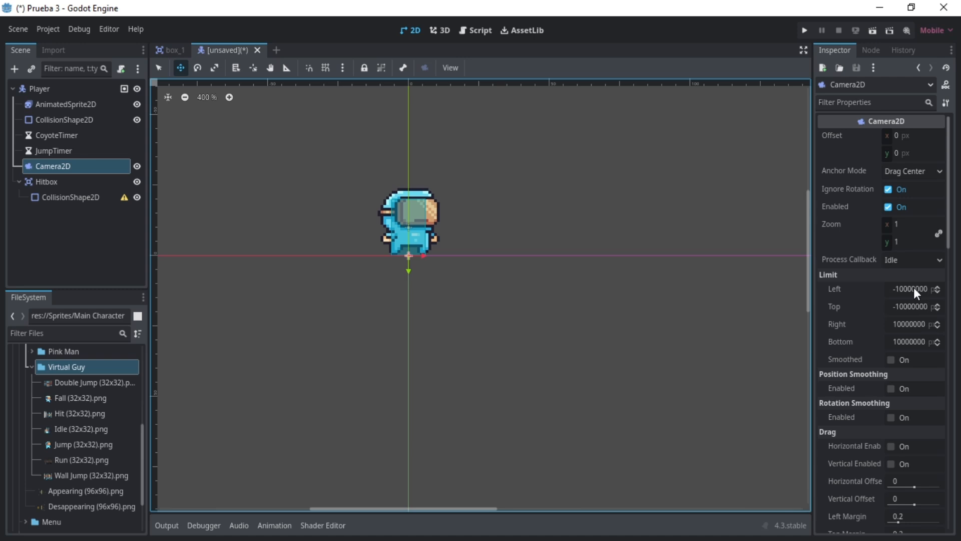
{"action": "left_click", "coordinate": [914, 287]}
{"action": "type", "text": "0"}
{"action": "key", "text": "Return"}
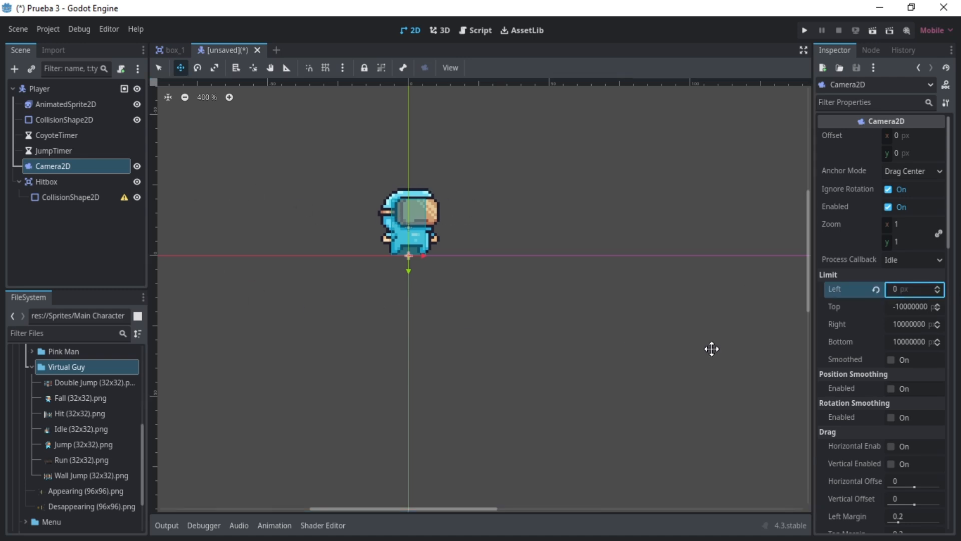
- Set the Camera2D's bottom limit to 240 px (15*16)
{"action": "left_click", "coordinate": [905, 340]}
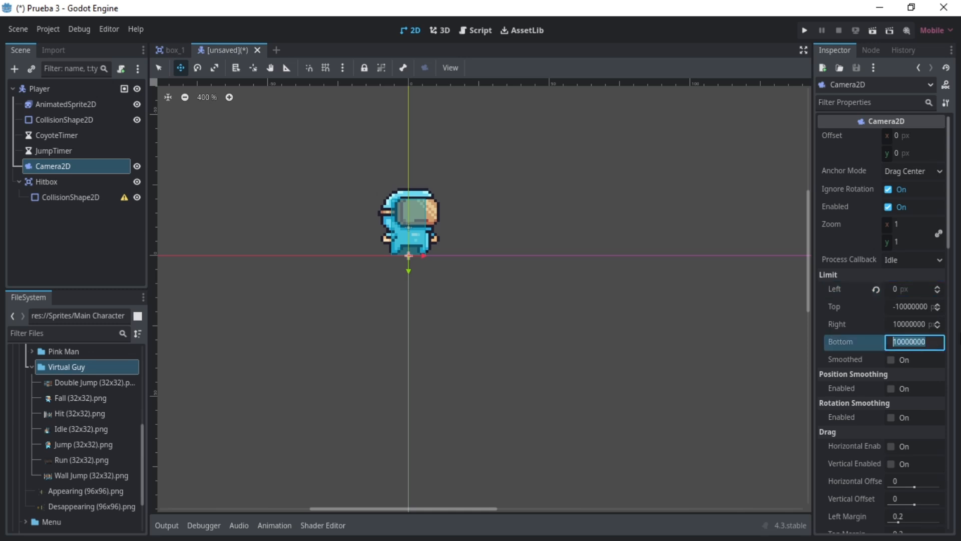
{"action": "type", "text": "240"}
{"action": "key", "text": "Return"}
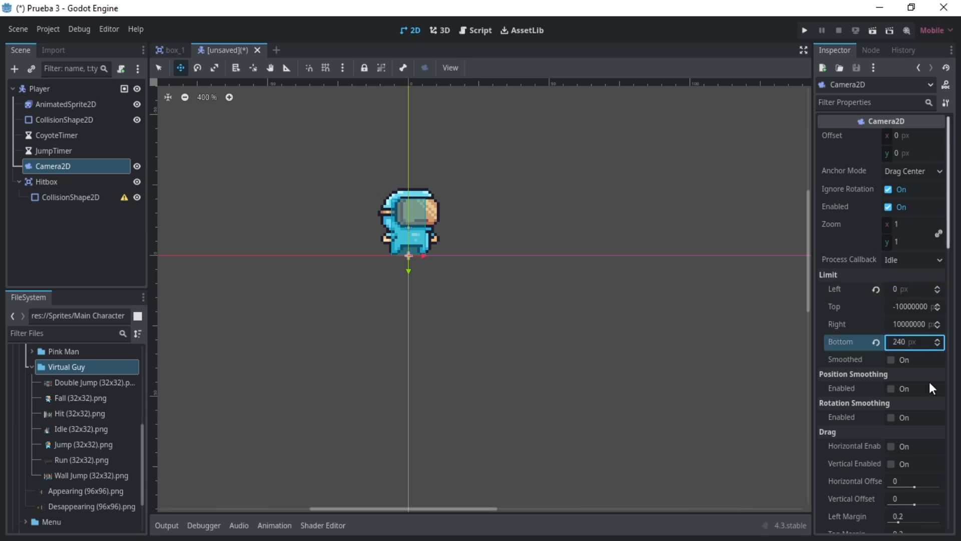
{"action": "left_click", "coordinate": [911, 343]}
{"action": "type", "text": "15*16"}
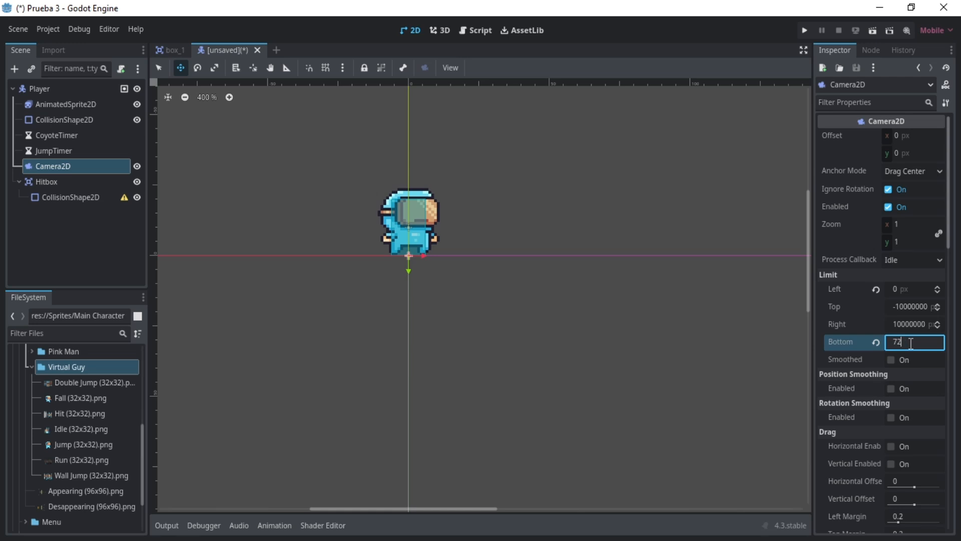
{"action": "key", "text": "Return"}
- Enable smoothed limits and position smoothing on the Camera2D, with a smoothing speed of 8 px/s
{"action": "left_click", "coordinate": [892, 360]}
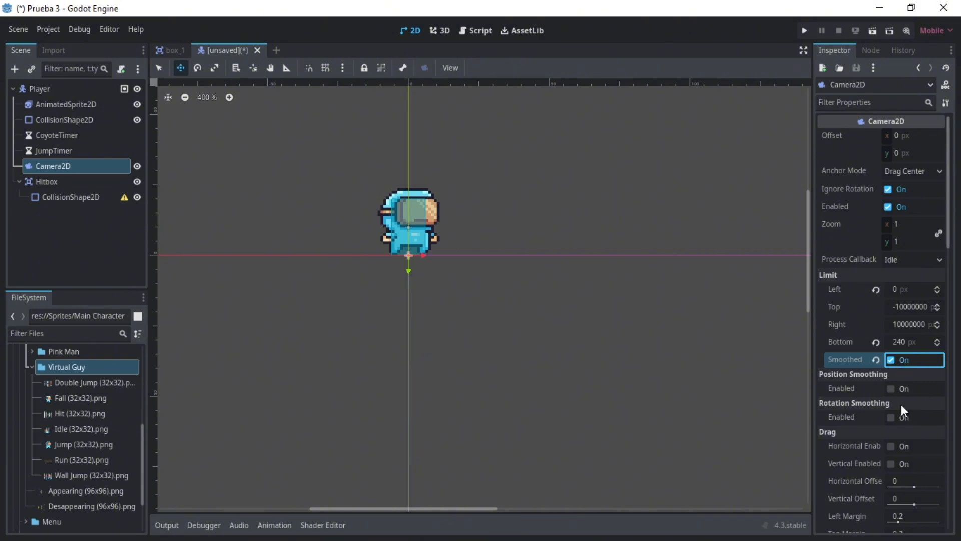
{"action": "left_click", "coordinate": [891, 388]}
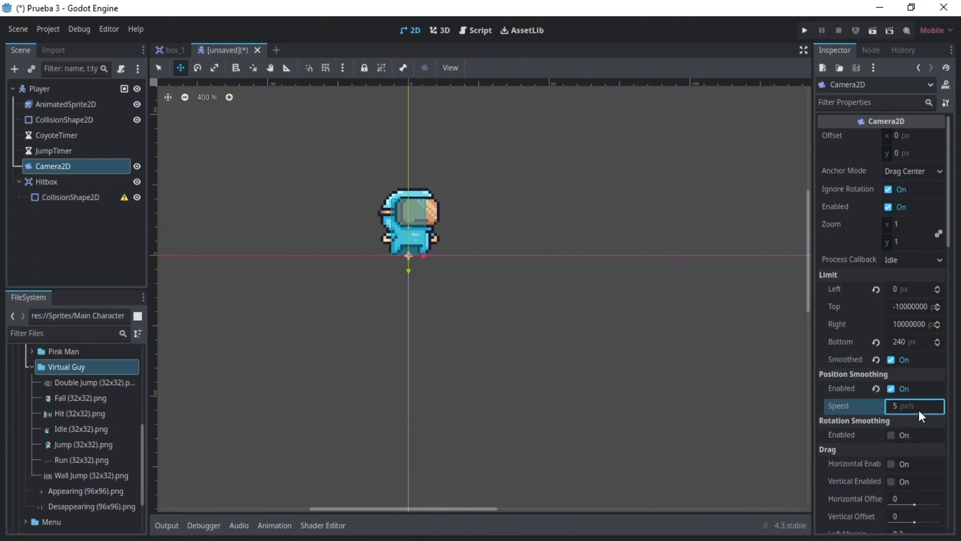
{"action": "left_click_drag", "start_coordinate": [918, 409], "coordinate": [913, 409]}
{"action": "type", "text": "8"}
- Put Hitbox on collision layer 4 only and set its mask to 5 only
{"action": "left_click", "coordinate": [47, 182]}
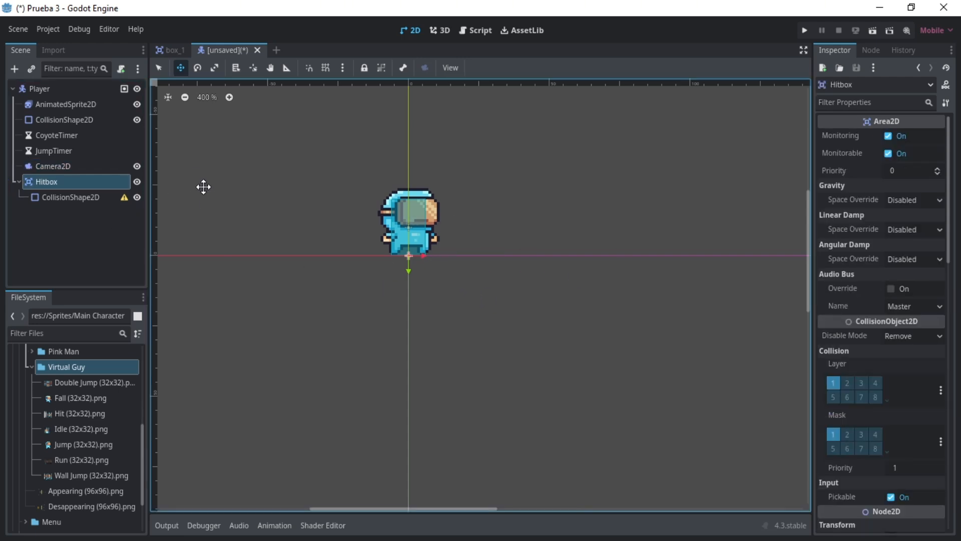
{"action": "left_click", "coordinate": [835, 384]}
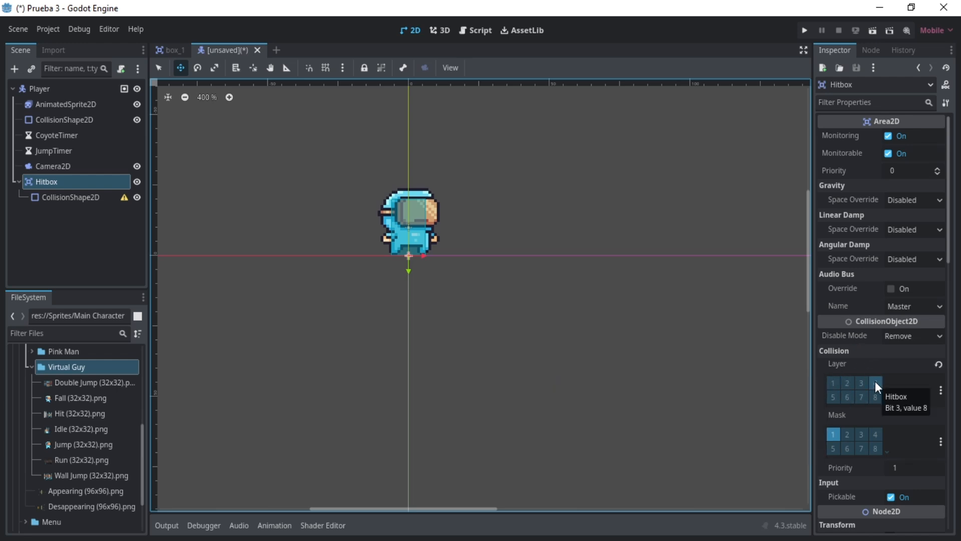
{"action": "left_click", "coordinate": [875, 382]}
{"action": "left_click", "coordinate": [833, 435]}
{"action": "left_click", "coordinate": [831, 447]}
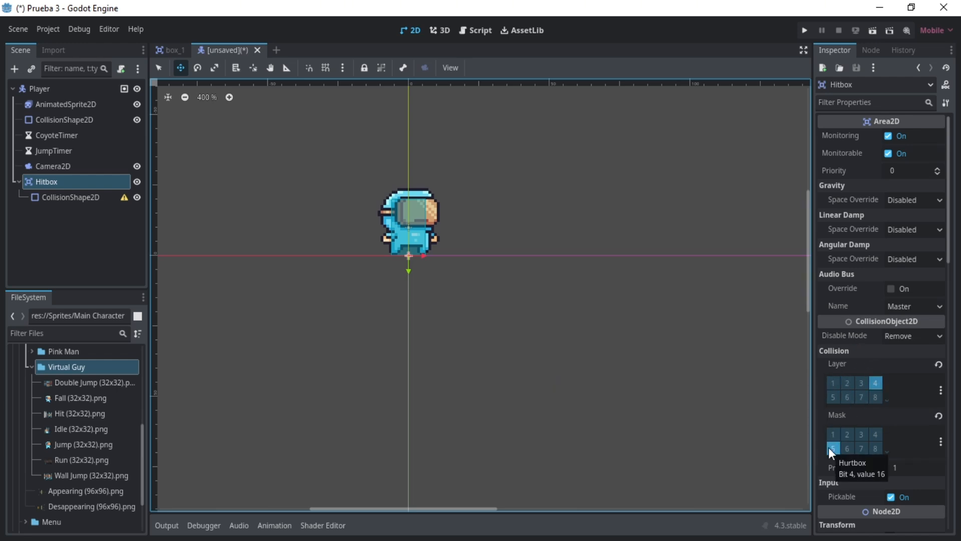
- Assign a new RectangleShape2D to the CollisionShape2D under Hitbox
{"action": "key", "text": "q"}
{"action": "left_click", "coordinate": [72, 197]}
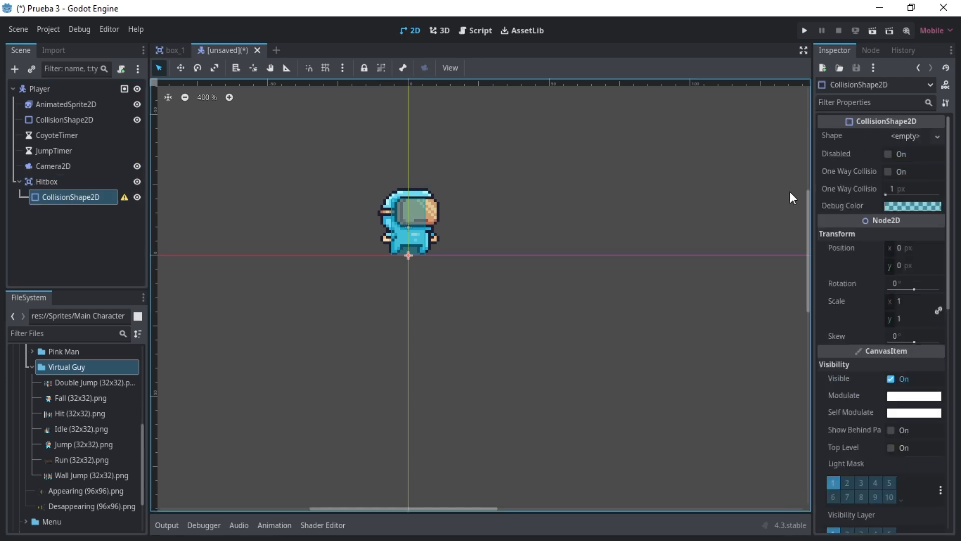
{"action": "scroll", "coordinate": [406, 223], "scroll_direction": "up", "scroll_amount": 5}
{"action": "left_click", "coordinate": [924, 137]}
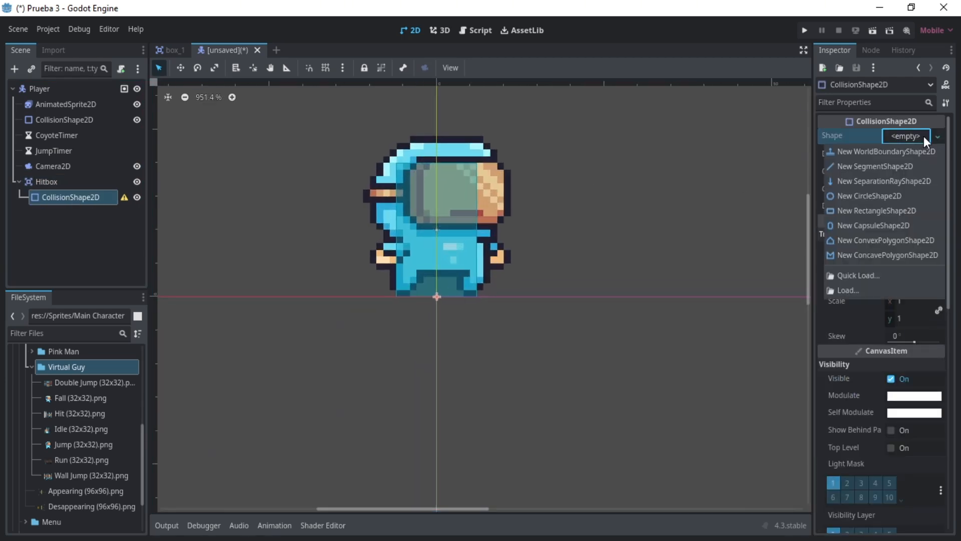
{"action": "left_click", "coordinate": [877, 210]}
- Change the debug color of the Hitbox's collision shape to red
{"action": "left_click", "coordinate": [913, 206]}
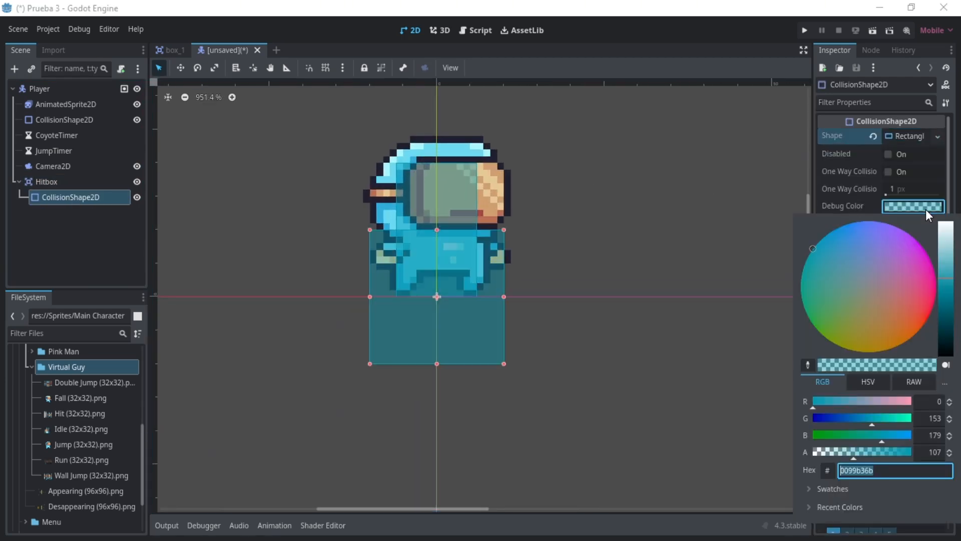
{"action": "left_click_drag", "start_coordinate": [815, 405], "coordinate": [921, 405]}
{"action": "left_click_drag", "start_coordinate": [871, 420], "coordinate": [795, 419]}
{"action": "left_click_drag", "start_coordinate": [882, 436], "coordinate": [797, 436]}
{"action": "left_click", "coordinate": [849, 199]}
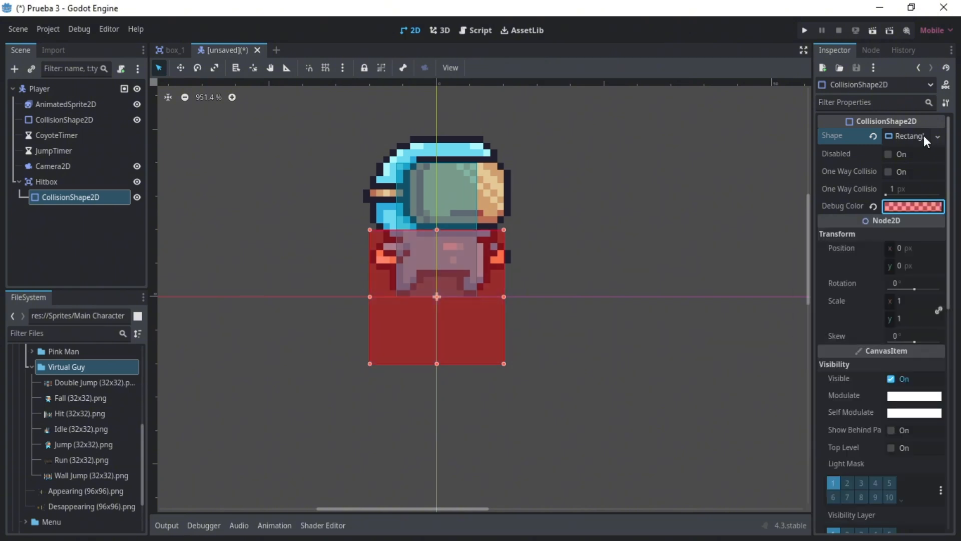
- Resize the Hitbox's rectangle to 12 by 6 px and place it directly beneath the character's feet
{"action": "left_click", "coordinate": [922, 136]}
{"action": "left_click_drag", "start_coordinate": [370, 297], "coordinate": [397, 297]}
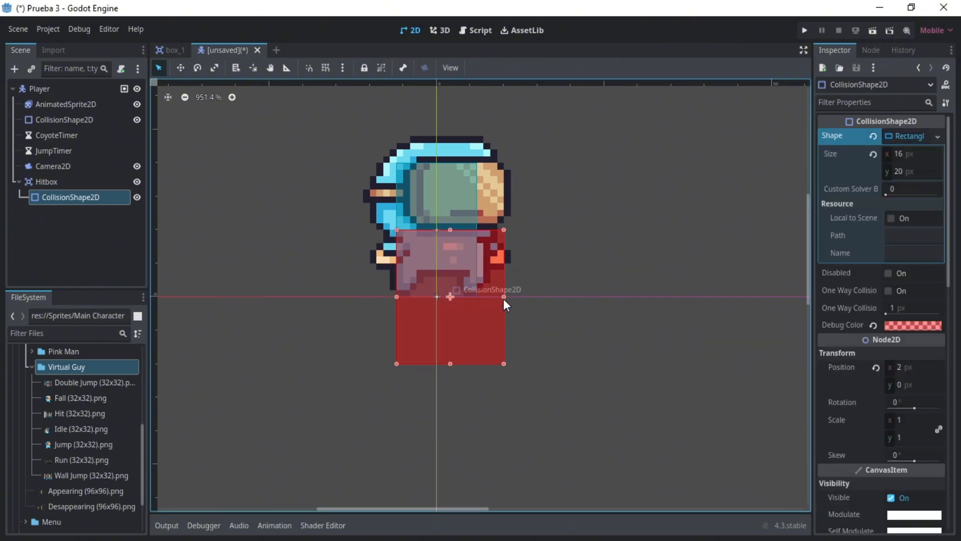
{"action": "left_click_drag", "start_coordinate": [503, 297], "coordinate": [478, 295]}
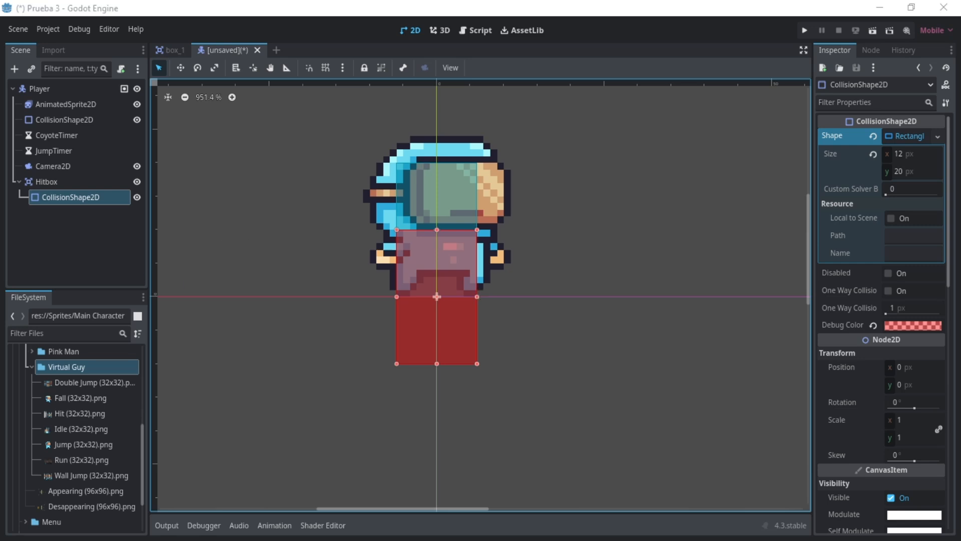
{"action": "left_click_drag", "start_coordinate": [437, 229], "coordinate": [436, 324]}
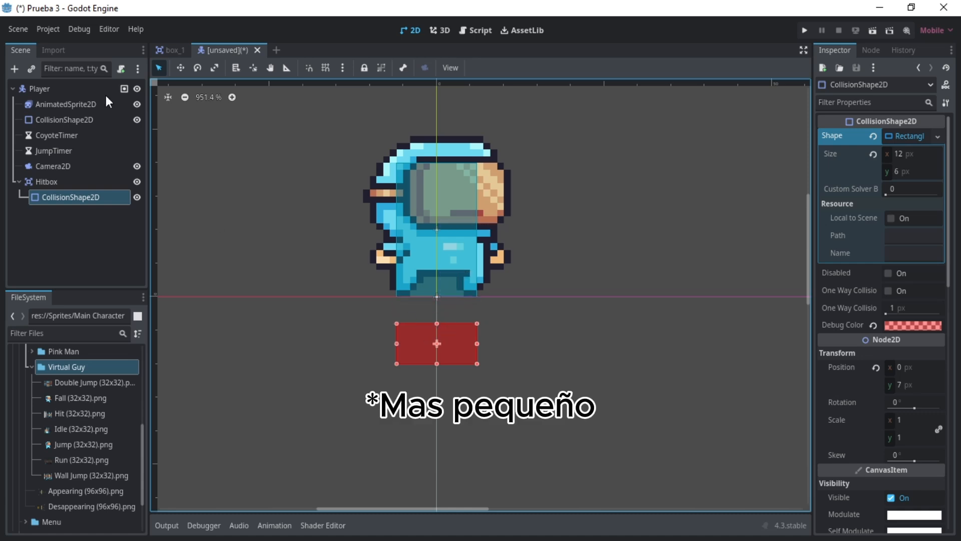
{"action": "left_click", "coordinate": [180, 68]}
{"action": "left_click_drag", "start_coordinate": [451, 365], "coordinate": [449, 341]}
{"action": "left_click", "coordinate": [109, 240]}
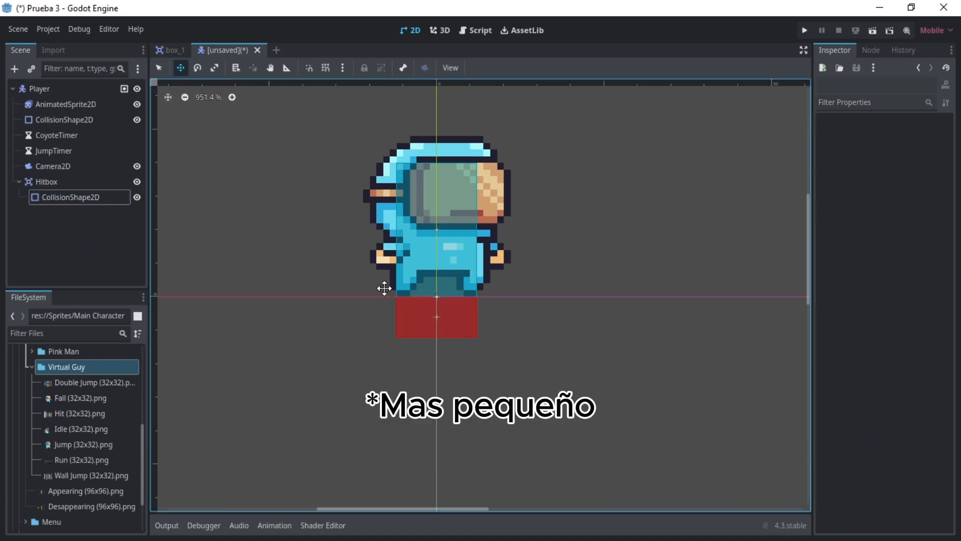
{"action": "left_click", "coordinate": [67, 237]}
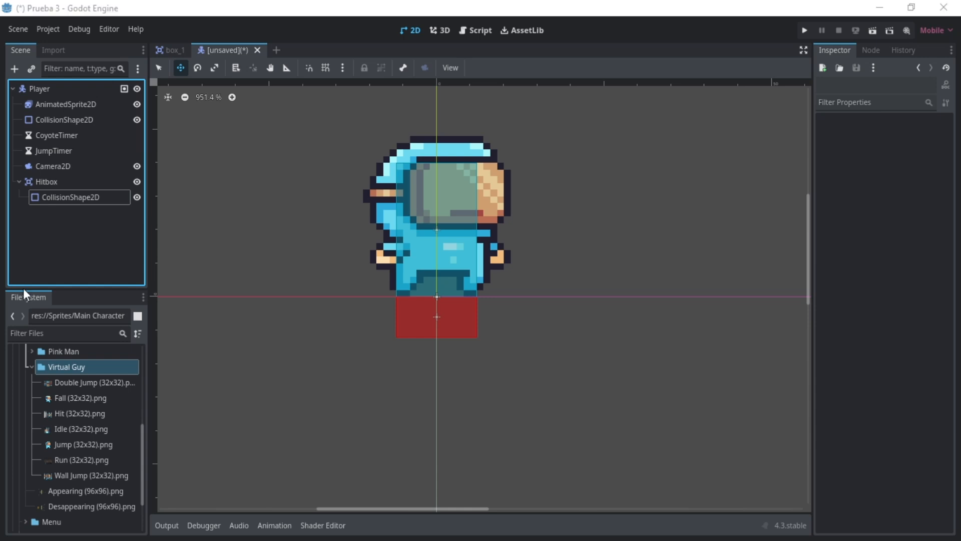
- Save the scene as player.tscn in a new Playable folder inside res://Scenes
{"action": "left_click", "coordinate": [18, 29]}
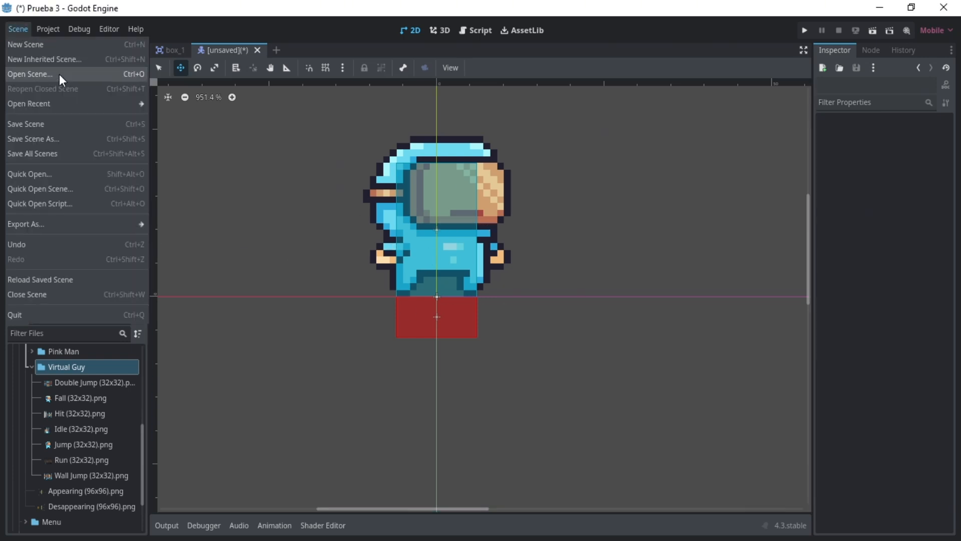
{"action": "left_click", "coordinate": [77, 124]}
{"action": "double_click", "coordinate": [320, 153]}
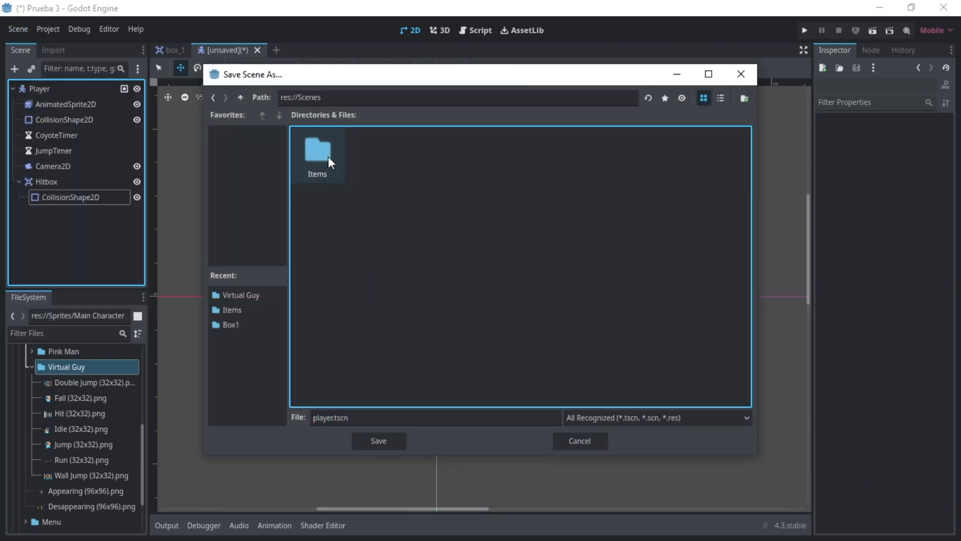
{"action": "right_click", "coordinate": [383, 156]}
{"action": "left_click", "coordinate": [451, 163]}
{"action": "type", "text": "Playable"}
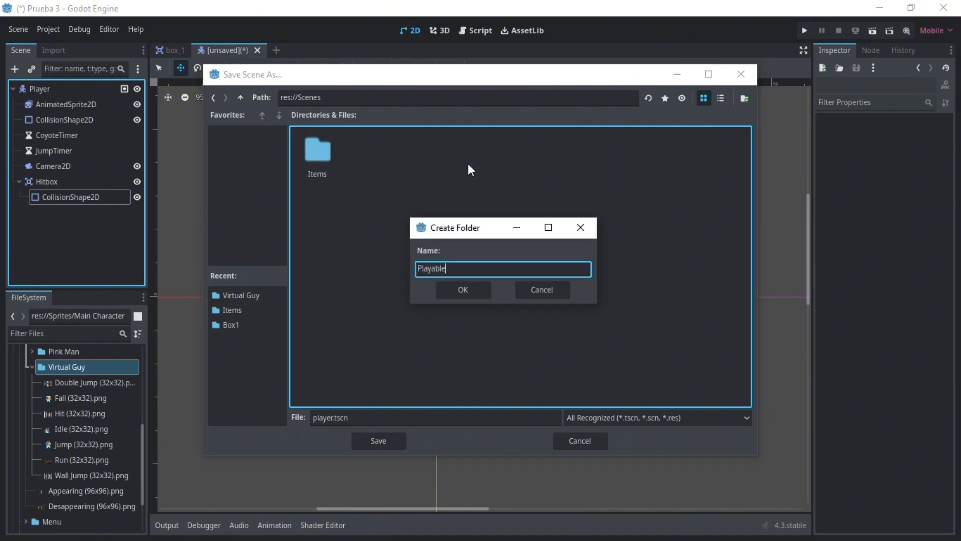
{"action": "key", "text": "Return"}
{"action": "left_click", "coordinate": [347, 421]}
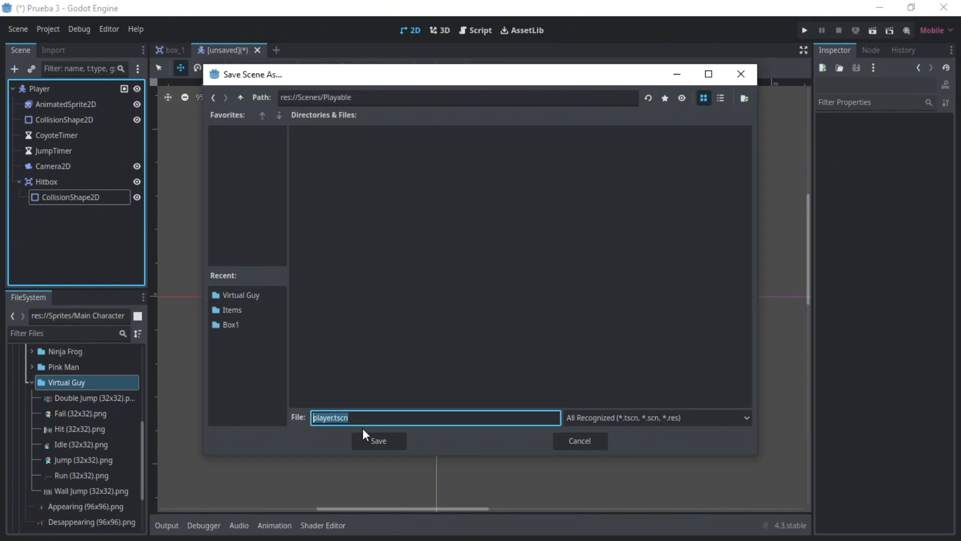
{"action": "left_click", "coordinate": [374, 437]}
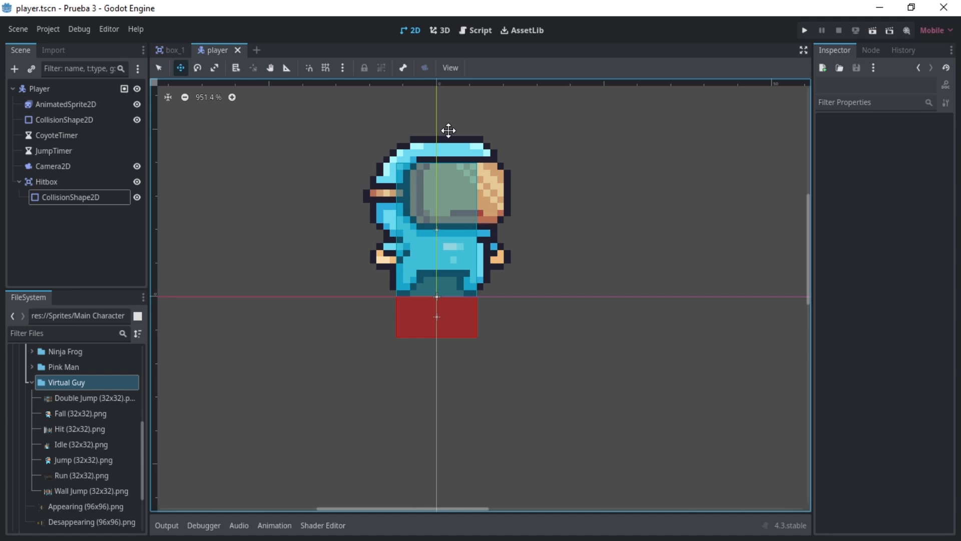
- Attach a new GDScript to the Player node at res://Scenes/Playable/player.gd and save it
{"action": "left_click", "coordinate": [115, 88]}
{"action": "left_click", "coordinate": [123, 68]}
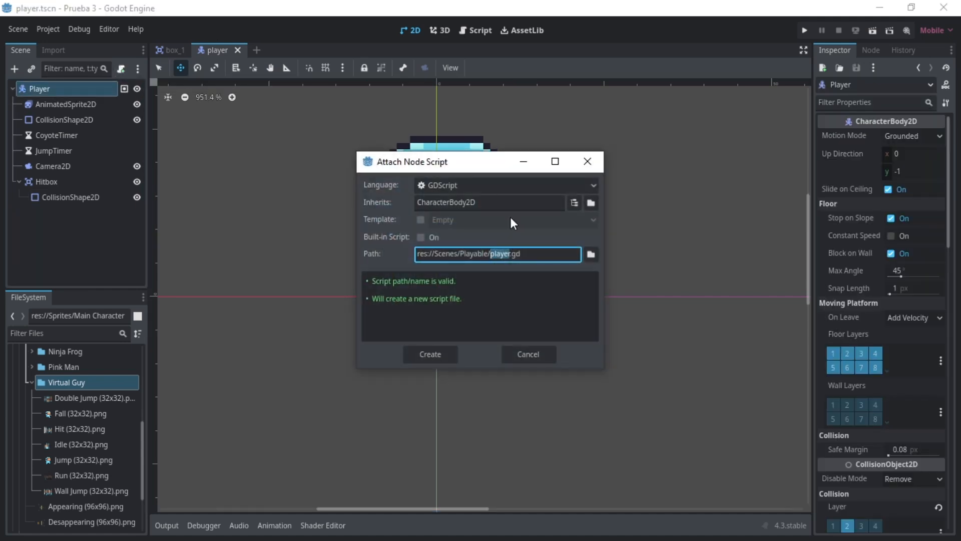
{"action": "left_click", "coordinate": [591, 254]}
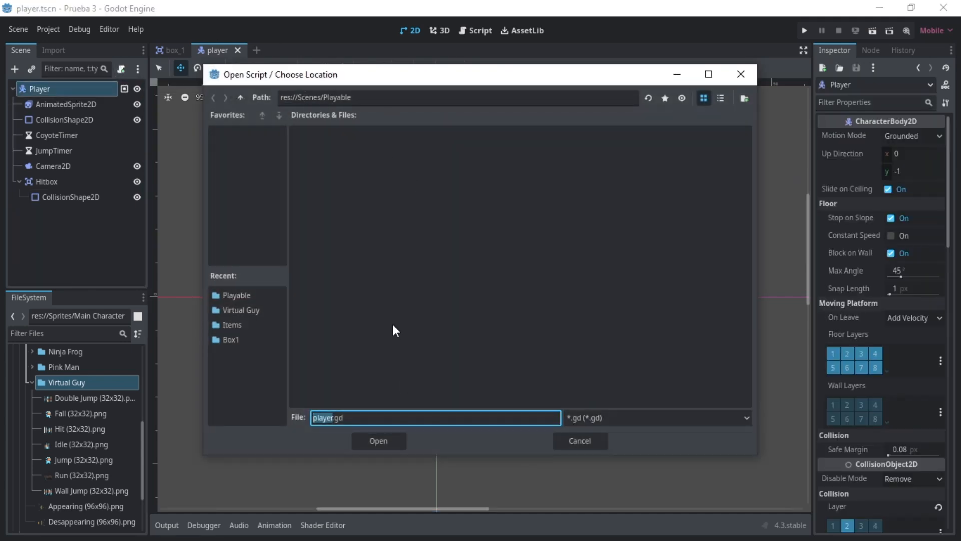
{"action": "left_click", "coordinate": [356, 440]}
{"action": "left_click", "coordinate": [446, 353]}
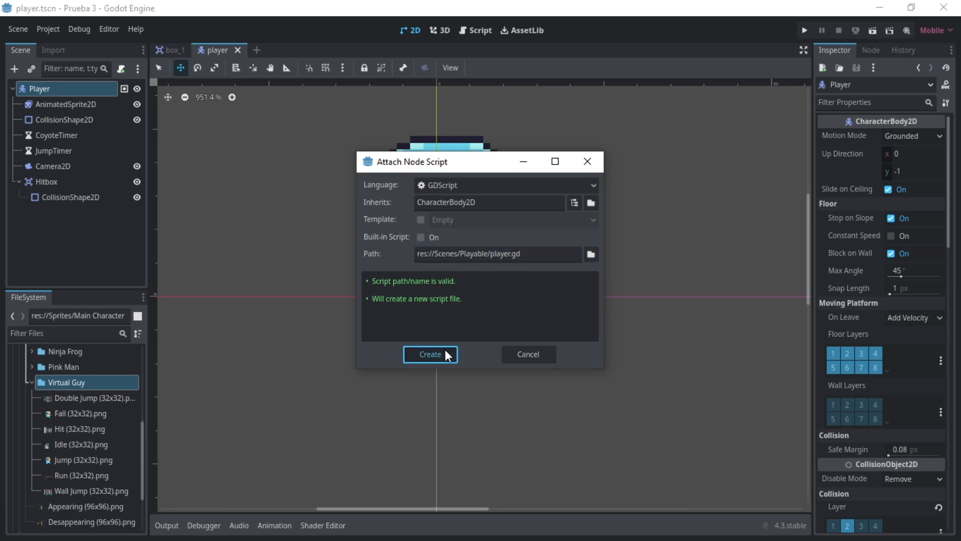
{"action": "key", "text": "ctrl+s"}
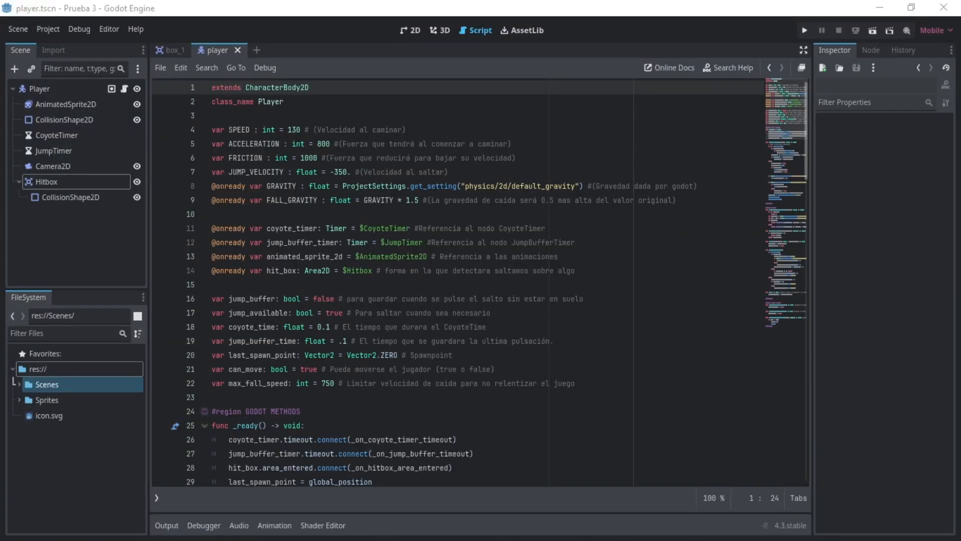
- Look through the player script's variables and movement code
{"action": "left_click", "coordinate": [373, 144]}
{"action": "scroll", "coordinate": [539, 307], "scroll_direction": "down", "scroll_amount": 10}
{"action": "double_click", "coordinate": [411, 313]}
{"action": "left_click", "coordinate": [487, 313]}
{"action": "scroll", "coordinate": [487, 313], "scroll_direction": "up", "scroll_amount": 10}
- Add an input action named PlayerMovement_left to the project's Input Map
{"action": "left_click", "coordinate": [53, 30]}
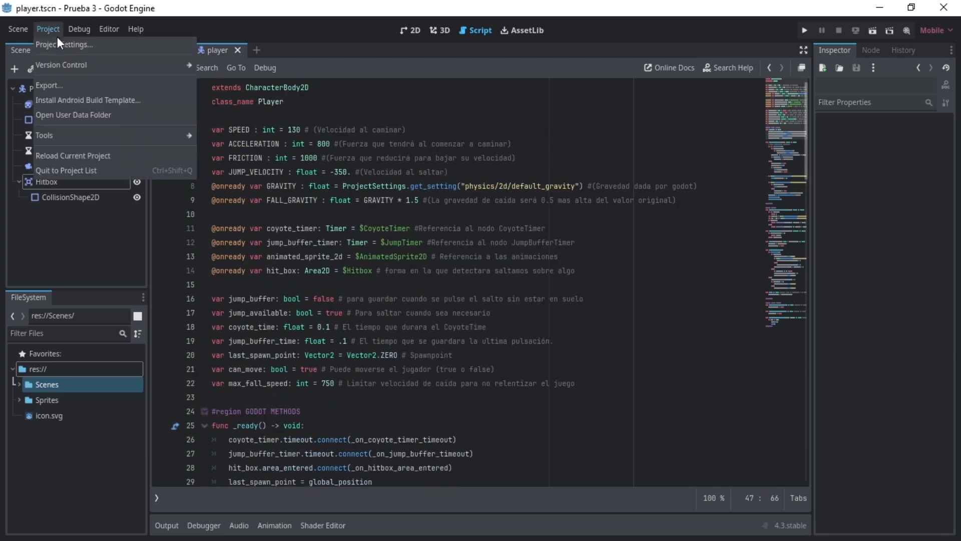
{"action": "left_click", "coordinate": [62, 44]}
{"action": "left_click", "coordinate": [229, 97]}
{"action": "left_click", "coordinate": [251, 133]}
{"action": "type", "text": "PlayerMovement"}
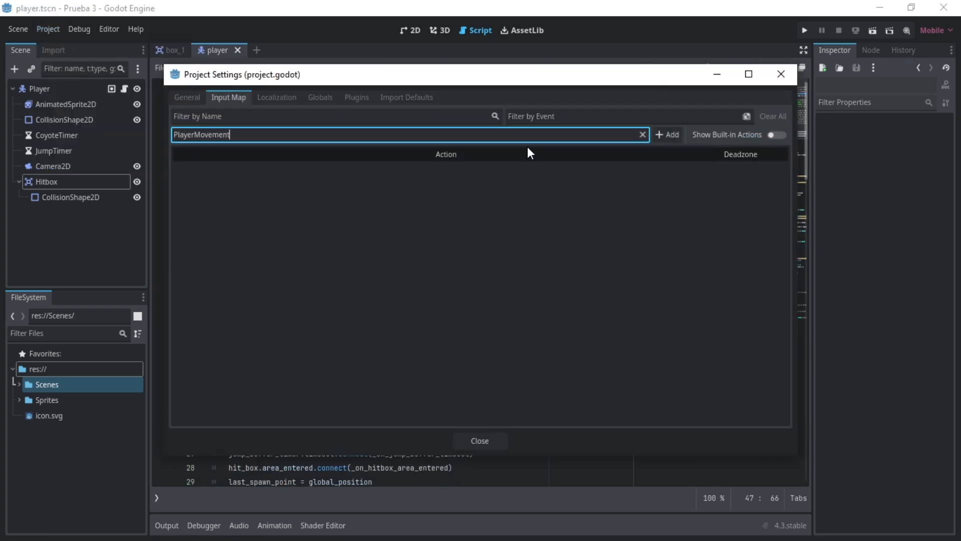
{"action": "type", "text": "_left"}
{"action": "key", "text": "ctrl+a"}
{"action": "key", "text": "ctrl+c"}
{"action": "left_click", "coordinate": [668, 134]}
- Add a second input action named PlayerMovement_right to the Input Map
{"action": "left_click", "coordinate": [261, 134]}
{"action": "key", "text": "ctrl+v"}
{"action": "left_click_drag", "start_coordinate": [234, 133], "coordinate": [267, 132]}
{"action": "type", "text": "right"}
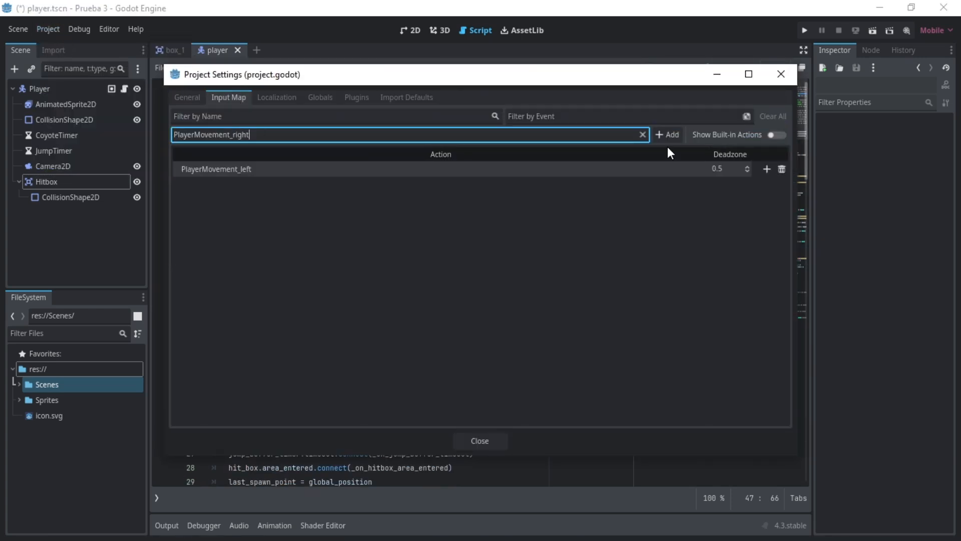
{"action": "left_click", "coordinate": [667, 139]}
- Add the input actions PlayerMovement_run and PlayerMovement_jump to the Input Map
{"action": "left_click", "coordinate": [464, 134]}
{"action": "key", "text": "ctrl+v"}
{"action": "key", "text": "BackSpace"}
{"action": "key", "text": "BackSpace"}
{"action": "key", "text": "BackSpace"}
{"action": "key", "text": "BackSpace"}
{"action": "type", "text": "run"}
{"action": "left_click", "coordinate": [660, 138]}
{"action": "left_click", "coordinate": [375, 134]}
{"action": "key", "text": "ctrl+v"}
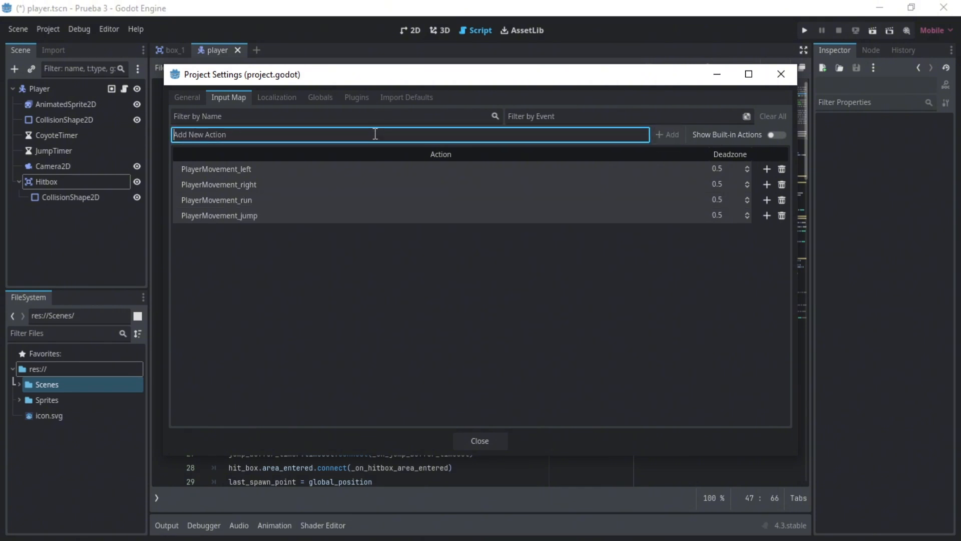
- Bind the Left arrow key to PlayerMovement_left and the Right arrow key to PlayerMovement_right
{"action": "left_click", "coordinate": [766, 169]}
{"action": "key", "text": "Left"}
{"action": "left_click", "coordinate": [449, 361]}
{"action": "left_click", "coordinate": [767, 200]}
{"action": "key", "text": "Right"}
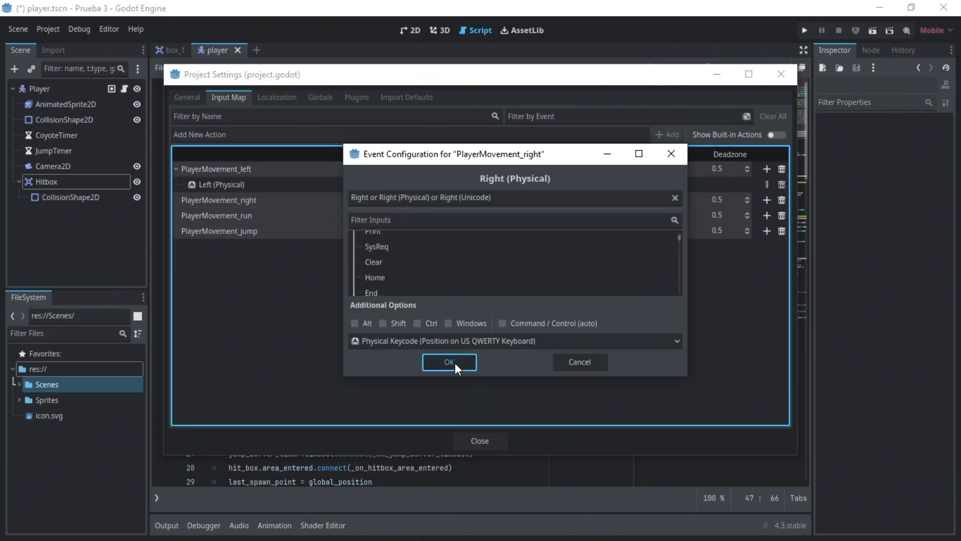
{"action": "left_click", "coordinate": [450, 362]}
- Bind the X key to PlayerMovement_run and the Z key to PlayerMovement_jump
{"action": "left_click", "coordinate": [766, 215]}
{"action": "key", "text": "x"}
{"action": "left_click", "coordinate": [450, 362]}
{"action": "left_click", "coordinate": [767, 261]}
{"action": "key", "text": "z"}
{"action": "left_click", "coordinate": [450, 362]}
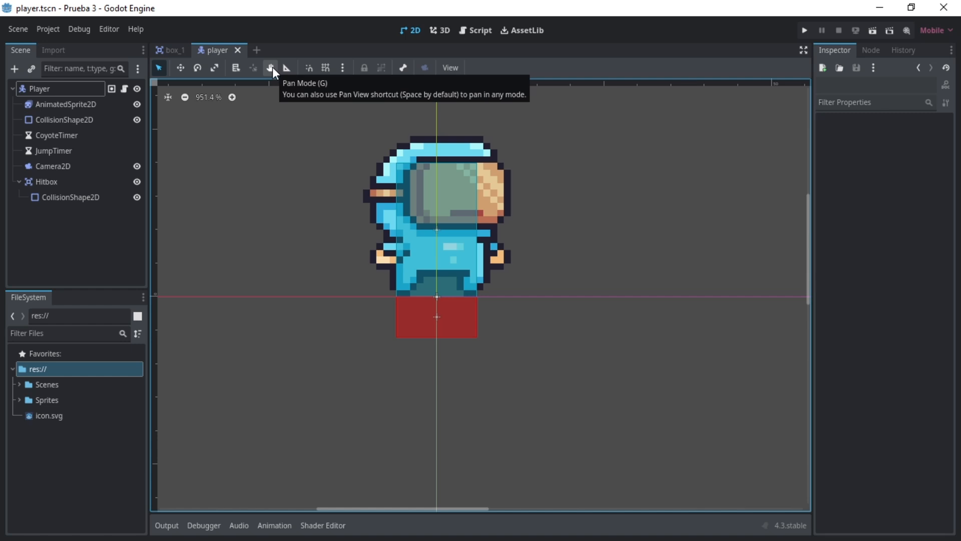
- Create a new scene with a TileMapLayer as its root node
{"action": "left_click", "coordinate": [255, 50]}
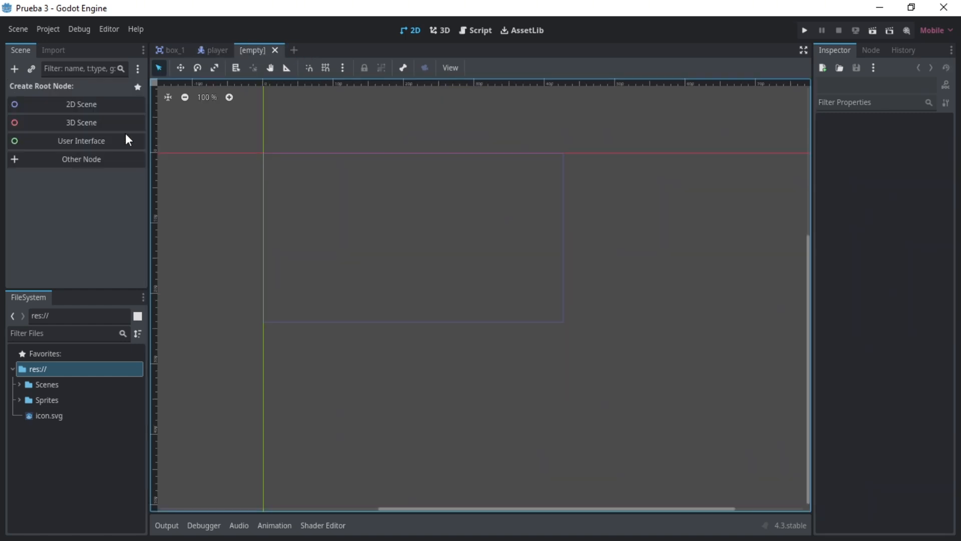
{"action": "left_click", "coordinate": [82, 162]}
{"action": "key", "text": "BackSpace"}
{"action": "type", "text": "TileM"}
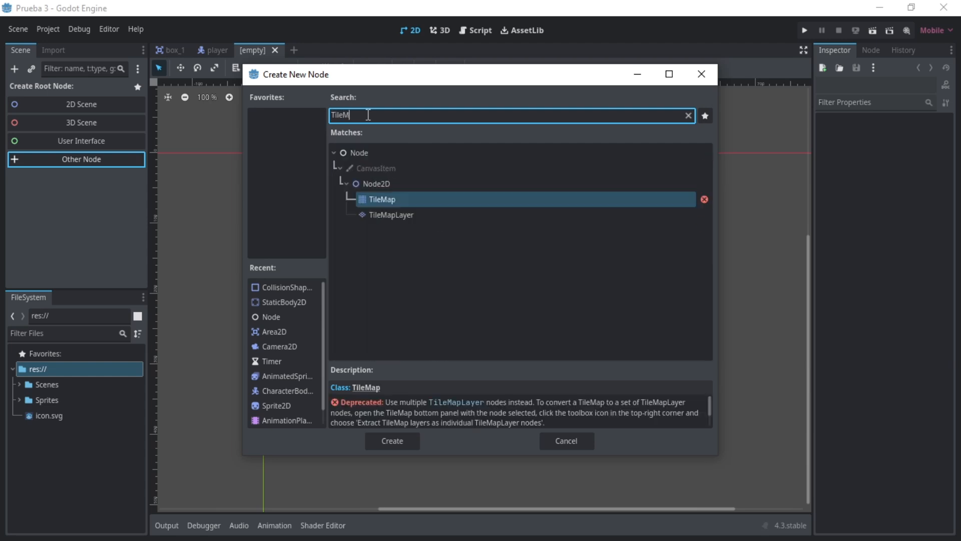
{"action": "type", "text": "apLayer"}
{"action": "key", "text": "Return"}
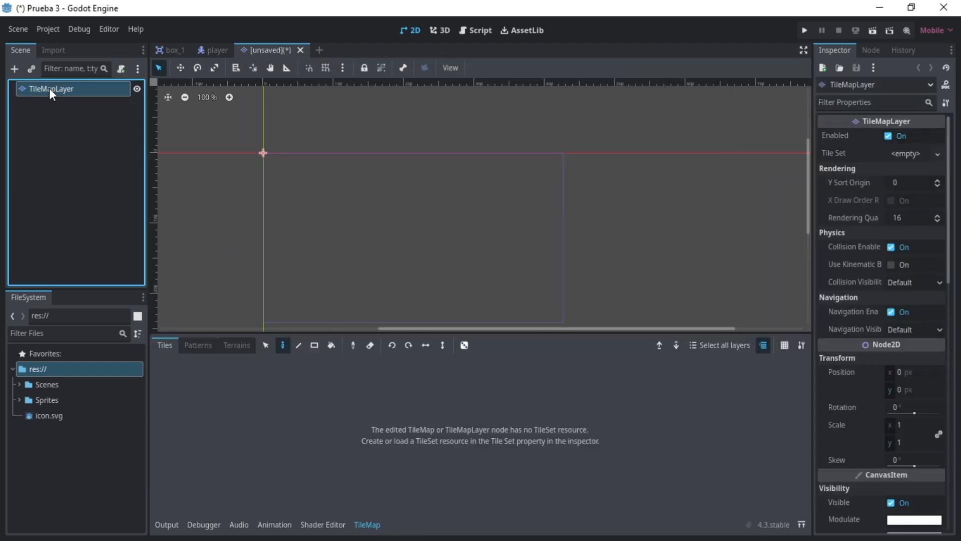
- Rename the TileMapLayer root node to ScenarioBuilder
{"action": "double_click", "coordinate": [50, 88]}
{"action": "type", "text": "ScenarioBuilder"}
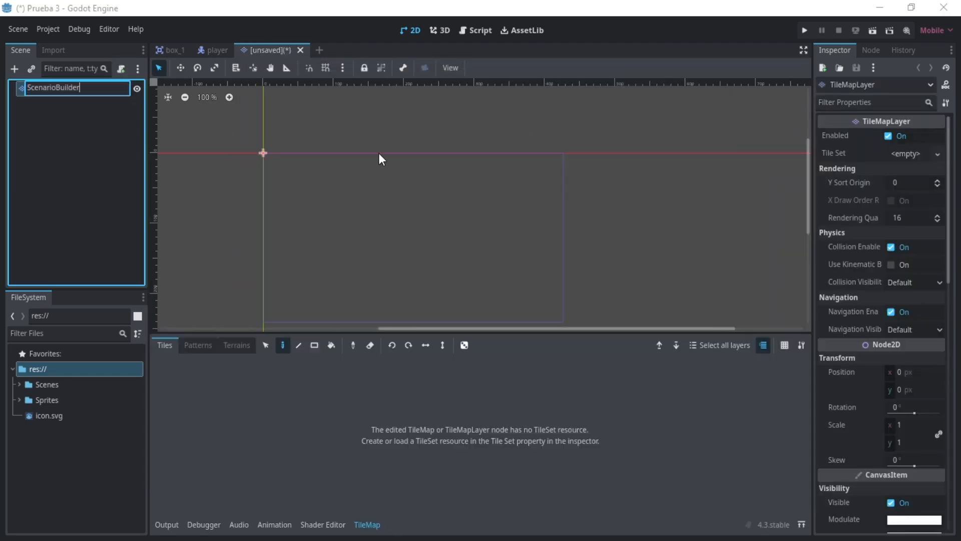
{"action": "key", "text": "Return"}
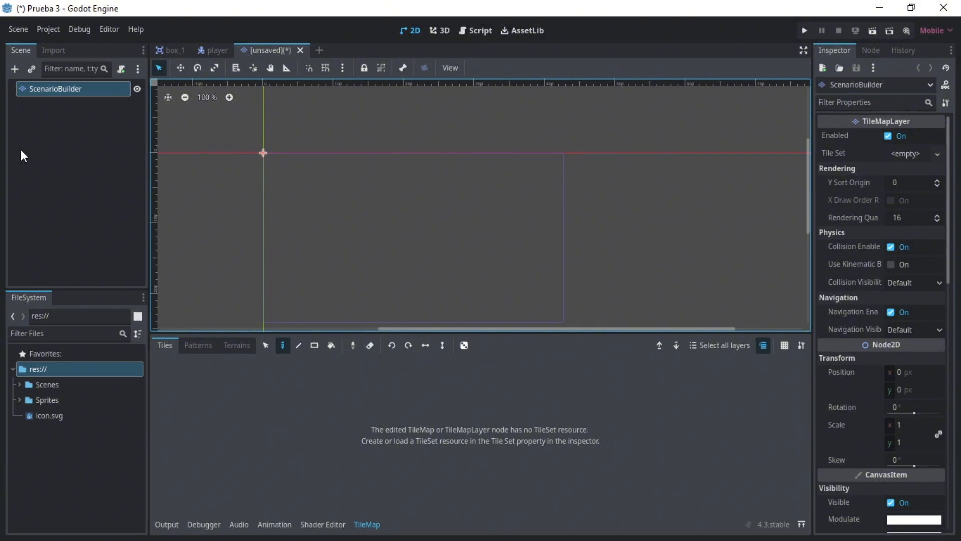
- Assign a new TileSet to ScenarioBuilder and add a physics layer to it
{"action": "left_click", "coordinate": [905, 152]}
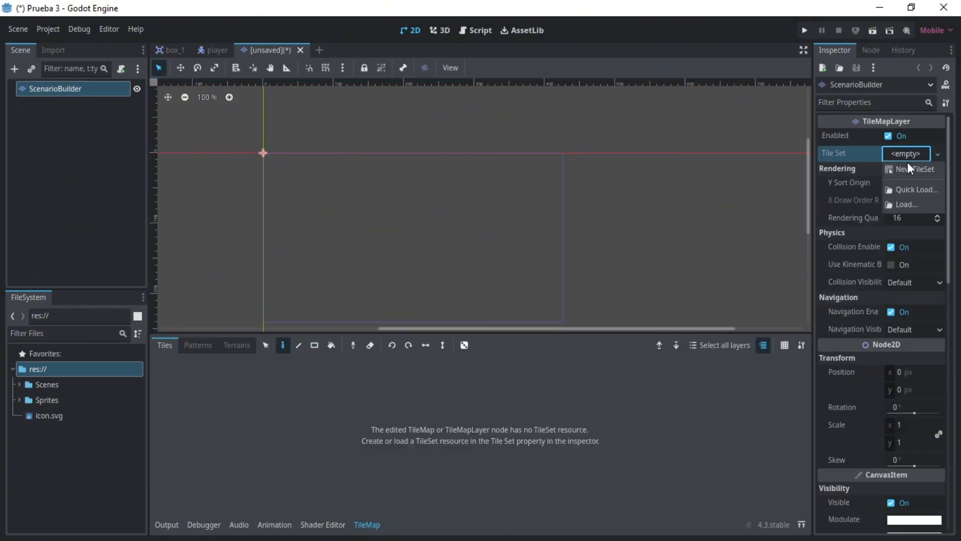
{"action": "left_click", "coordinate": [908, 169]}
{"action": "left_click", "coordinate": [919, 154]}
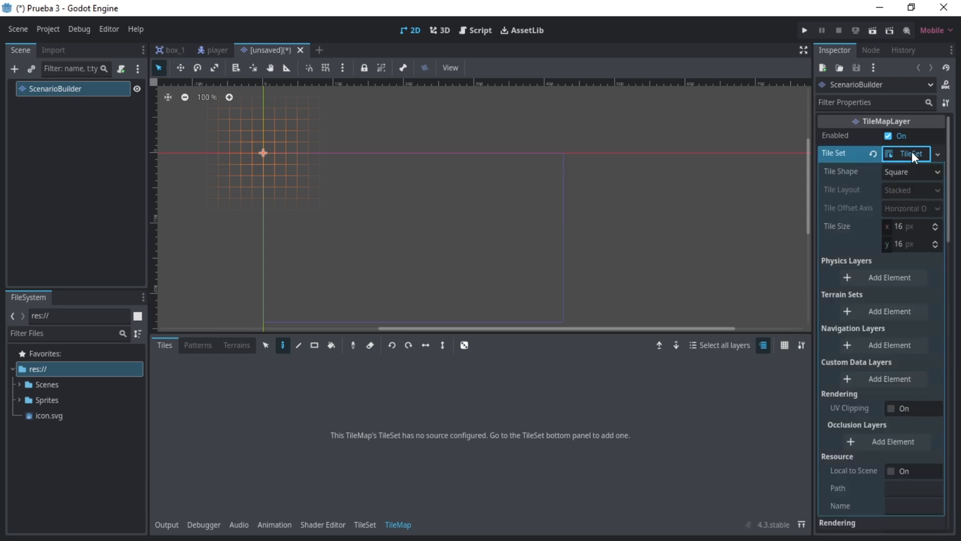
{"action": "left_click", "coordinate": [874, 277]}
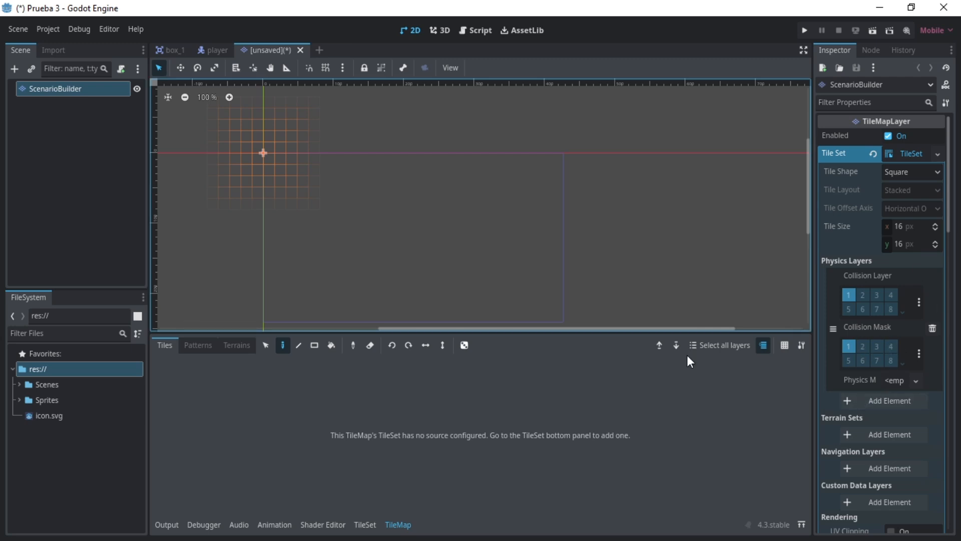
- Add a terrain set in Match Corners and Sides mode to the TileSet and add one terrain to it
{"action": "scroll", "coordinate": [855, 333], "scroll_direction": "down", "scroll_amount": 3}
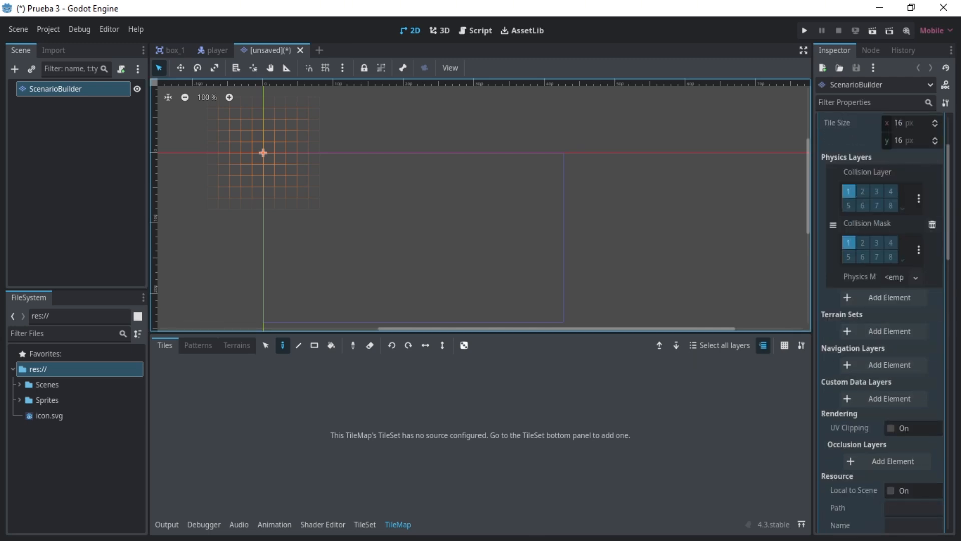
{"action": "left_click", "coordinate": [865, 331]}
{"action": "left_click", "coordinate": [900, 331]}
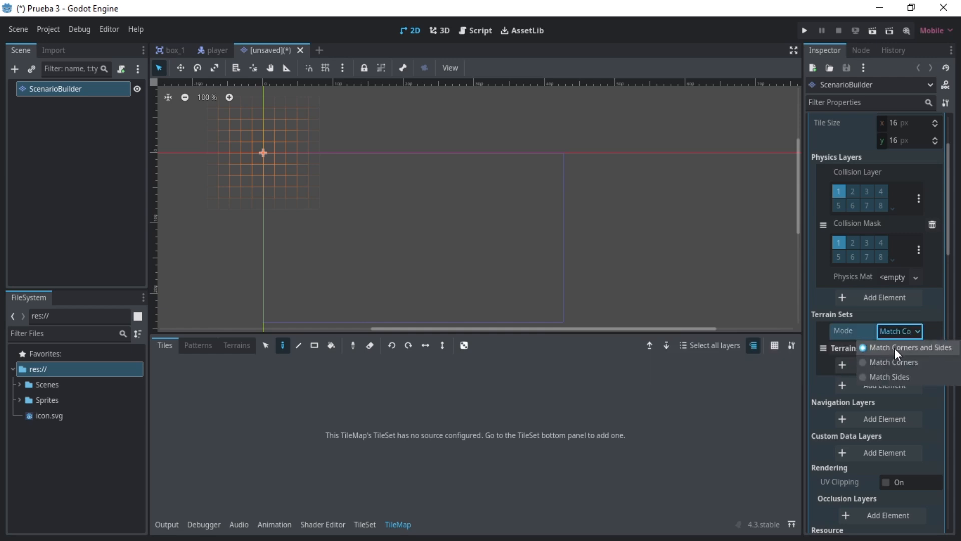
{"action": "left_click", "coordinate": [894, 347]}
{"action": "left_click", "coordinate": [869, 367]}
- Open Terrain (16x16).png from Sprites/Terrain in the external image viewer, inspect its tile groups, and close the viewer
{"action": "left_click", "coordinate": [20, 400]}
{"action": "scroll", "coordinate": [26, 423], "scroll_direction": "down", "scroll_amount": 1}
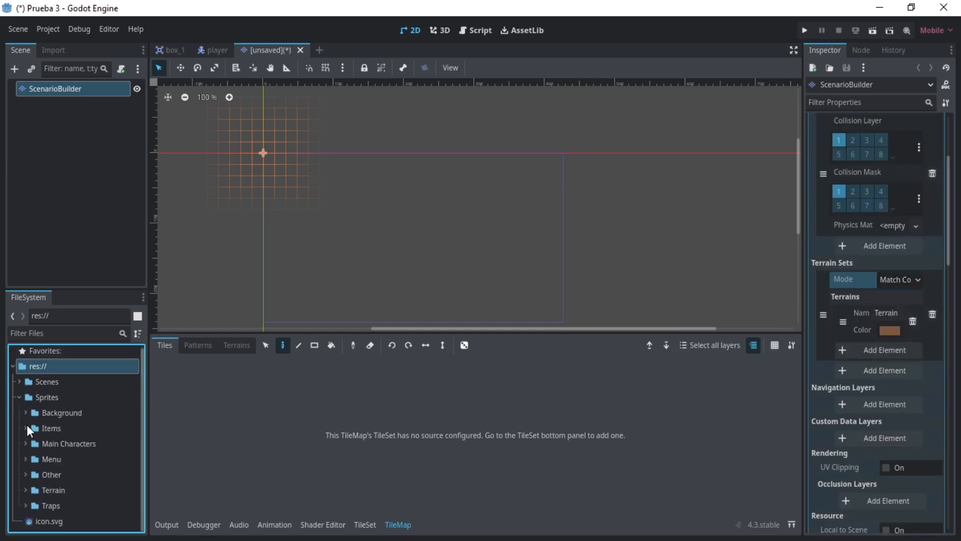
{"action": "left_click", "coordinate": [26, 491]}
{"action": "scroll", "coordinate": [30, 491], "scroll_direction": "down", "scroll_amount": 1}
{"action": "right_click", "coordinate": [69, 489]}
{"action": "left_click", "coordinate": [113, 526]}
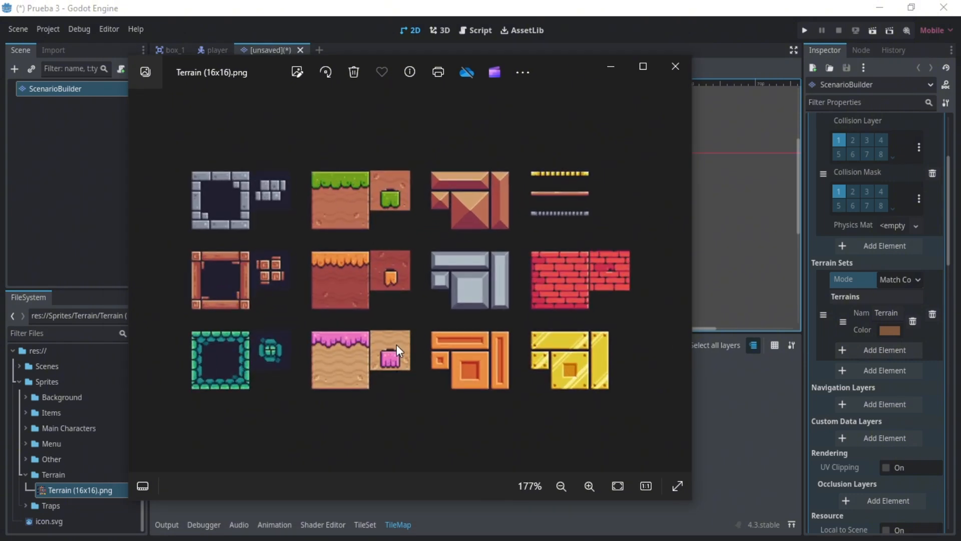
{"action": "left_click", "coordinate": [675, 66]}
- Rename the TileSet's first terrain to Grass 1 and set its color to pure green
{"action": "double_click", "coordinate": [883, 313]}
{"action": "type", "text": "Grass 1"}
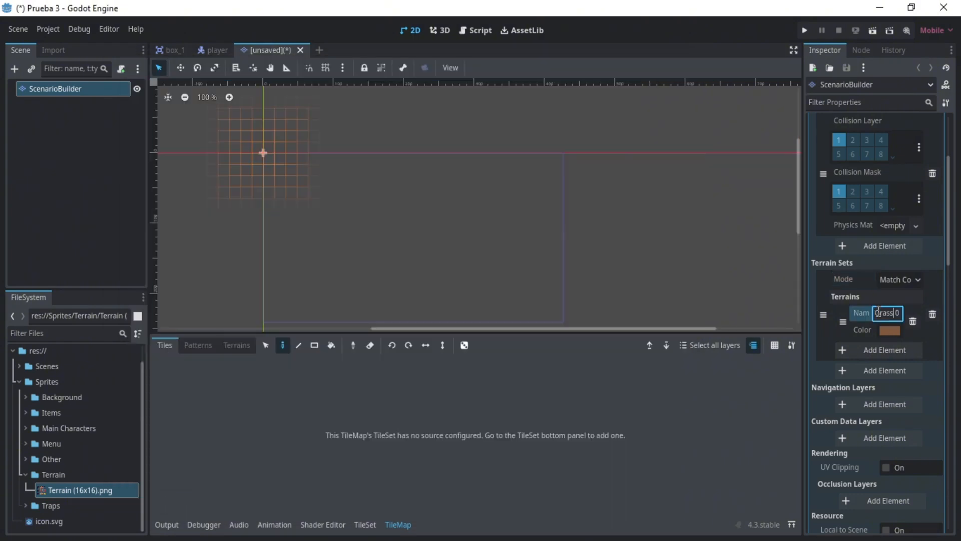
{"action": "left_click", "coordinate": [887, 332]}
{"action": "left_click", "coordinate": [912, 218]}
{"action": "left_click", "coordinate": [812, 202]}
{"action": "left_click", "coordinate": [812, 234]}
{"action": "left_click", "coordinate": [903, 352]}
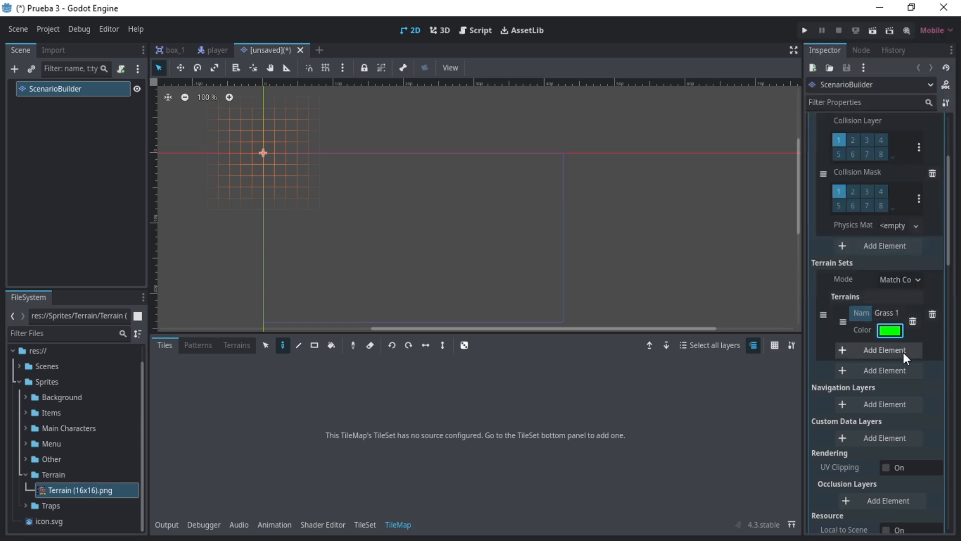
- Add a second terrain named Grass 2 to the terrain set and color it magenta
{"action": "left_click", "coordinate": [904, 352]}
{"action": "triple_click", "coordinate": [897, 403]}
{"action": "type", "text": "Grass 2"}
{"action": "left_click", "coordinate": [891, 419]}
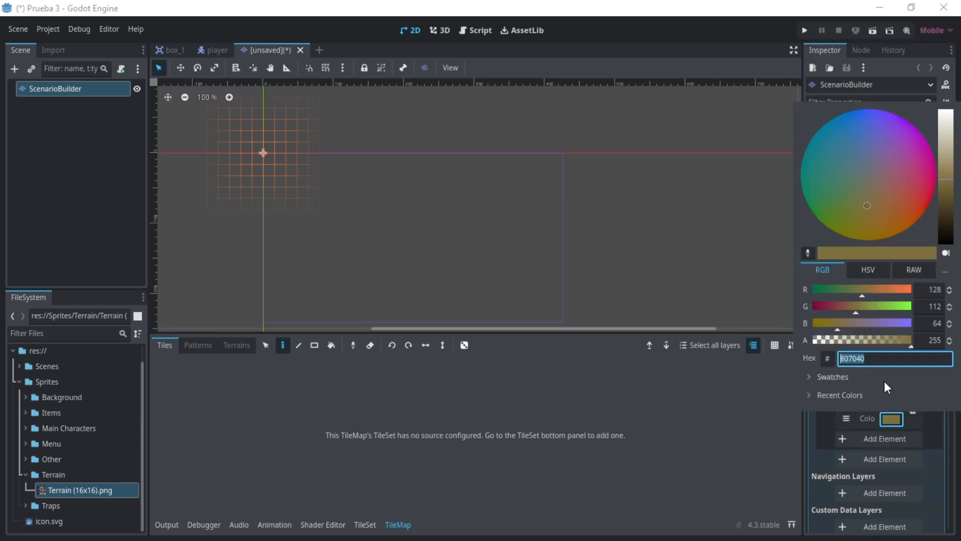
{"action": "left_click", "coordinate": [912, 290]}
{"action": "left_click", "coordinate": [911, 323]}
{"action": "left_click", "coordinate": [813, 307]}
{"action": "left_click", "coordinate": [901, 420]}
- Add a third terrain named Grass 3 to the terrain set and color it white
{"action": "left_click", "coordinate": [899, 436]}
{"action": "scroll", "coordinate": [888, 429], "scroll_direction": "down", "scroll_amount": 2}
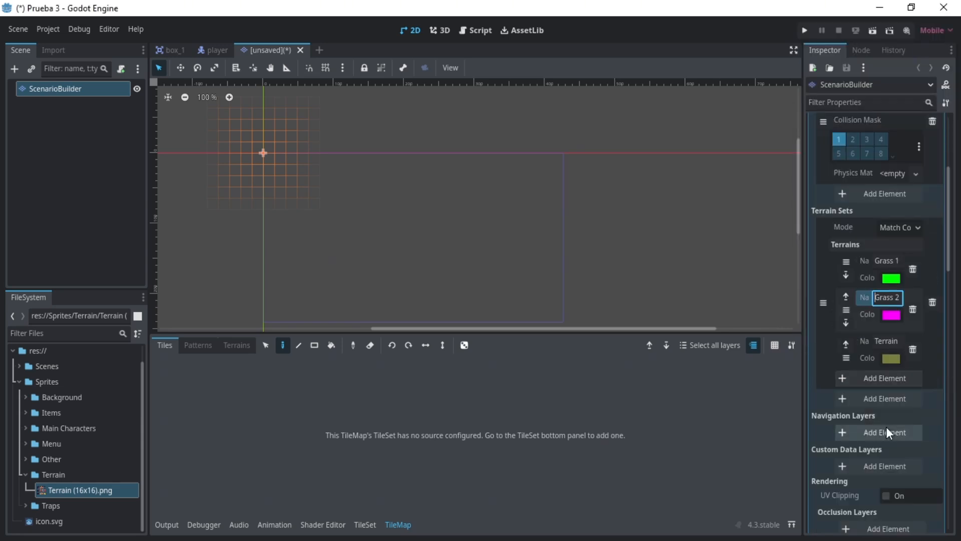
{"action": "left_click", "coordinate": [886, 339]}
{"action": "key", "text": "ctrl+a"}
{"action": "type", "text": "Grass 3"}
{"action": "key", "text": "Return"}
{"action": "left_click", "coordinate": [889, 360]}
{"action": "left_click_drag", "start_coordinate": [896, 263], "coordinate": [941, 245]}
{"action": "left_click_drag", "start_coordinate": [901, 228], "coordinate": [941, 229]}
{"action": "left_click", "coordinate": [937, 371]}
- Add Terrain (16x16).png to the TileSet as an atlas source, with tiles created automatically in its non-transparent regions
{"action": "scroll", "coordinate": [901, 200], "scroll_direction": "up", "scroll_amount": 10}
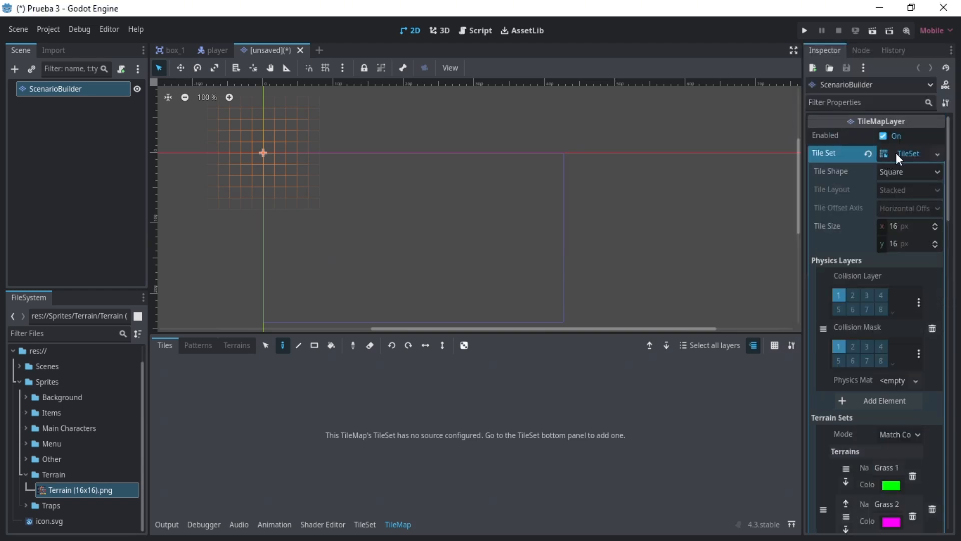
{"action": "left_click", "coordinate": [896, 153]}
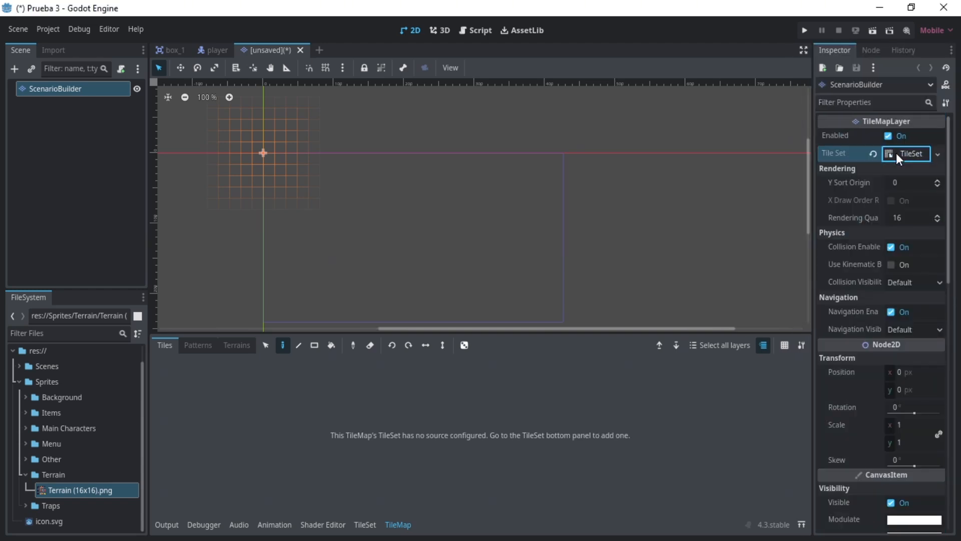
{"action": "left_click", "coordinate": [371, 530]}
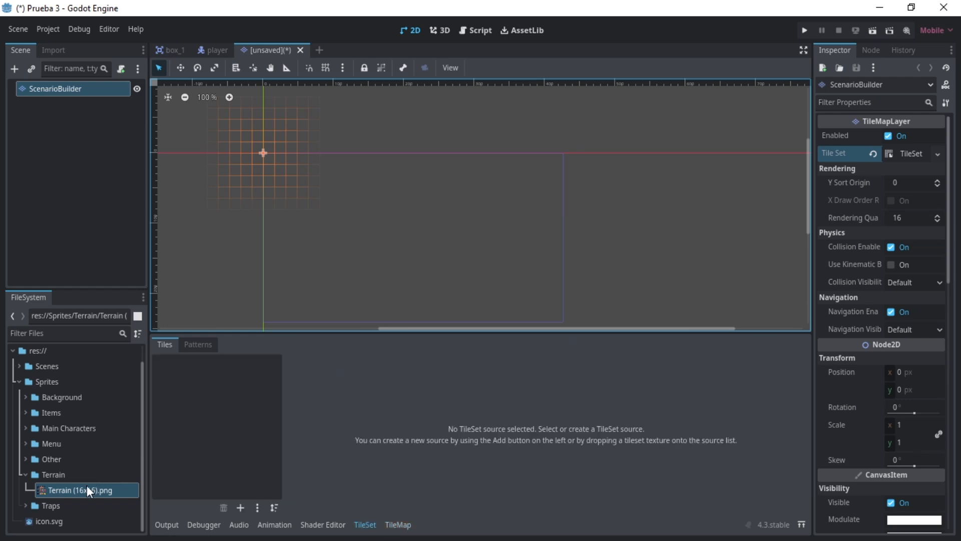
{"action": "left_click_drag", "start_coordinate": [86, 486], "coordinate": [231, 434]}
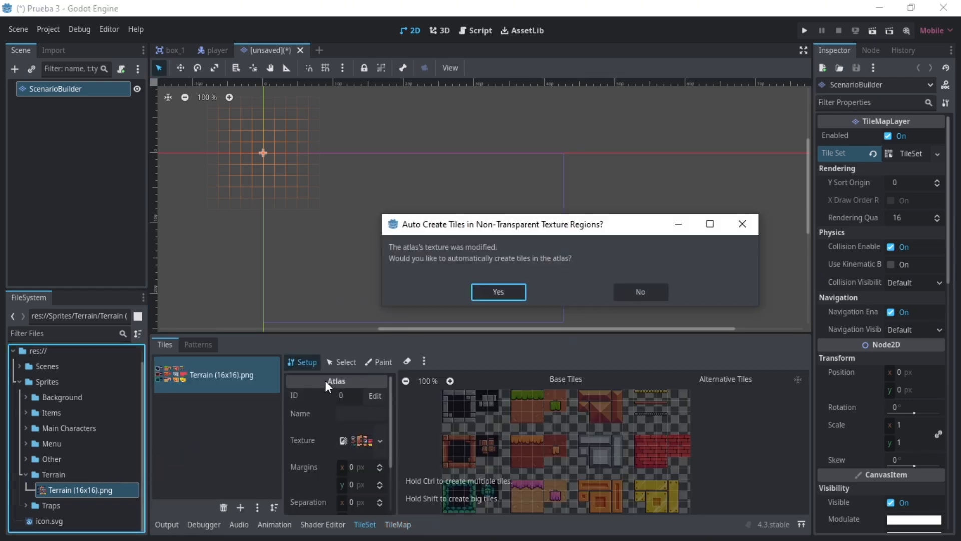
{"action": "left_click", "coordinate": [499, 292]}
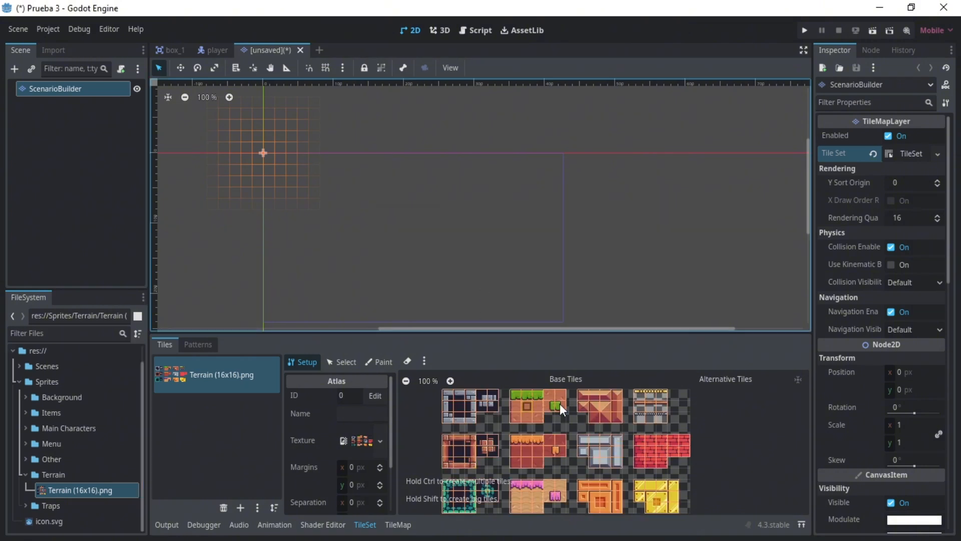
{"action": "scroll", "coordinate": [532, 454], "scroll_direction": "down", "scroll_amount": 1}
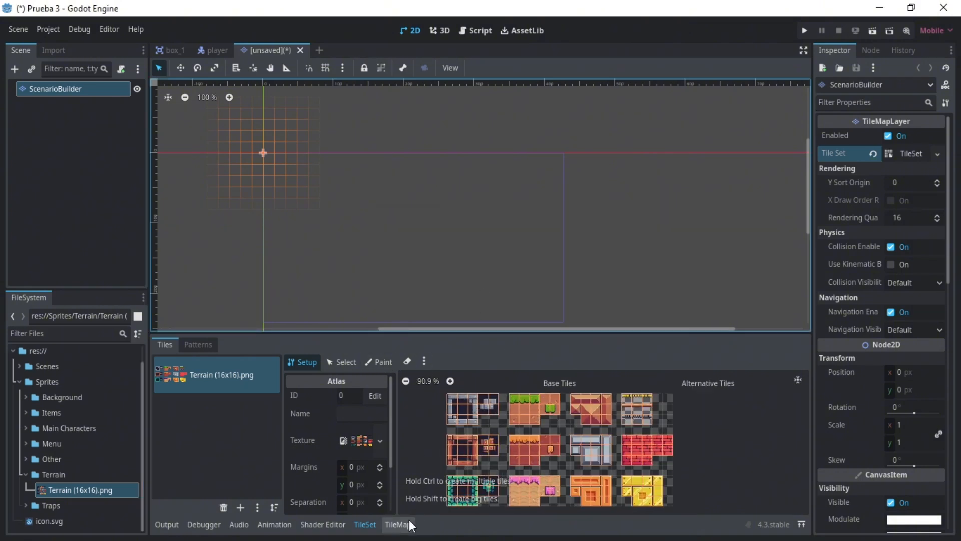
- Try painting a freehand patch of the orange grass block's center tile on the map and erase it with a rectangle
{"action": "left_click", "coordinate": [397, 524]}
{"action": "left_click", "coordinate": [476, 438]}
{"action": "mouse_move", "coordinate": [320, 180]}
{"action": "left_mouse_down"}
{"action": "mouse_move", "coordinate": [271, 227]}
{"action": "mouse_move", "coordinate": [356, 187]}
{"action": "mouse_move", "coordinate": [359, 203]}
{"action": "left_mouse_up"}
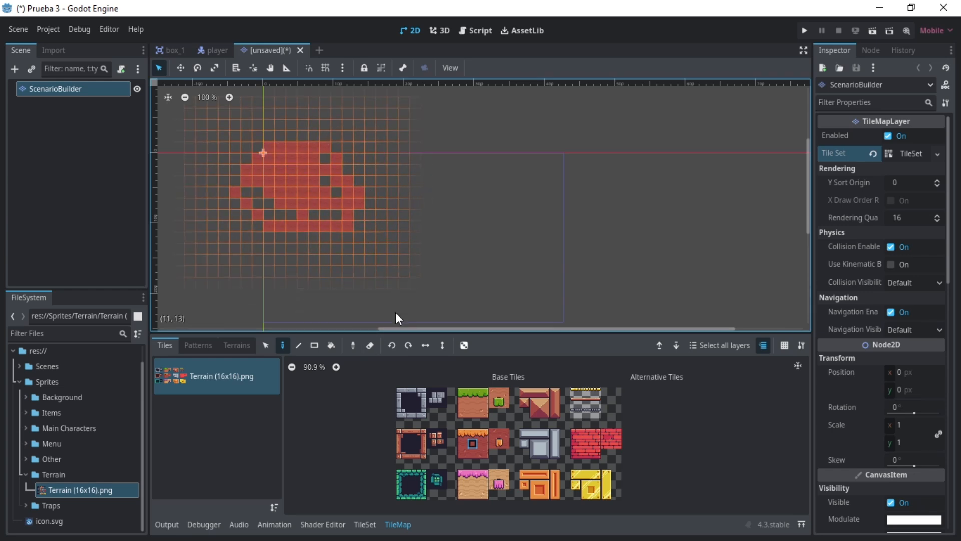
{"action": "left_click", "coordinate": [315, 347]}
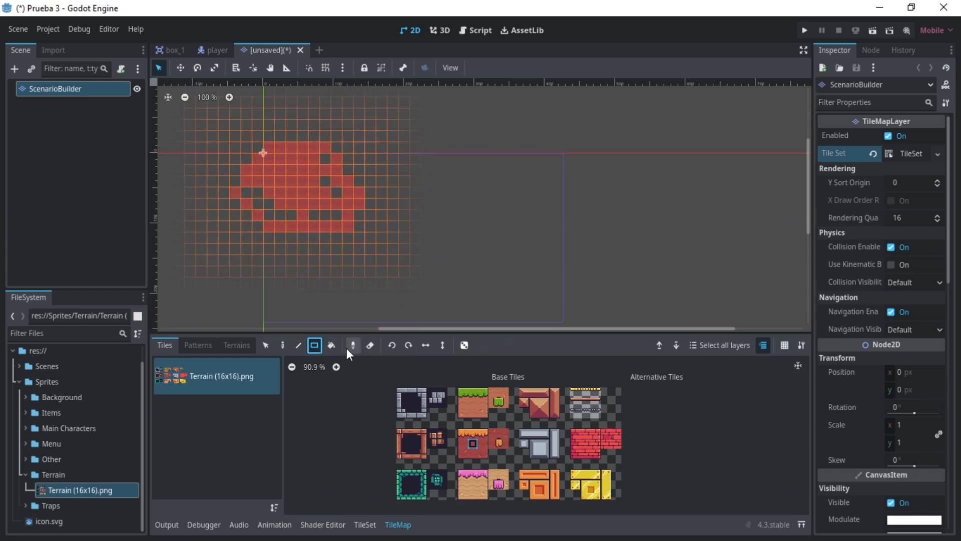
{"action": "left_click", "coordinate": [371, 345]}
{"action": "left_click_drag", "start_coordinate": [212, 107], "coordinate": [402, 255]}
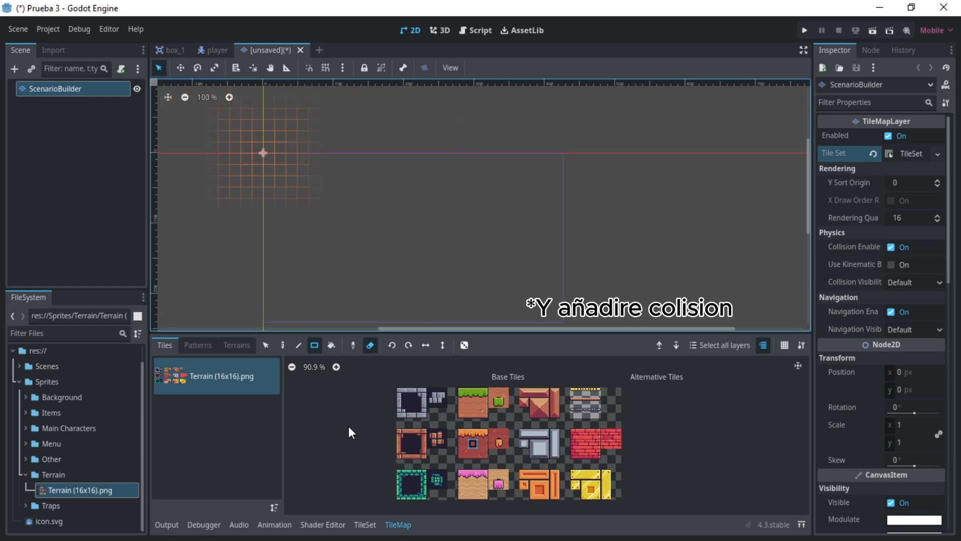
- Enlarge the TileSet editor and set up property painting for Terrains using Terrain Set 0
{"action": "left_click", "coordinate": [236, 345]}
{"action": "left_click", "coordinate": [192, 381]}
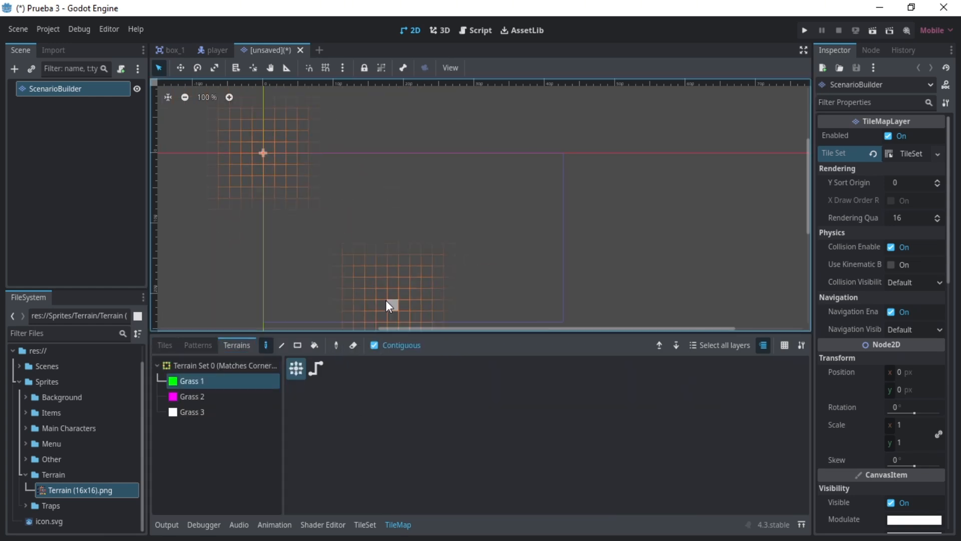
{"action": "left_click", "coordinate": [365, 524]}
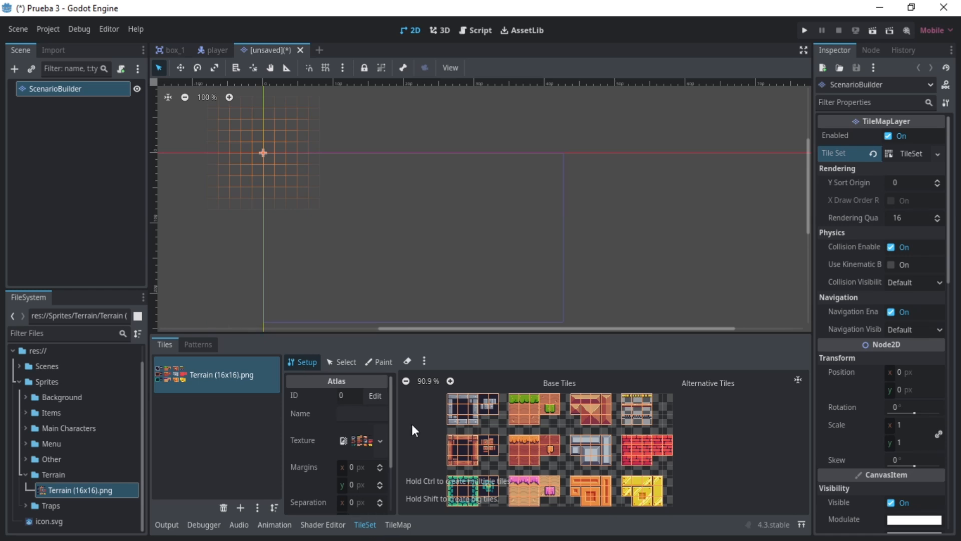
{"action": "left_click_drag", "start_coordinate": [451, 335], "coordinate": [451, 162]}
{"action": "left_click", "coordinate": [379, 189]}
{"action": "left_click", "coordinate": [354, 230]}
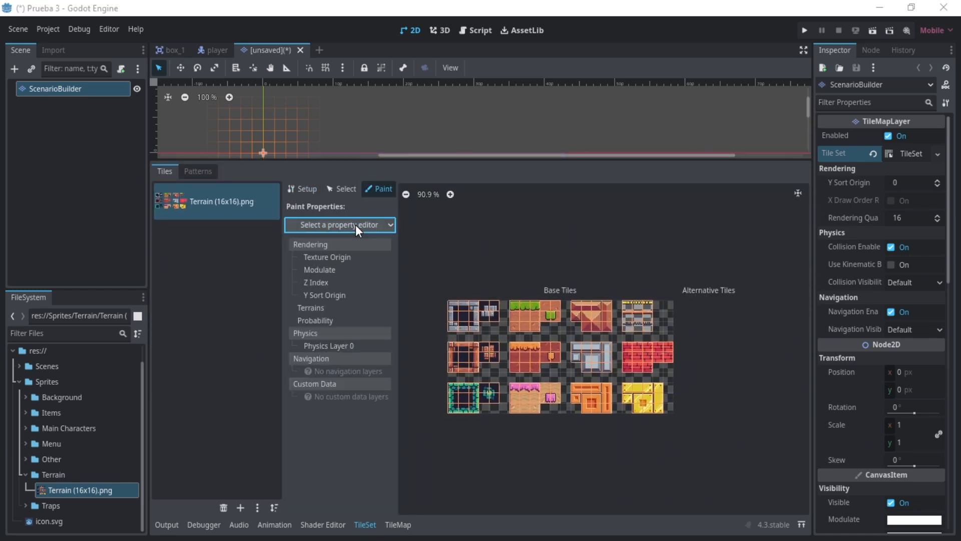
{"action": "left_click", "coordinate": [308, 307]}
{"action": "left_click", "coordinate": [369, 261]}
{"action": "left_click", "coordinate": [371, 292]}
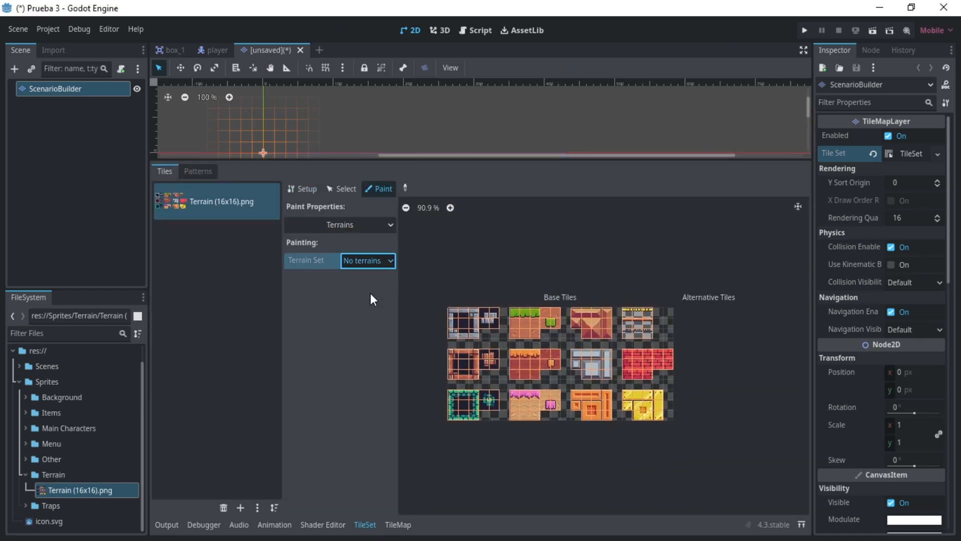
- Paint the Grass 1 terrain onto the inner bits of the green grass block and its adjoining inner-corner tiles
{"action": "scroll", "coordinate": [509, 308], "scroll_direction": "up", "scroll_amount": 3}
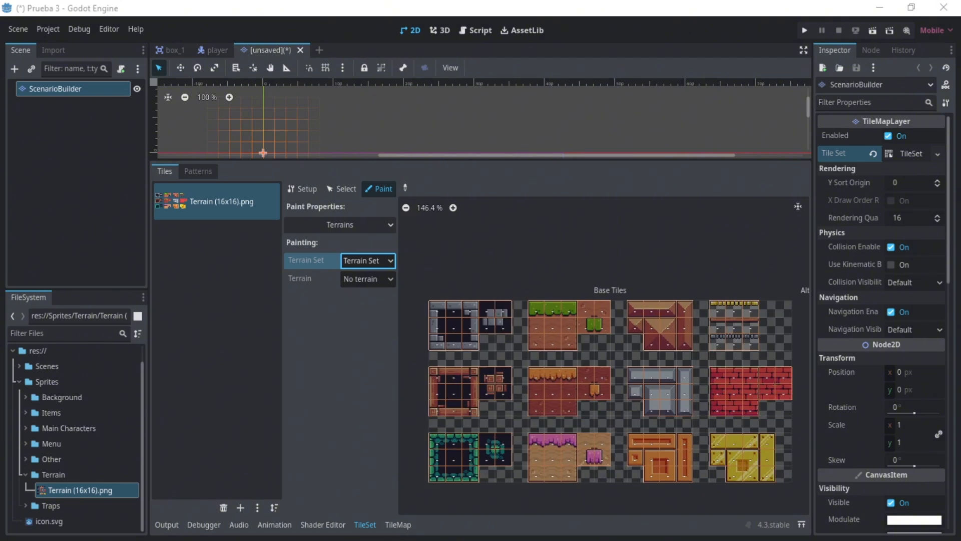
{"action": "left_click", "coordinate": [376, 279]}
{"action": "left_click", "coordinate": [370, 311]}
{"action": "scroll", "coordinate": [680, 310], "scroll_direction": "up", "scroll_amount": 3}
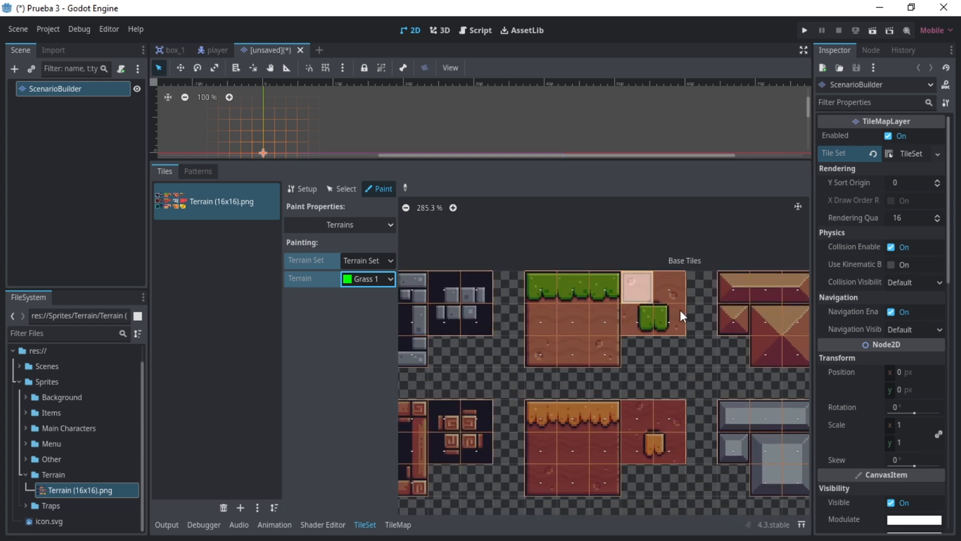
{"action": "left_click_drag", "start_coordinate": [672, 306], "coordinate": [598, 346]}
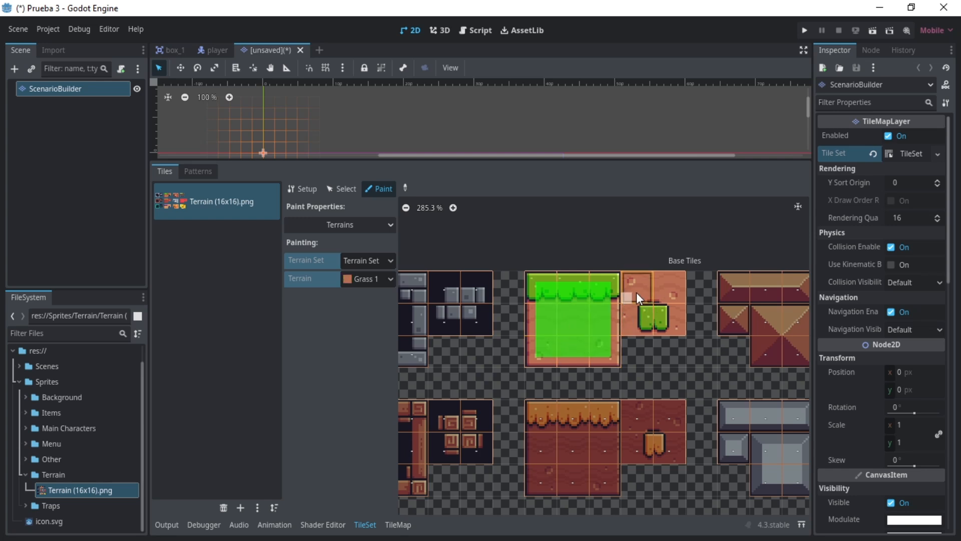
{"action": "scroll", "coordinate": [636, 292], "scroll_direction": "up", "scroll_amount": 4}
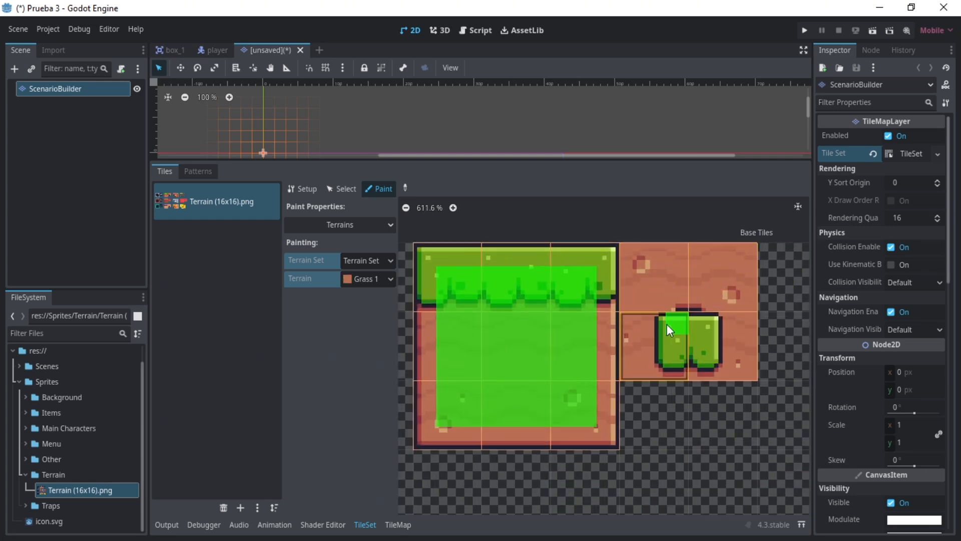
{"action": "mouse_move", "coordinate": [674, 357]}
{"action": "left_mouse_down"}
{"action": "mouse_move", "coordinate": [707, 333]}
{"action": "mouse_move", "coordinate": [710, 371]}
{"action": "mouse_move", "coordinate": [698, 372]}
{"action": "left_mouse_up"}
{"action": "scroll", "coordinate": [607, 393], "scroll_direction": "down", "scroll_amount": 10}
- Paint the Grass 2 terrain onto the inner bits of the orange grass block and its adjoining inner-corner tiles
{"action": "left_click", "coordinate": [368, 279]}
{"action": "left_click", "coordinate": [374, 327]}
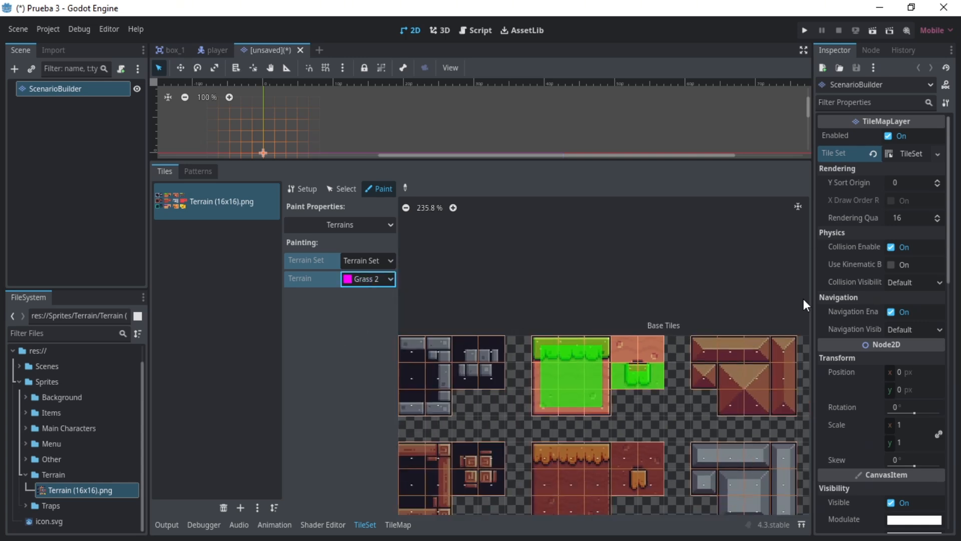
{"action": "scroll", "coordinate": [555, 323], "scroll_direction": "up", "scroll_amount": 2}
{"action": "mouse_move", "coordinate": [581, 317]}
{"action": "left_mouse_down"}
{"action": "mouse_move", "coordinate": [555, 392]}
{"action": "mouse_move", "coordinate": [519, 323]}
{"action": "left_mouse_up"}
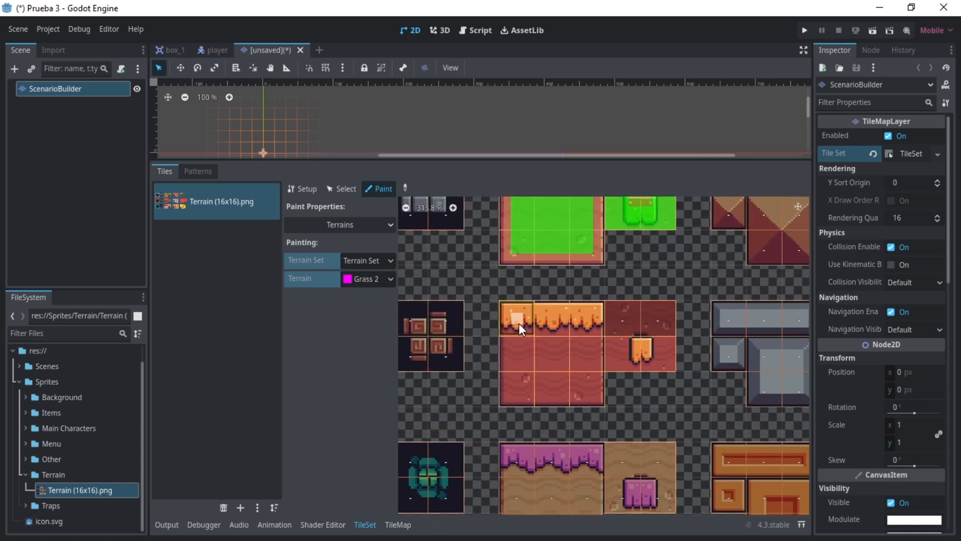
{"action": "left_click_drag", "start_coordinate": [591, 365], "coordinate": [575, 378]}
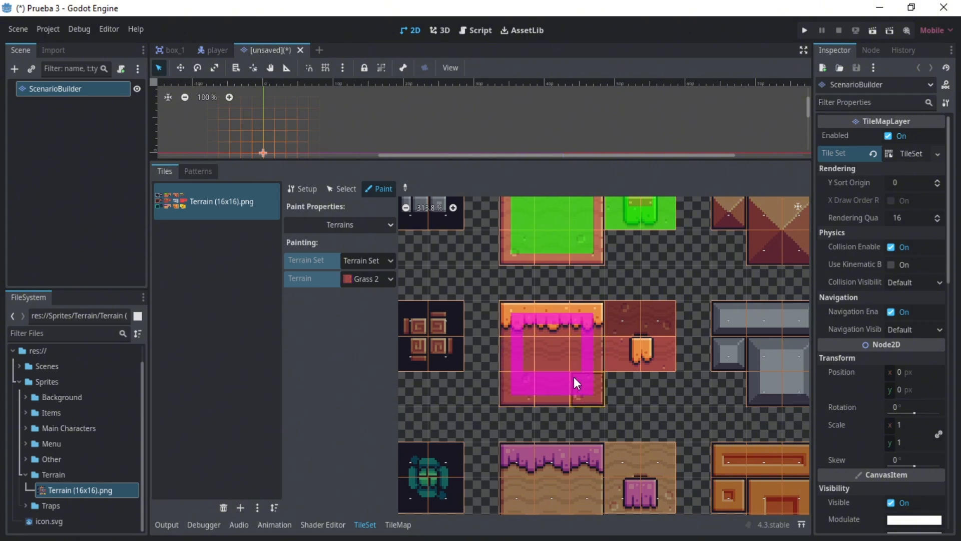
{"action": "left_click_drag", "start_coordinate": [551, 329], "coordinate": [539, 354]}
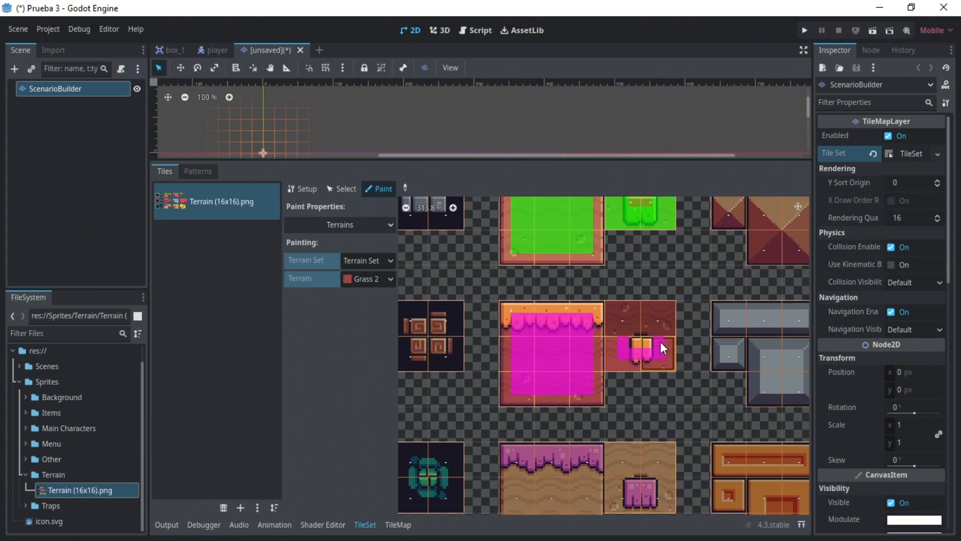
{"action": "scroll", "coordinate": [601, 333], "scroll_direction": "down", "scroll_amount": 2}
- Paint the Grass 3 terrain onto the inner bits of the pink grass block and its adjoining inner-corner tiles
{"action": "left_click", "coordinate": [368, 278]}
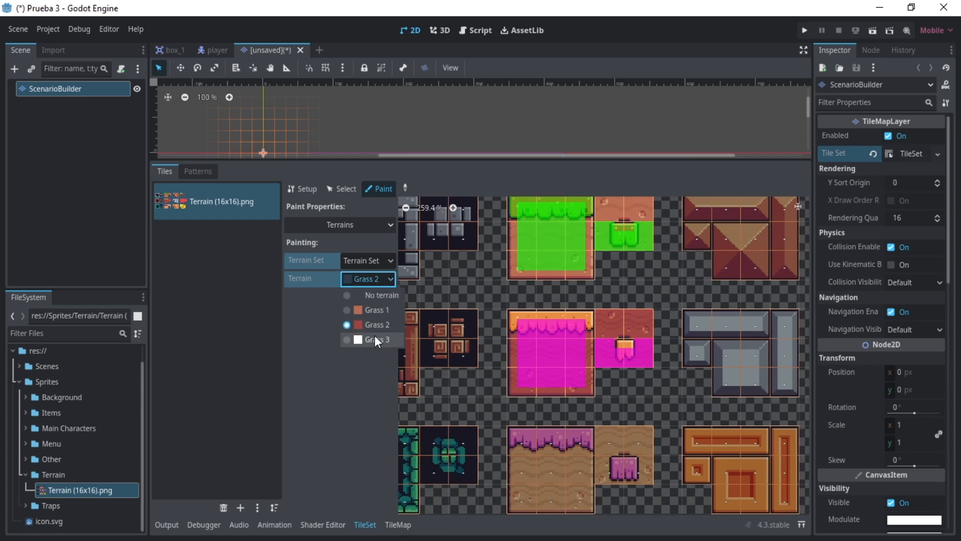
{"action": "left_click", "coordinate": [375, 335]}
{"action": "mouse_move", "coordinate": [525, 442]}
{"action": "left_mouse_down"}
{"action": "mouse_move", "coordinate": [566, 443]}
{"action": "mouse_move", "coordinate": [548, 488]}
{"action": "mouse_move", "coordinate": [580, 496]}
{"action": "left_mouse_up"}
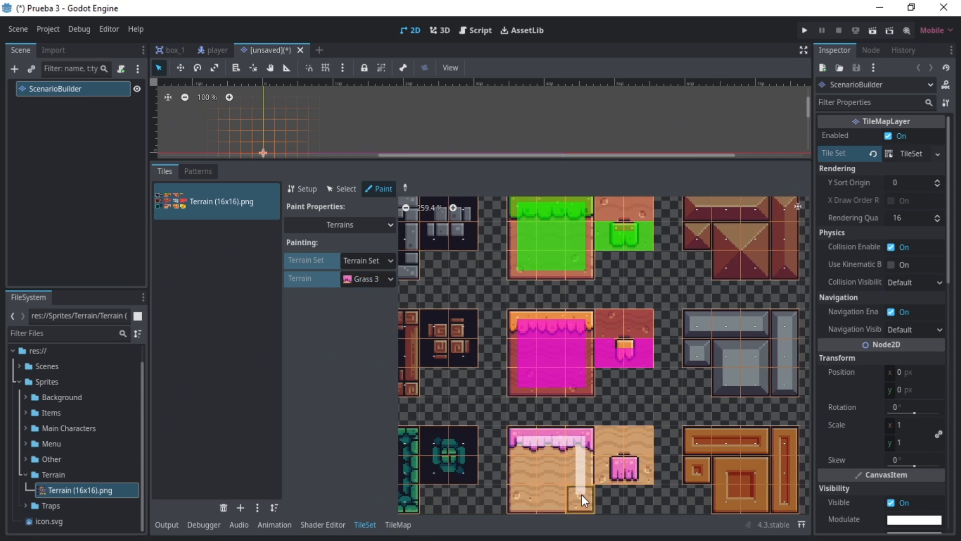
{"action": "left_click_drag", "start_coordinate": [542, 457], "coordinate": [569, 494]}
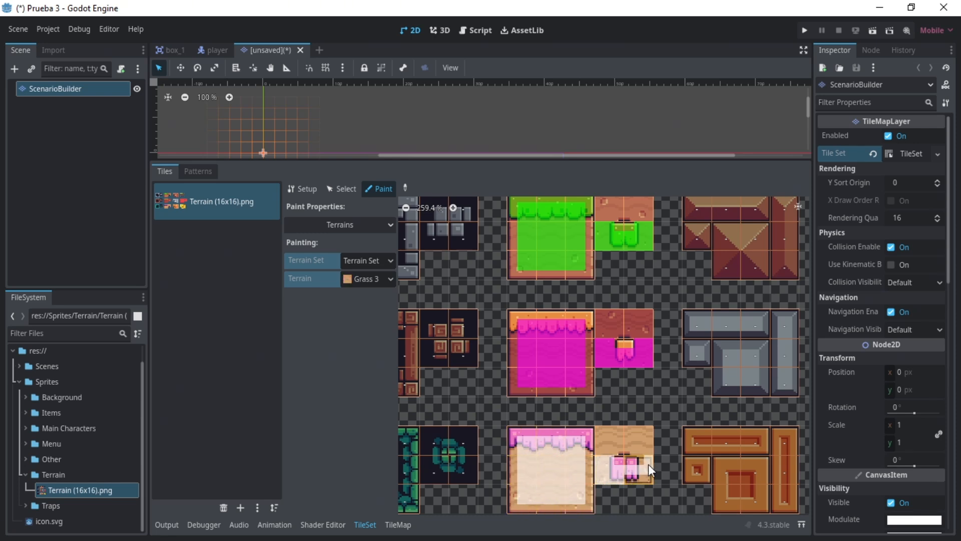
{"action": "scroll", "coordinate": [578, 292], "scroll_direction": "down", "scroll_amount": 2}
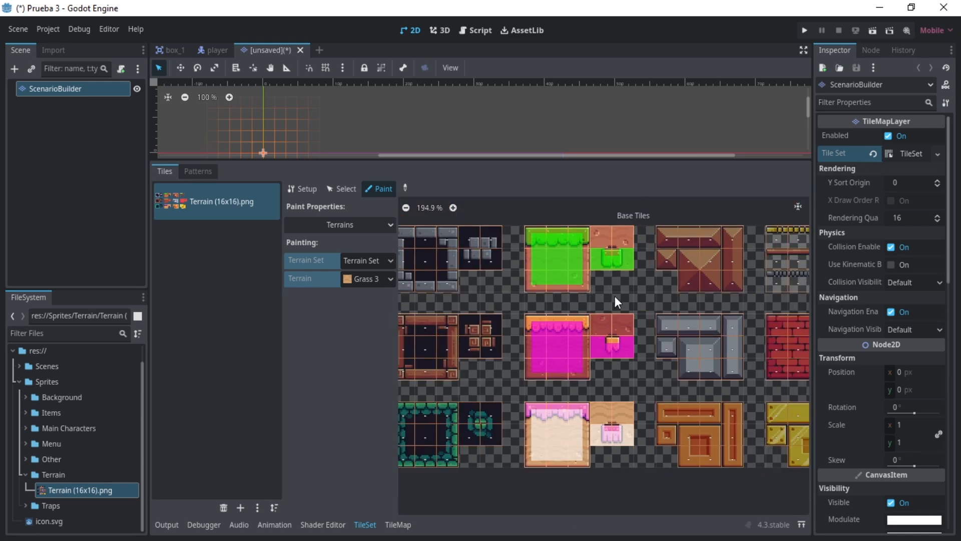
- Paint full-tile Physics Layer 0 collision onto the outer tiles of the green, orange and pink grass blocks, skipping their centers
{"action": "left_click", "coordinate": [352, 225]}
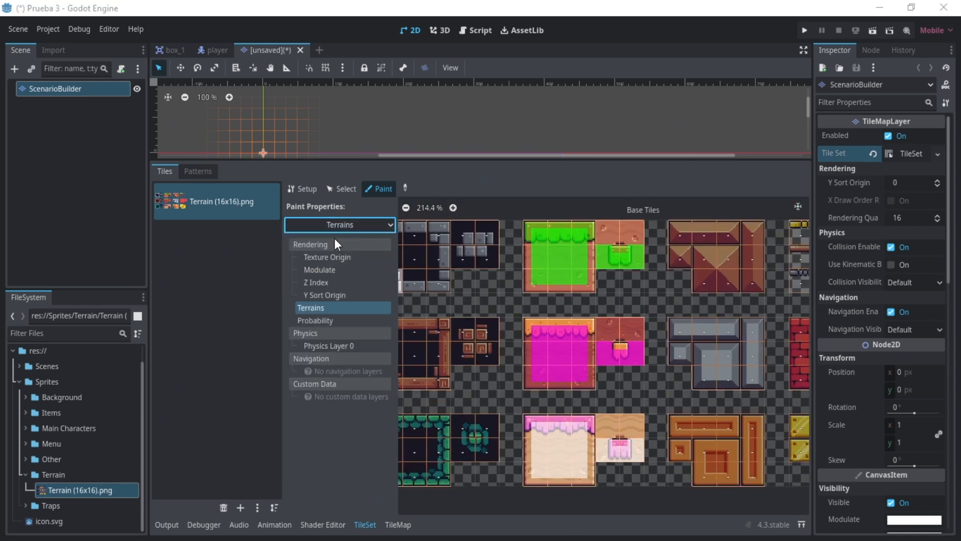
{"action": "left_click", "coordinate": [328, 346]}
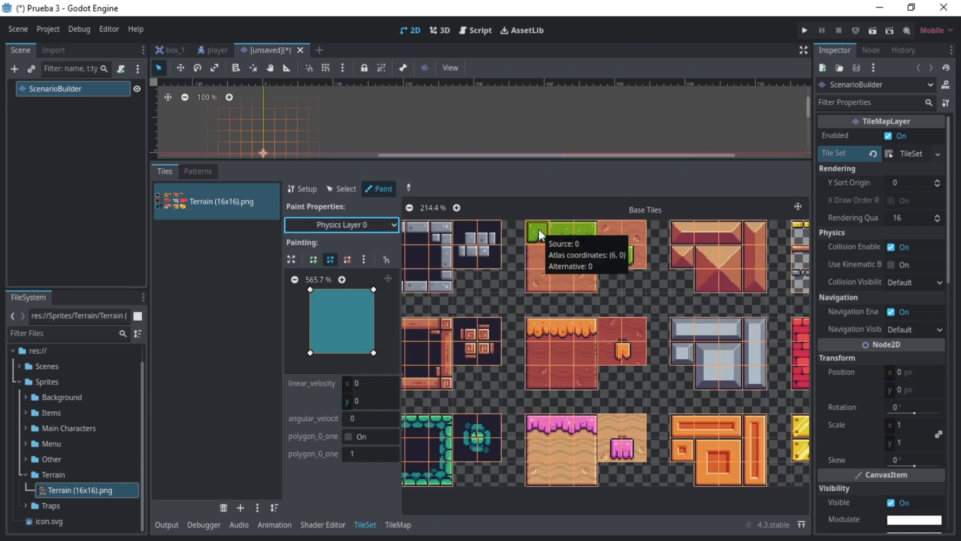
{"action": "mouse_move", "coordinate": [539, 229]}
{"action": "left_mouse_down"}
{"action": "mouse_move", "coordinate": [572, 284]}
{"action": "mouse_move", "coordinate": [570, 228]}
{"action": "left_mouse_up"}
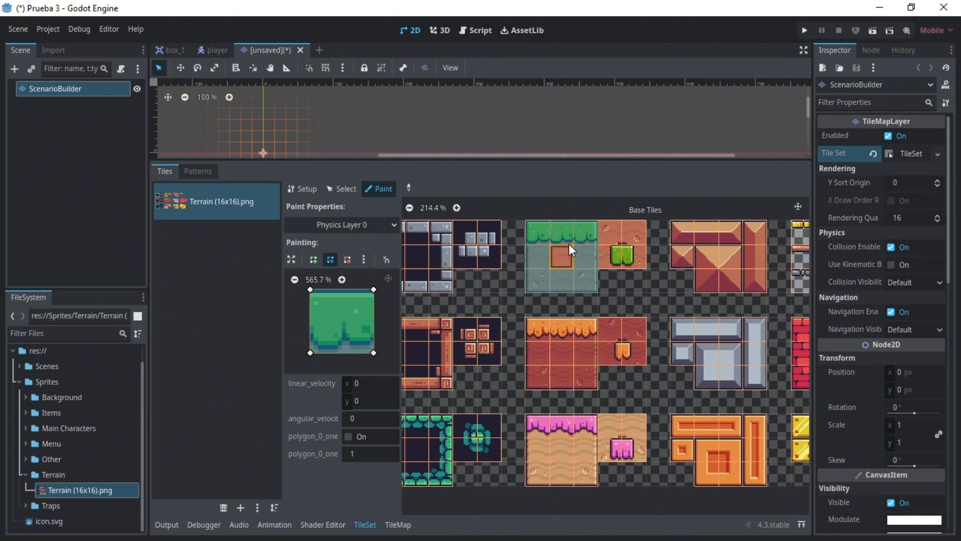
{"action": "mouse_move", "coordinate": [540, 334]}
{"action": "left_mouse_down"}
{"action": "mouse_move", "coordinate": [584, 329]}
{"action": "mouse_move", "coordinate": [548, 419]}
{"action": "mouse_move", "coordinate": [588, 470]}
{"action": "mouse_move", "coordinate": [538, 455]}
{"action": "left_mouse_up"}
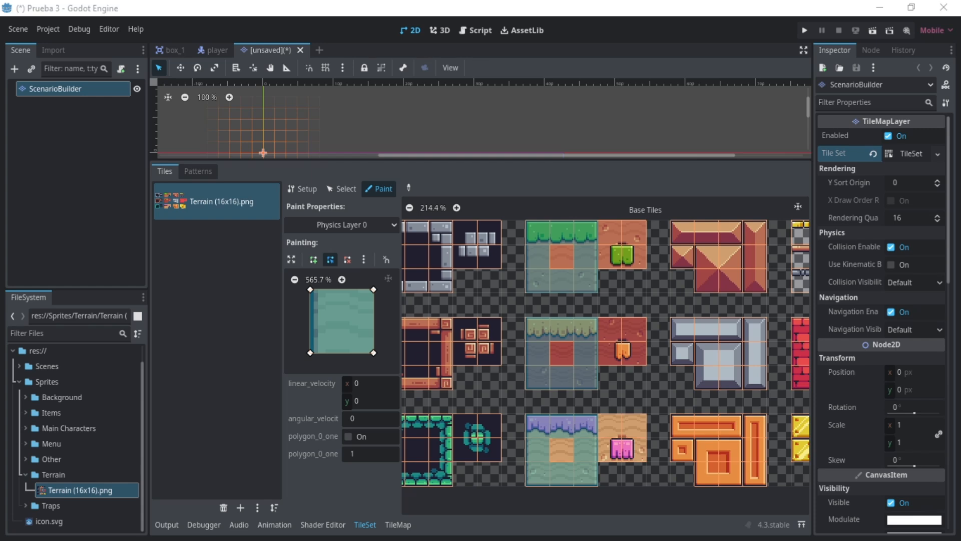
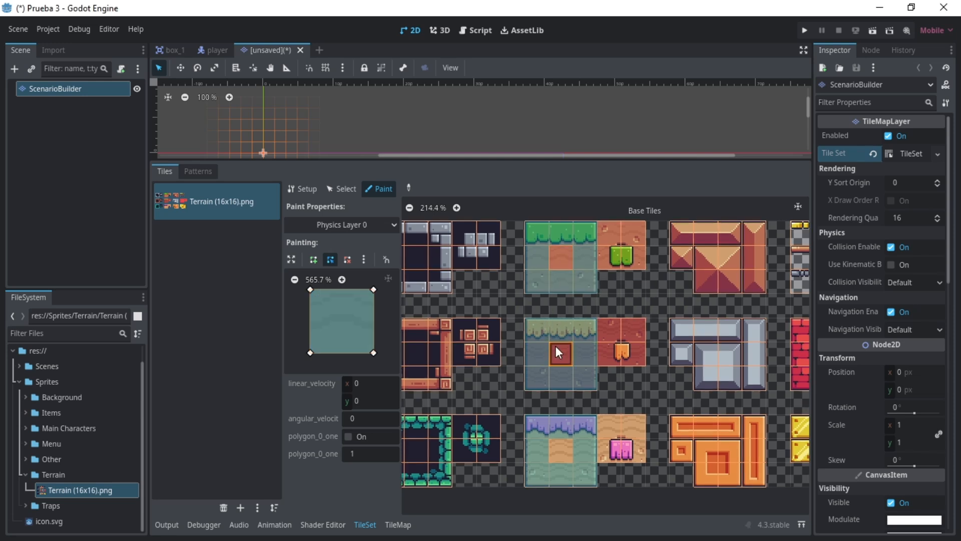
- Try out the Grass 1 terrain by painting overlapping rectangular areas in the ScenarioBuilder tile map
{"action": "left_click", "coordinate": [398, 524]}
{"action": "left_click", "coordinate": [193, 206]}
{"action": "left_click", "coordinate": [296, 194]}
{"action": "left_click_drag", "start_coordinate": [565, 161], "coordinate": [573, 403]}
{"action": "scroll", "coordinate": [308, 214], "scroll_direction": "up", "scroll_amount": 1}
{"action": "mouse_move", "coordinate": [308, 214]}
{"action": "left_mouse_down"}
{"action": "mouse_move", "coordinate": [325, 222]}
{"action": "mouse_move", "coordinate": [330, 243]}
{"action": "left_mouse_up"}
{"action": "left_click_drag", "start_coordinate": [286, 219], "coordinate": [455, 261]}
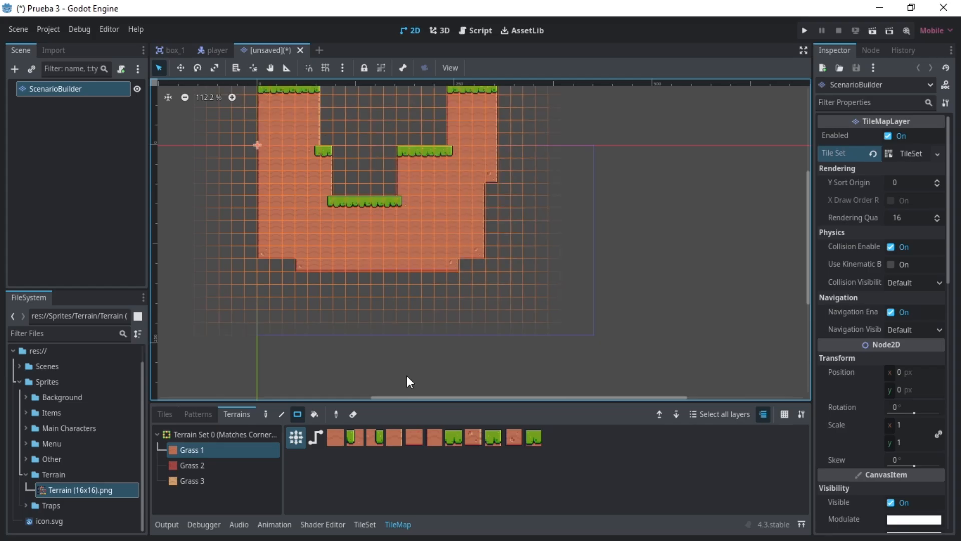
- Save the scene as scenario_builder.tscn in a new Level Structure folder inside Scenes
{"action": "left_click", "coordinate": [19, 28]}
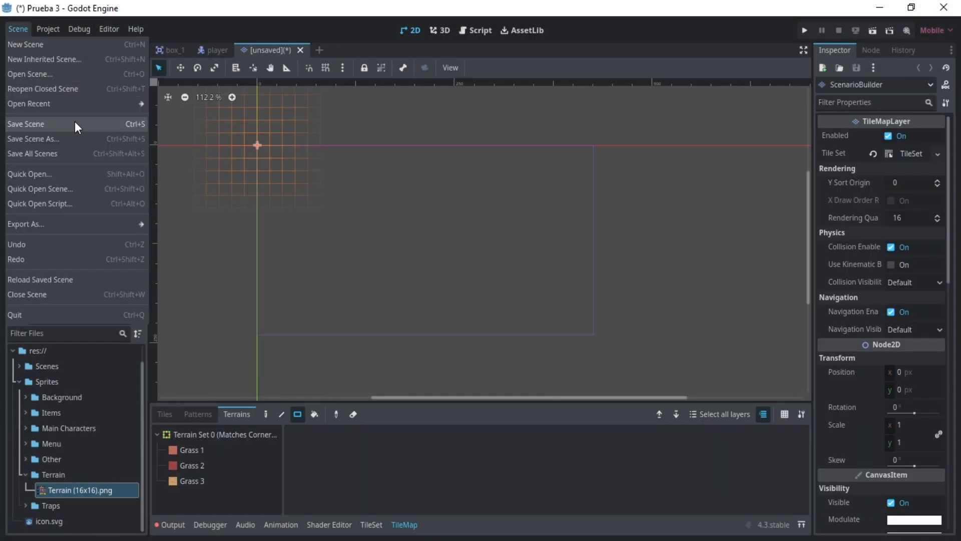
{"action": "left_click", "coordinate": [75, 122]}
{"action": "right_click", "coordinate": [440, 181]}
{"action": "left_click", "coordinate": [455, 187]}
{"action": "type", "text": "LevelStructure"}
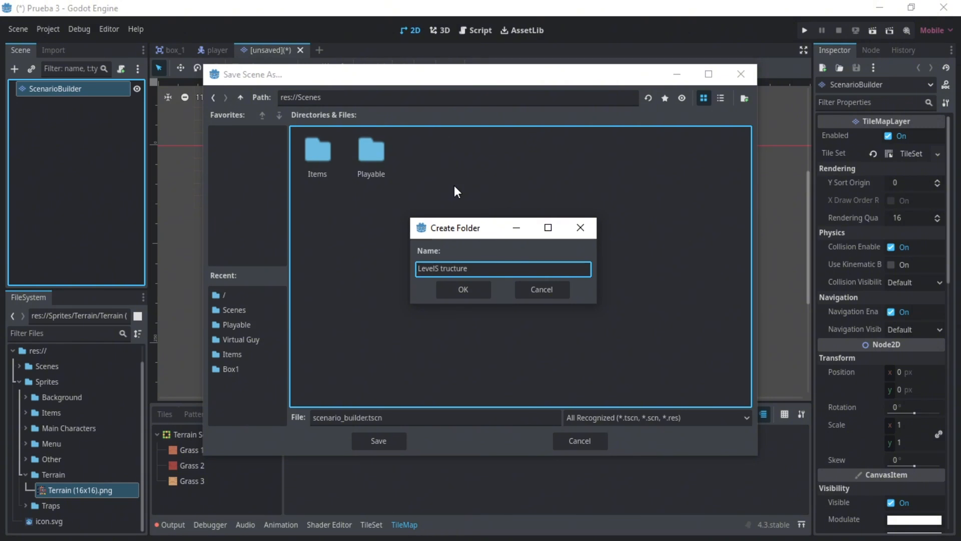
{"action": "key", "text": "Return"}
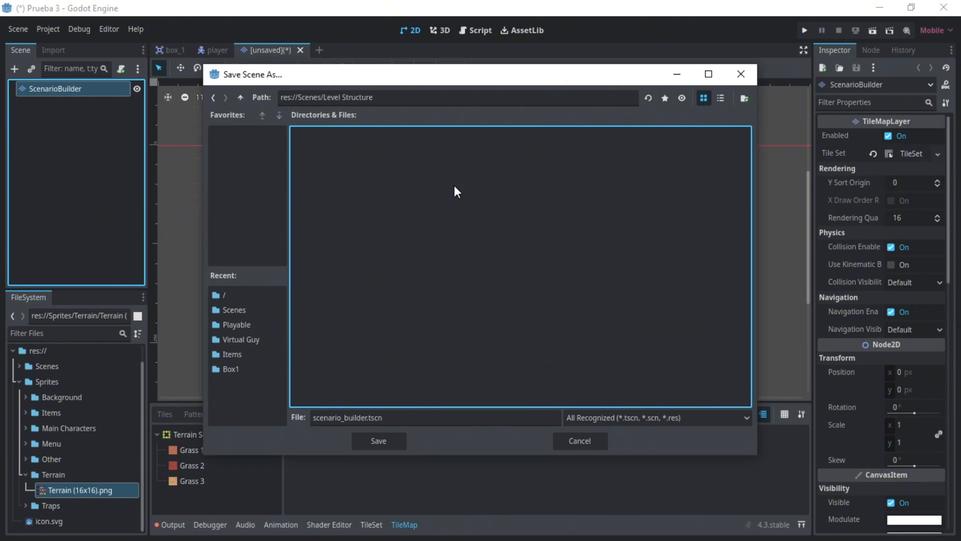
{"action": "left_click", "coordinate": [387, 435]}
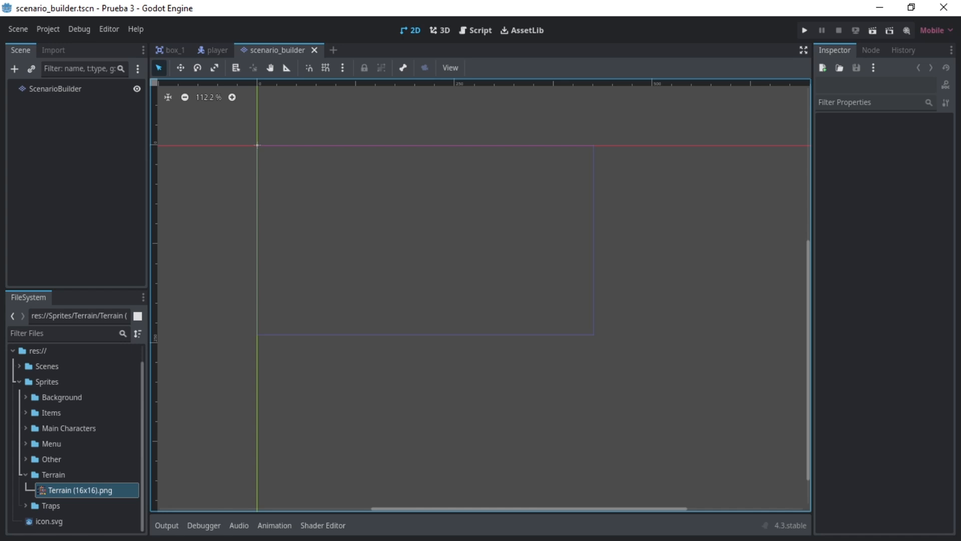
- Create a new scene with an Area2D root node and rename the root EntitiesDestroyer
{"action": "left_click", "coordinate": [333, 50]}
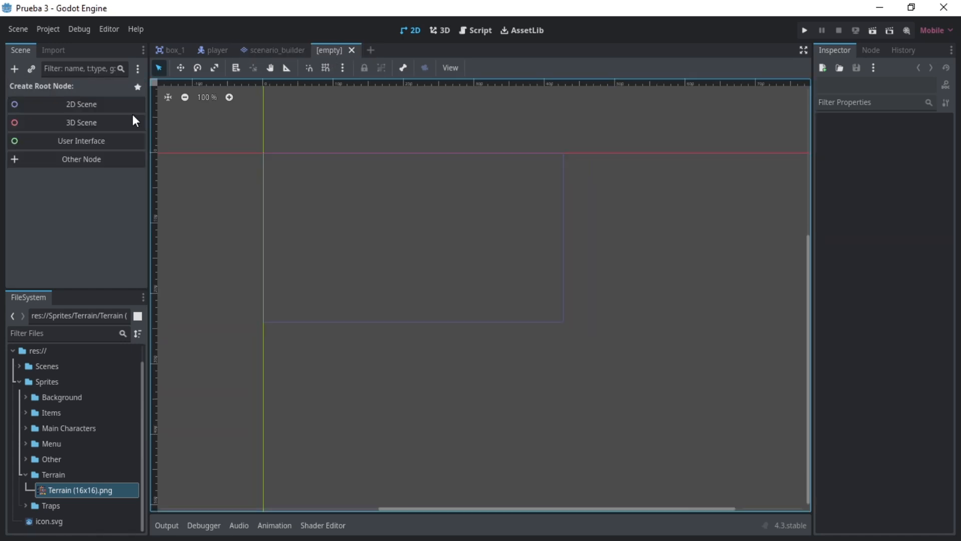
{"action": "left_click", "coordinate": [89, 163]}
{"action": "type", "text": "area2"}
{"action": "key", "text": "Return"}
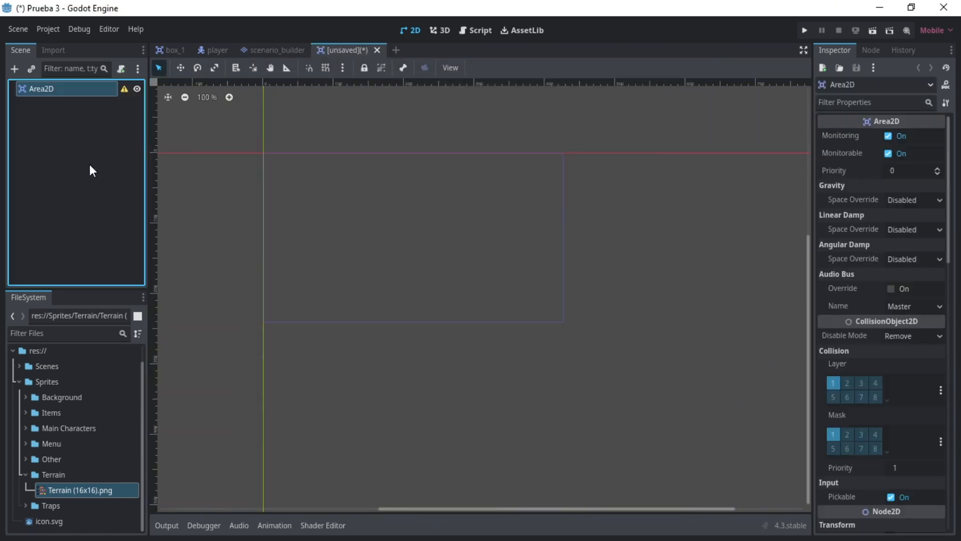
{"action": "left_click", "coordinate": [86, 156]}
{"action": "double_click", "coordinate": [59, 87]}
{"action": "type", "text": "EntitiesDestroyer"}
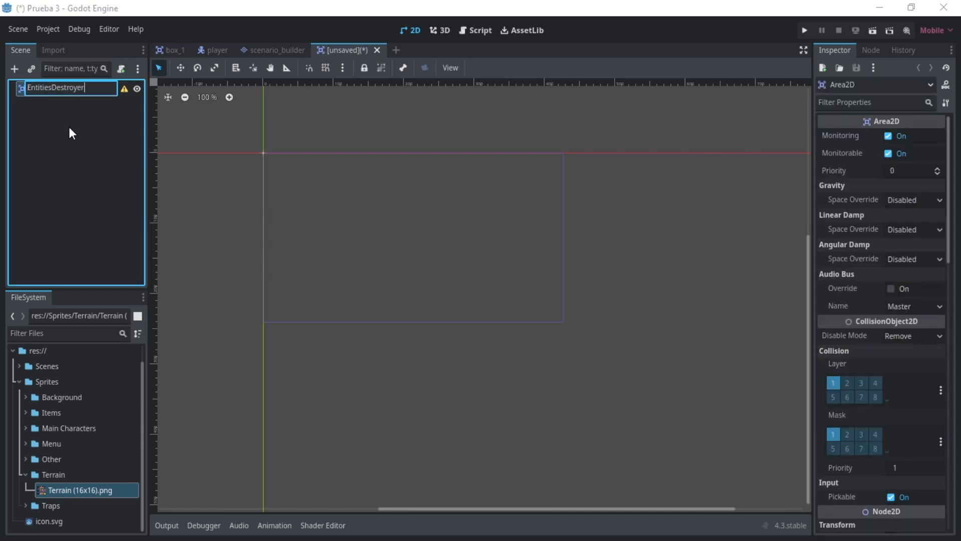
{"action": "key", "text": "Return"}
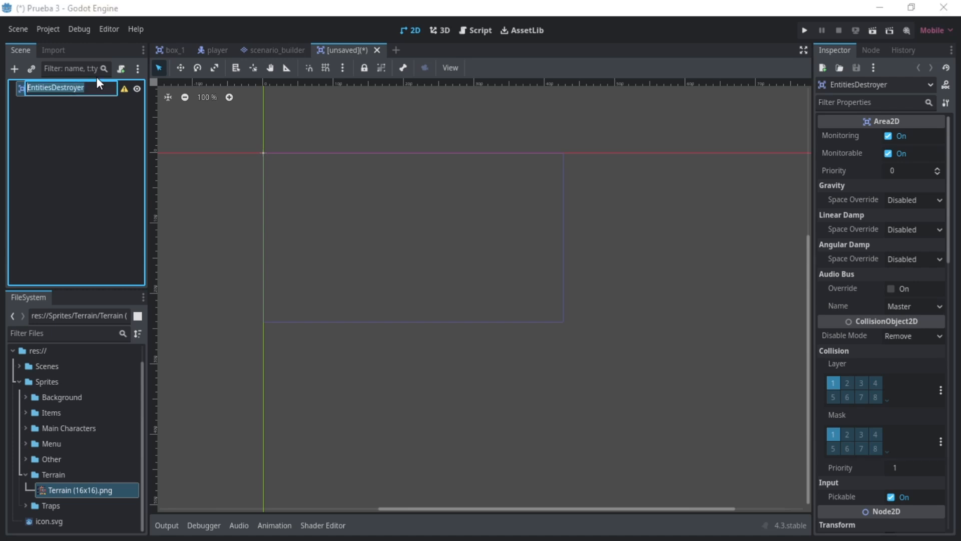
- Save the new scene as entities_destroyer.tscn in the Level Structure folder
{"action": "key", "text": "ctrl+s"}
{"action": "double_click", "coordinate": [320, 157]}
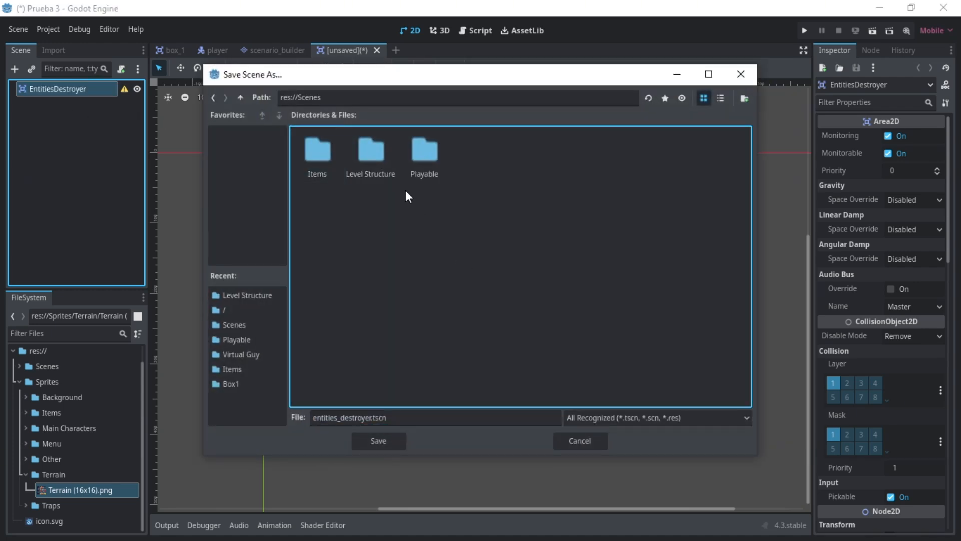
{"action": "double_click", "coordinate": [393, 180]}
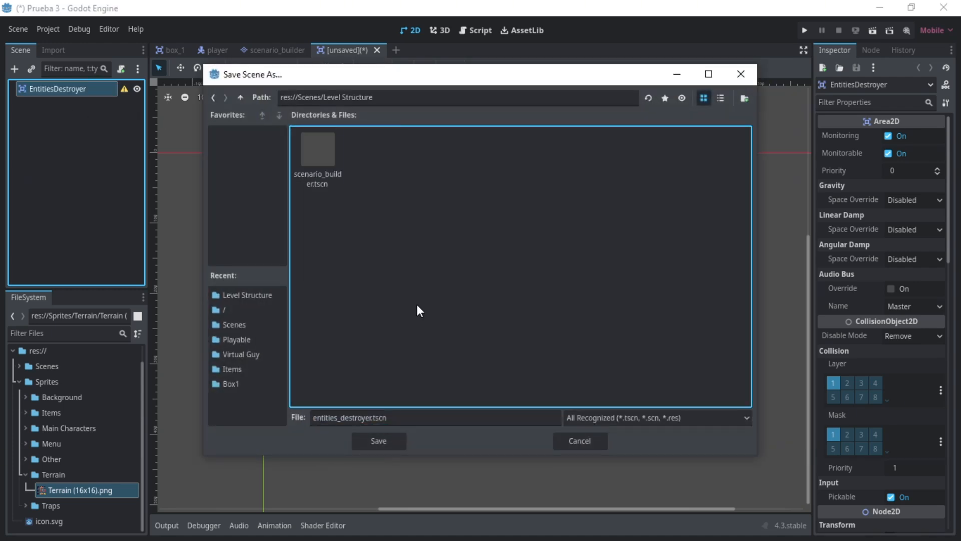
{"action": "left_click", "coordinate": [394, 440]}
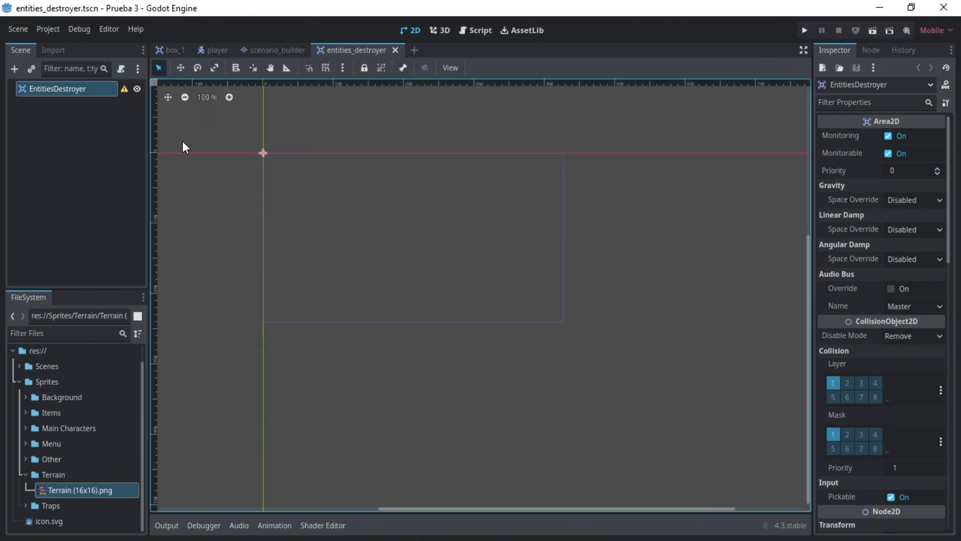
- Put EntitiesDestroyer on collision layer 4 only, set its mask to 2 and 3, and save the scene
{"action": "left_click", "coordinate": [876, 383]}
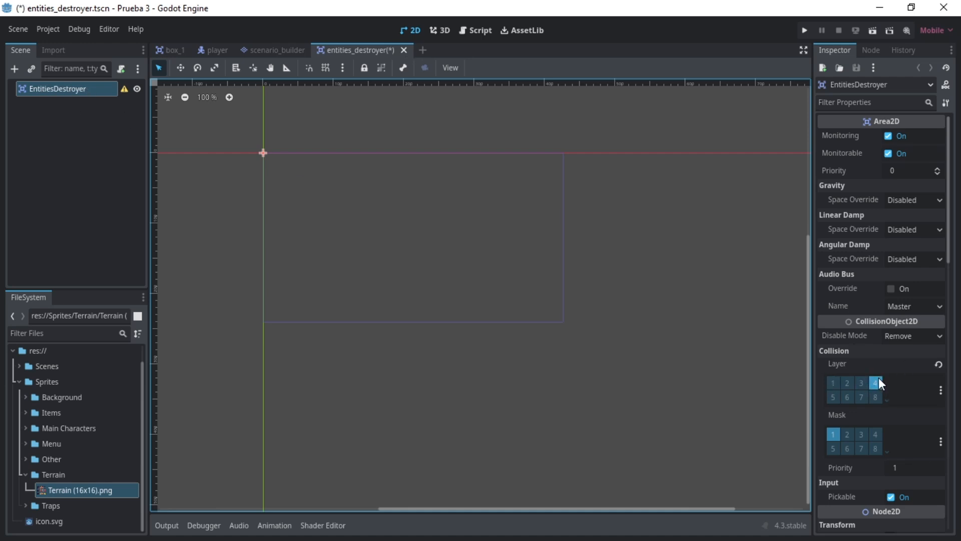
{"action": "left_click", "coordinate": [833, 434]}
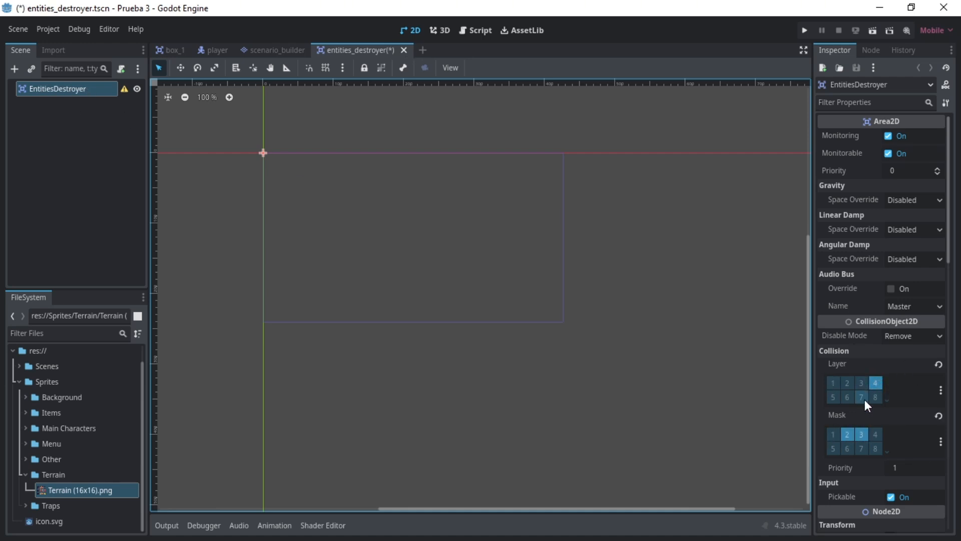
{"action": "left_click", "coordinate": [60, 144]}
{"action": "key", "text": "ctrl+s"}
- Attach a new GDScript named entities_destroyer.gd to the EntitiesDestroyer node
{"action": "left_click", "coordinate": [60, 88]}
{"action": "left_click", "coordinate": [121, 69]}
{"action": "left_click", "coordinate": [437, 352]}
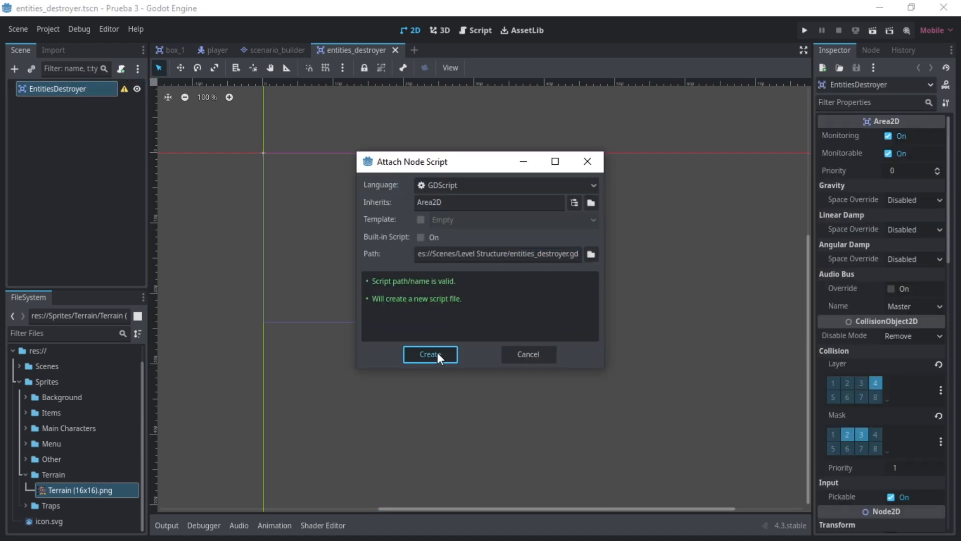
- Add a code region named GODOT METHODS with its closing #endregion below the extends line
{"action": "key", "text": "Return"}
{"action": "key", "text": "Return"}
{"action": "type", "text": "#region GODOT M"}
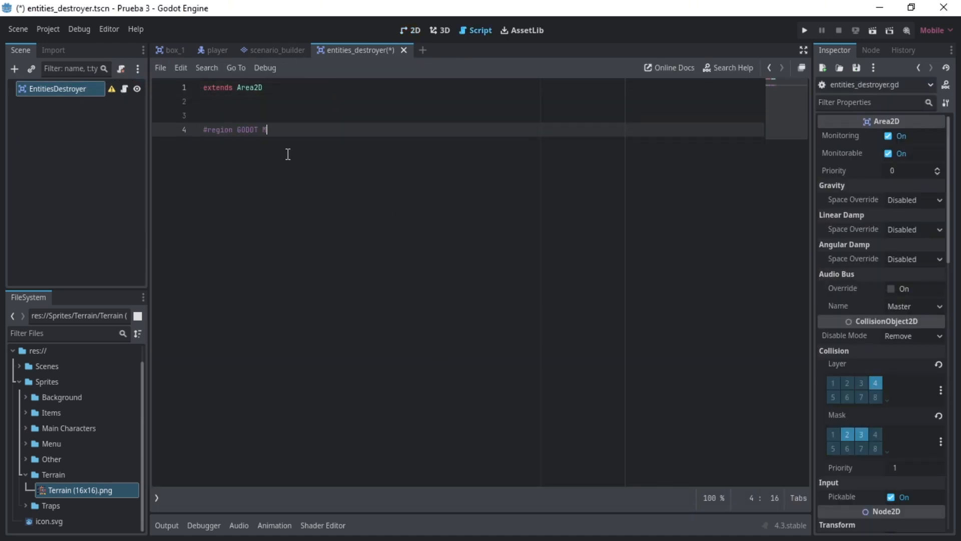
{"action": "type", "text": "ETHODS"}
{"action": "key", "text": "Return"}
{"action": "type", "text": "#enregion"}
{"action": "key", "text": "Left"}
{"action": "key", "text": "Left"}
{"action": "key", "text": "Left"}
{"action": "key", "text": "Left"}
{"action": "key", "text": "Left"}
{"action": "key", "text": "Left"}
{"action": "type", "text": "d"}
{"action": "key", "text": "End"}
- Duplicate the GODOT METHODS region below itself and rename the copy SIGNAL METHODS
{"action": "key", "text": "shift+Up"}
{"action": "key", "text": "shift+Home"}
{"action": "key", "text": "ctrl+c"}
{"action": "key", "text": "Right"}
{"action": "key", "text": "Return"}
{"action": "key", "text": "ctrl+v"}
{"action": "key", "text": "Up"}
{"action": "key", "text": "Right"}
{"action": "key", "text": "Right"}
{"action": "key", "text": "Right"}
{"action": "key", "text": "BackSpace"}
{"action": "key", "text": "BackSpace"}
{"action": "key", "text": "BackSpace"}
{"action": "key", "text": "BackSpace"}
{"action": "key", "text": "BackSpace"}
{"action": "type", "text": "SUGBA"}
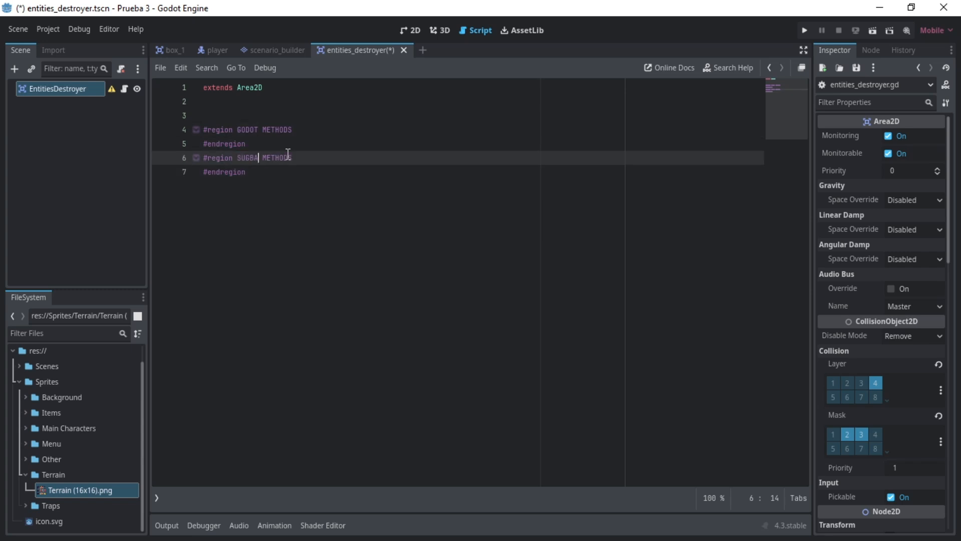
{"action": "key", "text": "BackSpace"}
{"action": "key", "text": "BackSpace"}
{"action": "key", "text": "BackSpace"}
{"action": "key", "text": "BackSpace"}
{"action": "type", "text": "IGNAL"}
- Write a _ready() -> void function in the GODOT METHODS region that connects body_entered to _on_body_entered
{"action": "key", "text": "Up"}
{"action": "key", "text": "Up"}
{"action": "key", "text": "End"}
{"action": "key", "text": "Return"}
{"action": "type", "text": "func _ready() -> void:"}
{"action": "key", "text": "Return"}
{"action": "type", "text": "bod"}
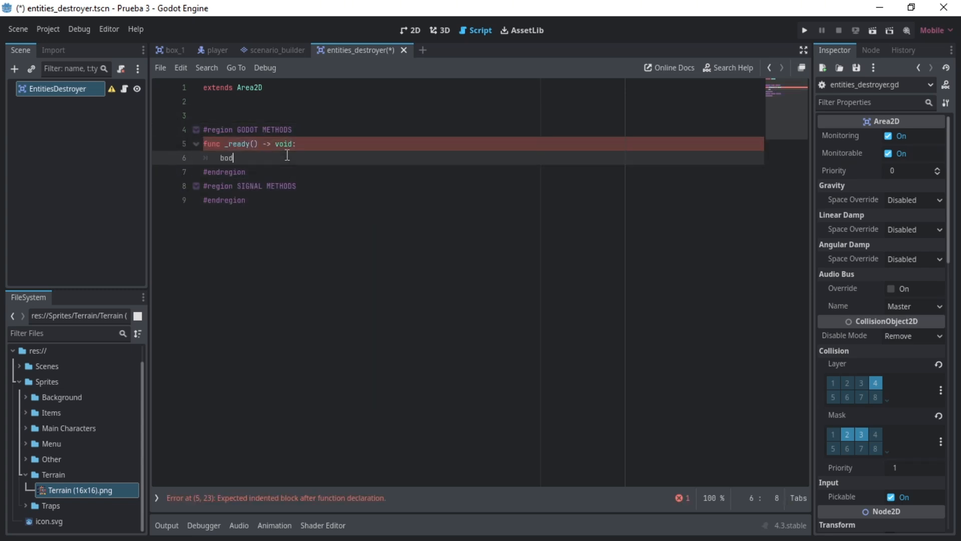
{"action": "type", "text": "y_entered.connect(_on_body_entered)"}
{"action": "key", "text": "Return"}
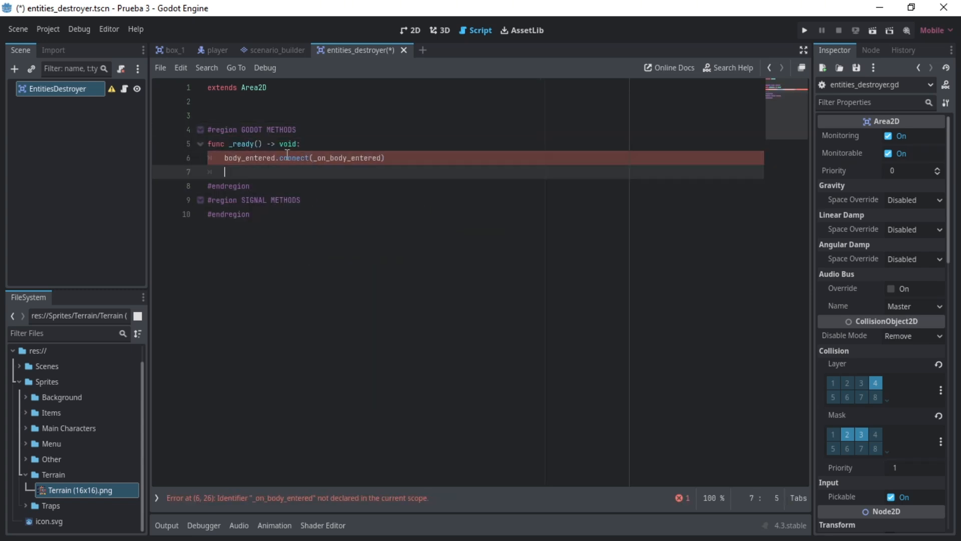
{"action": "key", "text": "BackSpace"}
{"action": "key", "text": "Return"}
- In the SIGNAL METHODS region, write _on_body_entered(body: Node2D) -> void calling body.die() if body is Player, and save
{"action": "key", "text": "Down"}
{"action": "key", "text": "Down"}
{"action": "key", "text": "End"}
{"action": "key", "text": "Return"}
{"action": "type", "text": "func _on_body_entered(body: Node2D) -> v"}
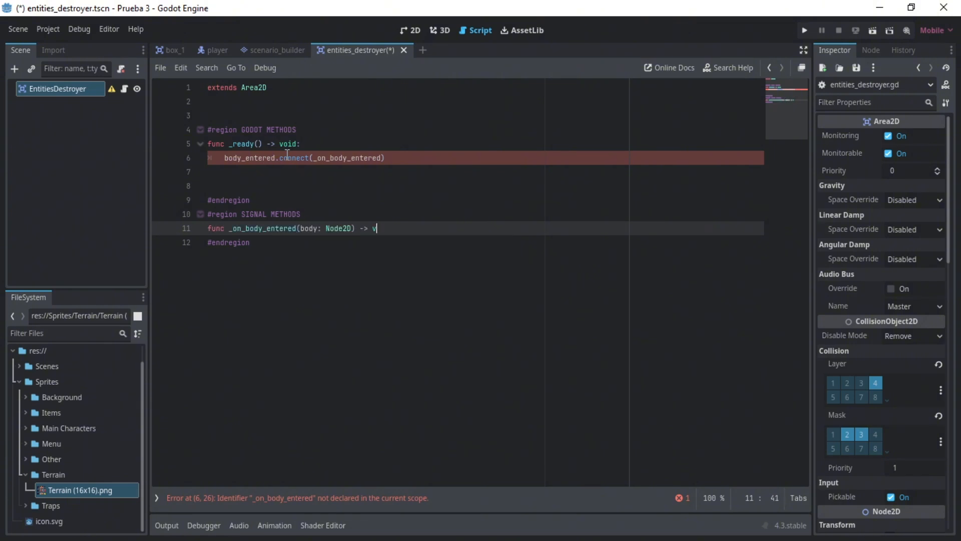
{"action": "type", "text": "oid:"}
{"action": "key", "text": "Return"}
{"action": "type", "text": "if body is Player:"}
{"action": "key", "text": "Return"}
{"action": "type", "text": "body.die()"}
{"action": "key", "text": "ctrl+s"}
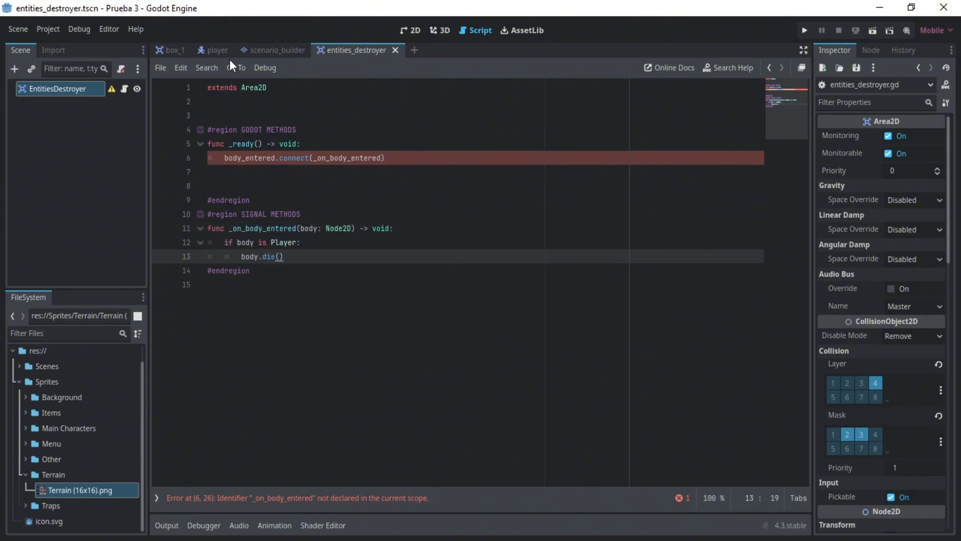
{"action": "left_click", "coordinate": [221, 50]}
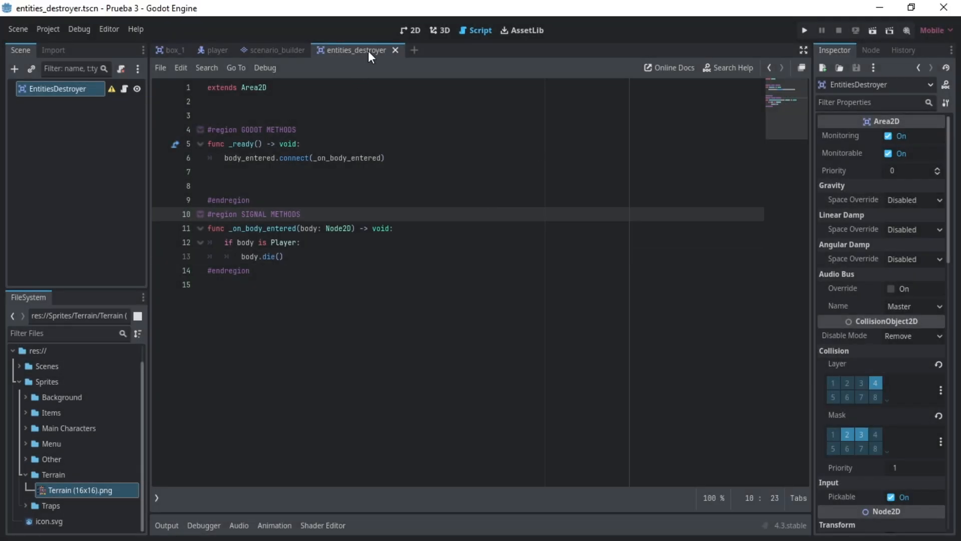
- Create another new scene with a StaticBody2D as its root node
{"action": "left_click", "coordinate": [414, 50]}
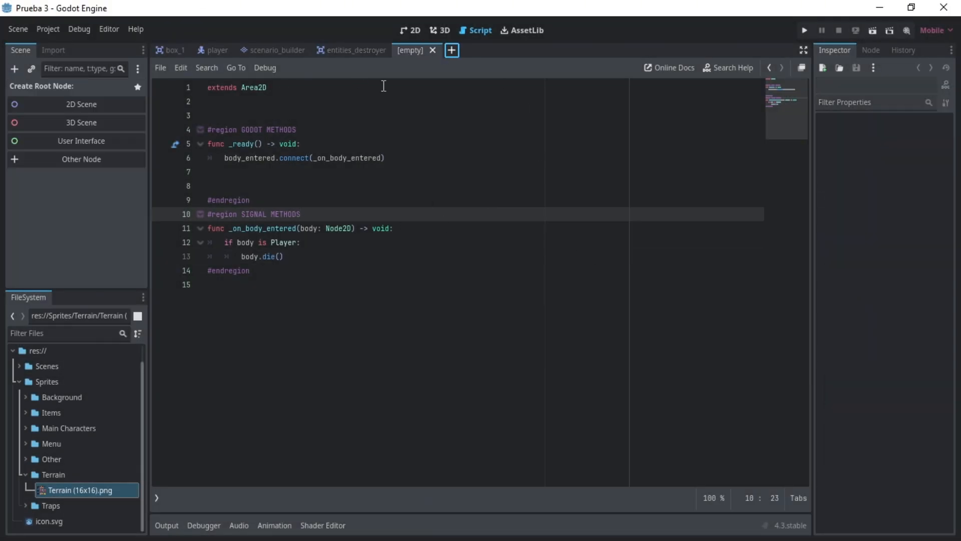
{"action": "left_click", "coordinate": [89, 159]}
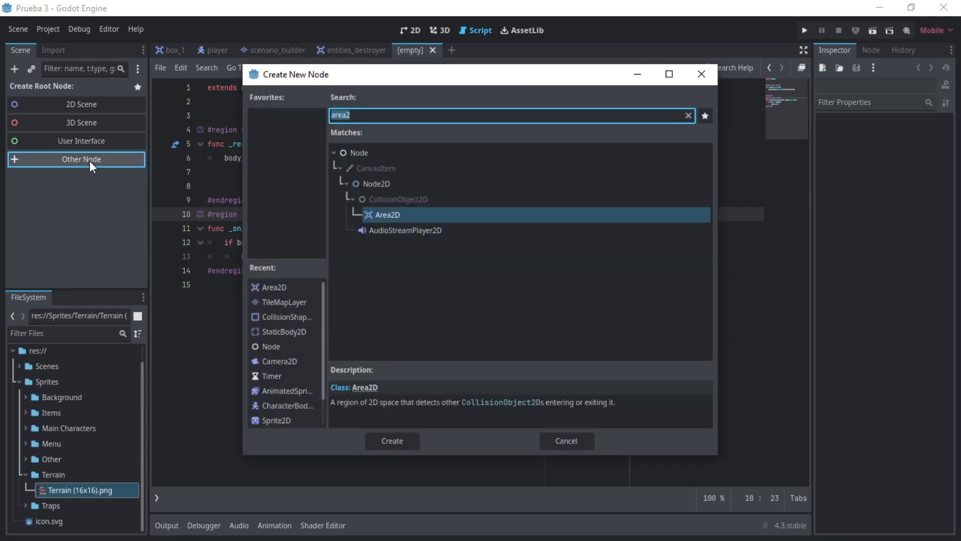
{"action": "left_click", "coordinate": [410, 115]}
{"action": "key", "text": "BackSpace"}
{"action": "key", "text": "BackSpace"}
{"action": "key", "text": "BackSpace"}
{"action": "key", "text": "BackSpace"}
{"action": "key", "text": "BackSpace"}
{"action": "type", "text": "st"}
{"action": "key", "text": "Return"}
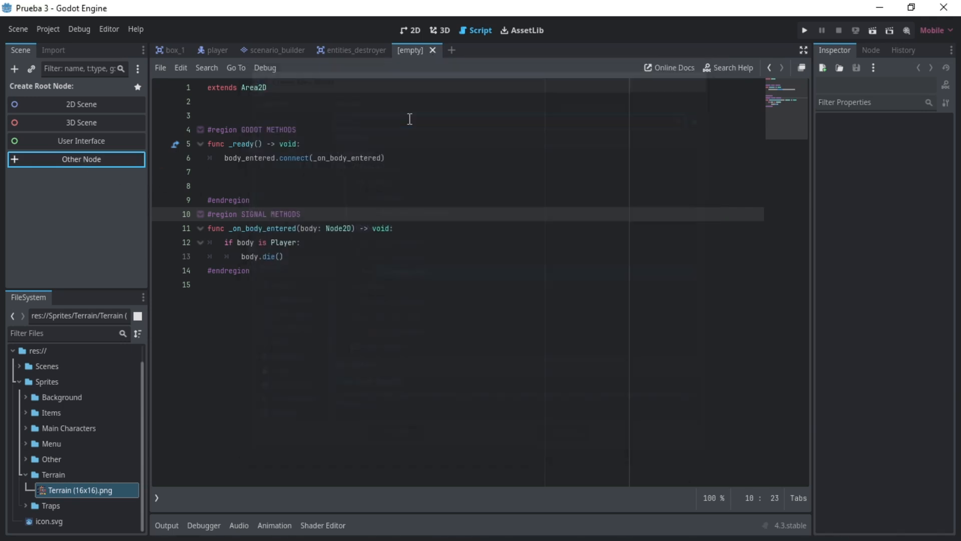
- Switch to the 2D view and rename the StaticBody2D root Level_Start
{"action": "left_click", "coordinate": [402, 34]}
{"action": "scroll", "coordinate": [201, 138], "scroll_direction": "up", "scroll_amount": 13}
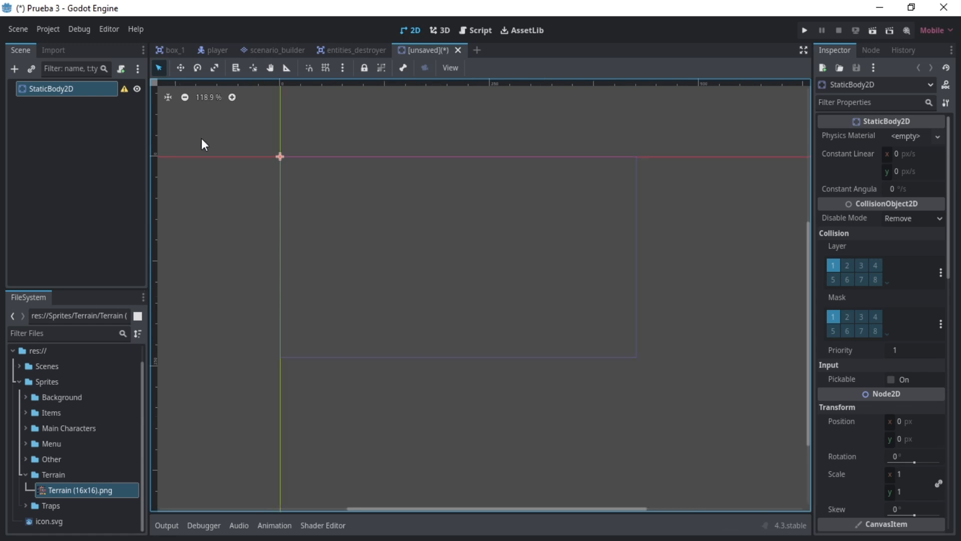
{"action": "double_click", "coordinate": [71, 89]}
{"action": "type", "text": "S"}
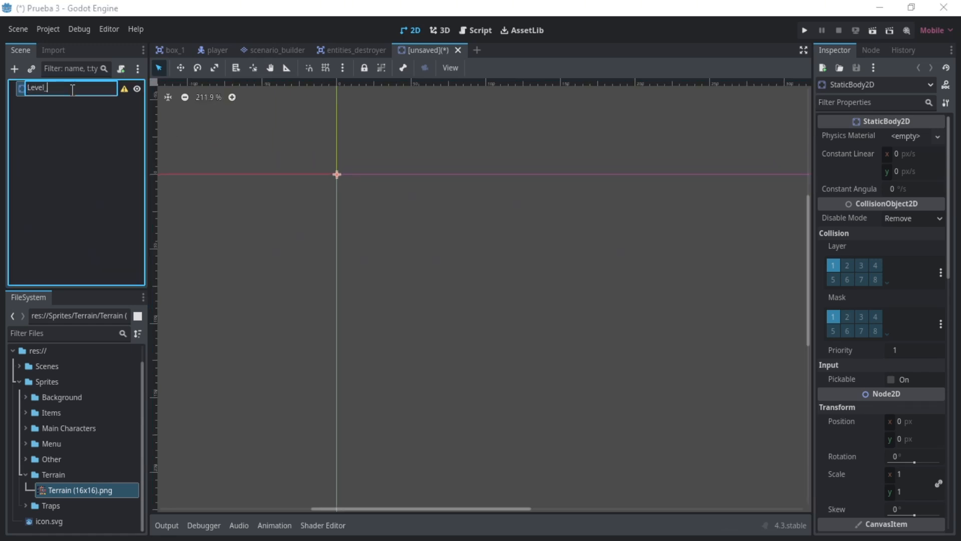
{"action": "type", "text": "tart"}
{"action": "key", "text": "Return"}
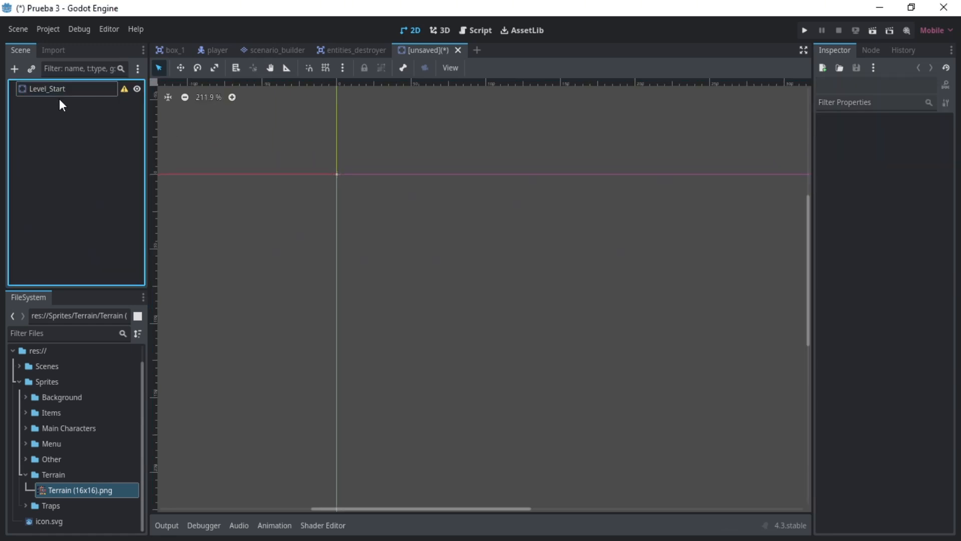
- Add AnimatedSprite2D, Marker2D and CollisionShape2D nodes as children of Level_Start
{"action": "key", "text": "ctrl+a"}
{"action": "type", "text": "animated"}
{"action": "key", "text": "Return"}
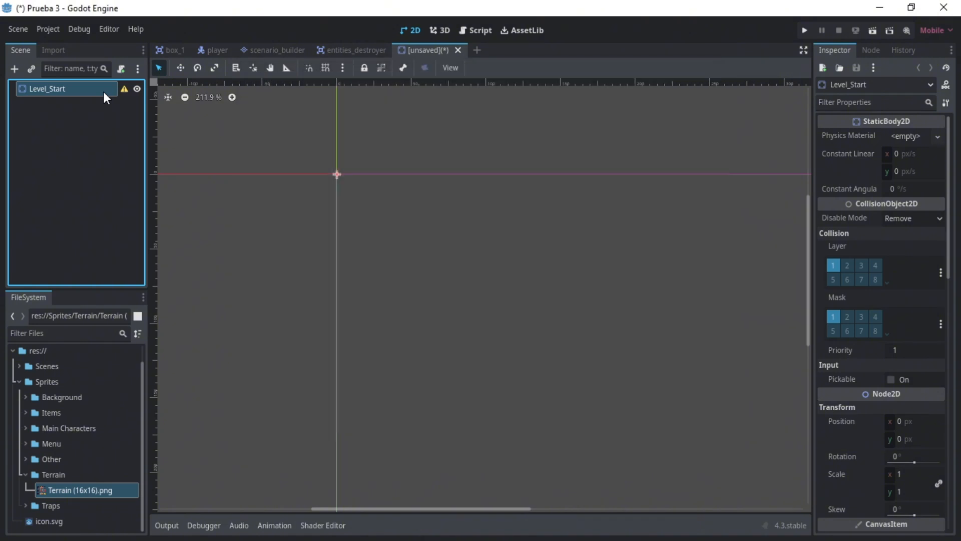
{"action": "left_click", "coordinate": [104, 91]}
{"action": "key", "text": "ctrl+a"}
{"action": "type", "text": "marke"}
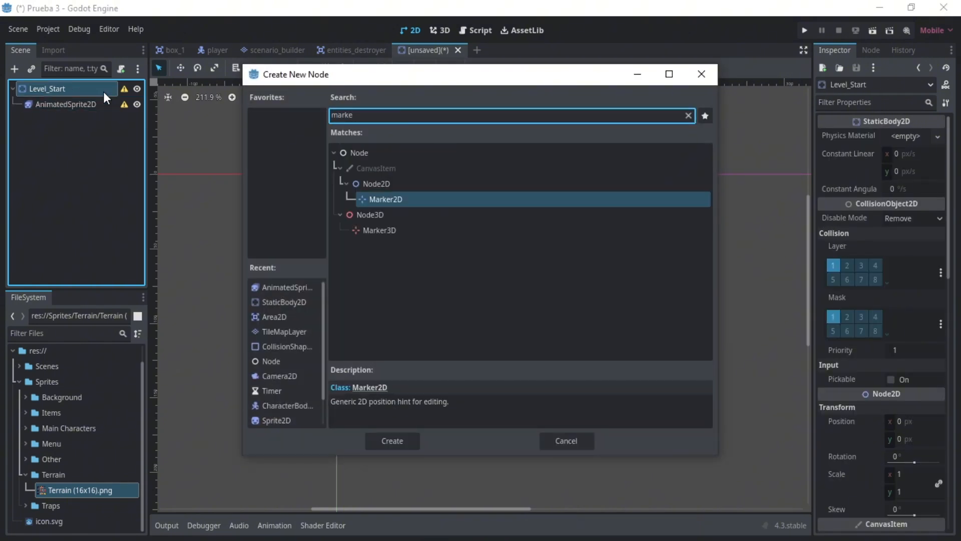
{"action": "key", "text": "Return"}
{"action": "left_click", "coordinate": [104, 92]}
{"action": "key", "text": "ctrl+a"}
{"action": "type", "text": "collisio"}
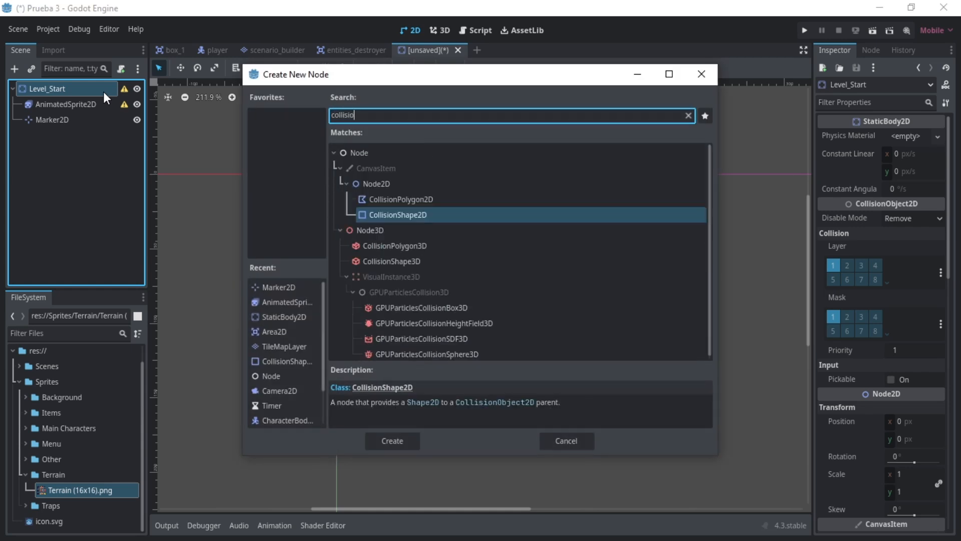
{"action": "key", "text": "Return"}
- Give the AnimatedSprite2D a new SpriteFrames resource and open it for editing
{"action": "left_click", "coordinate": [74, 105]}
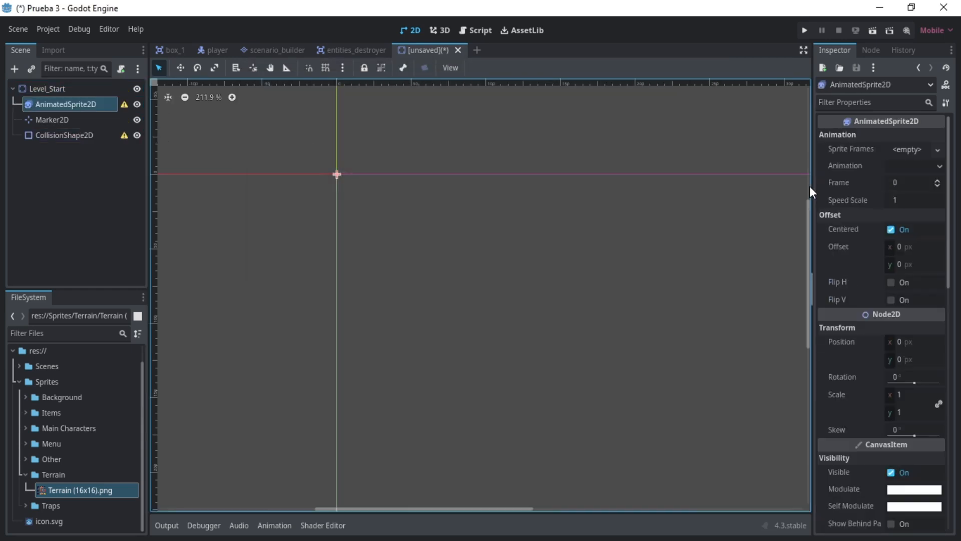
{"action": "left_click", "coordinate": [907, 150]}
{"action": "left_click", "coordinate": [908, 166]}
{"action": "left_click", "coordinate": [908, 149]}
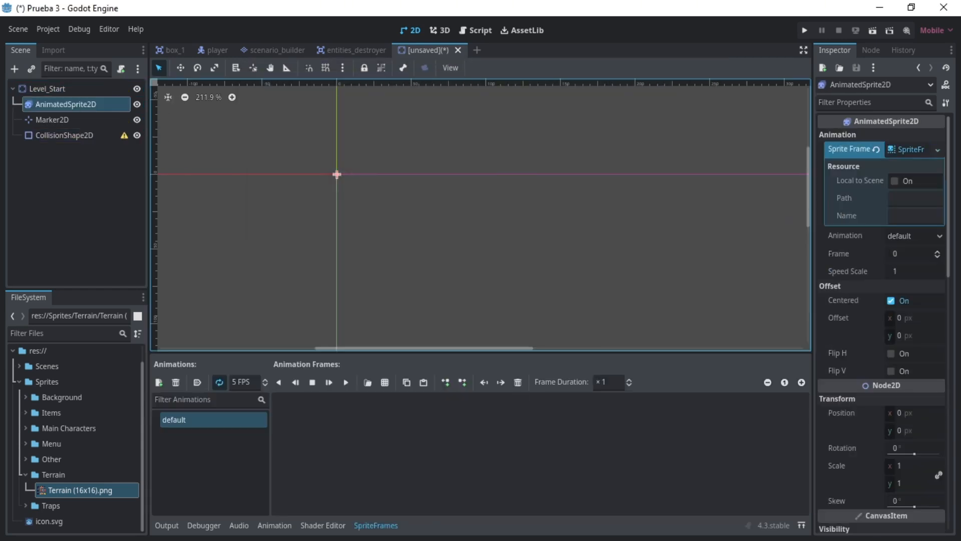
- Browse the project files down to the Sprites/Items/Checkpoints/Start folder to locate the start sprites
{"action": "scroll", "coordinate": [20, 435], "scroll_direction": "up", "scroll_amount": 1}
{"action": "left_click", "coordinate": [25, 431]}
{"action": "scroll", "coordinate": [26, 430], "scroll_direction": "down", "scroll_amount": 4}
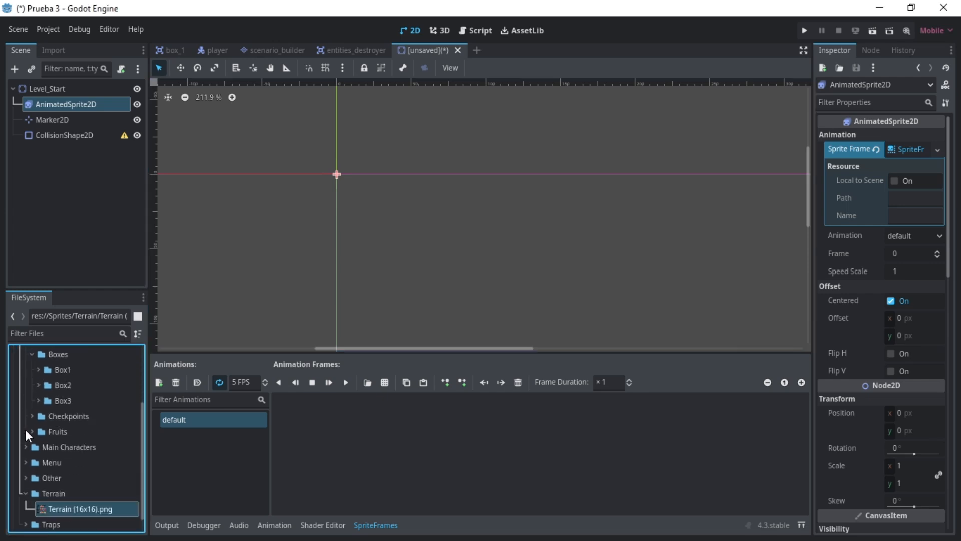
{"action": "left_click", "coordinate": [31, 418]}
{"action": "left_click", "coordinate": [39, 463]}
{"action": "scroll", "coordinate": [103, 428], "scroll_direction": "down", "scroll_amount": 3}
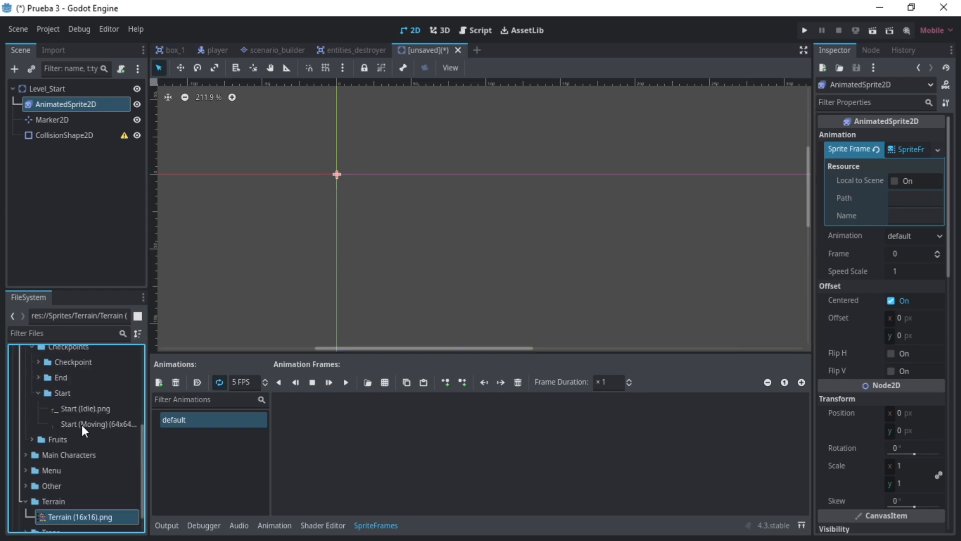
- Load the Start (Moving) sprite sheet from Sprites/Items/Checkpoints/Start as the source for the animation frames
{"action": "left_click", "coordinate": [386, 382]}
{"action": "double_click", "coordinate": [363, 151]}
{"action": "double_click", "coordinate": [366, 153]}
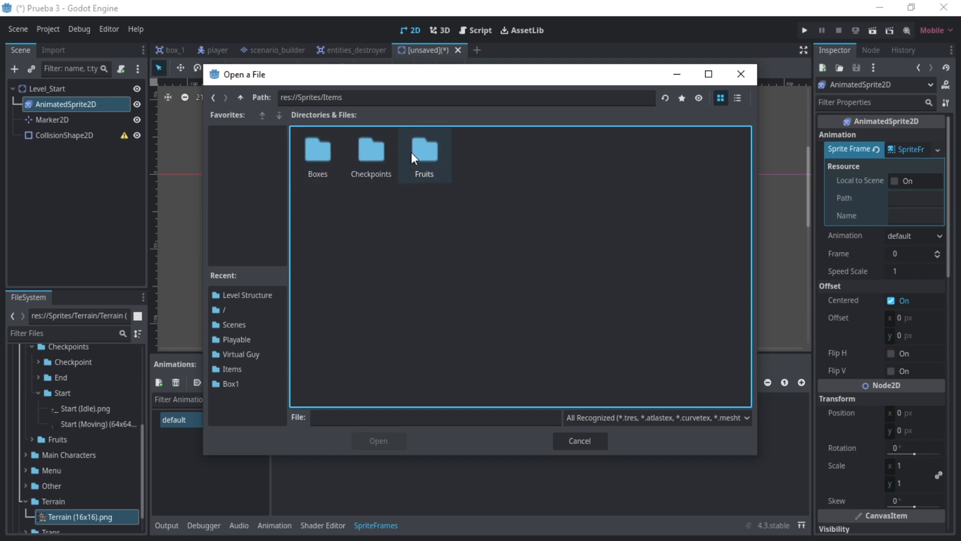
{"action": "double_click", "coordinate": [371, 150]}
{"action": "double_click", "coordinate": [424, 150]}
{"action": "left_click", "coordinate": [386, 151]}
{"action": "left_click", "coordinate": [359, 431]}
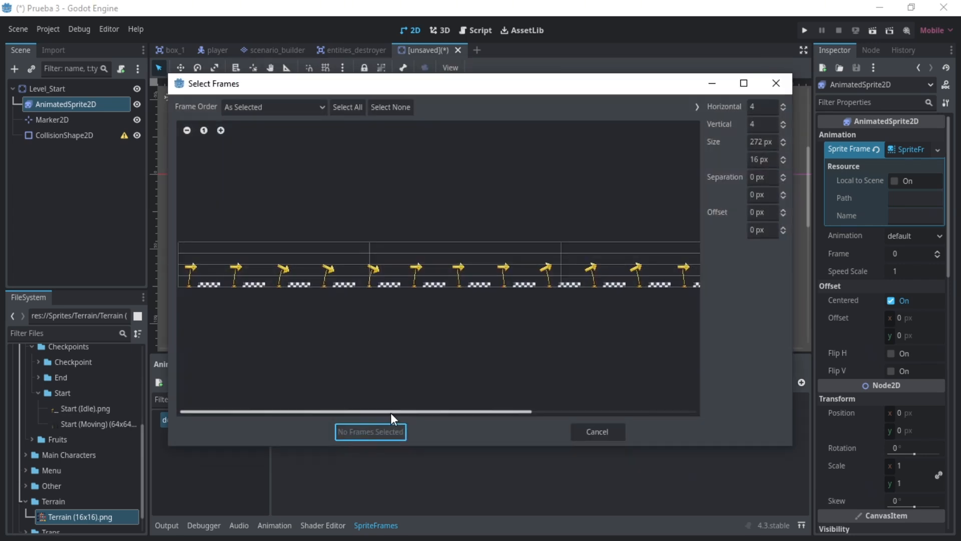
- Slice the sprite sheet into 17 horizontal frames and 1 vertical row
{"action": "left_click_drag", "start_coordinate": [391, 413], "coordinate": [601, 411]}
{"action": "left_click", "coordinate": [756, 124]}
{"action": "type", "text": "1"}
{"action": "left_click", "coordinate": [755, 108]}
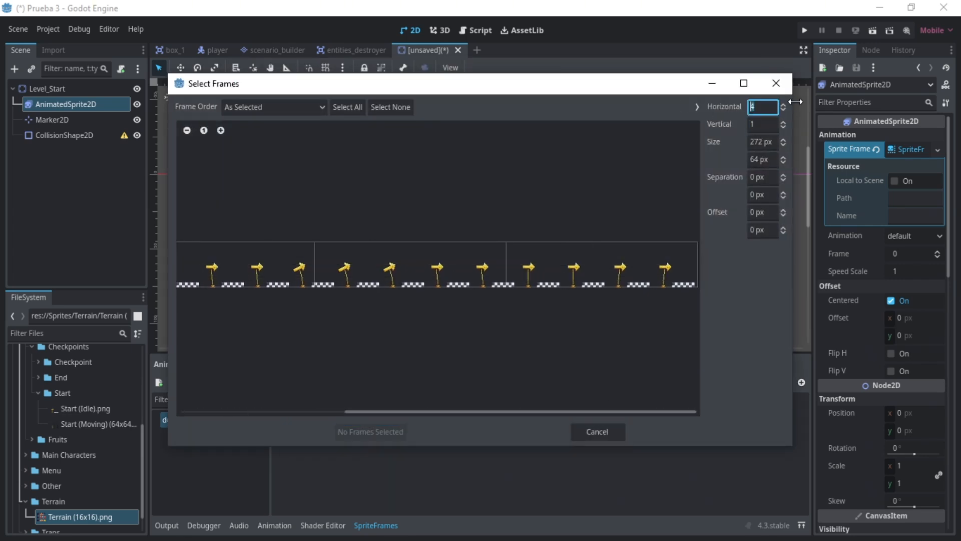
{"action": "type", "text": "12"}
{"action": "key", "text": "Return"}
{"action": "mouse_move", "coordinate": [685, 411]}
{"action": "left_mouse_down"}
{"action": "mouse_move", "coordinate": [496, 412]}
{"action": "mouse_move", "coordinate": [680, 392]}
{"action": "left_mouse_up"}
{"action": "left_click", "coordinate": [783, 105]}
{"action": "left_click", "coordinate": [783, 104]}
{"action": "left_click", "coordinate": [783, 103]}
{"action": "left_click", "coordinate": [783, 104]}
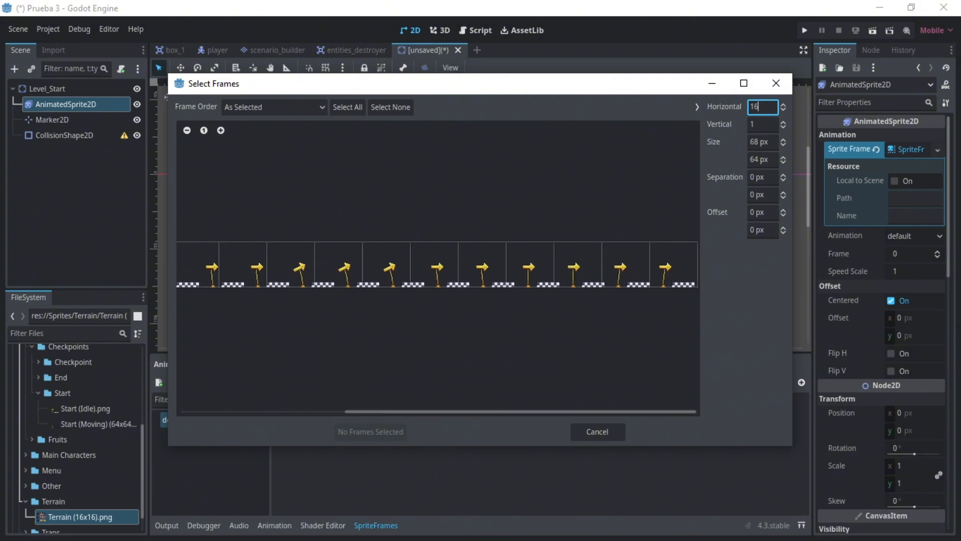
{"action": "left_click", "coordinate": [783, 104]}
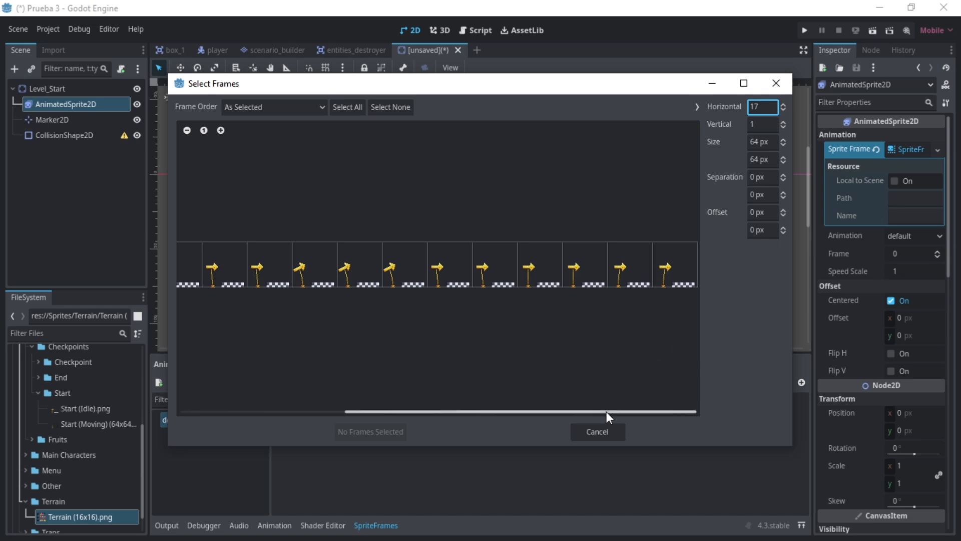
- Select every frame of the sliced sheet and add them to the default animation
{"action": "left_click_drag", "start_coordinate": [606, 412], "coordinate": [442, 412]}
{"action": "left_click", "coordinate": [347, 106]}
{"action": "left_click", "coordinate": [368, 431]}
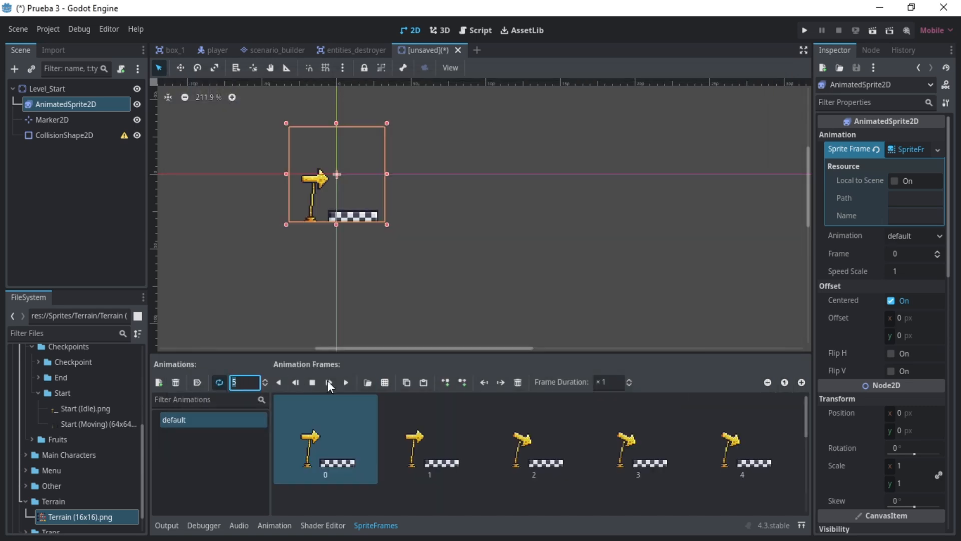
- Set the animation speed to 15 FPS and rename the default animation IDLE
{"action": "type", "text": "1"}
{"action": "left_click", "coordinate": [241, 420]}
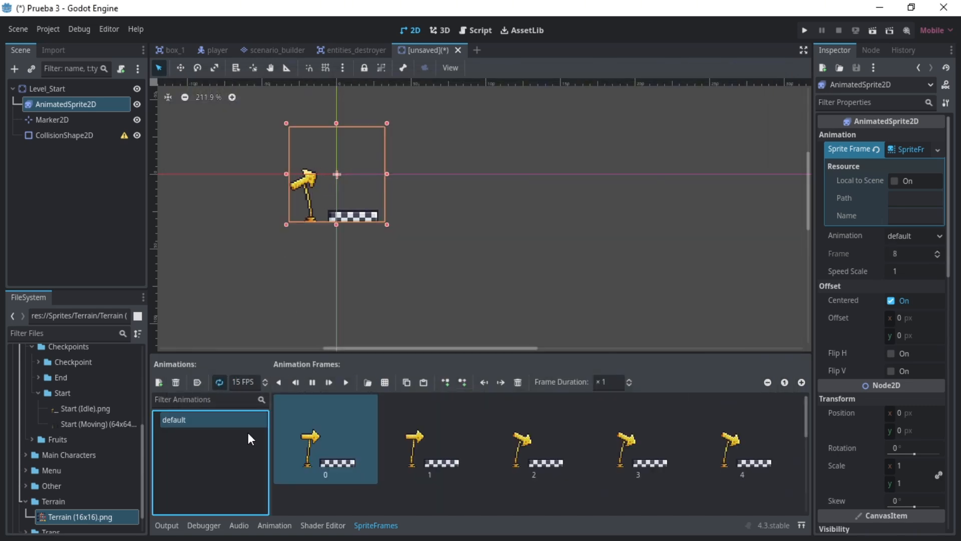
{"action": "type", "text": "IDLE"}
{"action": "key", "text": "Return"}
- Move the AnimatedSprite2D up, setting its Y position to -32 px so its base rests on the origin line
{"action": "left_click", "coordinate": [181, 67]}
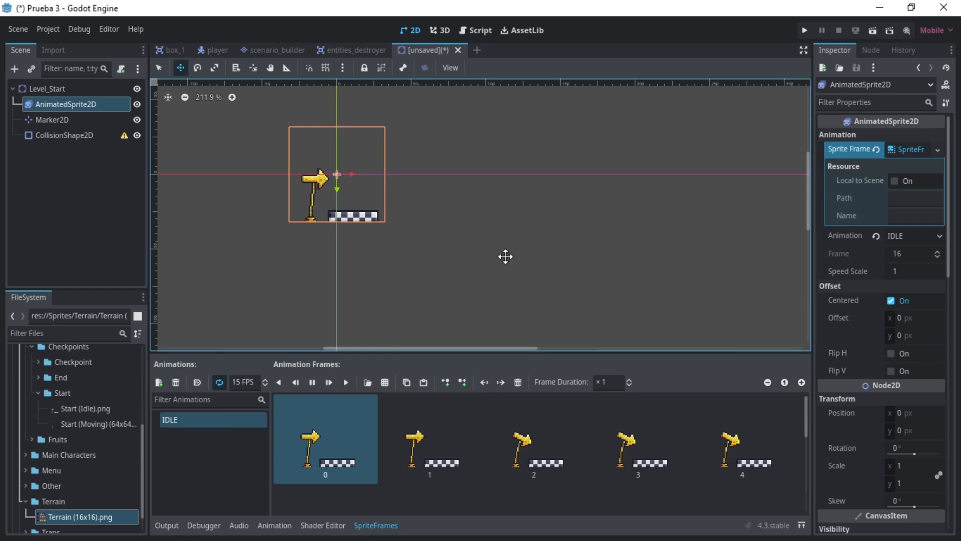
{"action": "left_click_drag", "start_coordinate": [347, 254], "coordinate": [348, 208]}
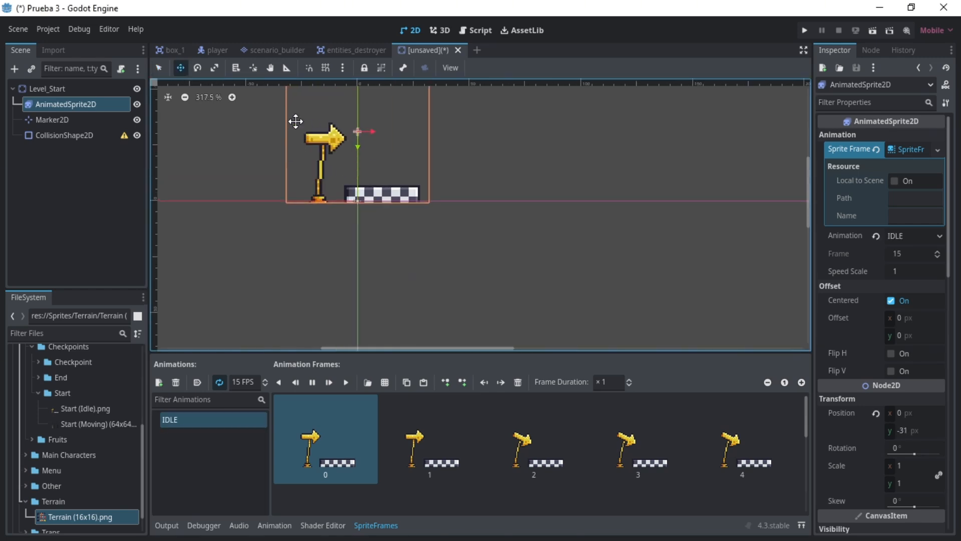
{"action": "scroll", "coordinate": [412, 221], "scroll_direction": "up", "scroll_amount": 7}
{"action": "left_click", "coordinate": [918, 431]}
{"action": "type", "text": "-32"}
{"action": "left_click", "coordinate": [97, 206]}
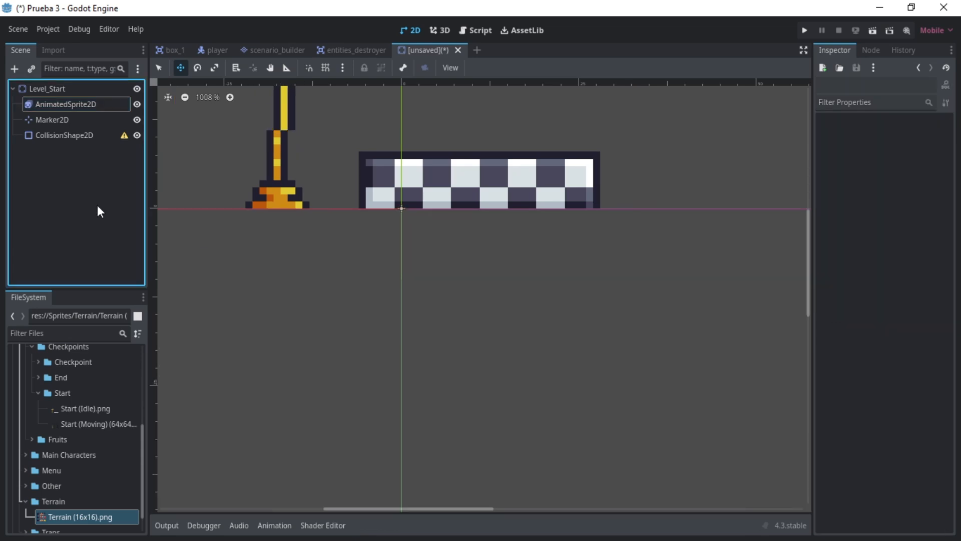
- Rename the Marker2D node SpawnPosition
{"action": "scroll", "coordinate": [395, 172], "scroll_direction": "down", "scroll_amount": 16}
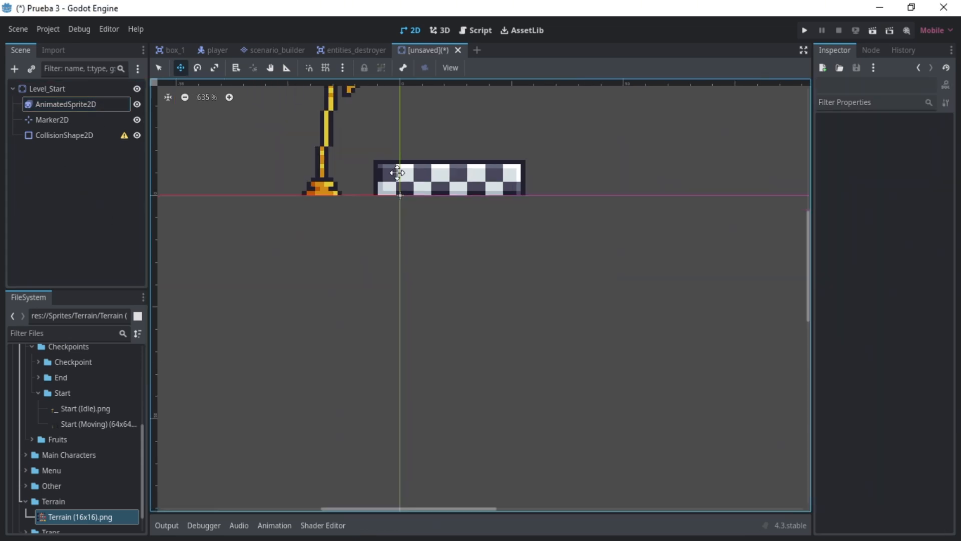
{"action": "left_click", "coordinate": [396, 173]}
{"action": "left_click_drag", "start_coordinate": [811, 244], "coordinate": [809, 215]}
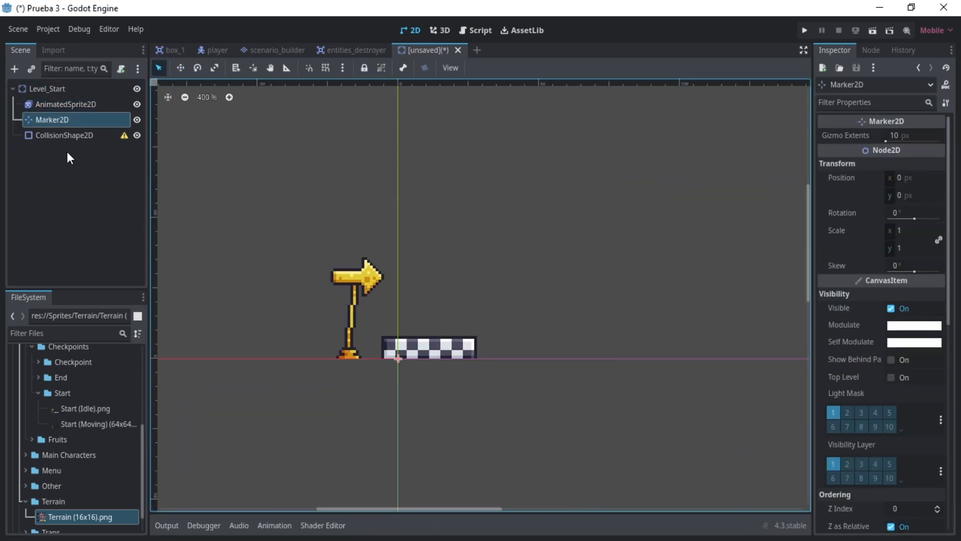
{"action": "left_click", "coordinate": [87, 120]}
{"action": "double_click", "coordinate": [86, 120]}
{"action": "type", "text": "SpawnPosition"}
{"action": "key", "text": "Return"}
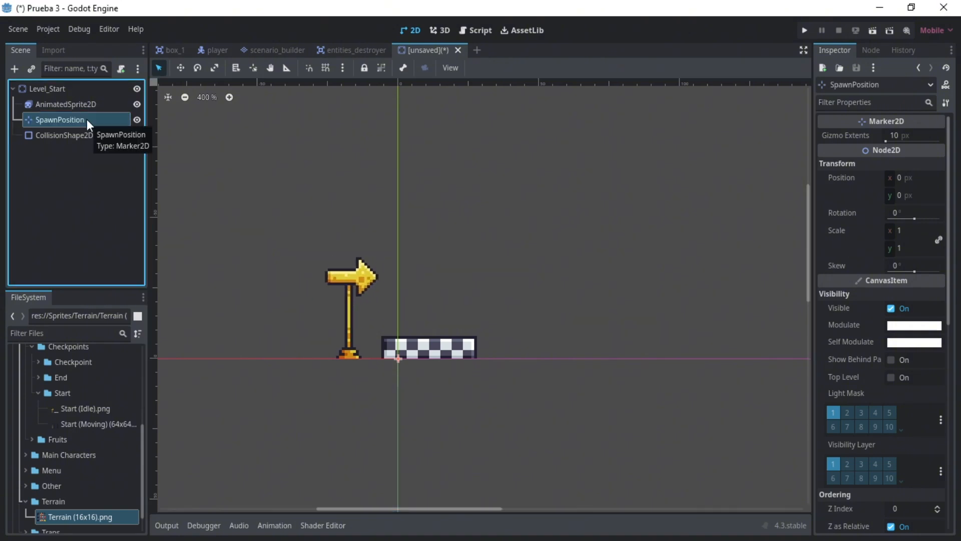
- Move the SpawnPosition marker to the middle of the checkered platform's upper edge
{"action": "mouse_move", "coordinate": [414, 362]}
{"action": "left_mouse_down"}
{"action": "mouse_move", "coordinate": [445, 365]}
{"action": "mouse_move", "coordinate": [431, 374]}
{"action": "mouse_move", "coordinate": [430, 362]}
{"action": "left_mouse_up"}
{"action": "scroll", "coordinate": [424, 331], "scroll_direction": "up", "scroll_amount": 7}
{"action": "scroll", "coordinate": [423, 331], "scroll_direction": "up", "scroll_amount": 4}
- Assign a new rectangle shape to the CollisionShape2D
{"action": "left_click", "coordinate": [50, 136]}
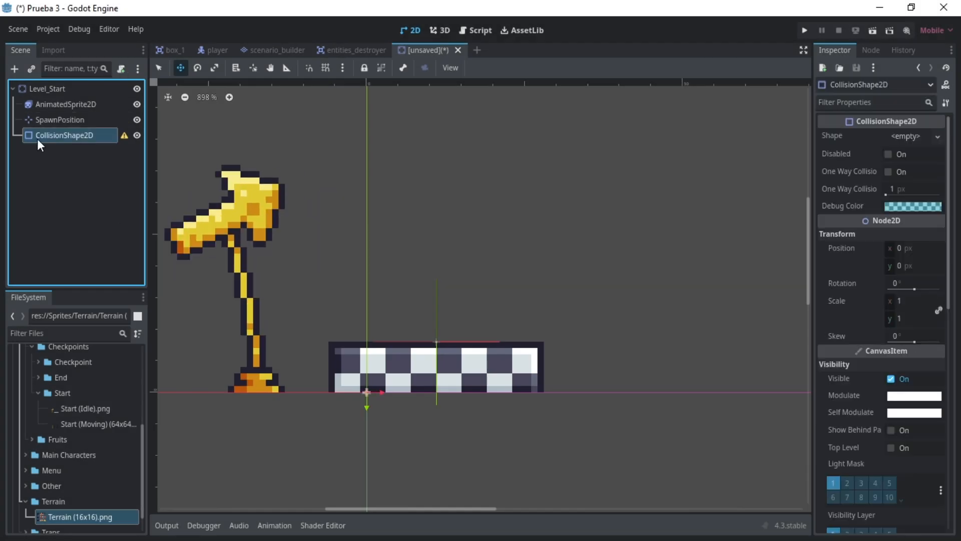
{"action": "left_click", "coordinate": [907, 136]}
{"action": "left_click", "coordinate": [896, 211]}
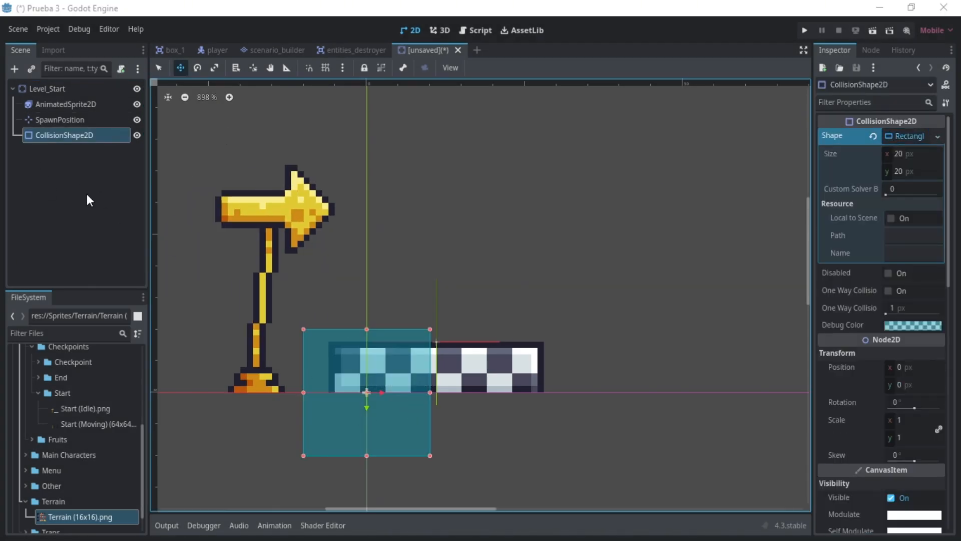
- Resize the rectangle collision shape to 34 by 8 px so it covers exactly the checkered platform
{"action": "key", "text": "q"}
{"action": "left_click_drag", "start_coordinate": [431, 392], "coordinate": [543, 392]}
{"action": "left_click_drag", "start_coordinate": [303, 392], "coordinate": [328, 392]}
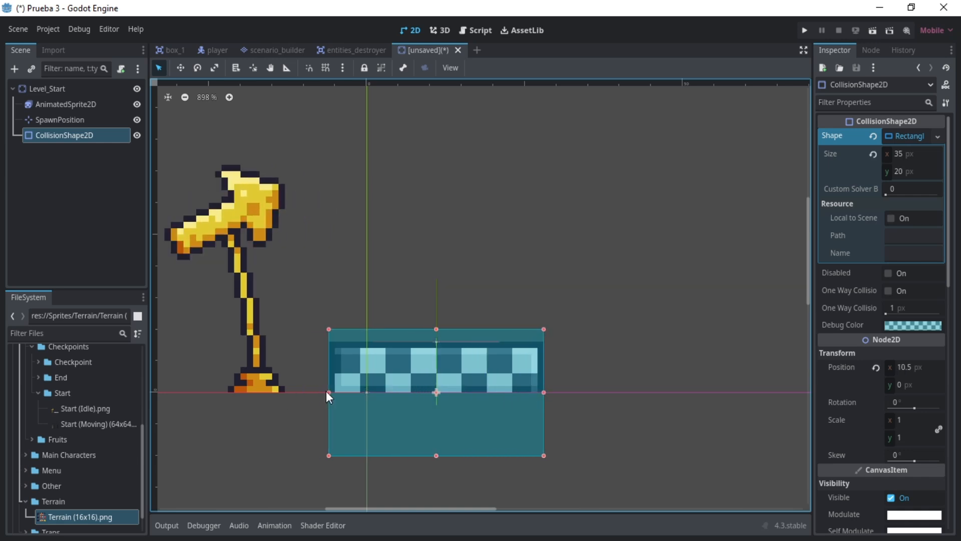
{"action": "left_click_drag", "start_coordinate": [436, 329], "coordinate": [441, 341]}
{"action": "left_click_drag", "start_coordinate": [436, 455], "coordinate": [437, 392]}
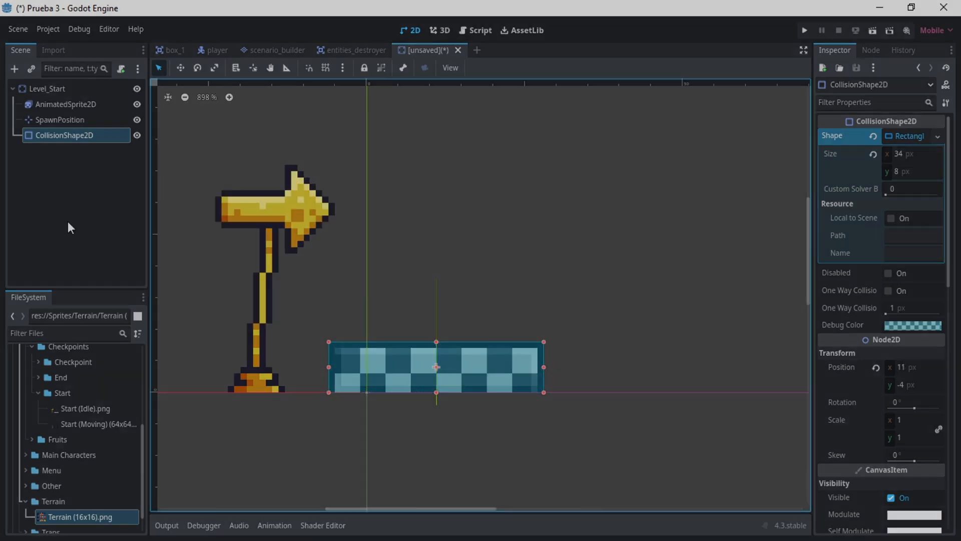
- Save the scene as level_start.tscn in res://Scenes/Level Structure
{"action": "left_click", "coordinate": [88, 147]}
{"action": "key", "text": "ctrl+s"}
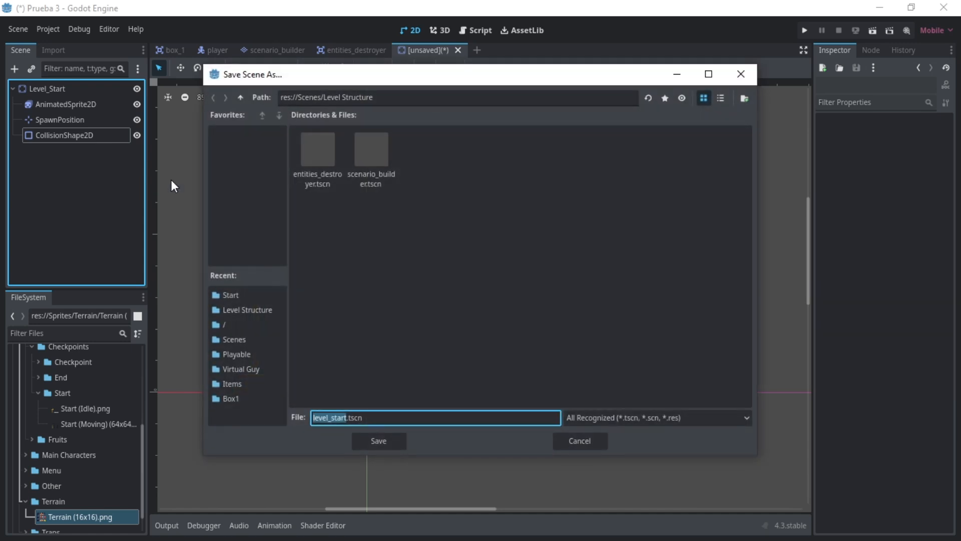
{"action": "left_click_drag", "start_coordinate": [373, 97], "coordinate": [279, 97]}
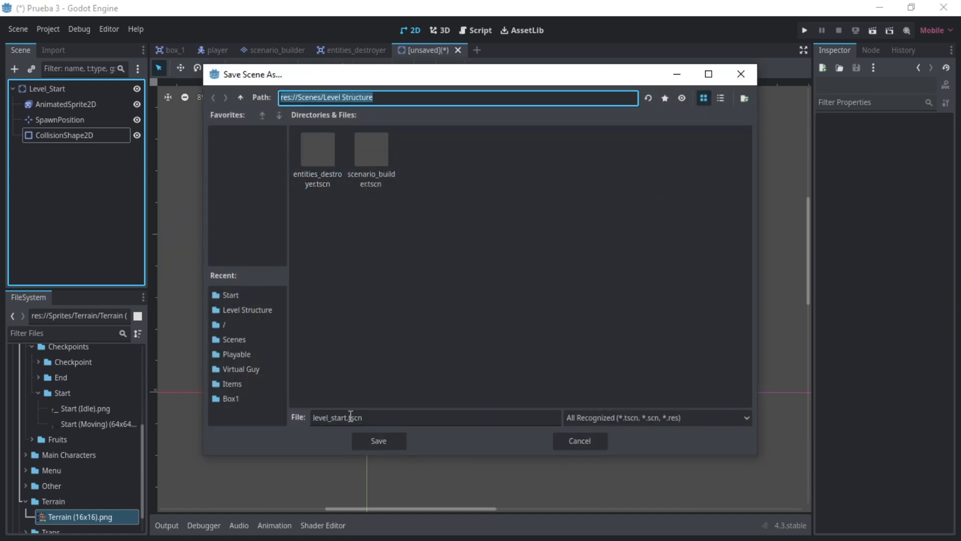
{"action": "left_click", "coordinate": [381, 442]}
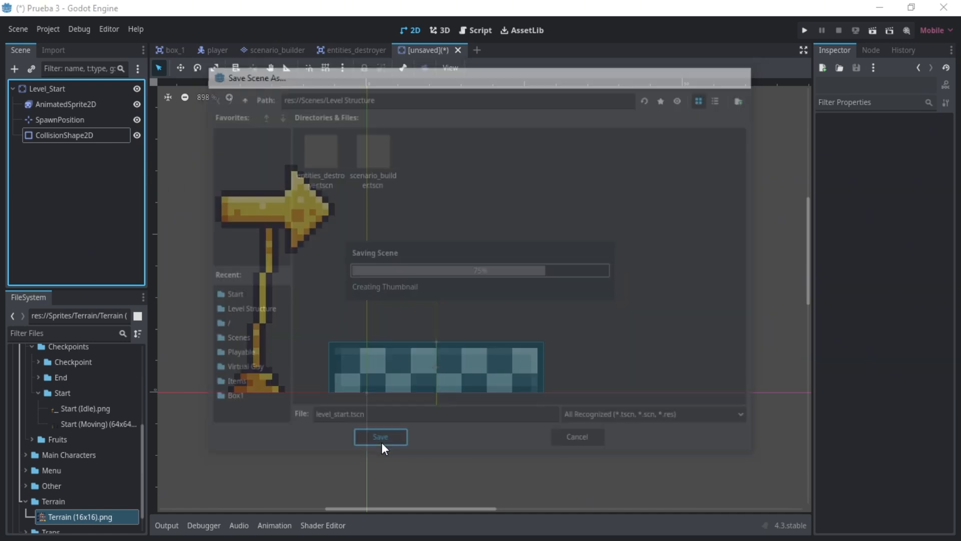
- Attach a new GDScript, level_start.gd, to the Level_Start root node
{"action": "left_click", "coordinate": [68, 87]}
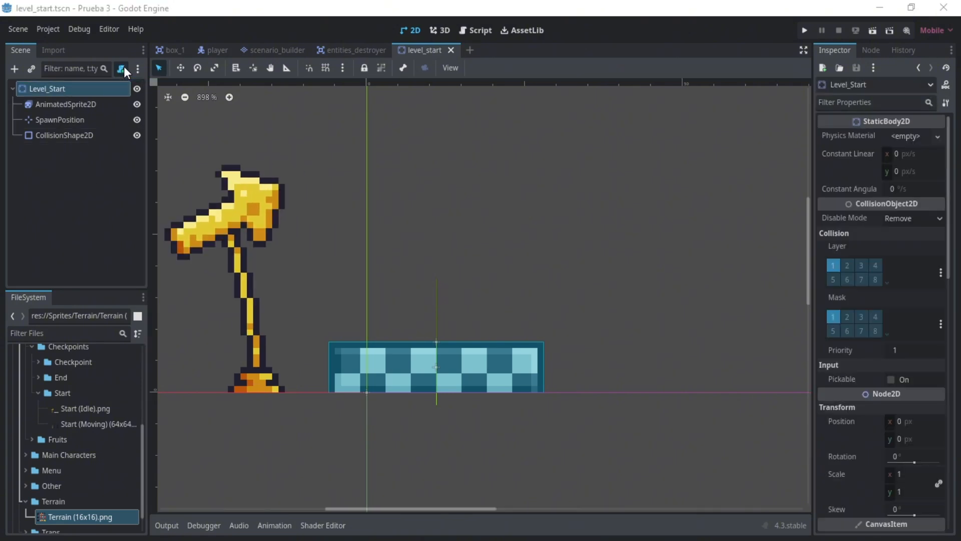
{"action": "left_click", "coordinate": [121, 69]}
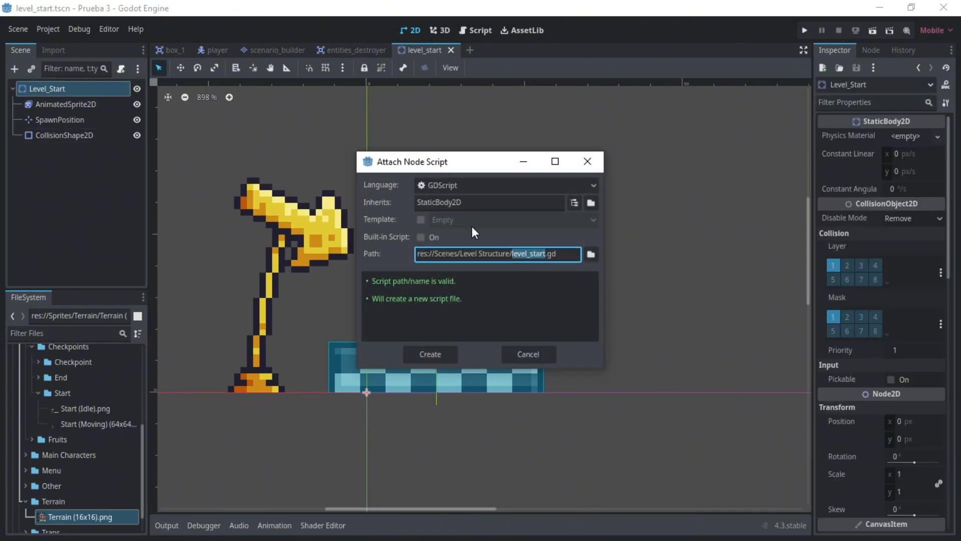
{"action": "left_click", "coordinate": [431, 352]}
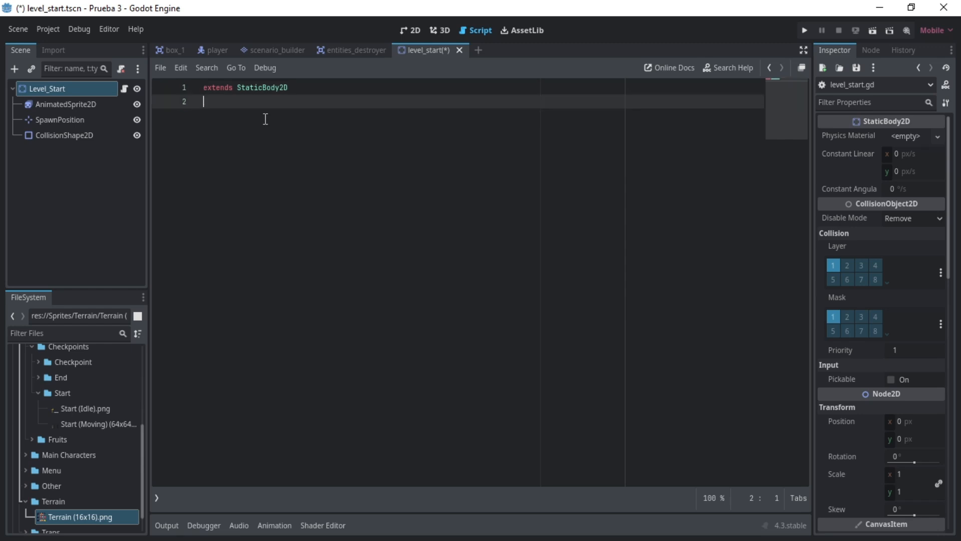
- Declare a PackedScene constant PLAYER that preloads "res://Scenes/Playable/player.tscn"
{"action": "key", "text": "Return"}
{"action": "type", "text": "const PLAYER:"}
{"action": "key", "text": "BackSpace"}
{"action": "type", "text": ": PackedSc"}
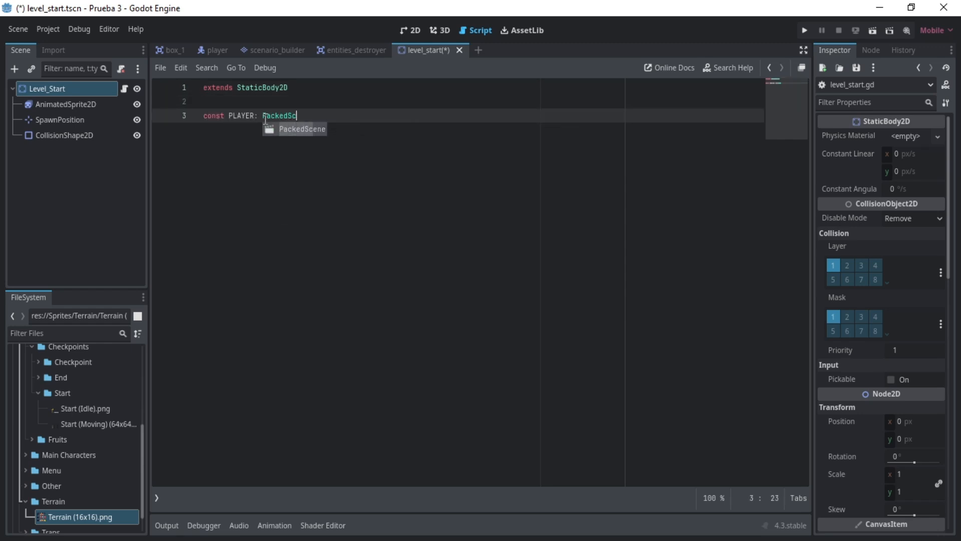
{"action": "type", "text": "ene = preload("}
{"action": "scroll", "coordinate": [45, 470], "scroll_direction": "up", "scroll_amount": 10}
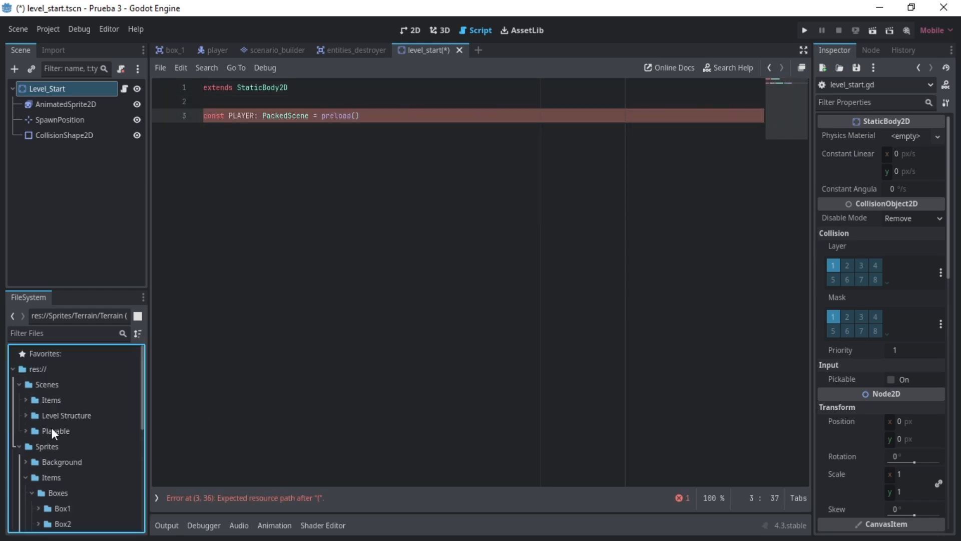
{"action": "double_click", "coordinate": [52, 427]}
{"action": "right_click", "coordinate": [70, 462]}
{"action": "left_click", "coordinate": [122, 372]}
{"action": "type", "text": "\""}
{"action": "key", "text": "ctrl+v"}
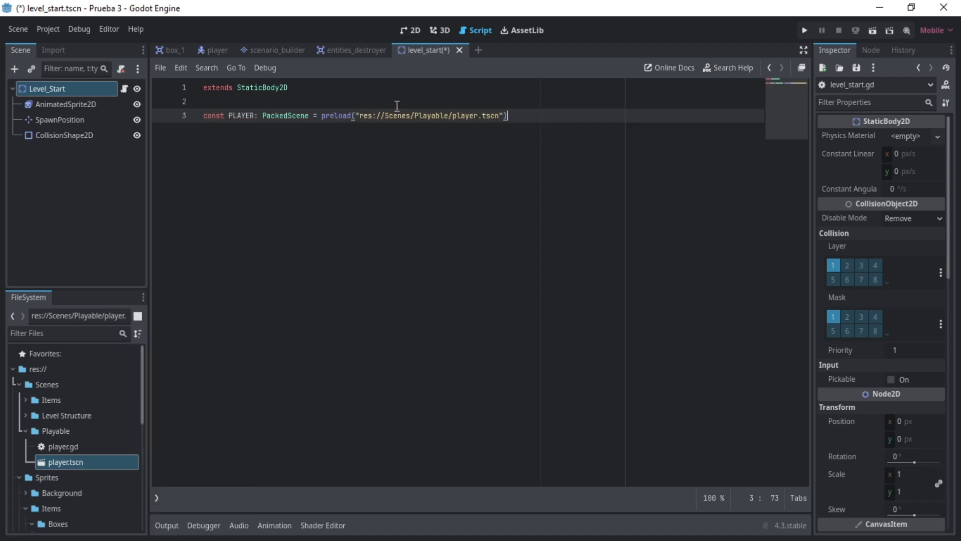
{"action": "key", "text": "End"}
{"action": "key", "text": "Return"}
{"action": "type", "text": "@onready var spawn_position: Vector2 = $SpawnPosition"}
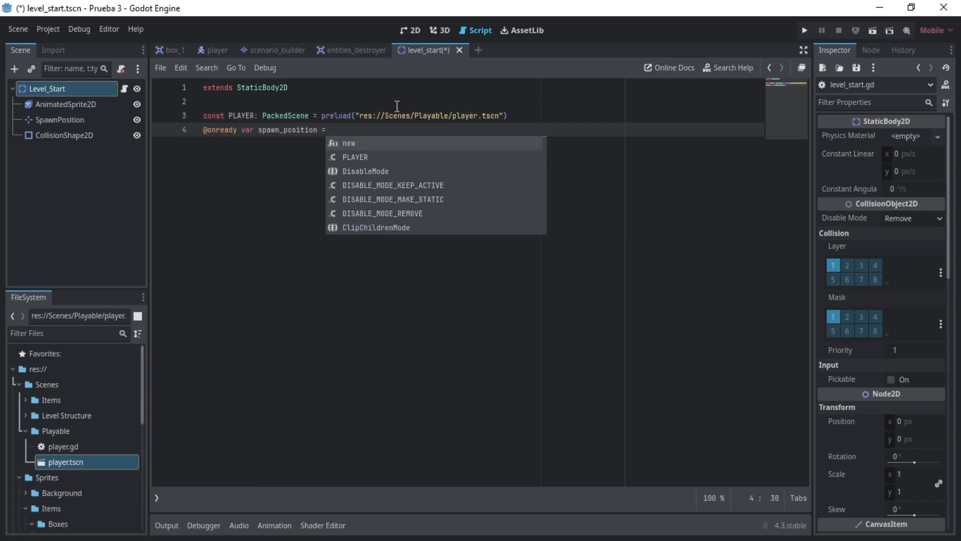
{"action": "type", "text": ".global_position"}
{"action": "key", "text": "ctrl+s"}
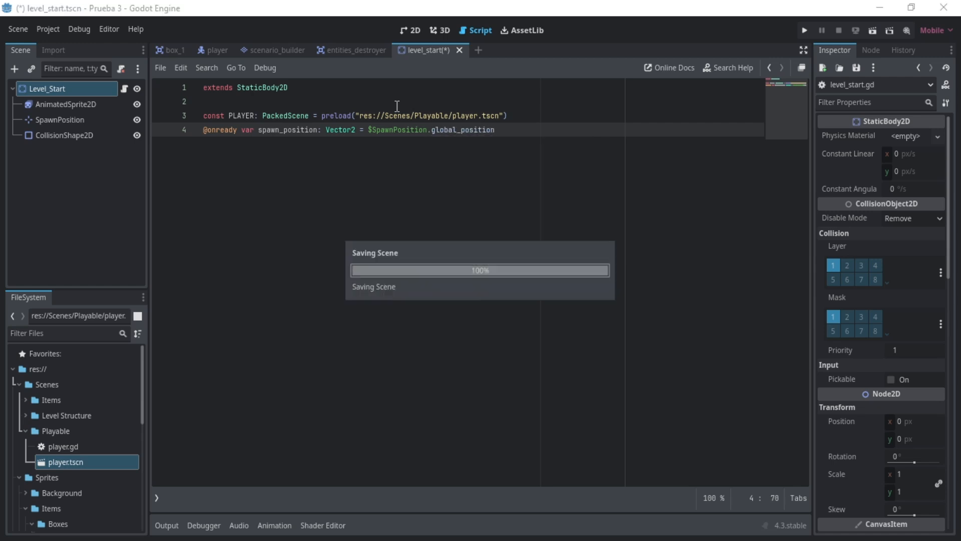
- Add a code region named GODOT METHODS with its #endregion below the variables
{"action": "key", "text": "Return"}
{"action": "key", "text": "Return"}
{"action": "type", "text": "#region GODOT METHODS"}
{"action": "key", "text": "Return"}
{"action": "type", "text": "#endregion"}
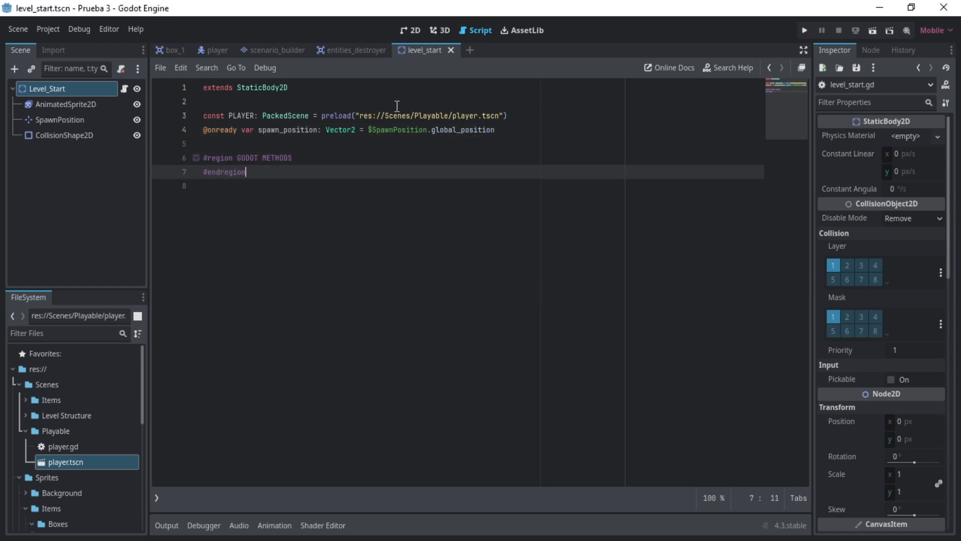
- Insert a _ready() -> void function inside the GODOT METHODS region
{"action": "key", "text": "Up"}
{"action": "key", "text": "End"}
{"action": "key", "text": "Return"}
{"action": "key", "text": "Return"}
{"action": "key", "text": "Up"}
{"action": "type", "text": "func read"}
{"action": "key", "text": "Return"}
{"action": "key", "text": "Return"}
- In _ready, declare player and entities_layer as the first nodes in the "Player" and "Entities" groups
{"action": "type", "text": "var player = ge"}
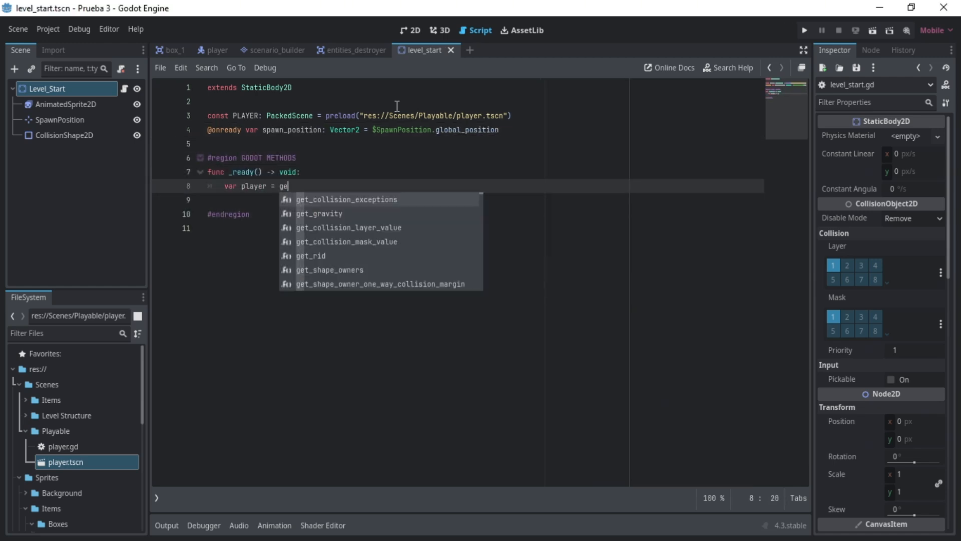
{"action": "type", "text": "t_tree().get_first_node_in_group(\"Player\")"}
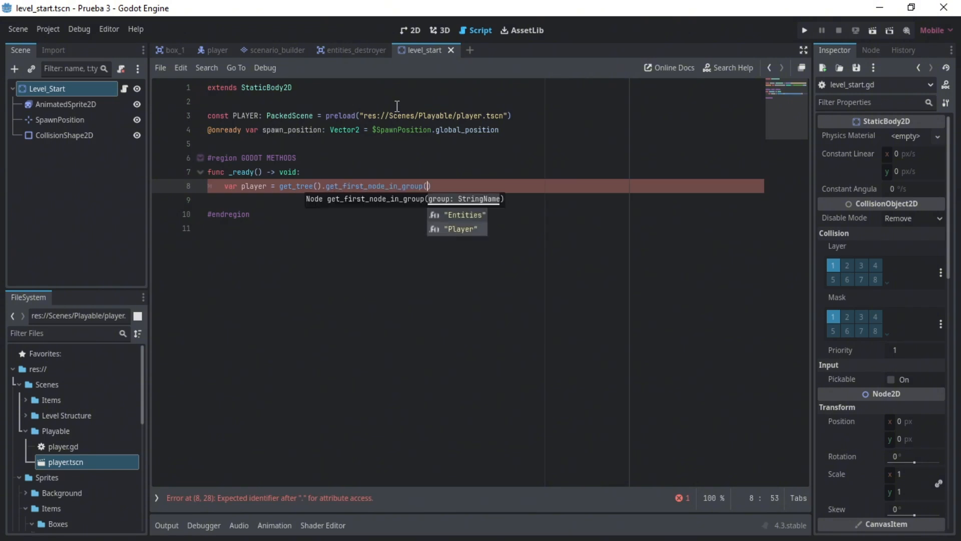
{"action": "key", "text": "Return"}
{"action": "type", "text": "var entities_"}
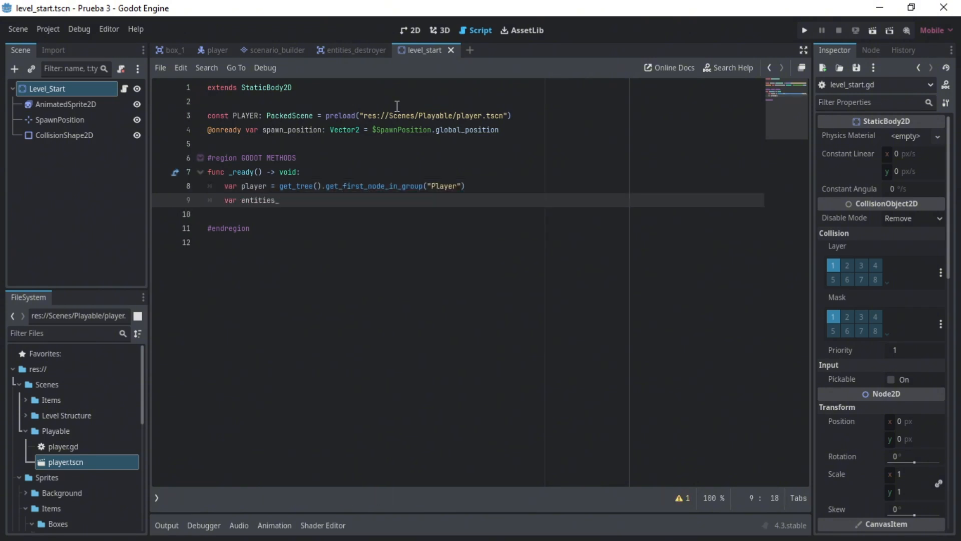
{"action": "type", "text": "layer = get_tree().get_first_node_in_group(\"Entities\")"}
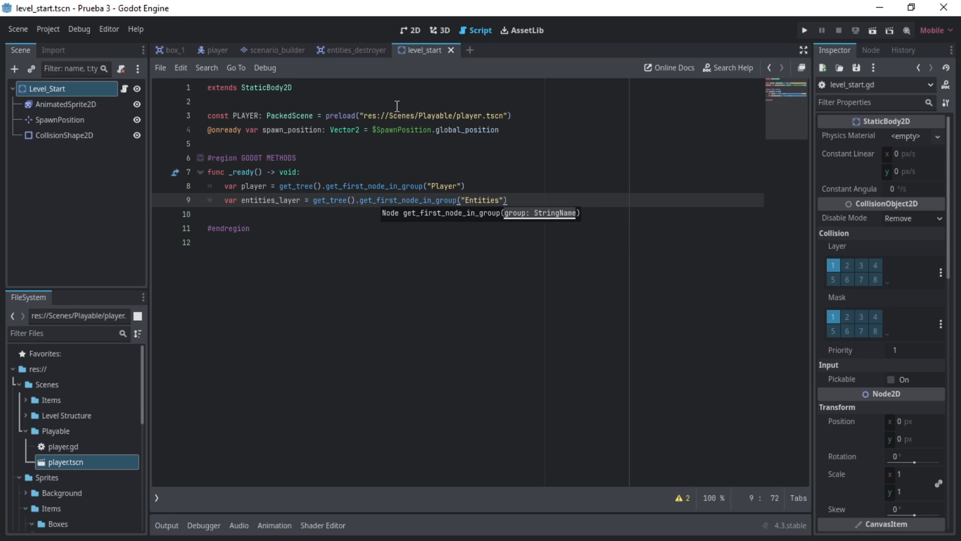
- In _ready, add an if !player: block that assigns player = PLAYER.instantiate()
{"action": "key", "text": "Return"}
{"action": "key", "text": "Return"}
{"action": "type", "text": "if player"}
{"action": "key", "text": "ctrl+Left"}
{"action": "type", "text": "!"}
{"action": "key", "text": "End"}
{"action": "type", "text": ":"}
{"action": "key", "text": "Return"}
{"action": "type", "text": "player = PLAYER.instantiate("}
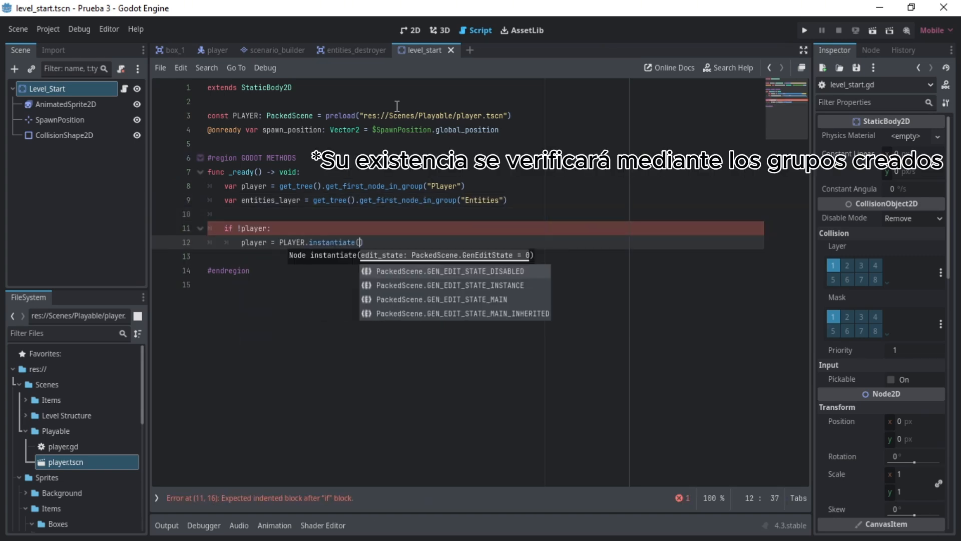
- Inside the if block, set player.global_position to spawn_position and add player as a child of entities_layer
{"action": "key", "text": "End"}
{"action": "key", "text": "Return"}
{"action": "type", "text": "player.global_position = spawn_position"}
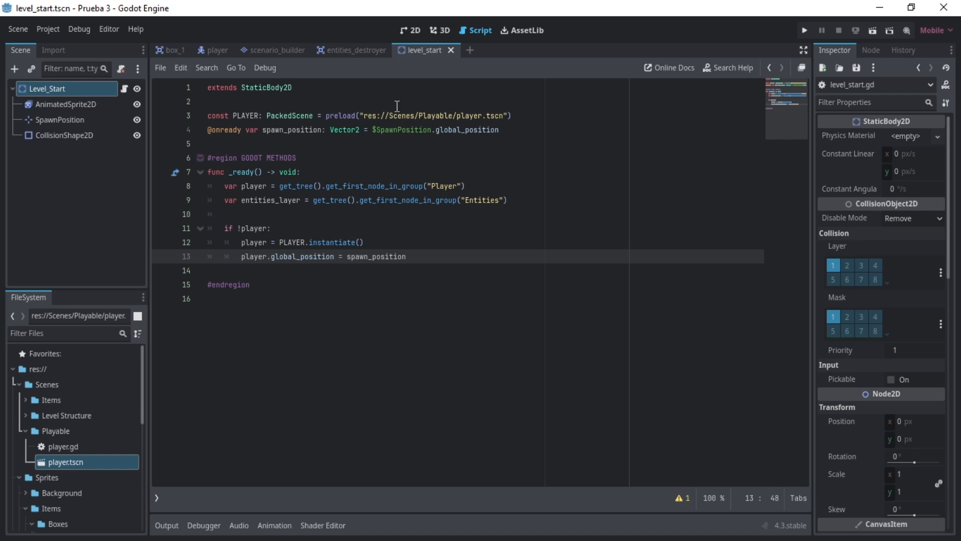
{"action": "key", "text": "Return"}
{"action": "type", "text": "entities_layer.add_child(player)"}
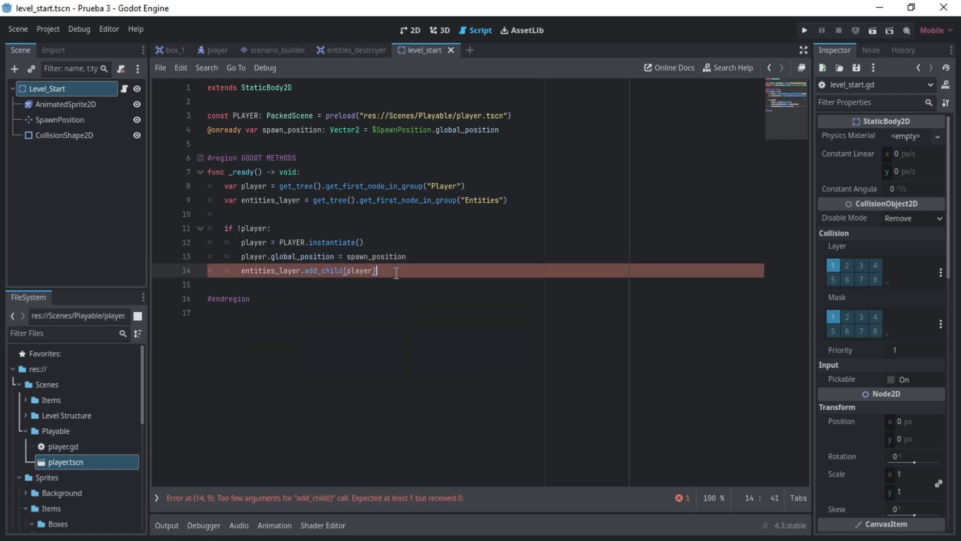
{"action": "key", "text": "Down"}
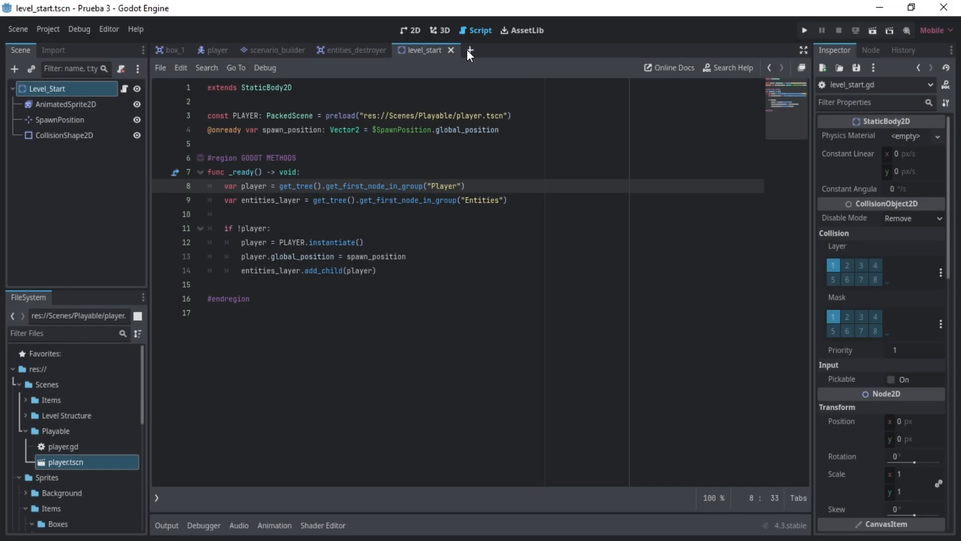
- Create a new scene with an Area2D root node and show it in the 2D editor
{"action": "left_click", "coordinate": [470, 50]}
{"action": "left_click", "coordinate": [85, 159]}
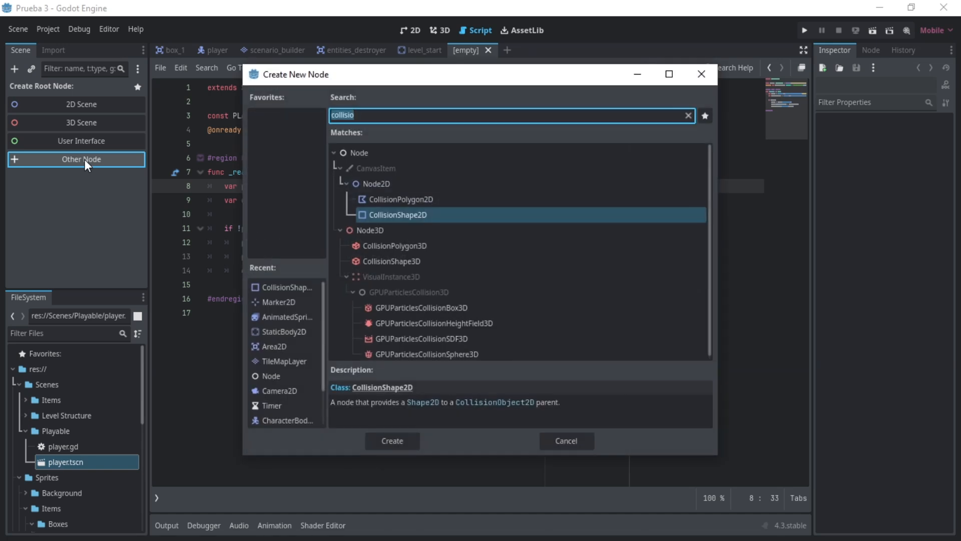
{"action": "type", "text": "area2d"}
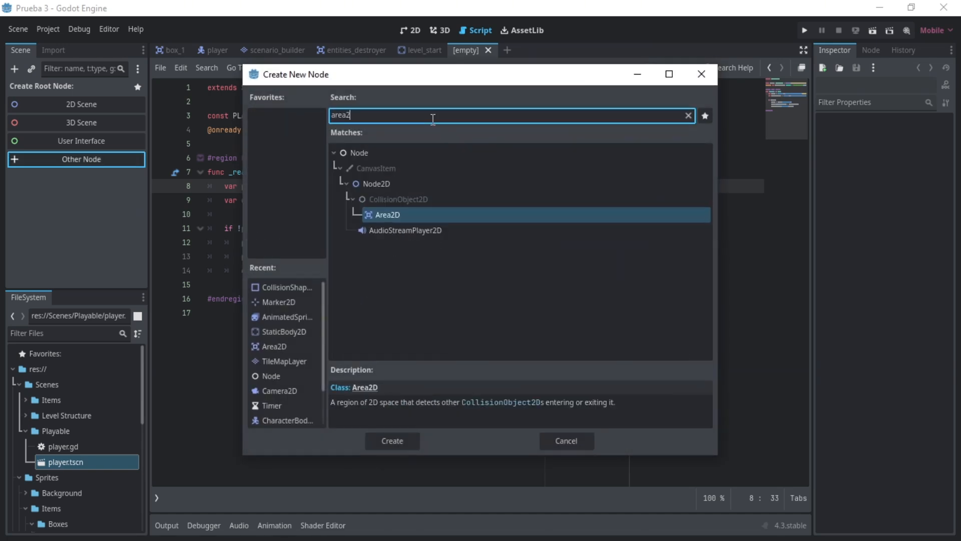
{"action": "key", "text": "Return"}
{"action": "left_click", "coordinate": [410, 30]}
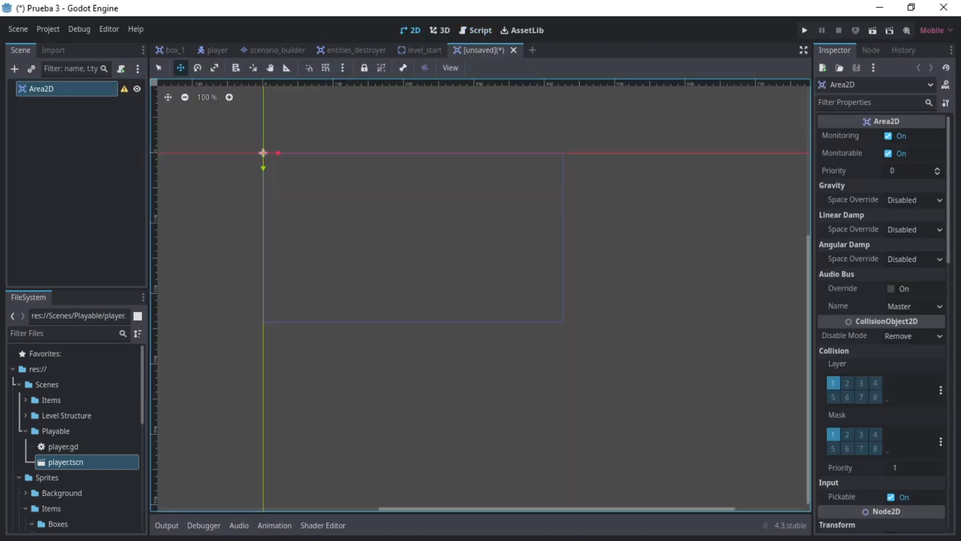
- Set the Area2D's collision mask to layer 2 only, with layer 1 disabled
{"action": "left_click", "coordinate": [66, 99]}
{"action": "left_click", "coordinate": [66, 86]}
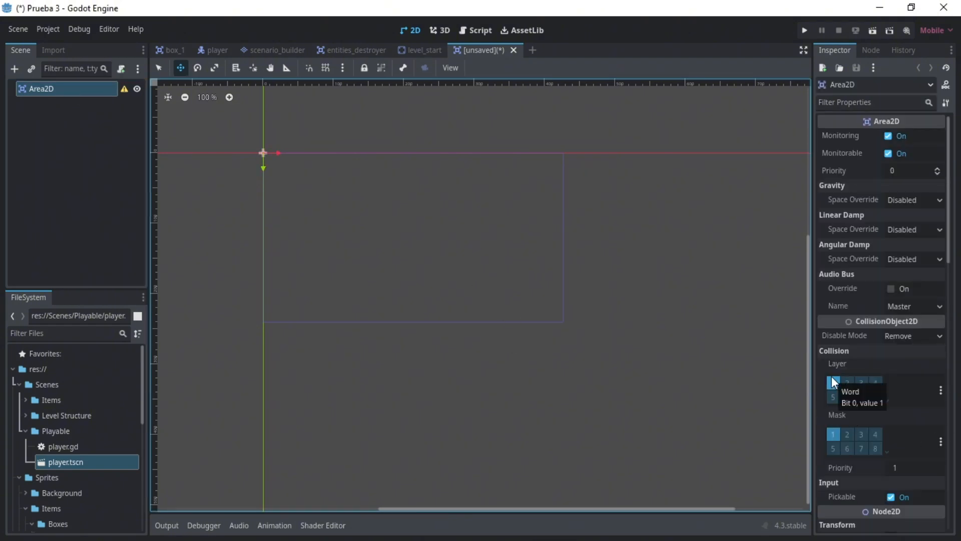
{"action": "left_click", "coordinate": [832, 433]}
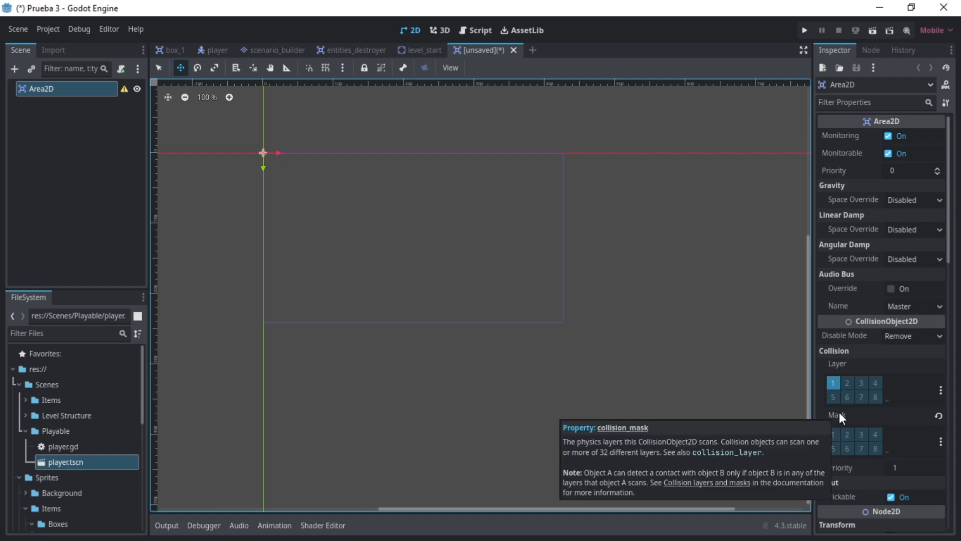
{"action": "left_click", "coordinate": [846, 435]}
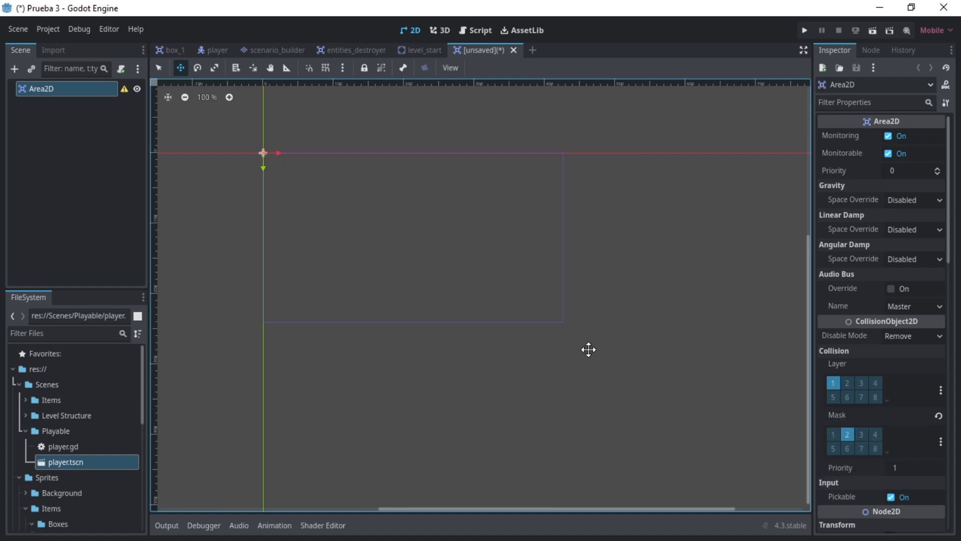
- Rename the Area2D root node to level_end
{"action": "double_click", "coordinate": [41, 88]}
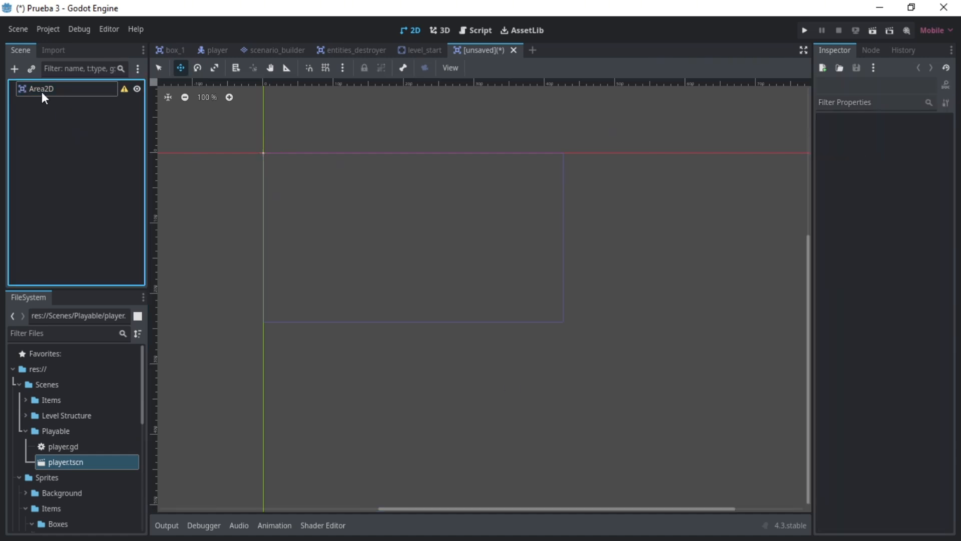
{"action": "type", "text": "level_end"}
{"action": "left_click", "coordinate": [278, 166]}
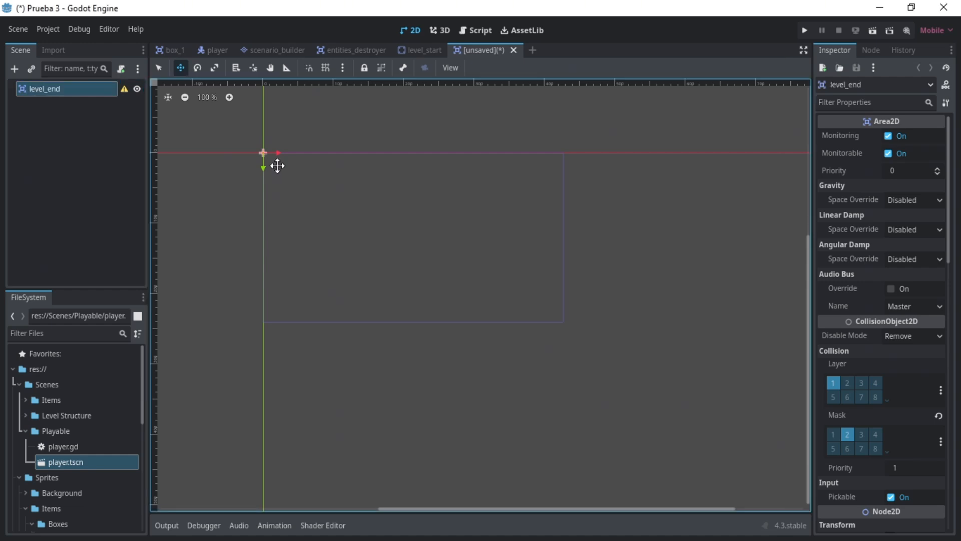
- Add an AnimatedSprite2D node as a child of level_end
{"action": "left_click", "coordinate": [77, 120]}
{"action": "left_click", "coordinate": [56, 89]}
{"action": "key", "text": "ctrl+a"}
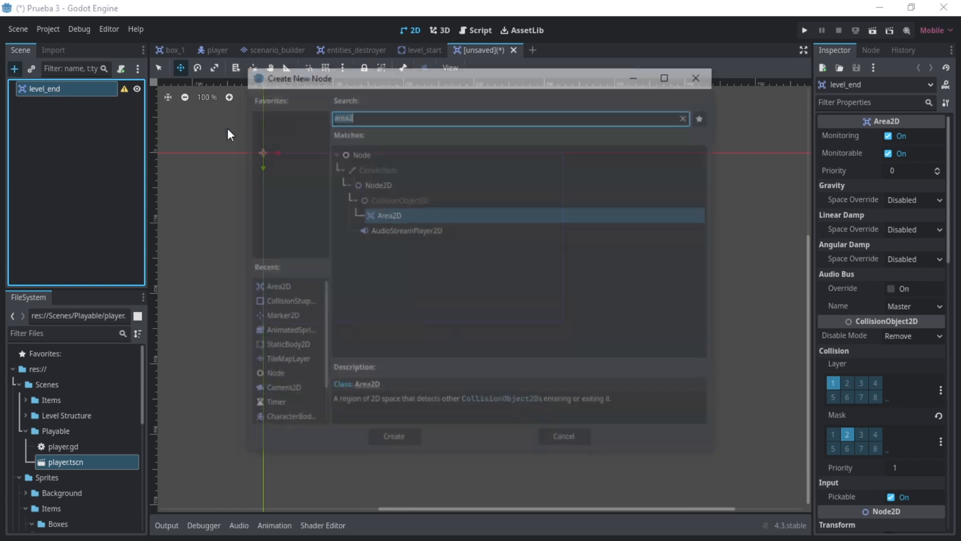
{"action": "type", "text": "animated"}
{"action": "key", "text": "Return"}
- Add a CollisionShape2D node as a child of level_end
{"action": "key", "text": "ctrl+a"}
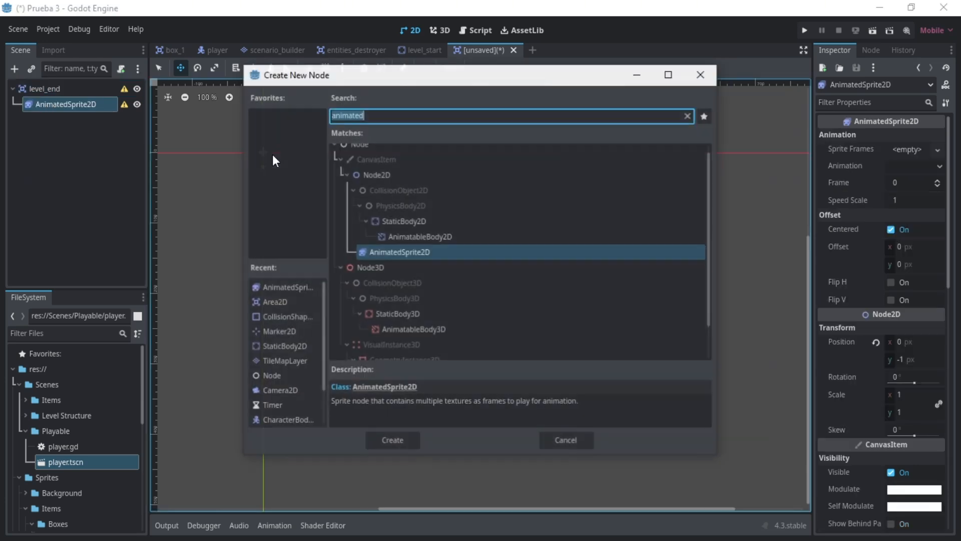
{"action": "key", "text": "Escape"}
{"action": "left_click", "coordinate": [64, 91]}
{"action": "key", "text": "ctrl+a"}
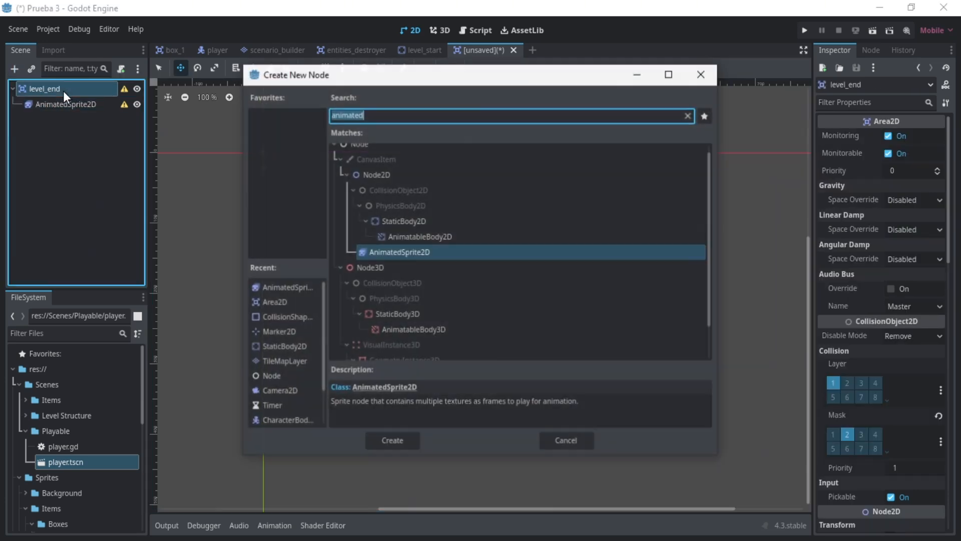
{"action": "type", "text": "collisio"}
{"action": "key", "text": "Return"}
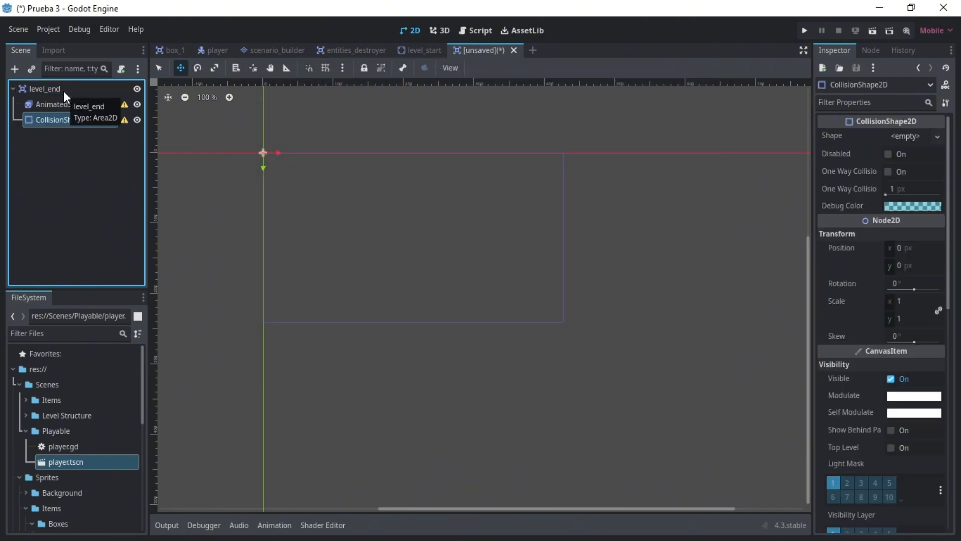
- Add a Timer node as a child of level_end and name it duration
{"action": "left_click", "coordinate": [63, 91]}
{"action": "key", "text": "ctrl+a"}
{"action": "type", "text": "timer"}
{"action": "key", "text": "Return"}
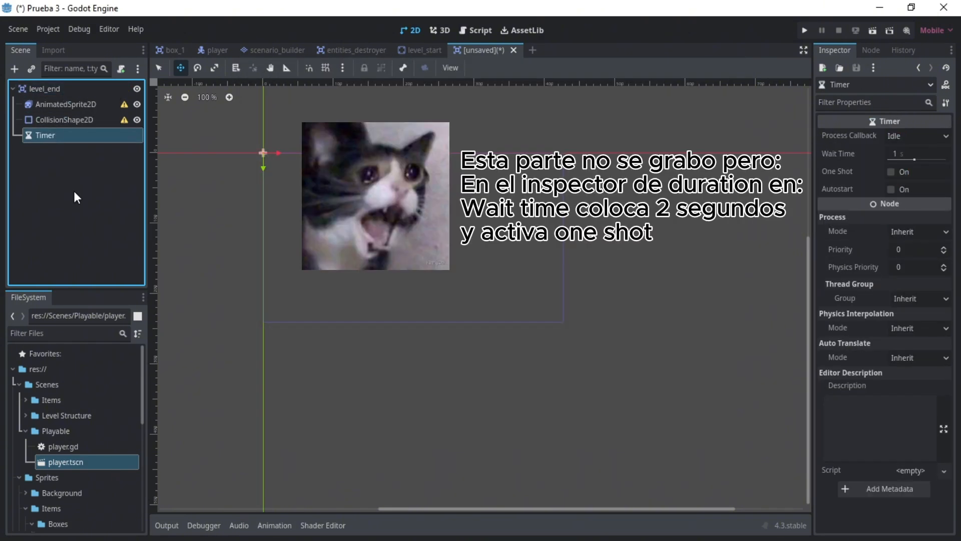
{"action": "double_click", "coordinate": [80, 139]}
{"action": "type", "text": "duration"}
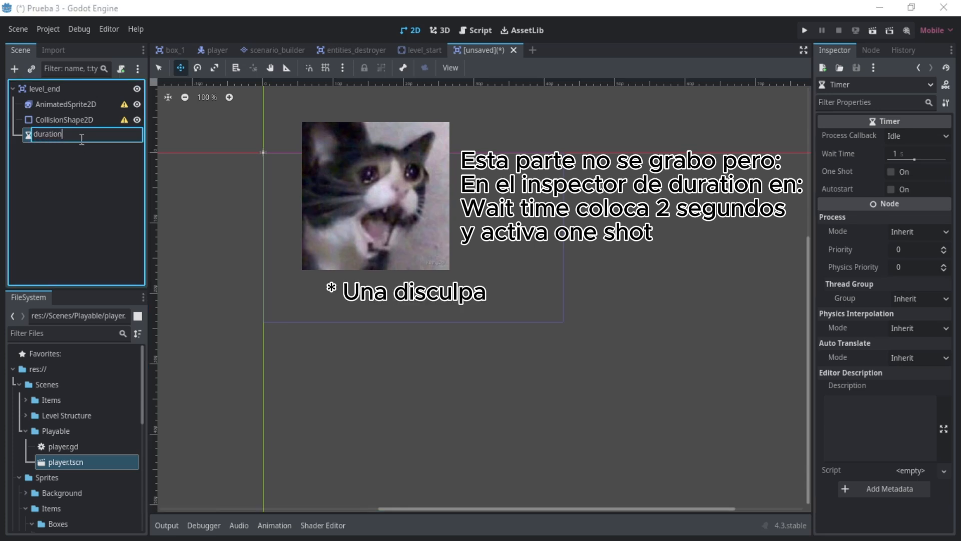
{"action": "key", "text": "Return"}
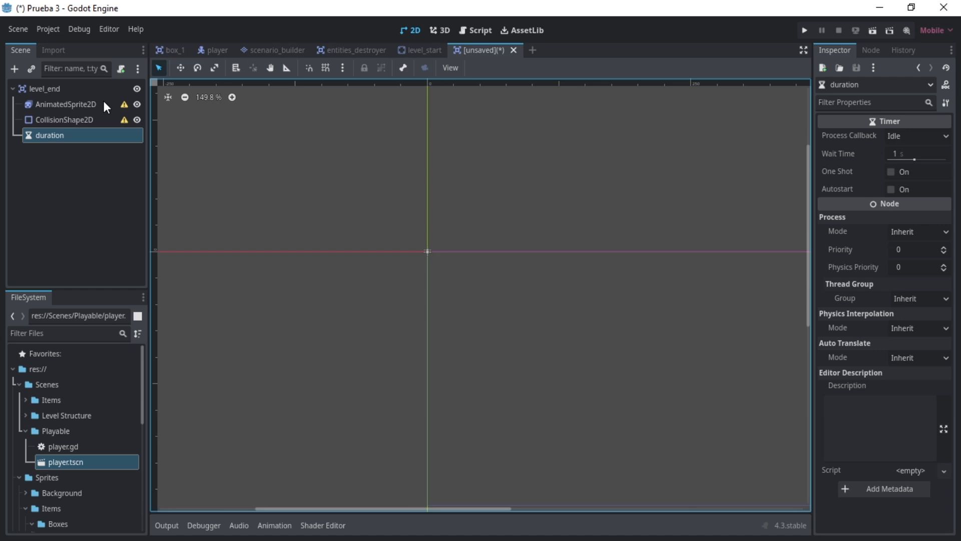
- Create a new SpriteFrames resource for the AnimatedSprite2D and open it for editing
{"action": "left_click", "coordinate": [63, 104]}
{"action": "left_click", "coordinate": [908, 150]}
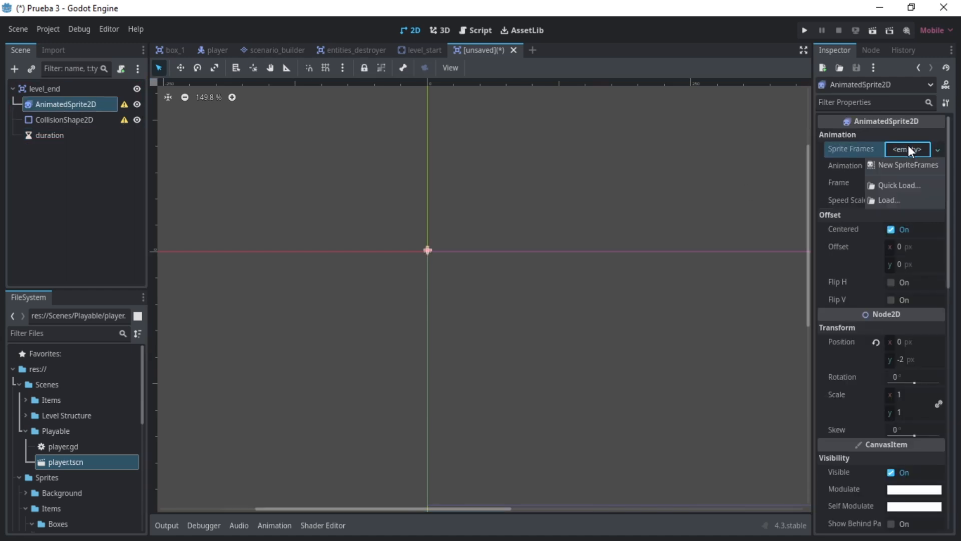
{"action": "left_click", "coordinate": [899, 166]}
{"action": "left_click", "coordinate": [908, 149]}
- Add End (Idle).png as a frame of the default animation and rename that animation IDLE
{"action": "scroll", "coordinate": [88, 416], "scroll_direction": "down", "scroll_amount": 5}
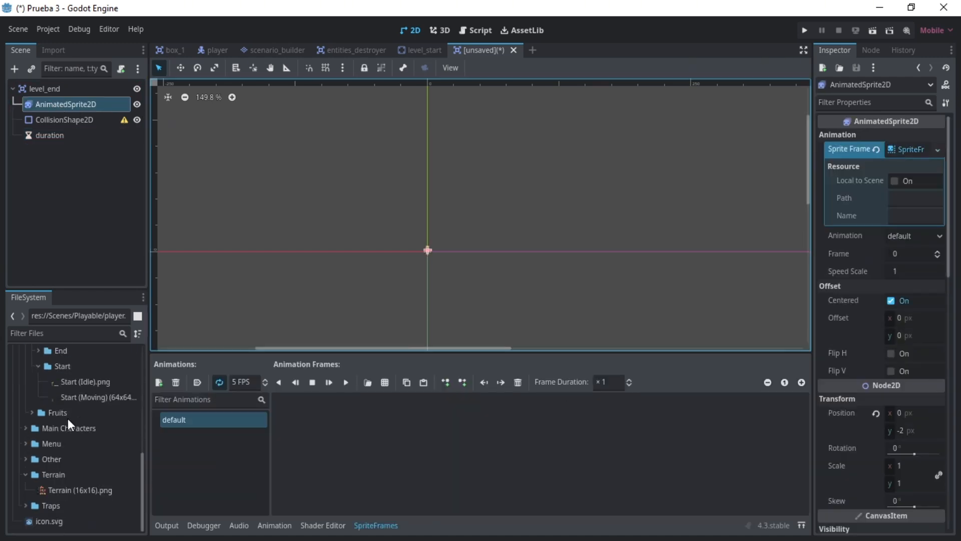
{"action": "left_click", "coordinate": [38, 350]}
{"action": "left_click_drag", "start_coordinate": [81, 366], "coordinate": [311, 416]}
{"action": "left_click", "coordinate": [233, 418]}
{"action": "type", "text": "IDLE"}
{"action": "key", "text": "Return"}
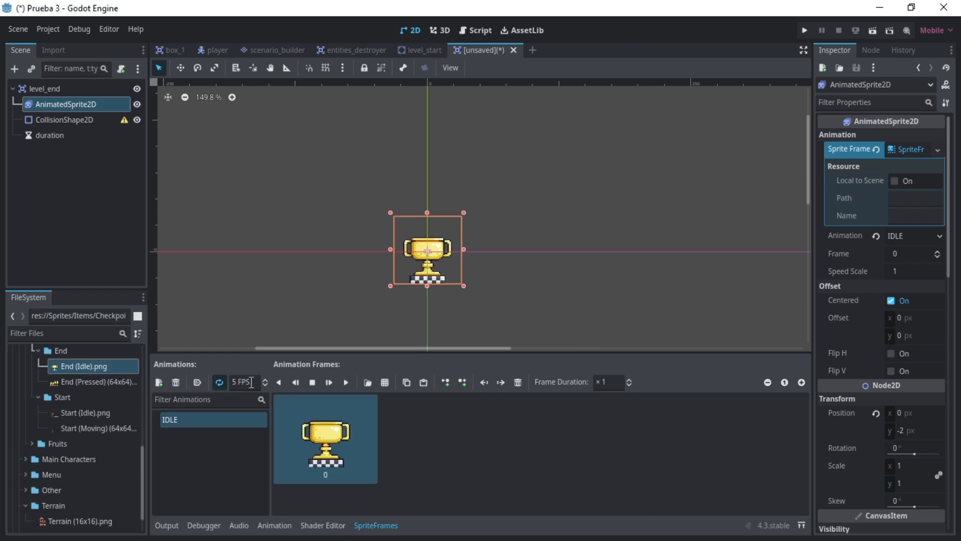
- Set the IDLE animation's speed to 15 FPS
{"action": "left_click", "coordinate": [240, 381]}
{"action": "type", "text": "15"}
{"action": "left_click", "coordinate": [431, 407]}
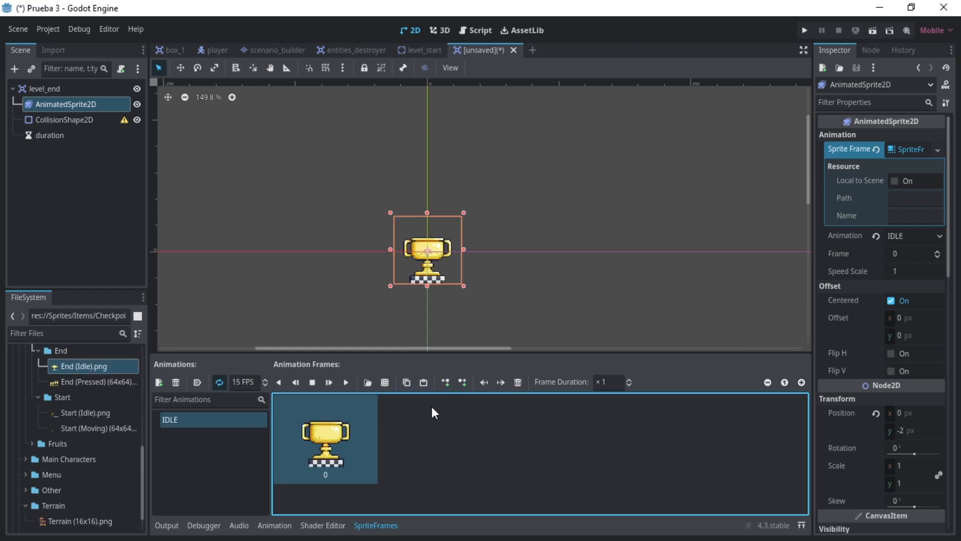
- Add a second sprite animation named PRESSED
{"action": "left_click", "coordinate": [225, 436]}
{"action": "left_click", "coordinate": [159, 382]}
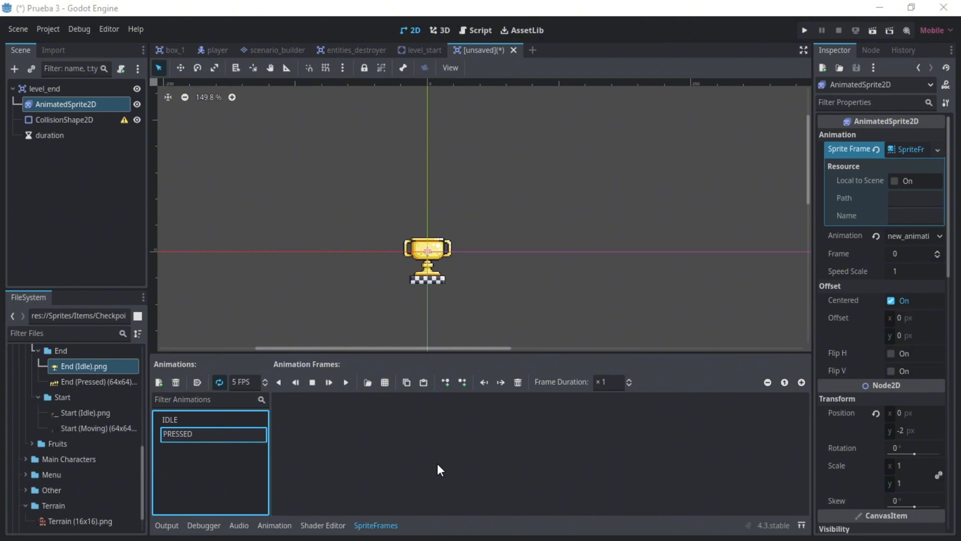
{"action": "type", "text": "PRESSED"}
{"action": "key", "text": "Return"}
- Load the End (Pressed) sprite sheet from the Checkpoints/End folder as the frame source for PRESSED
{"action": "left_click", "coordinate": [384, 383]}
{"action": "left_click", "coordinate": [241, 97]}
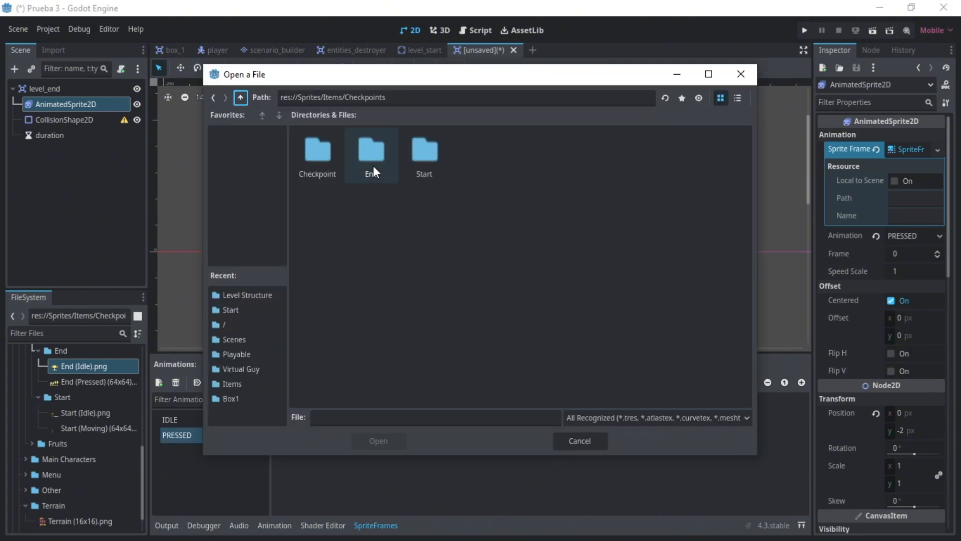
{"action": "double_click", "coordinate": [374, 165]}
{"action": "left_click", "coordinate": [372, 163]}
{"action": "left_click", "coordinate": [379, 440]}
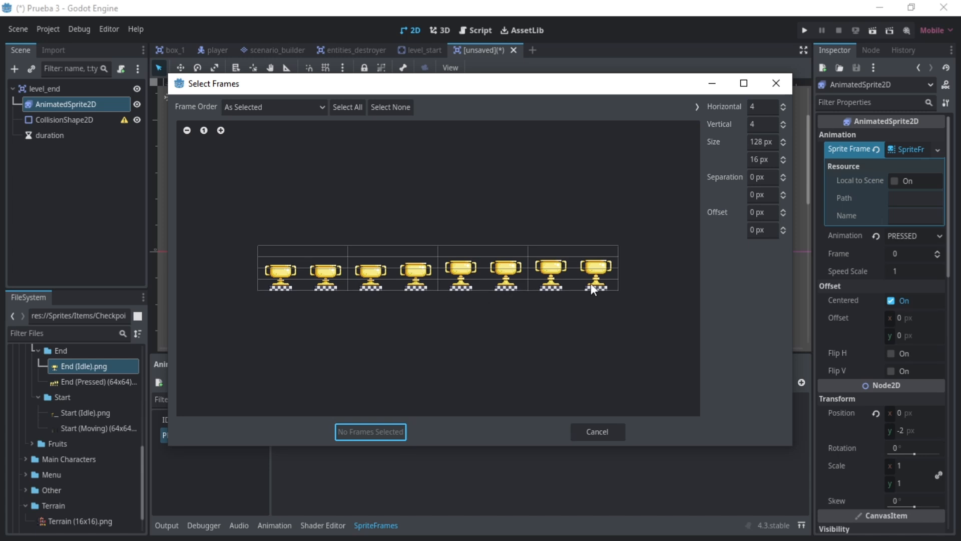
- Slice the trophy sprite sheet into 8 horizontal and 1 vertical frames
{"action": "left_click", "coordinate": [750, 106]}
{"action": "type", "text": "87"}
{"action": "key", "text": "BackSpace"}
{"action": "left_click", "coordinate": [770, 125]}
{"action": "type", "text": "1"}
{"action": "key", "text": "Return"}
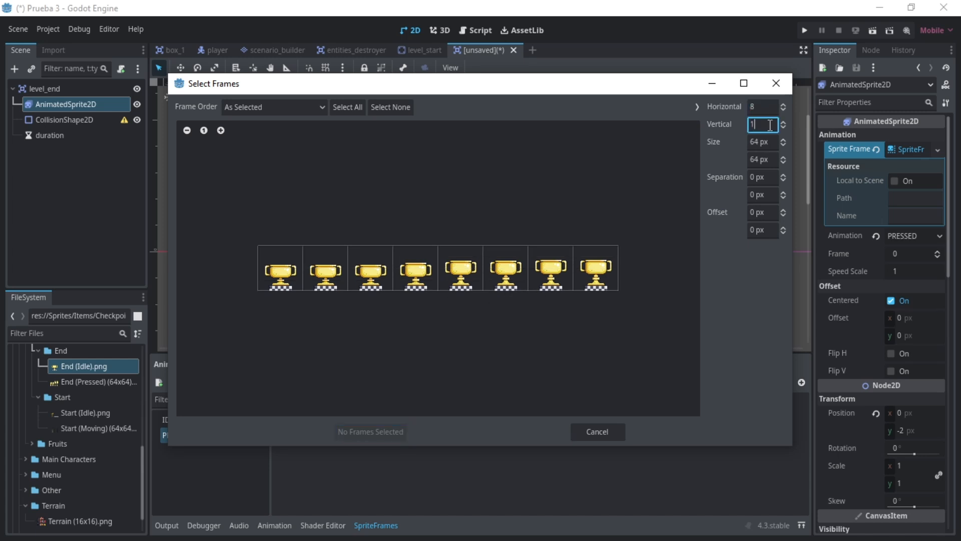
- Add all sliced frames to PRESSED at 15 FPS, preview the animation, and reselect IDLE
{"action": "left_click", "coordinate": [336, 108]}
{"action": "left_click", "coordinate": [370, 432]}
{"action": "left_click", "coordinate": [345, 382]}
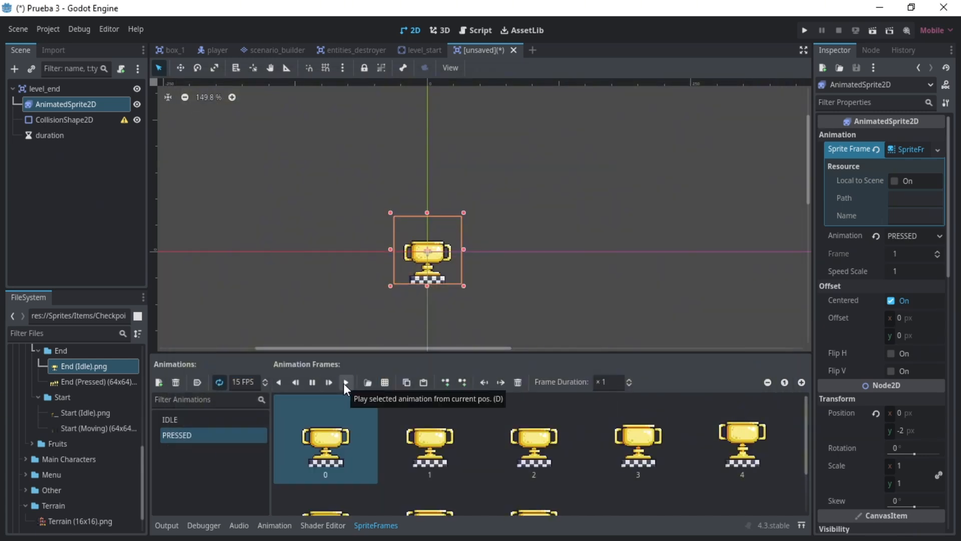
{"action": "left_click", "coordinate": [170, 420]}
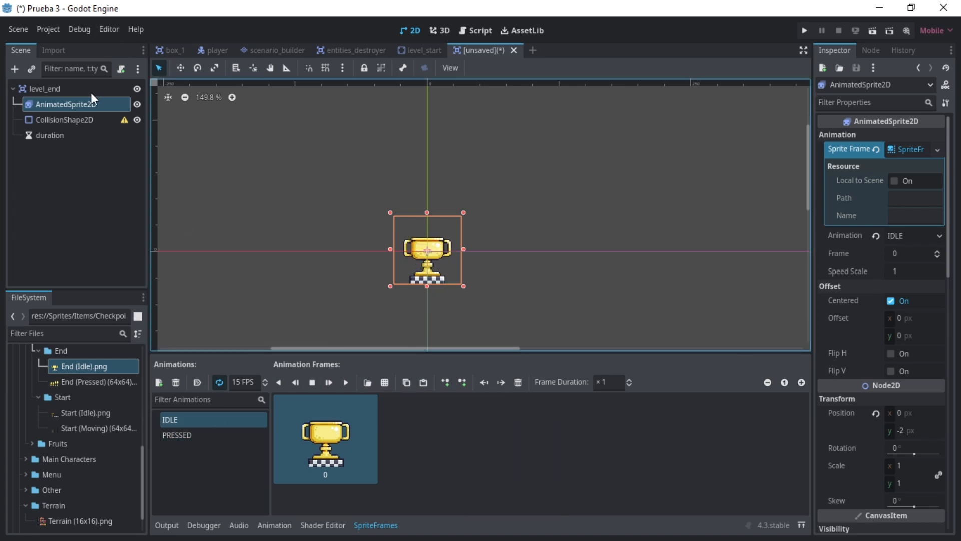
- Move the trophy sprite up until its checkered base rests on the horizontal origin axis
{"action": "key", "text": "w"}
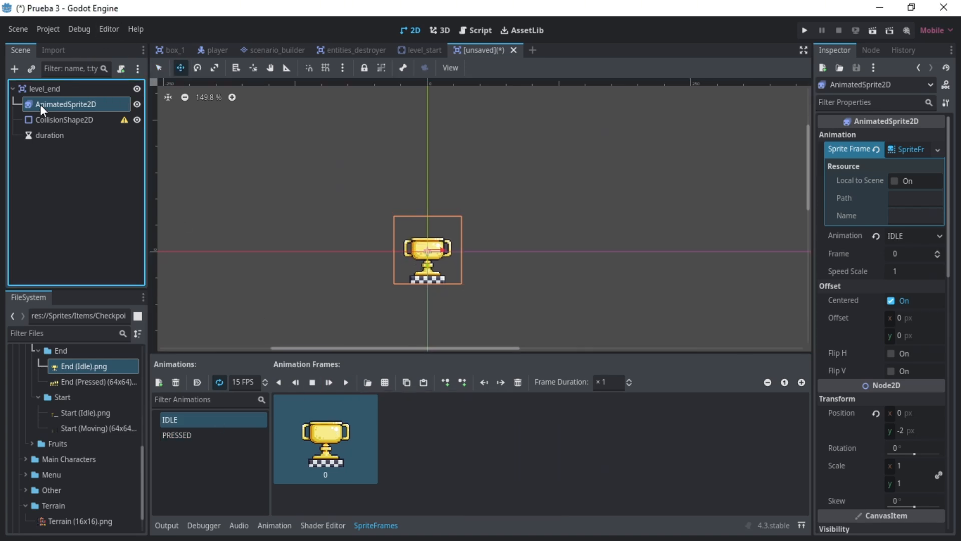
{"action": "scroll", "coordinate": [431, 283], "scroll_direction": "up", "scroll_amount": 5}
{"action": "left_click_drag", "start_coordinate": [383, 225], "coordinate": [385, 175]}
{"action": "scroll", "coordinate": [389, 208], "scroll_direction": "up", "scroll_amount": 12}
{"action": "left_click", "coordinate": [395, 251]}
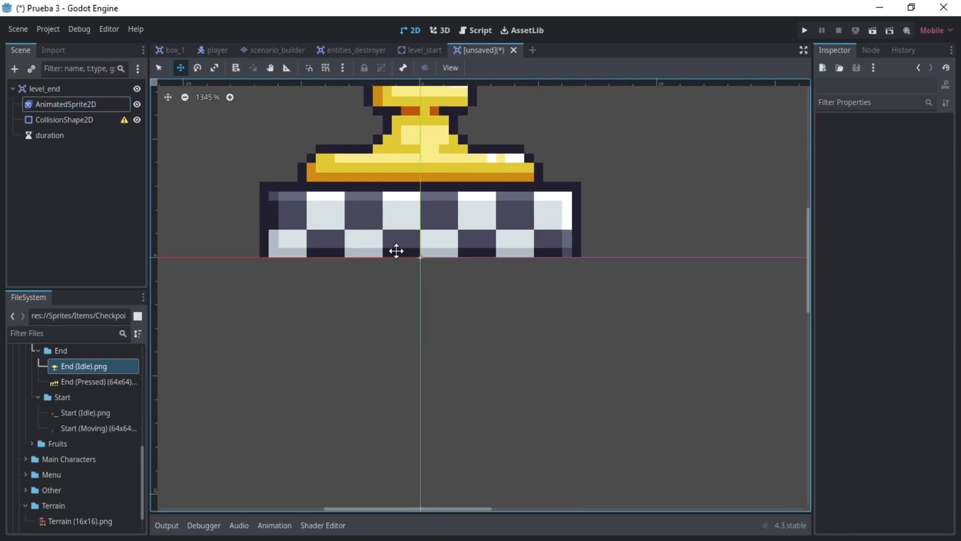
{"action": "left_click", "coordinate": [110, 170]}
{"action": "left_click", "coordinate": [110, 170]}
- Assign a new RectangleShape2D to the CollisionShape2D and expand its properties
{"action": "left_click", "coordinate": [65, 120]}
{"action": "scroll", "coordinate": [410, 221], "scroll_direction": "down", "scroll_amount": 11}
{"action": "left_click_drag", "start_coordinate": [809, 255], "coordinate": [809, 234]}
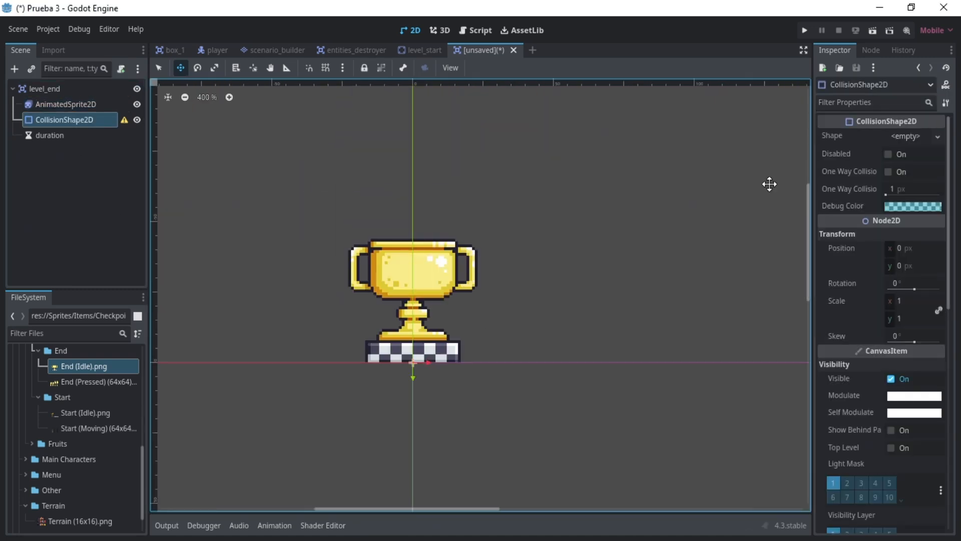
{"action": "left_click", "coordinate": [908, 136]}
{"action": "left_click", "coordinate": [891, 216]}
{"action": "left_click", "coordinate": [160, 67]}
{"action": "left_click", "coordinate": [909, 136]}
- Resize the collision rectangle to 34 × 40 px over the trophy and move it to position 0, -20 px
{"action": "left_click_drag", "start_coordinate": [441, 361], "coordinate": [461, 354], "text": "alt"}
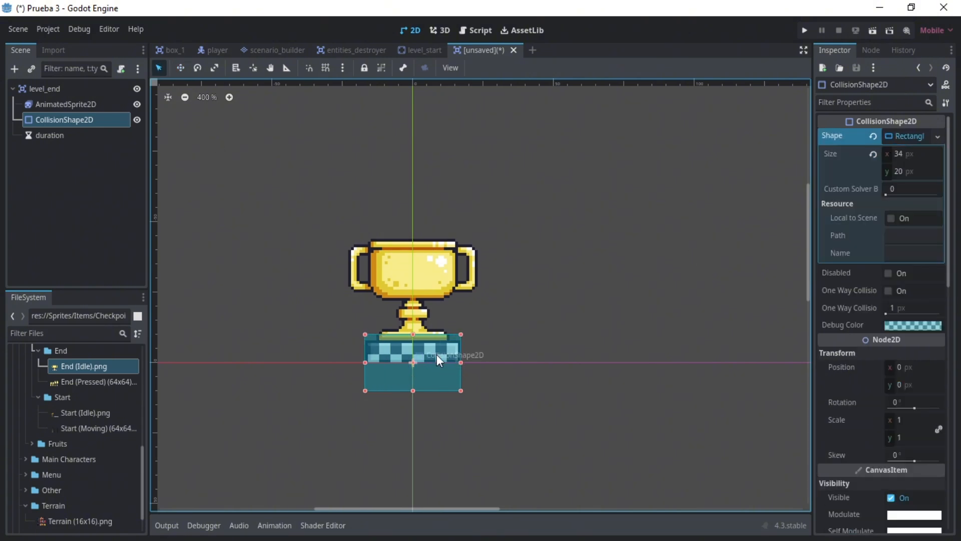
{"action": "left_click_drag", "start_coordinate": [413, 334], "coordinate": [413, 306], "text": "alt"}
{"action": "key", "text": "w"}
{"action": "left_click_drag", "start_coordinate": [411, 395], "coordinate": [411, 333]}
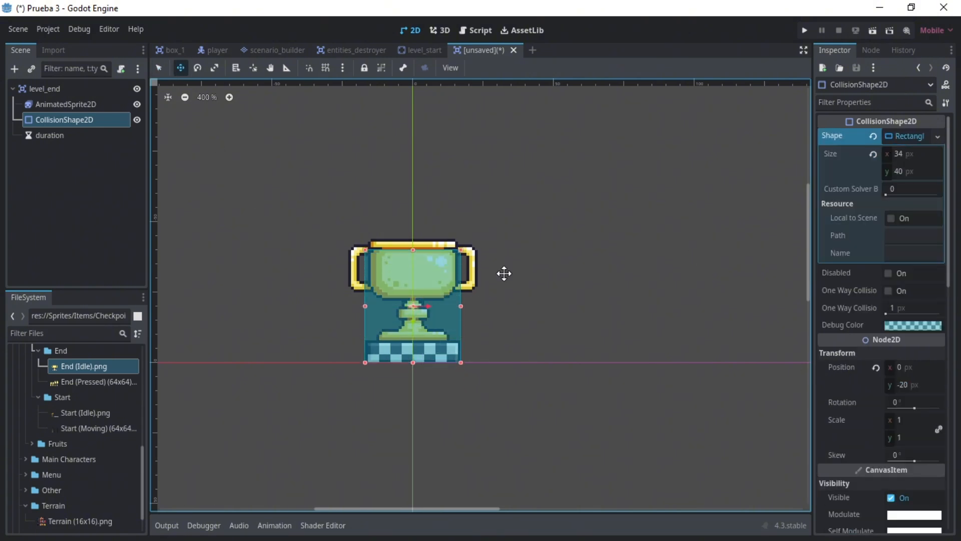
- Save the trophy scene as level_end.tscn in res://Scenes/Level Structure
{"action": "left_click", "coordinate": [100, 185]}
{"action": "key", "text": "ctrl+s"}
{"action": "left_click", "coordinate": [750, 76]}
{"action": "scroll", "coordinate": [396, 281], "scroll_direction": "up", "scroll_amount": 12}
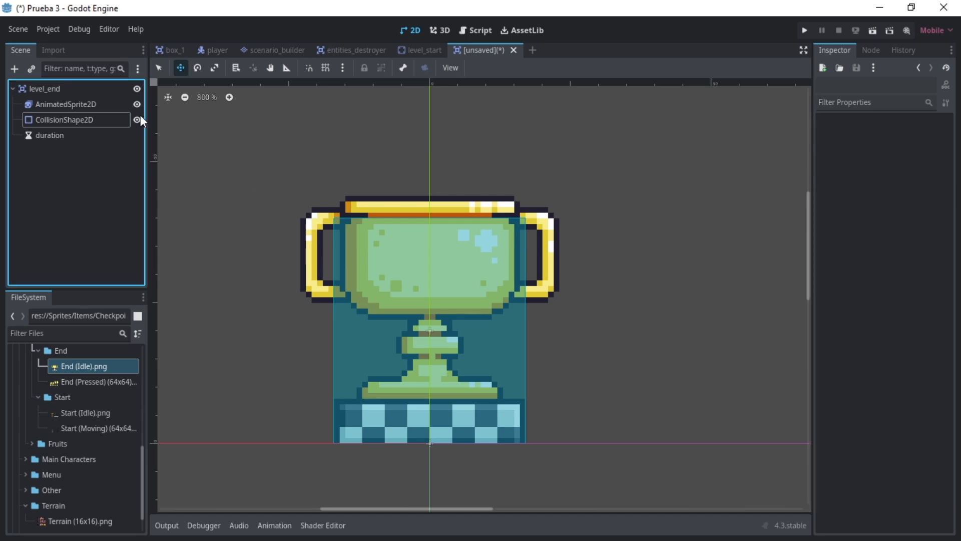
{"action": "key", "text": "q"}
{"action": "key", "text": "ctrl+s"}
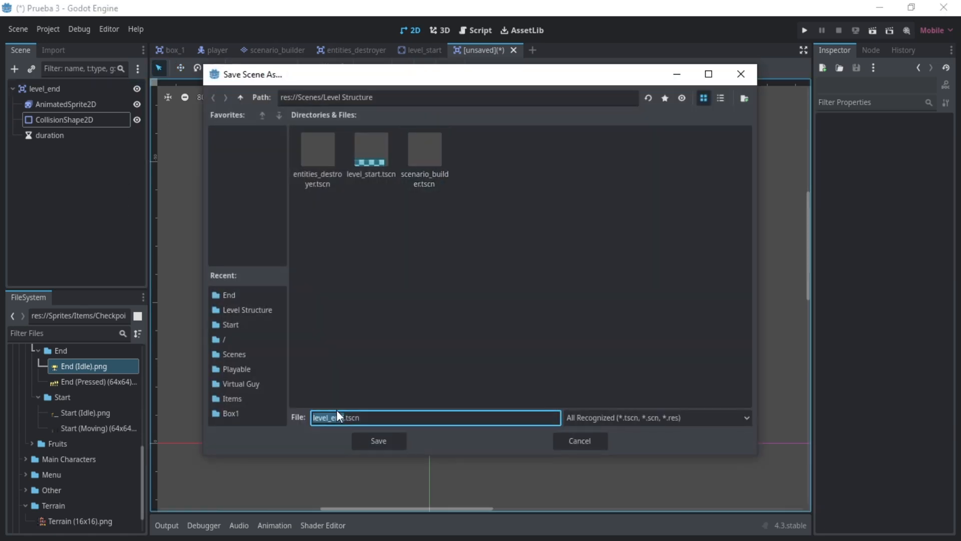
{"action": "left_click", "coordinate": [392, 97]}
{"action": "left_click", "coordinate": [398, 368]}
{"action": "left_click", "coordinate": [379, 441]}
- Attach a new level_end.gd script to the level_end root node
{"action": "left_click", "coordinate": [60, 89]}
{"action": "left_click", "coordinate": [121, 68]}
{"action": "left_click", "coordinate": [431, 353]}
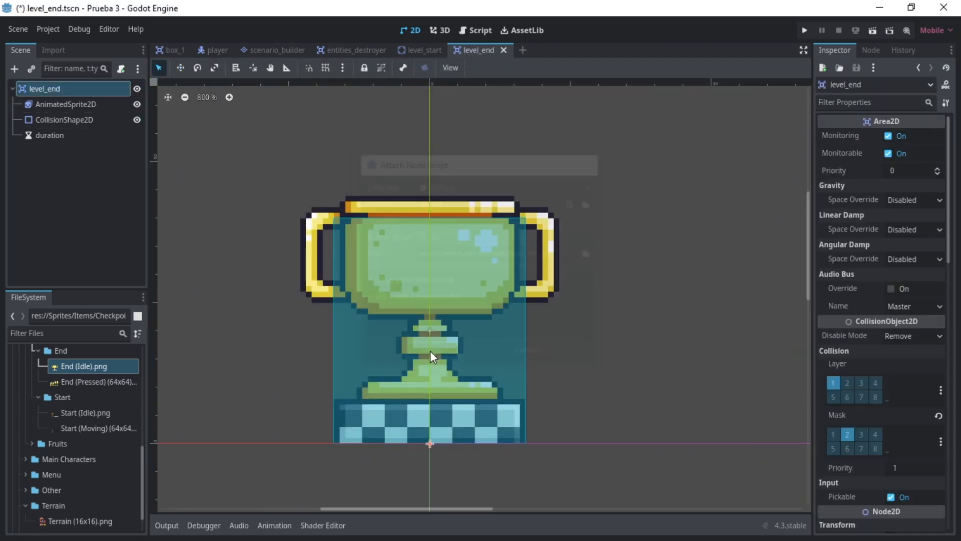
{"action": "key", "text": "Return"}
- Declare an exported next_level variable of type PackedScene set to null, commented "Pantalla victoria cuando sea creada", and save the script
{"action": "type", "text": "@export var nex"}
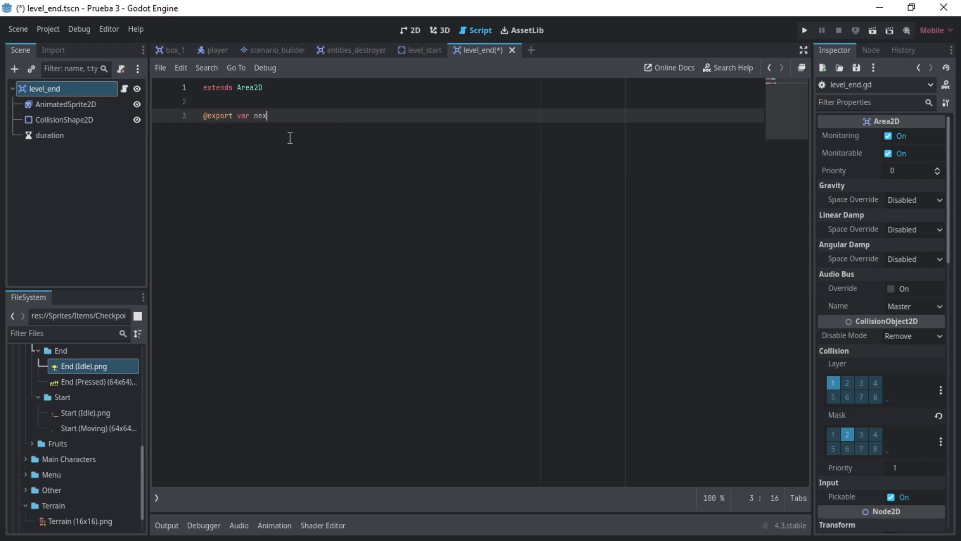
{"action": "type", "text": "t_level: PackedScene = null"}
{"action": "key", "text": "shift+Left"}
{"action": "key", "text": "shift+Left"}
{"action": "key", "text": "shift+Left"}
{"action": "key", "text": "shift+Left"}
{"action": "key", "text": "shift+Left"}
{"action": "key", "text": "shift+Left"}
{"action": "key", "text": "shift+Left"}
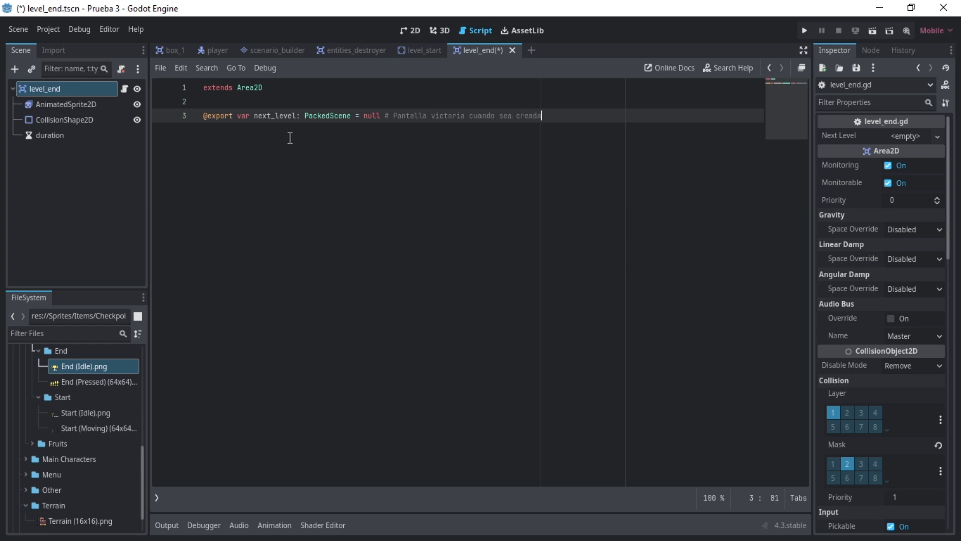
{"action": "key", "text": "ctrl+s"}
- Add two empty code regions named GODOT METHODS and SIGNAL METHODS below the exported variable
{"action": "key", "text": "Return"}
{"action": "key", "text": "Return"}
{"action": "type", "text": "#region GODOT "}
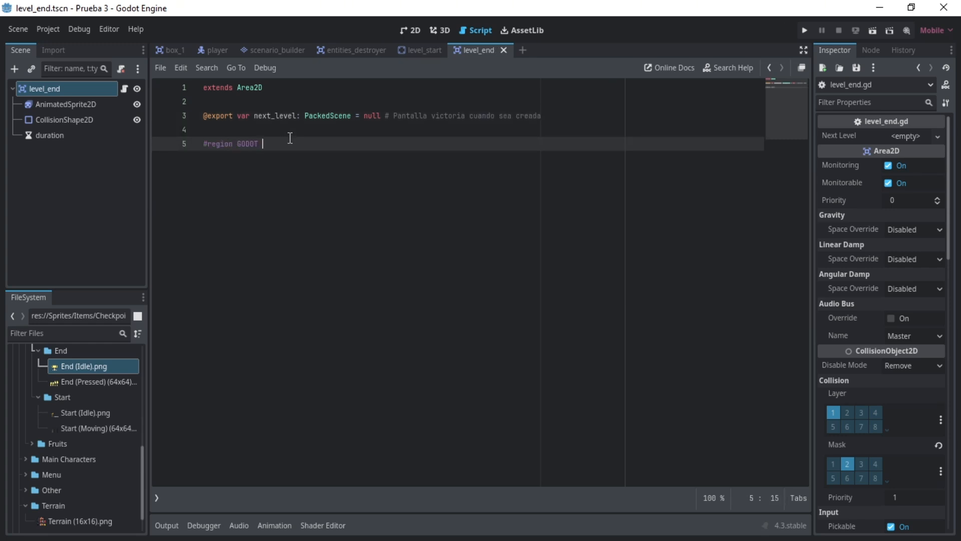
{"action": "type", "text": "METHODS"}
{"action": "key", "text": "Return"}
{"action": "type", "text": "#endregion"}
{"action": "key", "text": "shift+Up"}
{"action": "key", "text": "shift+Home"}
{"action": "key", "text": "ctrl+c"}
{"action": "key", "text": "Right"}
{"action": "key", "text": "Return"}
{"action": "key", "text": "Return"}
{"action": "key", "text": "ctrl+v"}
{"action": "key", "text": "Up"}
{"action": "key", "text": "ctrl+Left"}
{"action": "key", "text": "ctrl+shift+Right"}
{"action": "type", "text": "SIGNAL"}
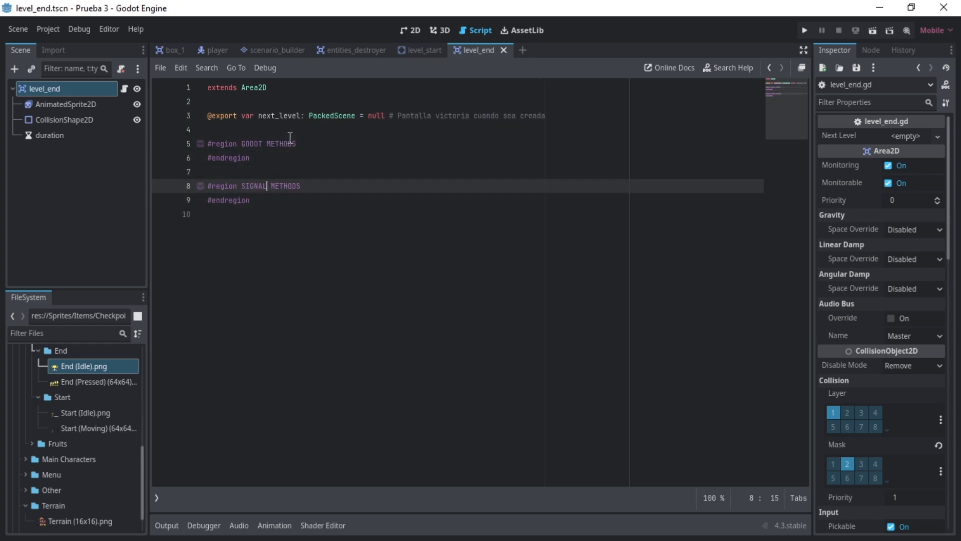
- Write a _ready() -> void function in the GODOT METHODS region that connects body_entered to _on_body_entered
{"action": "left_click", "coordinate": [369, 214]}
{"action": "left_click", "coordinate": [369, 190]}
{"action": "key", "text": "Up"}
{"action": "key", "text": "Up"}
{"action": "key", "text": "Up"}
{"action": "key", "text": "Return"}
{"action": "key", "text": "Return"}
{"action": "key", "text": "Up"}
{"action": "type", "text": "func _ready() -> void:"}
{"action": "key", "text": "Return"}
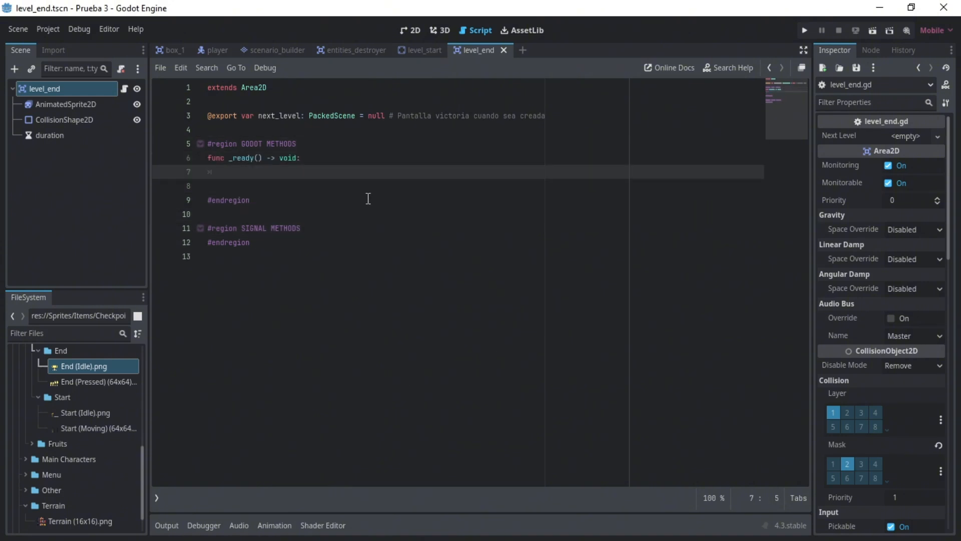
{"action": "type", "text": "body_entered.connect(_on_body_entered"}
- Declare the function _on_body_entered(body: Node2D) -> void in the SIGNAL METHODS region
{"action": "key", "text": "ctrl+shift+Left"}
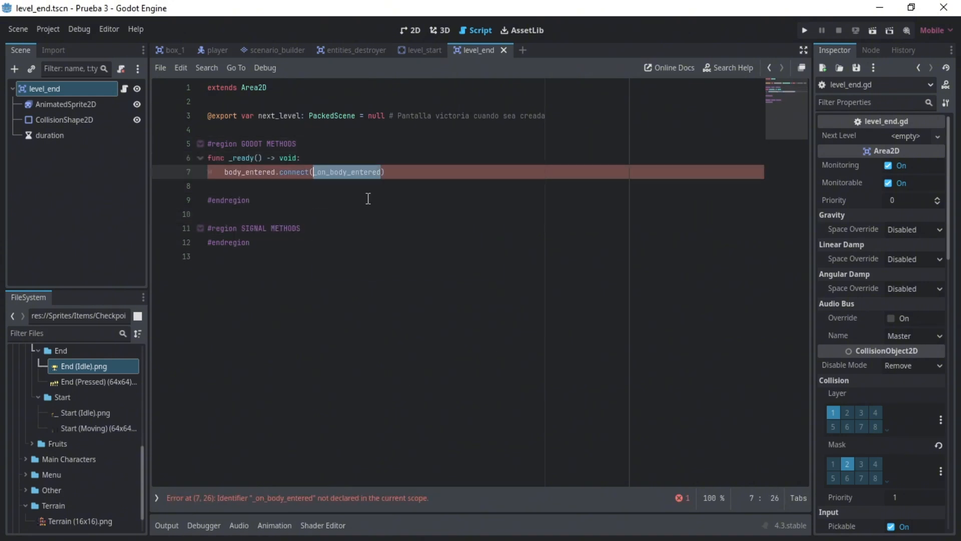
{"action": "key", "text": "ctrl+c"}
{"action": "key", "text": "Down"}
{"action": "key", "text": "Down"}
{"action": "key", "text": "Down"}
{"action": "key", "text": "Down"}
{"action": "key", "text": "Return"}
{"action": "type", "text": "func"}
{"action": "key", "text": "ctrl+v"}
{"action": "type", "text": ":"}
{"action": "key", "text": "Return"}
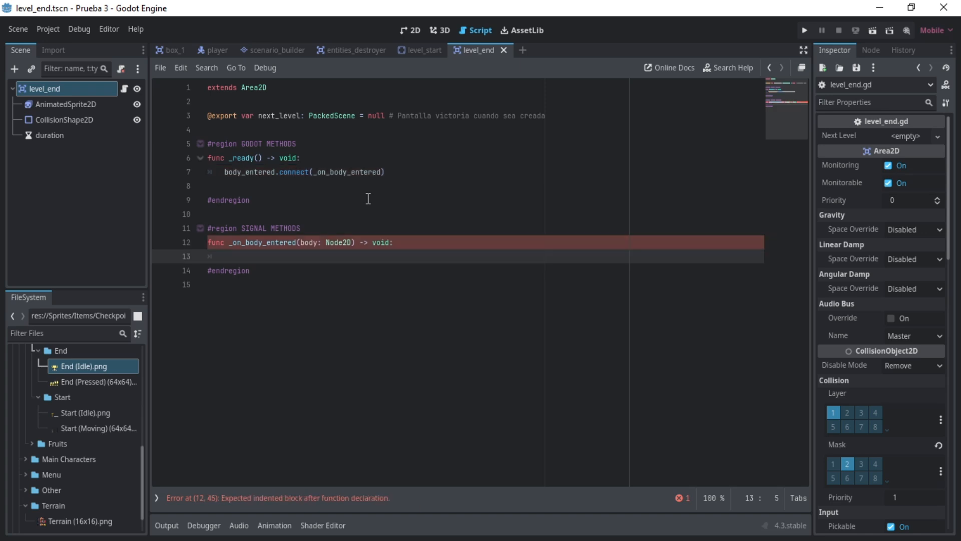
- In _on_body_entered, if body is Player, set body.can_move to false and play the AnimatedSprite2D's "PRESSED" animation
{"action": "type", "text": "if body is Player:"}
{"action": "key", "text": "Return"}
{"action": "type", "text": "body.can_move = false"}
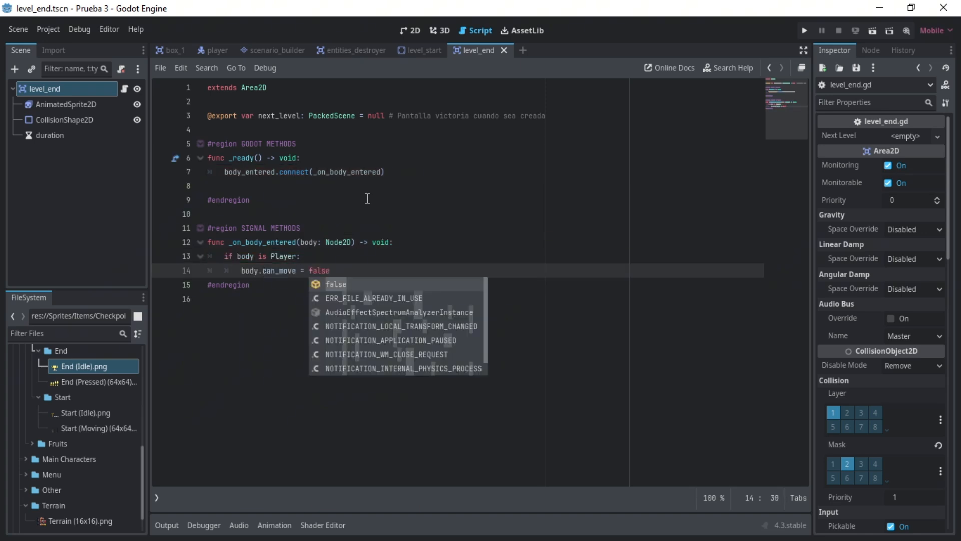
{"action": "key", "text": "Return"}
{"action": "type", "text": "$AnimatedSprite2D.play(\"PRESSED\")"}
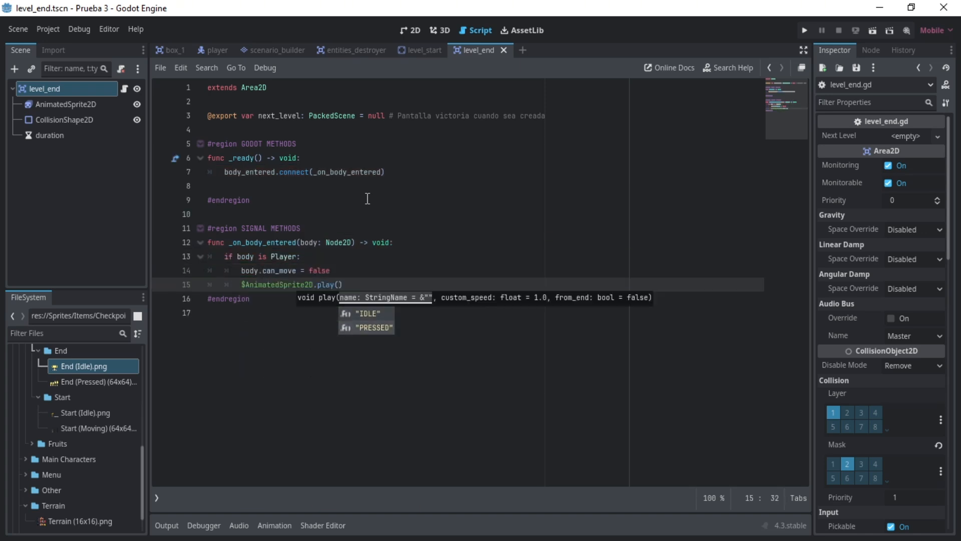
- Start the duration timer inside the Player check and await its timeout
{"action": "key", "text": "Return"}
{"action": "type", "text": "$dira"}
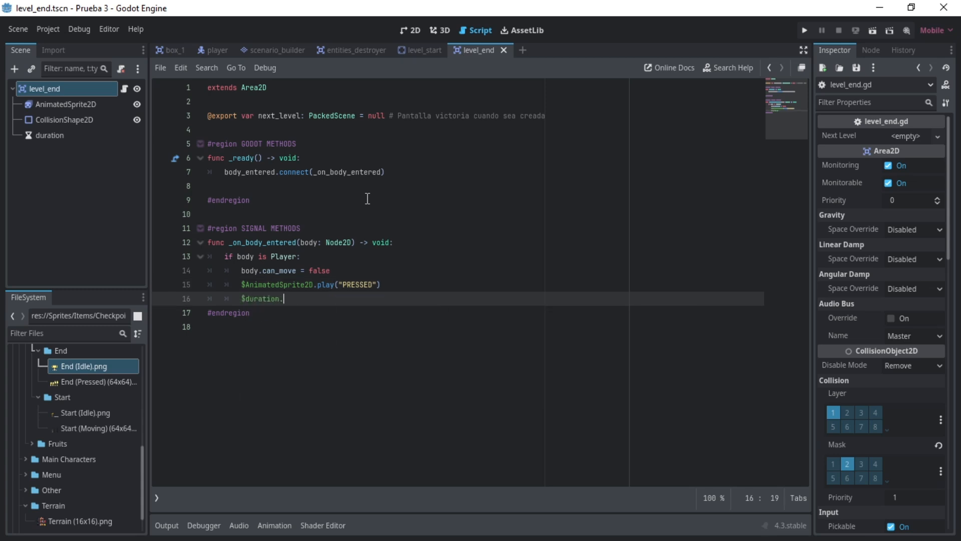
{"action": "type", "text": "start()"}
{"action": "key", "text": "Return"}
{"action": "type", "text": "await $duration.timeout"}
- Add an if next_level: block with get_tree().call_deferred(), commented "SE USA CALL DEFERRED PORQUE ESTE METODO SE LLAMARA DURANTE LAS FISICAS DE GODOT"
{"action": "key", "text": "Return"}
{"action": "type", "text": "if"}
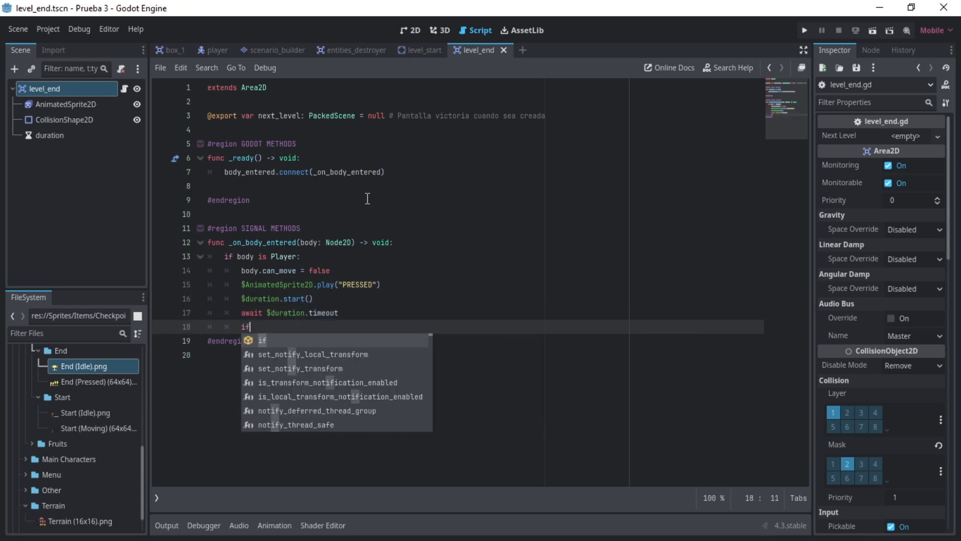
{"action": "type", "text": " next_level:"}
{"action": "key", "text": "Return"}
{"action": "type", "text": "get_tree().call_deferred() "}
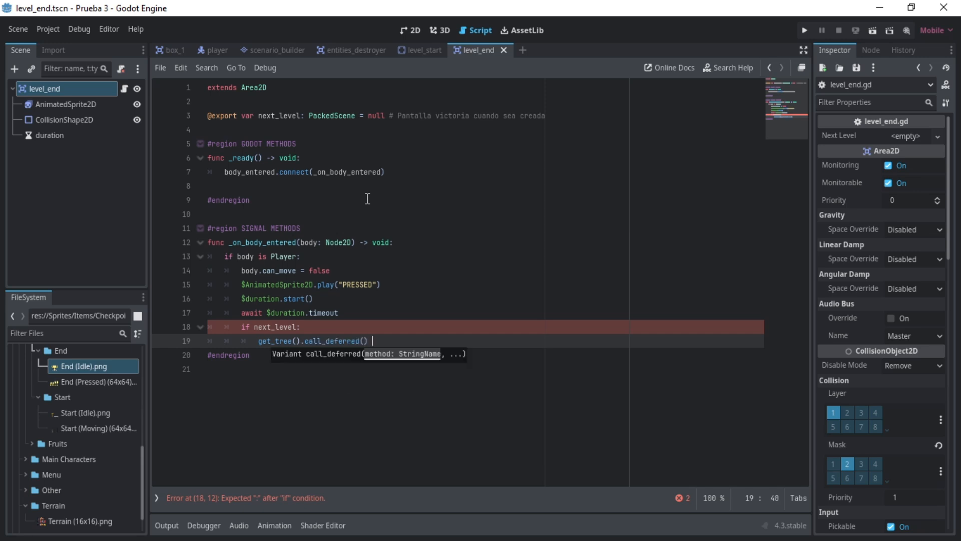
{"action": "type", "text": "# SE USA CALL DEFERRED PORQUE ESTE METODO SE LLAMARA DURANTE LAS FISICAS DE GODOT"}
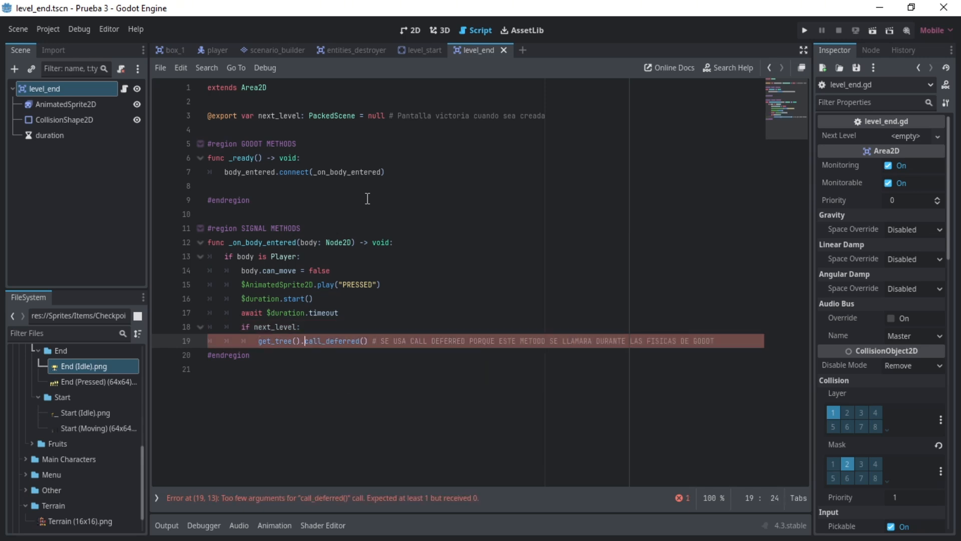
- Pass "change_scene_to_packed" as the first call_deferred argument and move the trailing comment onto its own line above
{"action": "key", "text": "ctrl+Right"}
{"action": "key", "text": "Right"}
{"action": "type", "text": "\"change_scene_to_packed\","}
{"action": "key", "text": "Right"}
{"action": "key", "text": "Right"}
{"action": "key", "text": "shift+End"}
{"action": "key", "text": "ctrl+x"}
{"action": "key", "text": "ctrl+shift+Return"}
{"action": "key", "text": "ctrl+v"}
{"action": "key", "text": "Down"}
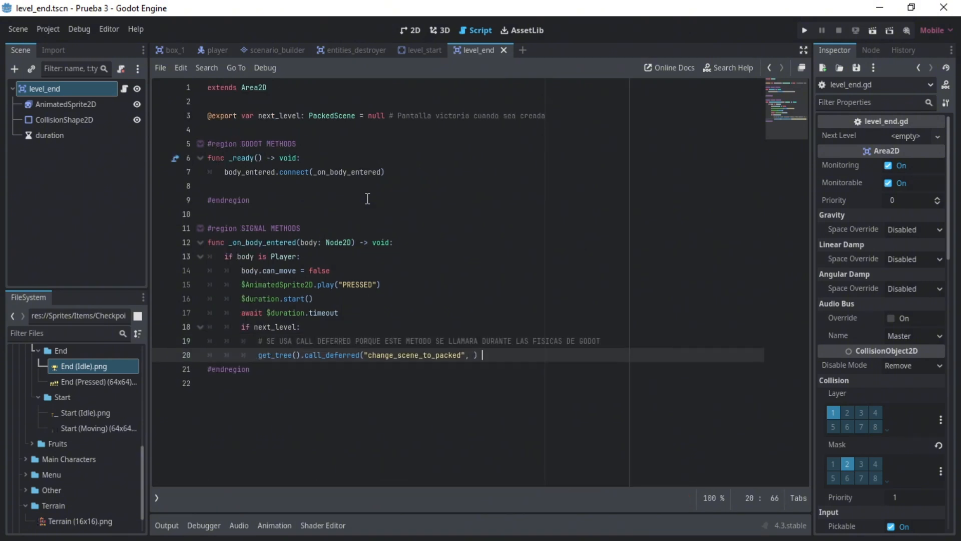
- Pass next_level as the second call_deferred argument and remove the trailing space
{"action": "key", "text": "BackSpace"}
{"action": "key", "text": "Left"}
{"action": "type", "text": "next_level"}
{"action": "key", "text": "Return"}
- Add an else: branch that prints "ESTO NUNCA DEBERIA SER NULO; HAY ALGO MAL"
{"action": "key", "text": "End"}
{"action": "key", "text": "Return"}
{"action": "key", "text": "BackSpace"}
{"action": "type", "text": "else:"}
{"action": "key", "text": "Return"}
{"action": "type", "text": "print"}
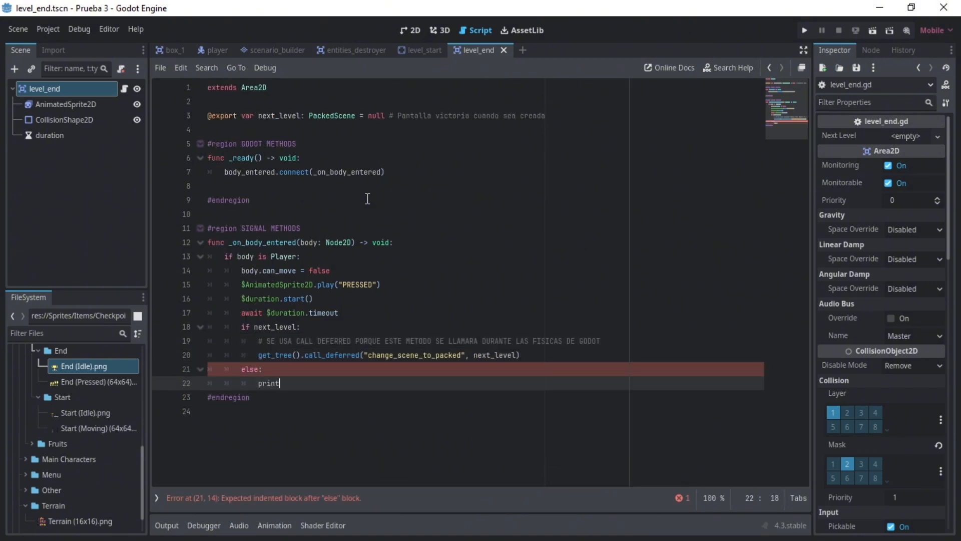
{"action": "type", "text": "(\"ESTO NUNCA DEBERIA SER NULO; HAY ALGO"}
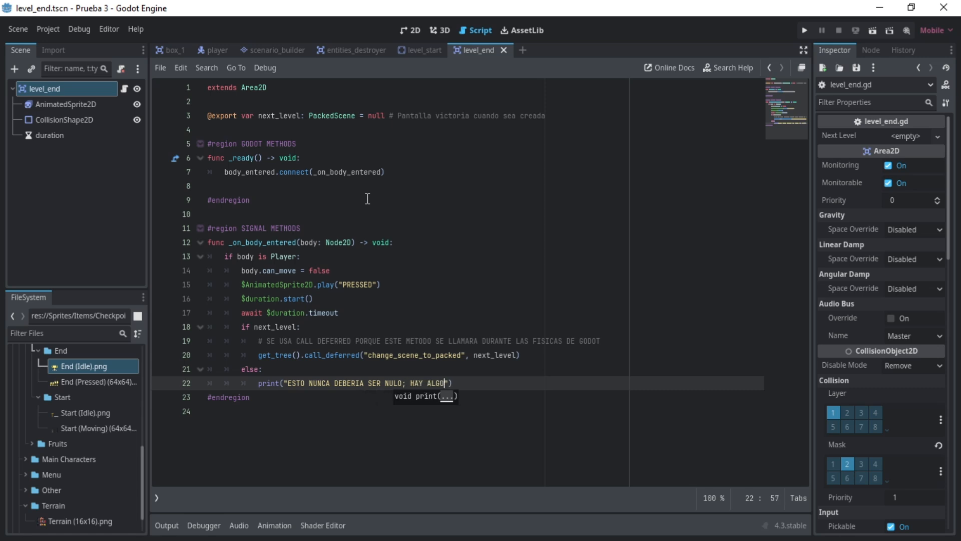
{"action": "type", "text": " MAL"}
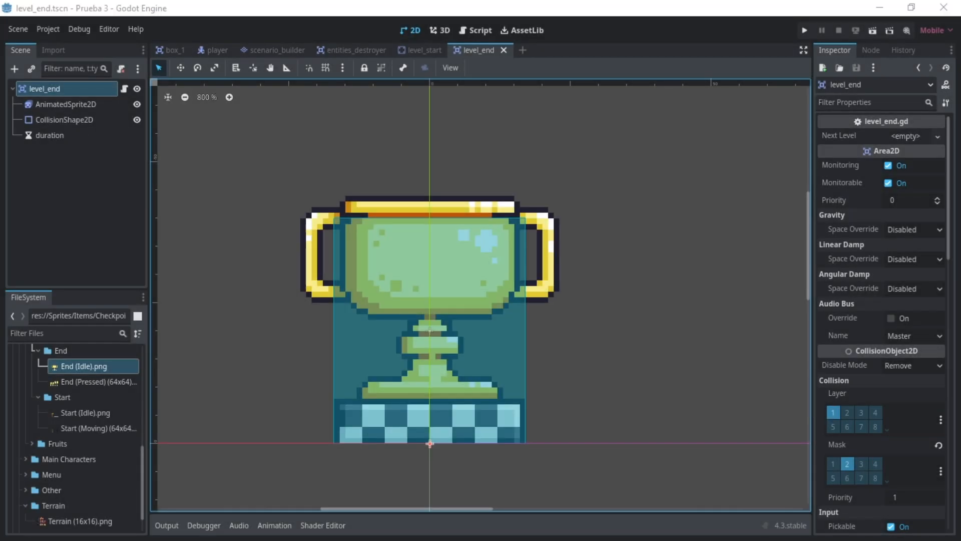
- Create a new scene with a ParallaxBackground node as its root
{"action": "left_click", "coordinate": [523, 50]}
{"action": "left_click", "coordinate": [84, 161]}
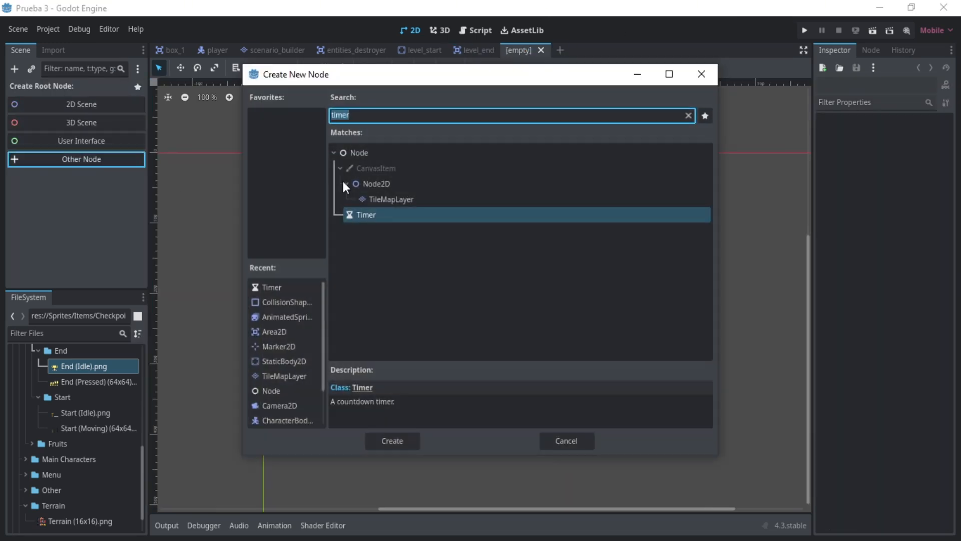
{"action": "type", "text": "parallax"}
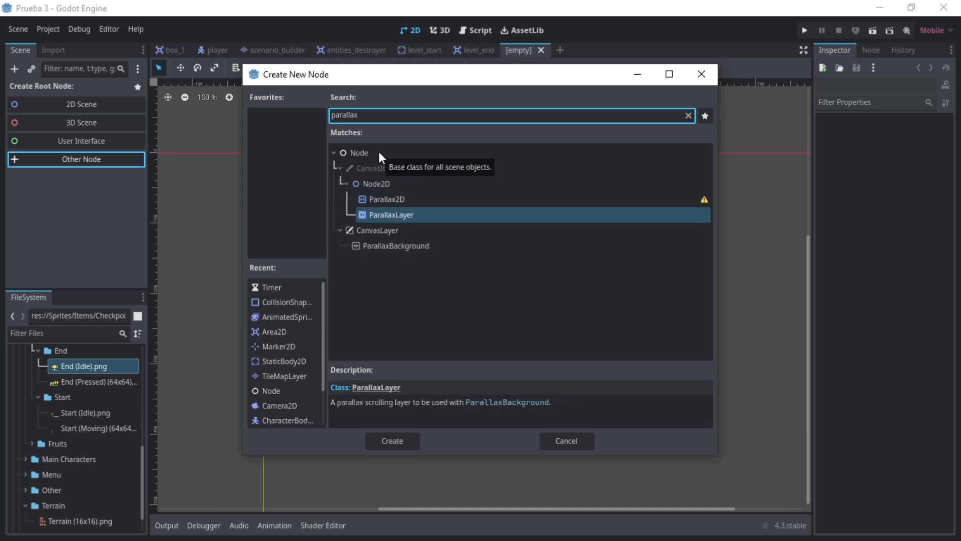
{"action": "key", "text": "Return"}
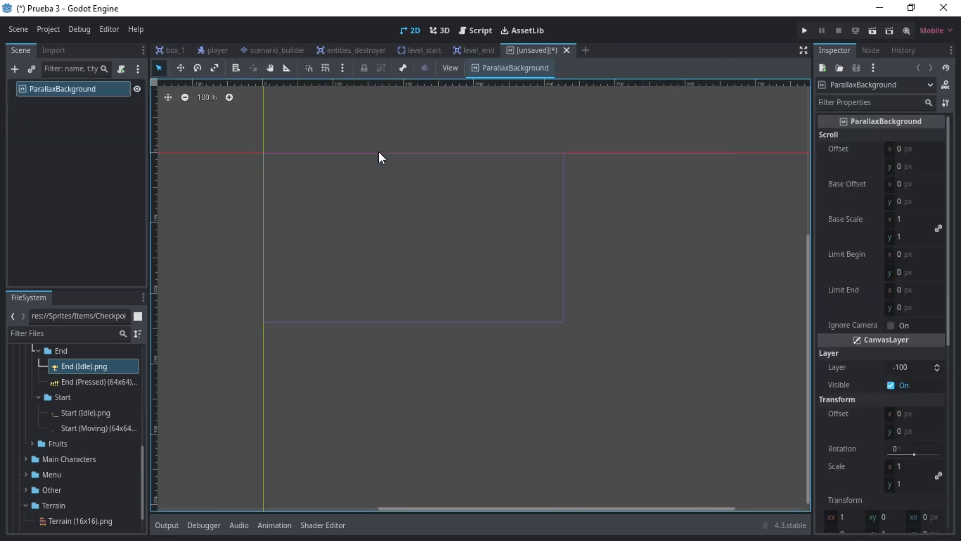
- Add a ParallaxLayer node as a child of ParallaxBackground
{"action": "key", "text": "ctrl+a"}
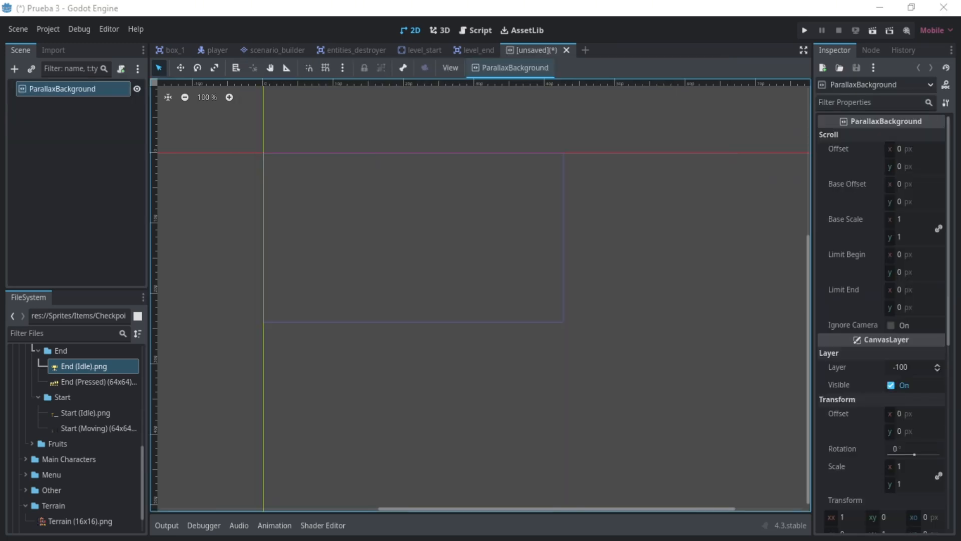
{"action": "left_click", "coordinate": [61, 252]}
{"action": "left_click", "coordinate": [73, 93]}
{"action": "key", "text": "ctrl+a"}
{"action": "type", "text": "parala"}
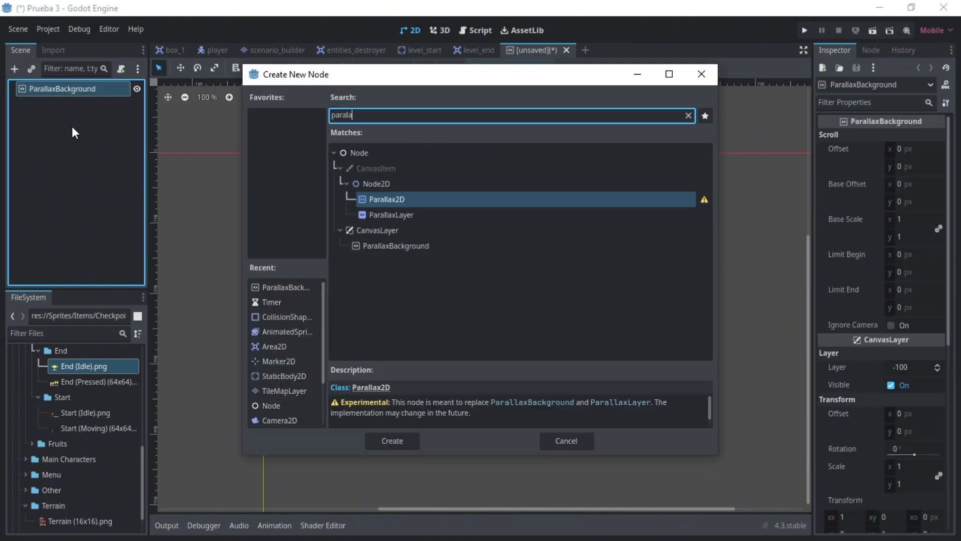
{"action": "key", "text": "Down"}
{"action": "key", "text": "Return"}
- Add a Sprite2D node as a child of ParallaxLayer
{"action": "key", "text": "ctrl+a"}
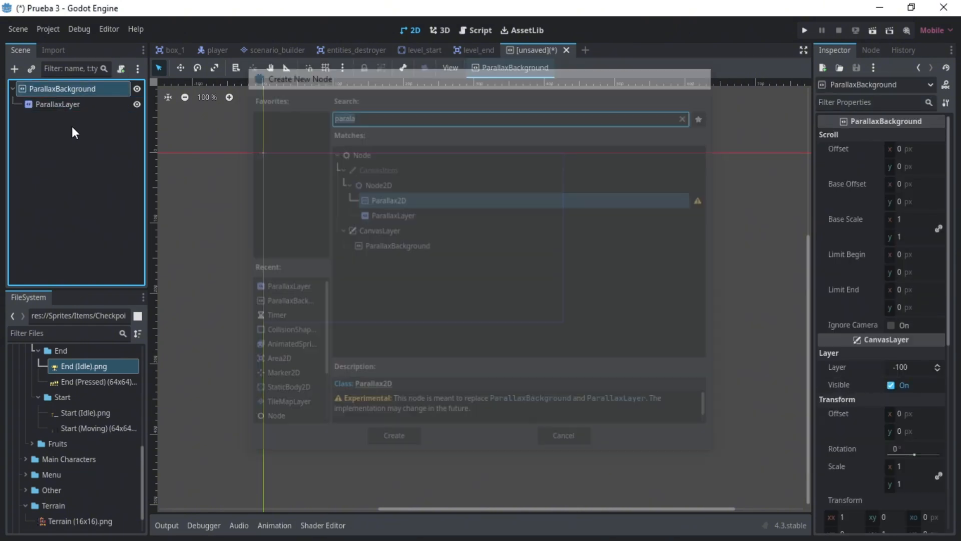
{"action": "type", "text": "sprit"}
{"action": "key", "text": "Return"}
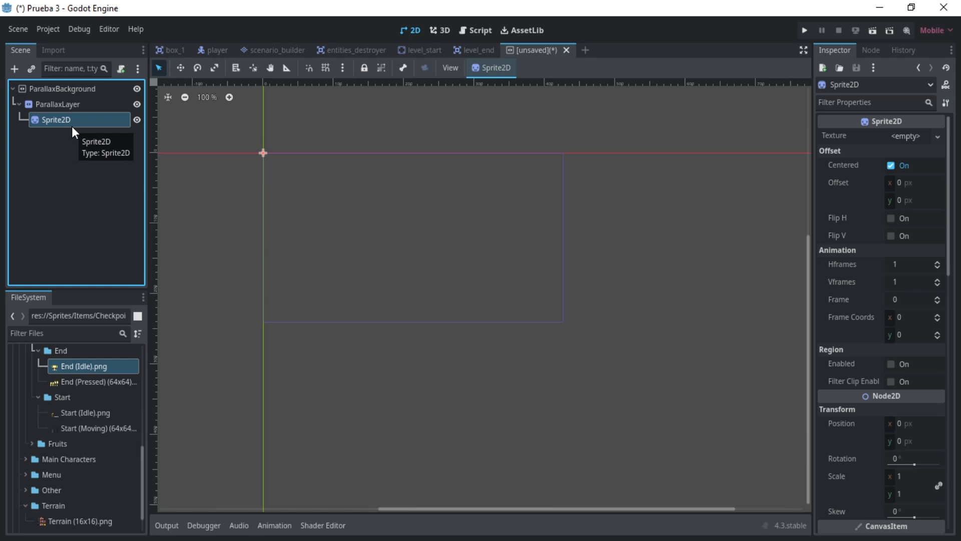
- Assign Purple.png from Sprites/Background as the Sprite2D's texture and turn off its Centered option
{"action": "scroll", "coordinate": [57, 427], "scroll_direction": "down", "scroll_amount": 2}
{"action": "scroll", "coordinate": [57, 427], "scroll_direction": "up", "scroll_amount": 13}
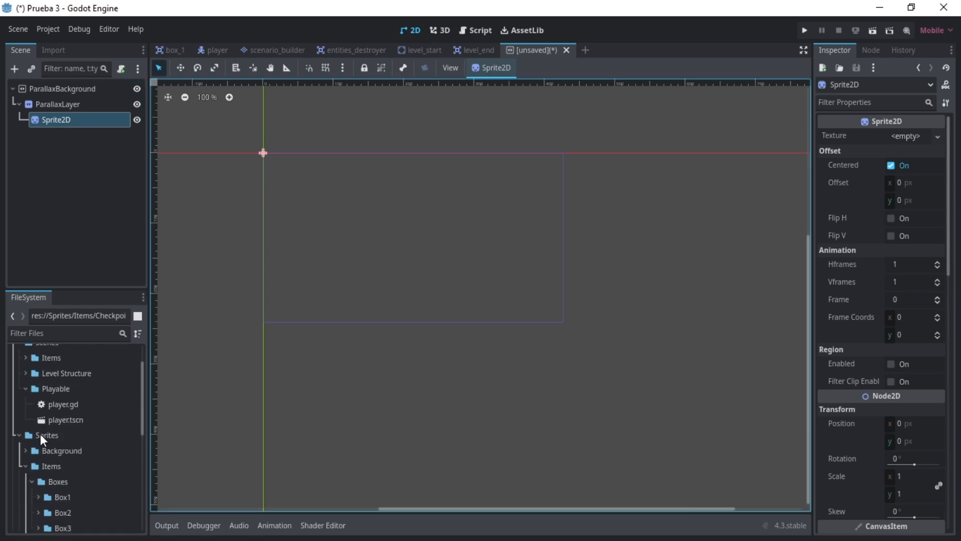
{"action": "left_click", "coordinate": [18, 385]}
{"action": "scroll", "coordinate": [50, 422], "scroll_direction": "down", "scroll_amount": 2}
{"action": "left_click", "coordinate": [25, 385]}
{"action": "left_click", "coordinate": [25, 397]}
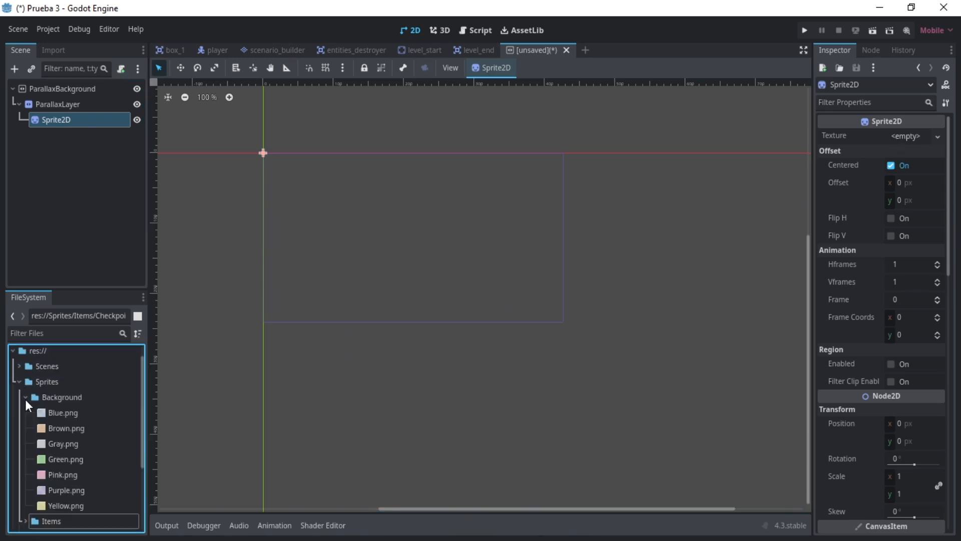
{"action": "left_click_drag", "start_coordinate": [64, 490], "coordinate": [909, 138]}
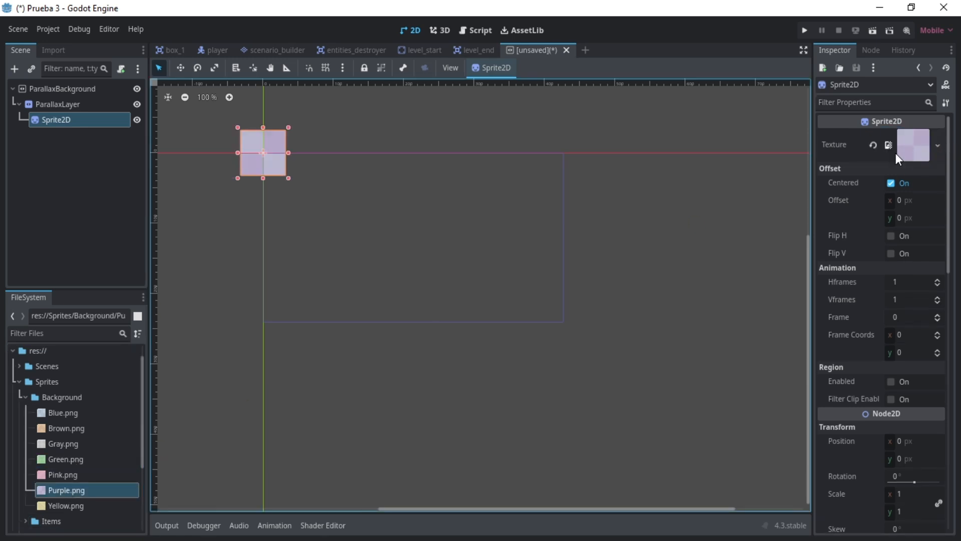
{"action": "scroll", "coordinate": [231, 171], "scroll_direction": "up", "scroll_amount": 3}
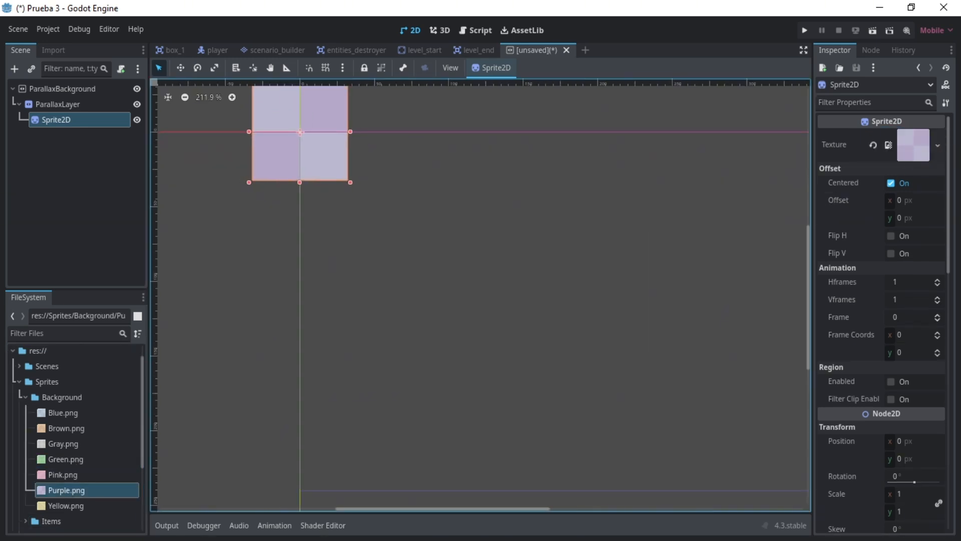
{"action": "left_click", "coordinate": [891, 184]}
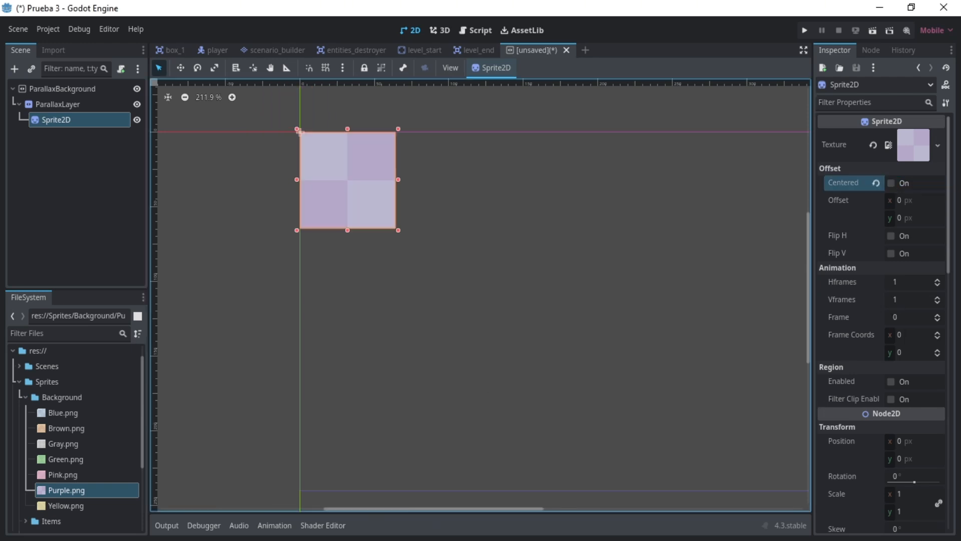
- Enable the Sprite2D's region and set its rect width and height to 64*10 each
{"action": "left_click", "coordinate": [891, 381]}
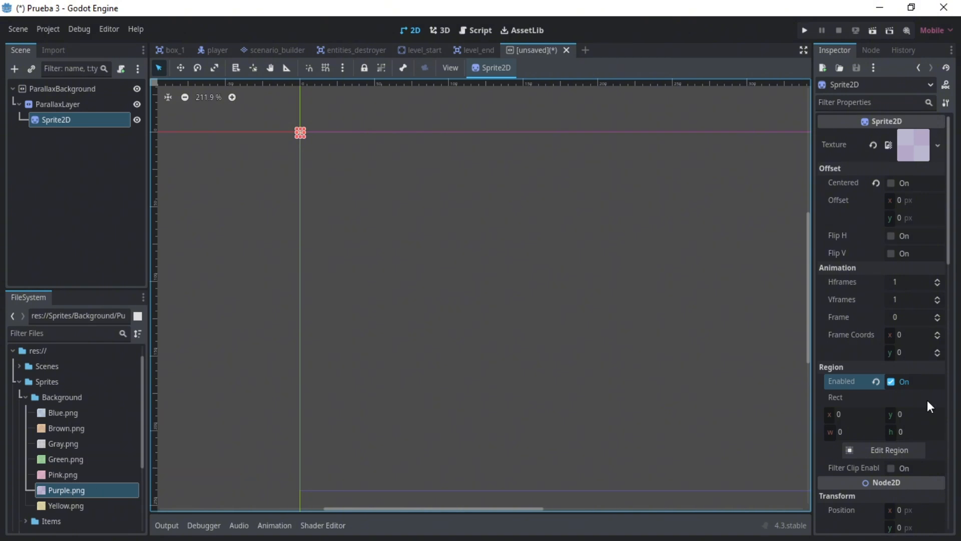
{"action": "left_click", "coordinate": [857, 432]}
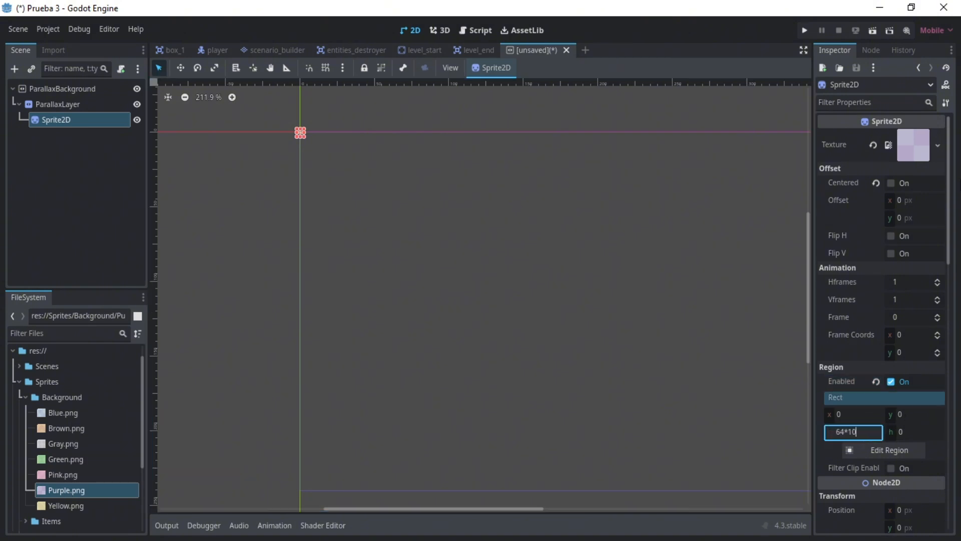
{"action": "key", "text": "Return"}
{"action": "left_click", "coordinate": [924, 430]}
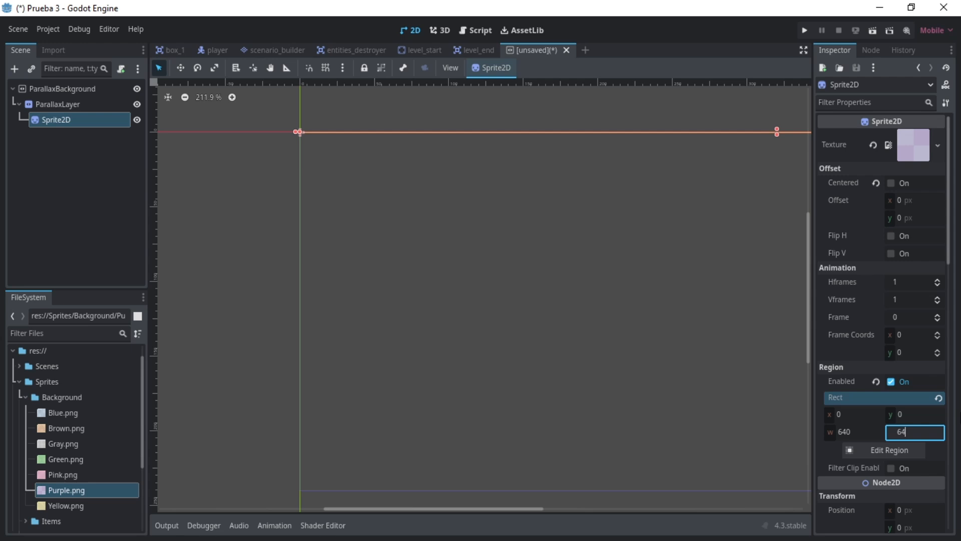
{"action": "type", "text": "64*10"}
{"action": "key", "text": "Return"}
{"action": "scroll", "coordinate": [480, 296], "scroll_direction": "down", "scroll_amount": 5}
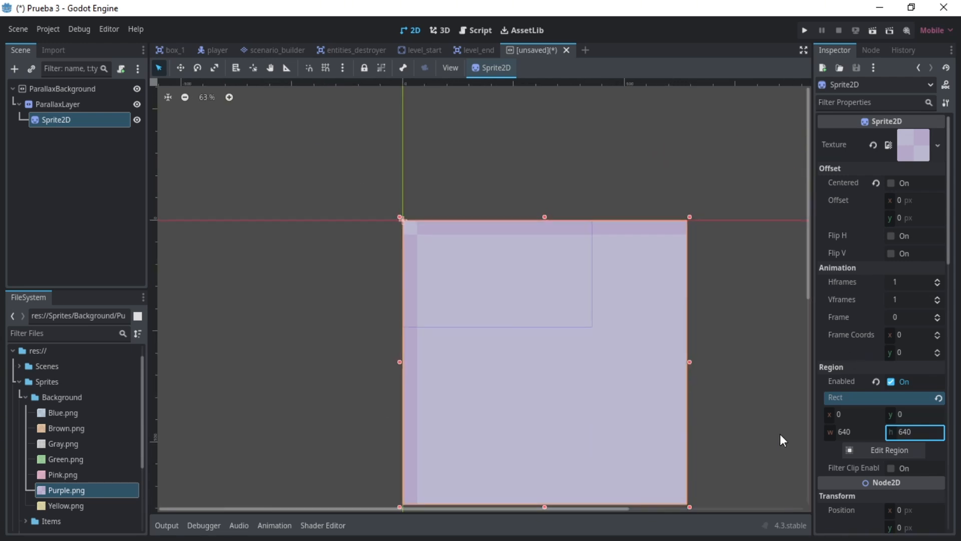
- Set the Sprite2D's texture Repeat option to Enabled
{"action": "scroll", "coordinate": [856, 380], "scroll_direction": "down", "scroll_amount": 10}
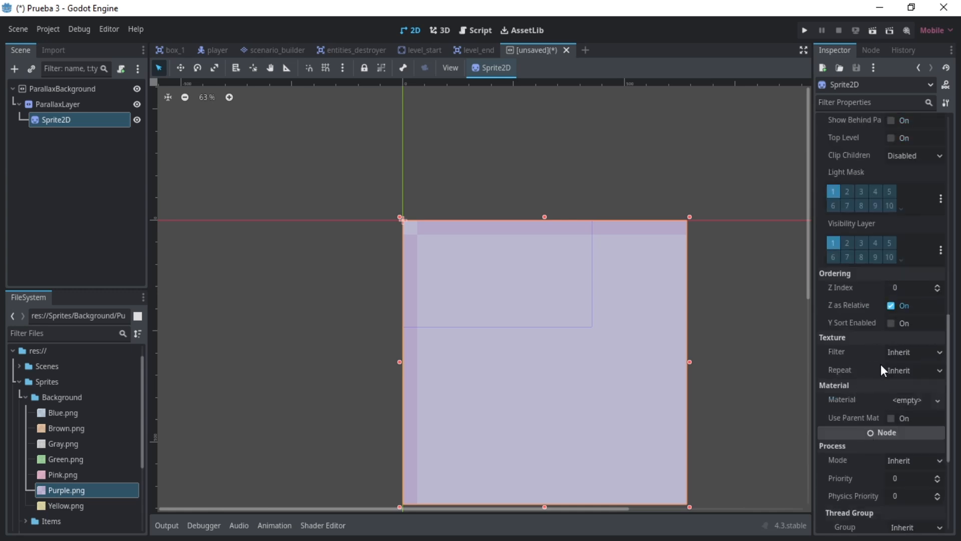
{"action": "left_click", "coordinate": [918, 352]}
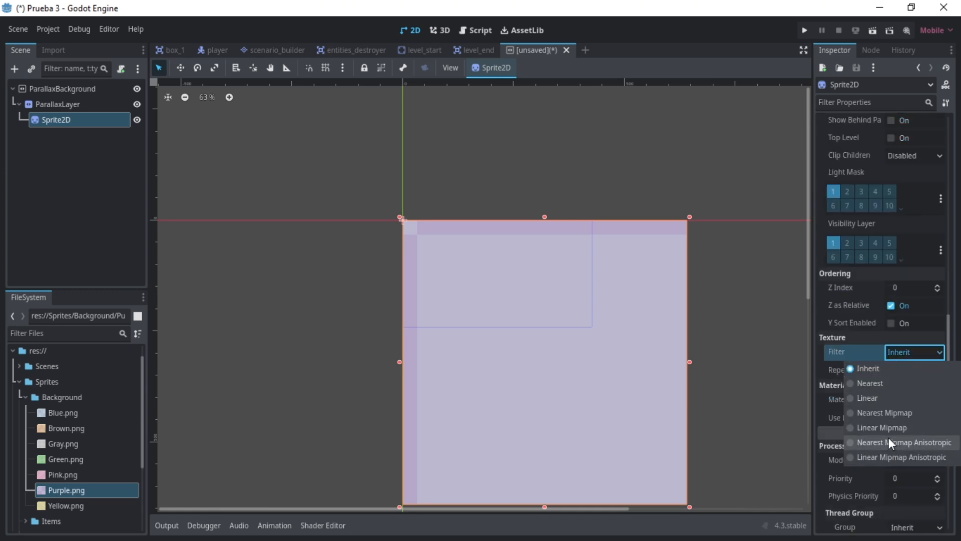
{"action": "left_click", "coordinate": [881, 358]}
{"action": "left_click", "coordinate": [909, 368]}
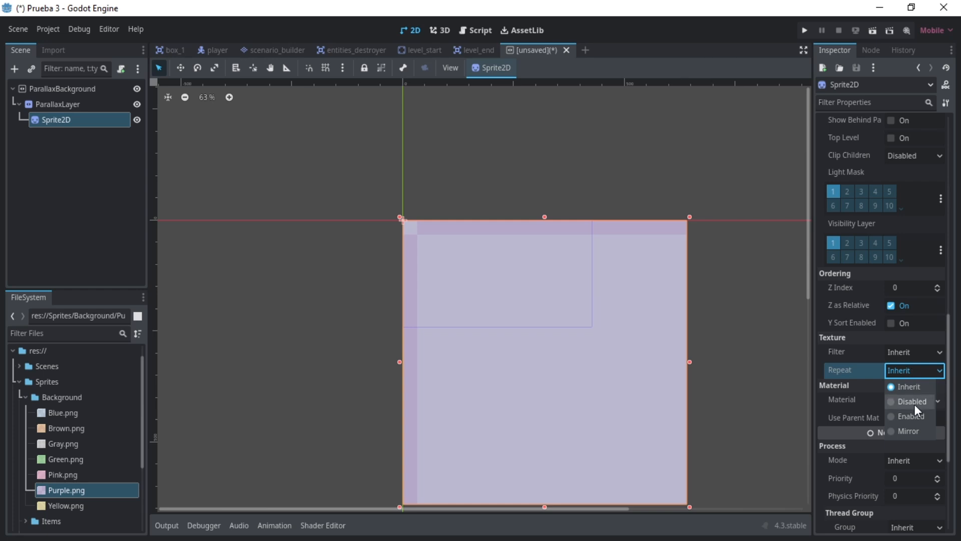
{"action": "left_click", "coordinate": [910, 416]}
{"action": "scroll", "coordinate": [849, 357], "scroll_direction": "up", "scroll_amount": 10}
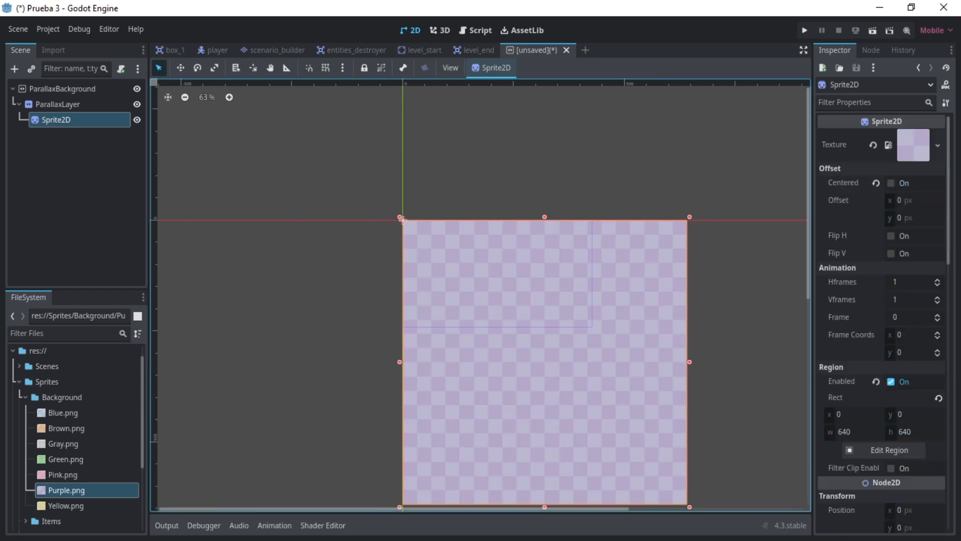
- Set the ParallaxLayer's motion mirroring to 640 on both x and y
{"action": "left_click", "coordinate": [867, 434]}
{"action": "left_click", "coordinate": [56, 105]}
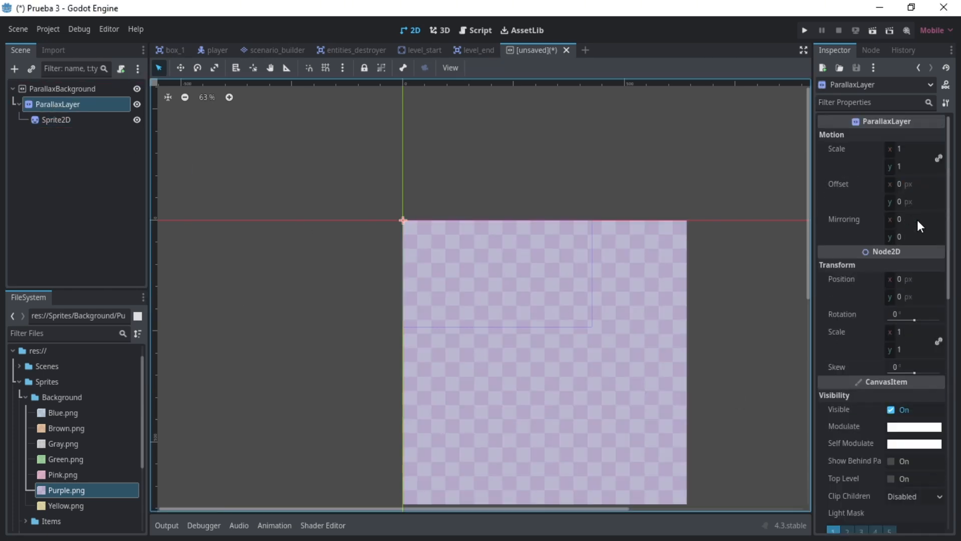
{"action": "left_click", "coordinate": [919, 219]}
{"action": "type", "text": "640"}
{"action": "left_click", "coordinate": [931, 237]}
{"action": "type", "text": "640"}
{"action": "key", "text": "Return"}
{"action": "scroll", "coordinate": [693, 388], "scroll_direction": "down", "scroll_amount": 3}
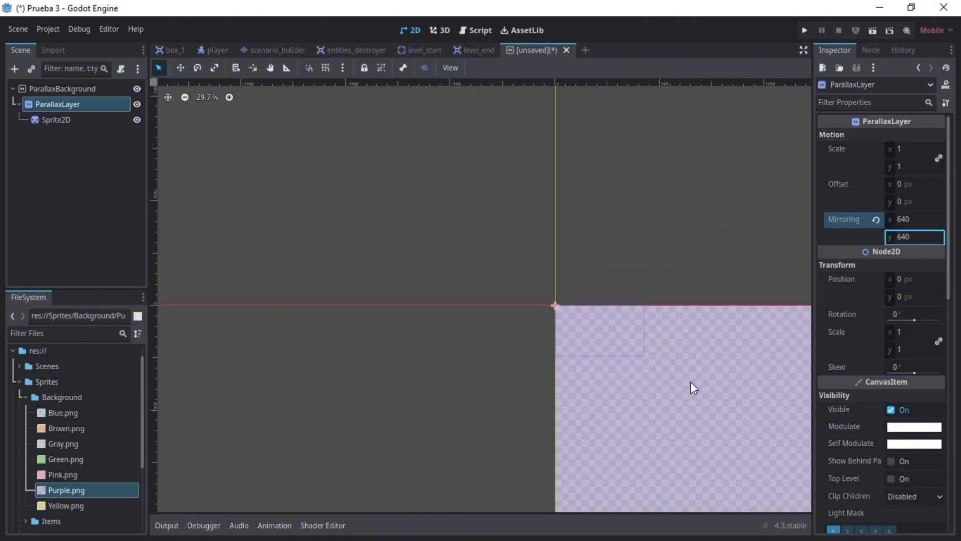
{"action": "scroll", "coordinate": [493, 425], "scroll_direction": "up", "scroll_amount": 20}
{"action": "left_click_drag", "start_coordinate": [439, 507], "coordinate": [755, 505]}
{"action": "scroll", "coordinate": [766, 506], "scroll_direction": "down", "scroll_amount": 20}
{"action": "scroll", "coordinate": [766, 507], "scroll_direction": "up", "scroll_amount": 19}
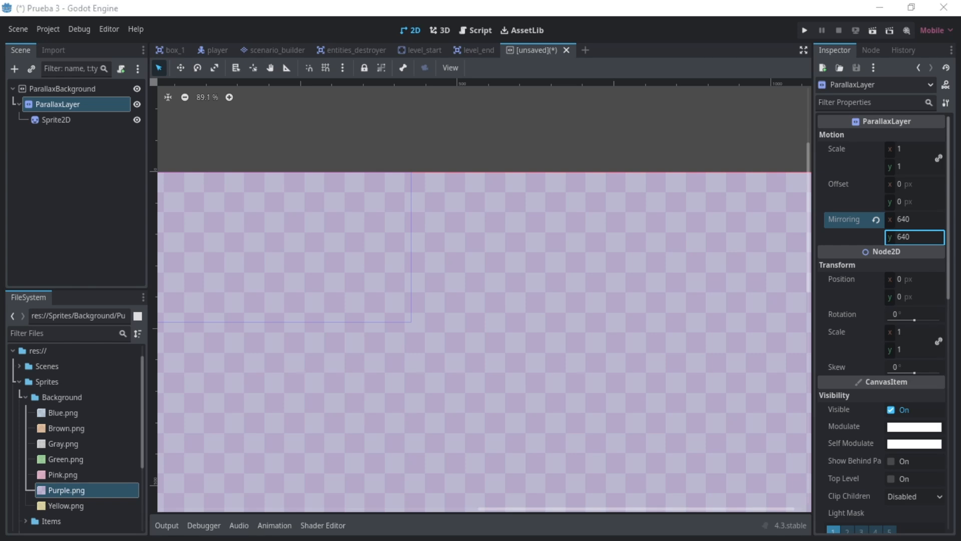
- Rename the root node to Background and save the scene as background.tscn
{"action": "left_click", "coordinate": [125, 199]}
{"action": "double_click", "coordinate": [70, 90]}
{"action": "type", "text": "Background"}
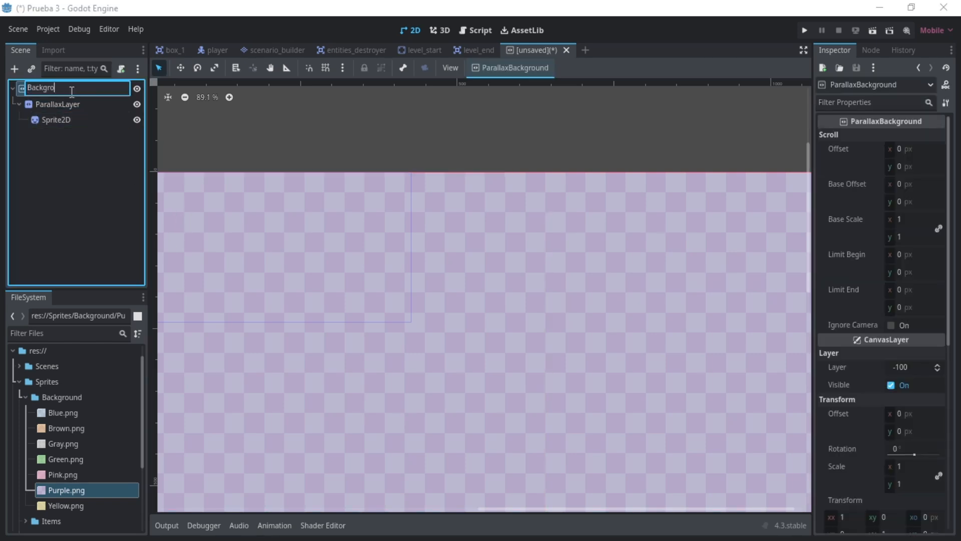
{"action": "key", "text": "Return"}
{"action": "key", "text": "ctrl+s"}
{"action": "left_click", "coordinate": [382, 440]}
- Attach a new script, background.gd, to the Background root node
{"action": "left_click", "coordinate": [103, 157]}
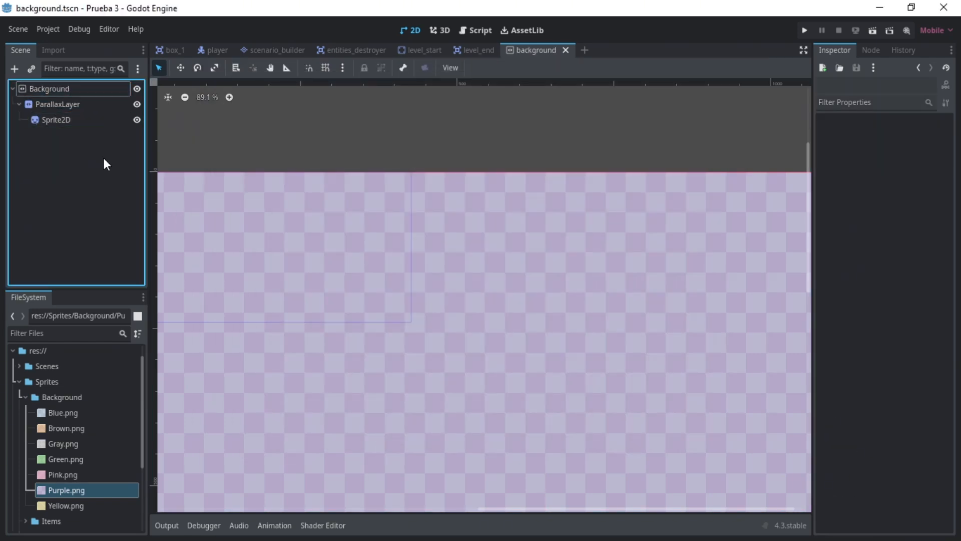
{"action": "left_click", "coordinate": [95, 93]}
{"action": "left_click", "coordinate": [121, 69]}
{"action": "left_click", "coordinate": [435, 354]}
- Declare an exported bg_texture variable of type CompressedTexture2D that preloads "res://Sprites/Background/Purple.png"
{"action": "left_click", "coordinate": [278, 125]}
{"action": "key", "text": "Return"}
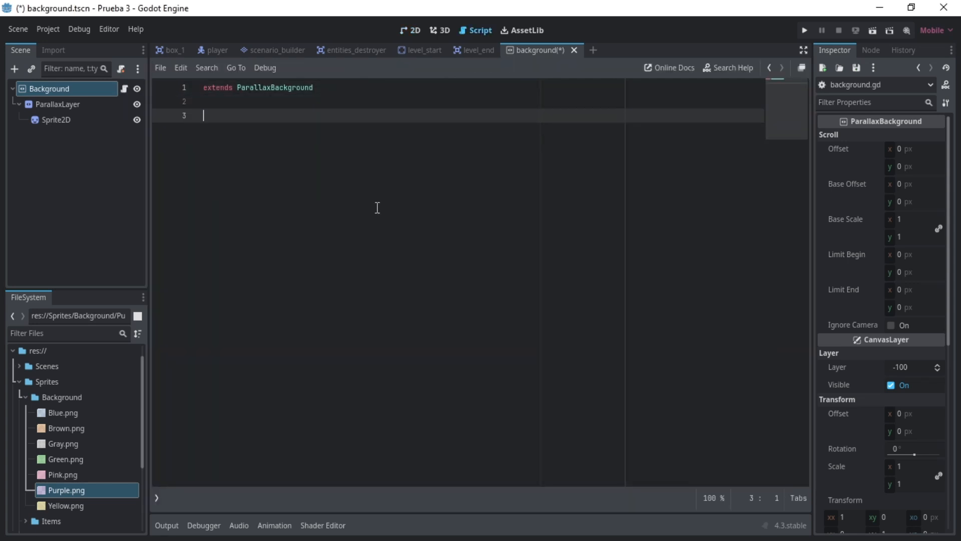
{"action": "type", "text": "@export var bg_texture: "}
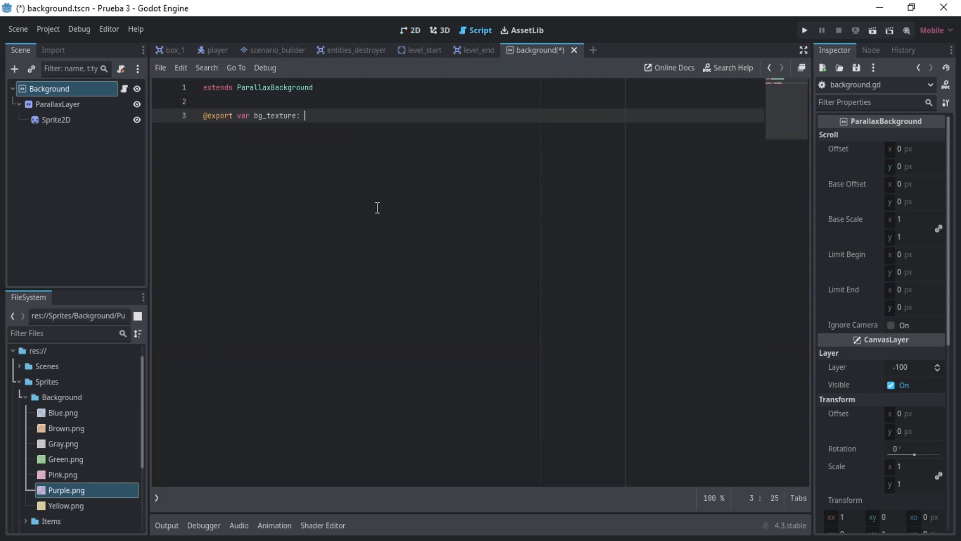
{"action": "type", "text": "CompressedTexture2D"}
{"action": "key", "text": "Down"}
{"action": "key", "text": "Down"}
{"action": "key", "text": "Return"}
{"action": "left_click", "coordinate": [56, 120]}
{"action": "left_click", "coordinate": [428, 116]}
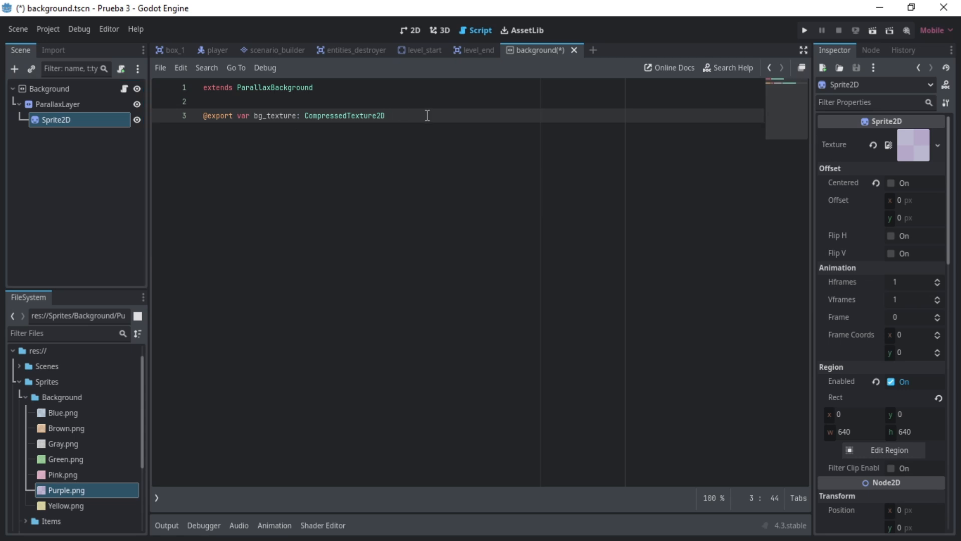
{"action": "type", "text": "= prel"}
{"action": "key", "text": "Return"}
{"action": "left_click_drag", "start_coordinate": [61, 488], "coordinate": [432, 116]}
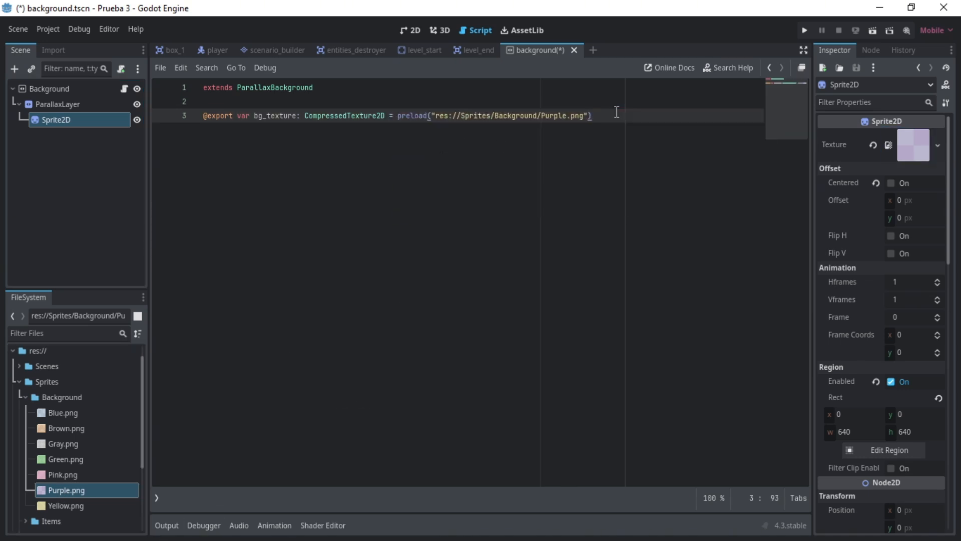
- Declare an exported scroll_speed variable of type int with the value 10 and save the script
{"action": "key", "text": "Return"}
{"action": "type", "text": "@export var scroll_speed: int = 10"}
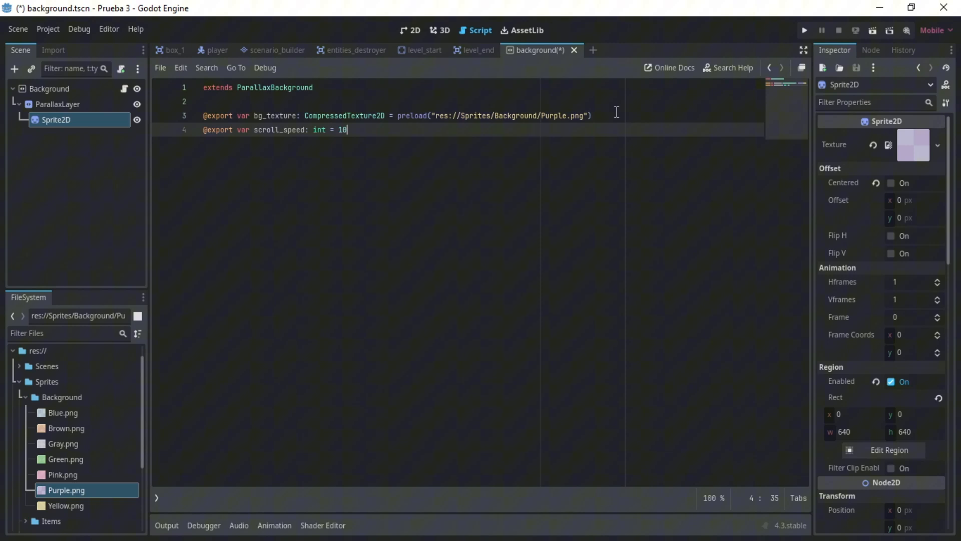
{"action": "key", "text": "ctrl+s"}
{"action": "key", "text": "Return"}
{"action": "type", "text": "@onready var sprite"}
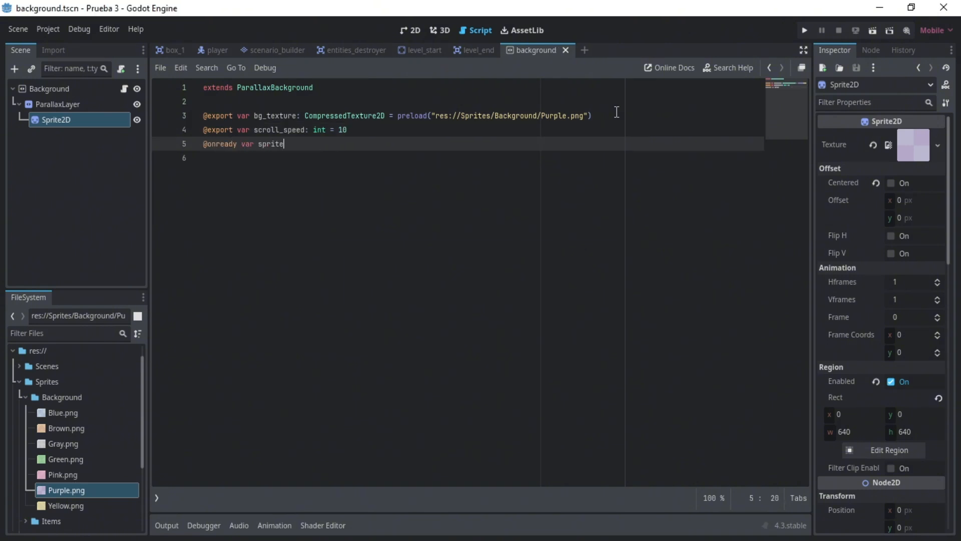
{"action": "type", "text": " = $"}
{"action": "key", "text": "Return"}
{"action": "key", "text": "Return"}
{"action": "type", "text": "@onready va"}
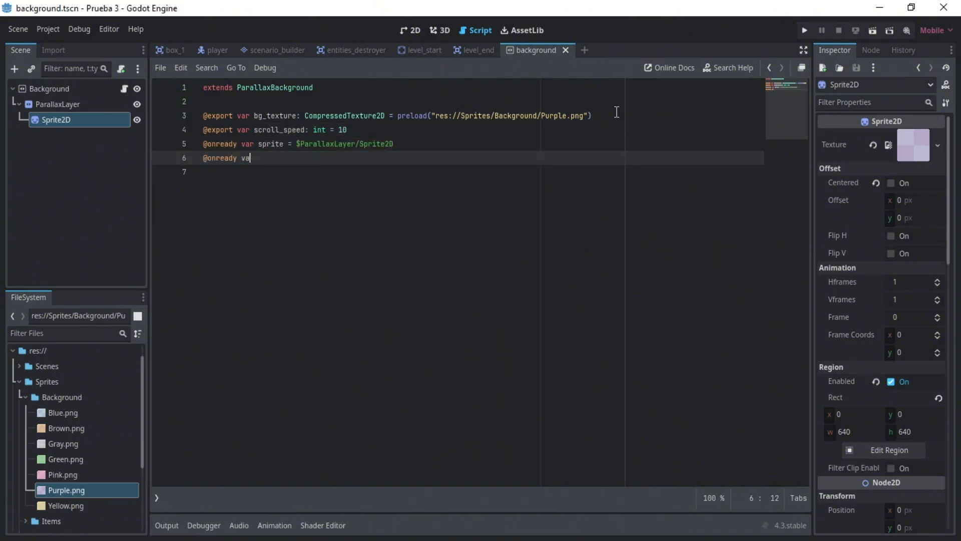
{"action": "key", "text": "Up"}
{"action": "key", "text": "Left"}
{"action": "key", "text": "Left"}
{"action": "key", "text": "Left"}
{"action": "key", "text": "Left"}
{"action": "key", "text": "Left"}
{"action": "type", "text": ": Sprite2D"}
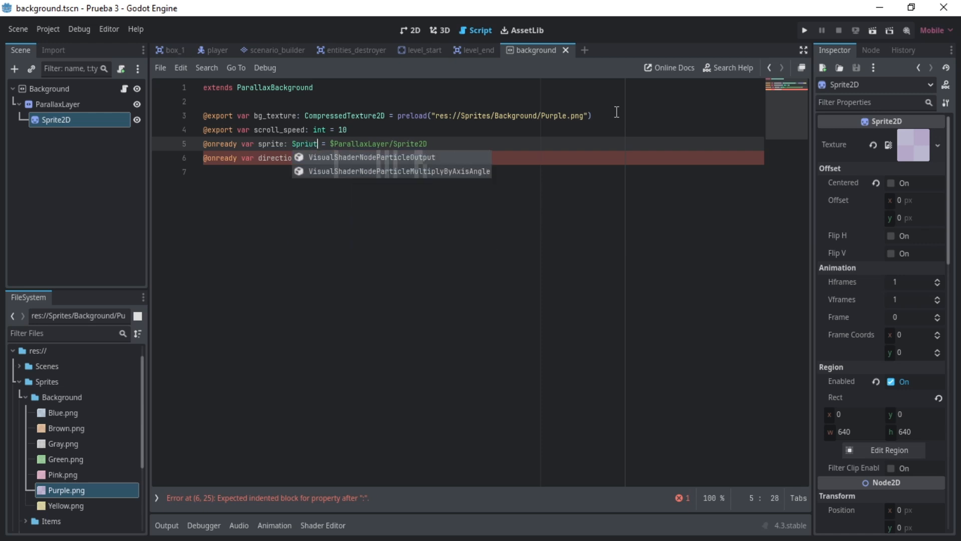
{"action": "key", "text": "Return"}
{"action": "key", "text": "Down"}
{"action": "type", "text": "Vector2 = Vector2"}
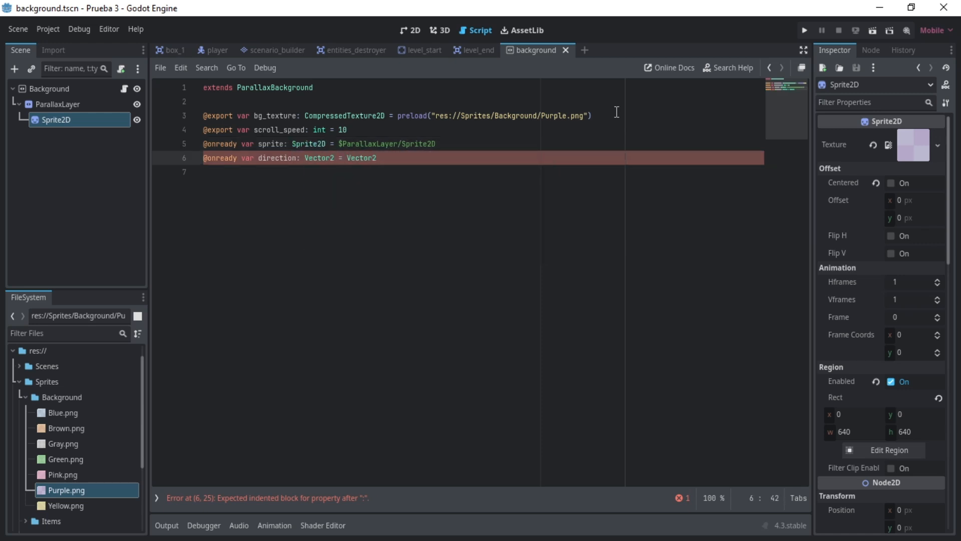
{"action": "type", "text": "(scroll_speed, scroll_speed)"}
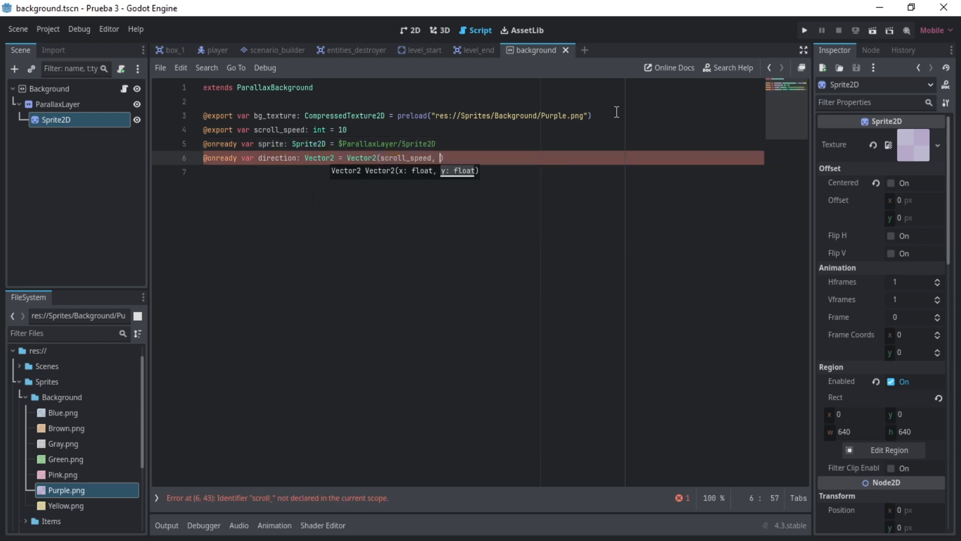
{"action": "key", "text": "Return"}
{"action": "type", "text": "@o"}
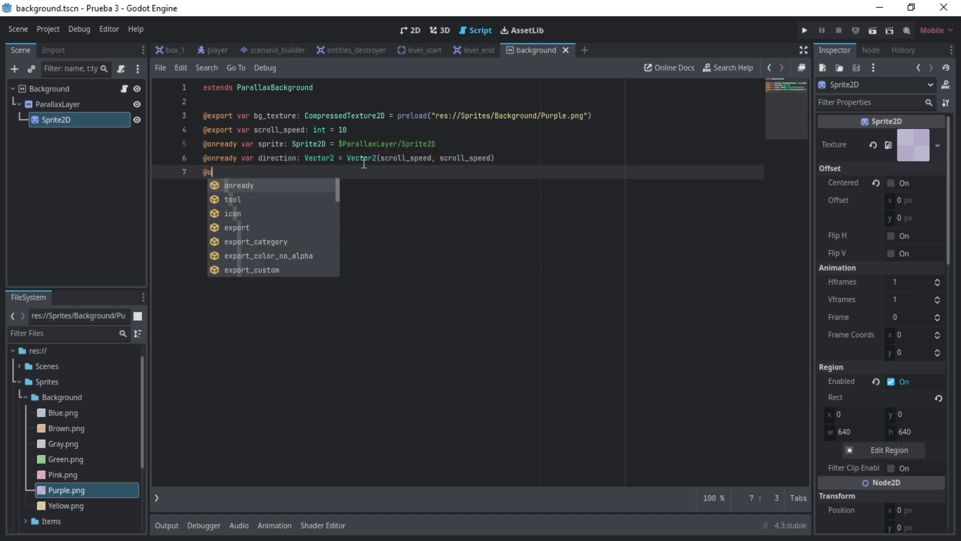
{"action": "type", "text": "nready var texture_limit: Vector2"}
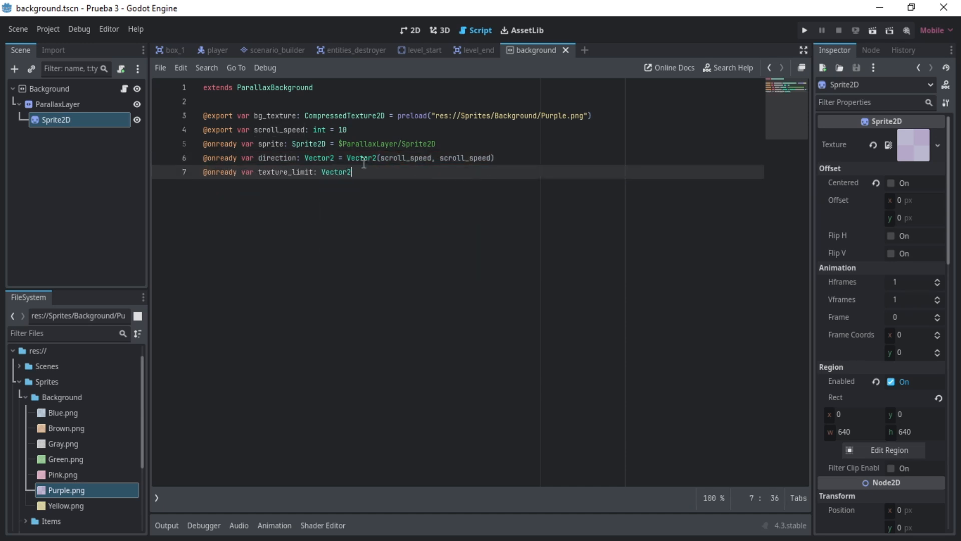
{"action": "type", "text": " = Vector2(bg_texture.get_width()"}
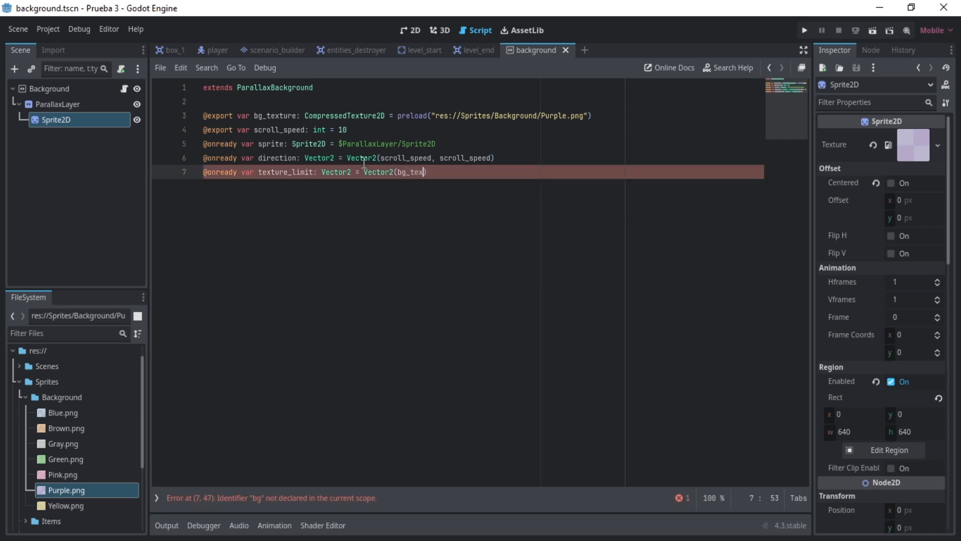
{"action": "type", "text": ", bg_texture.get_height()"}
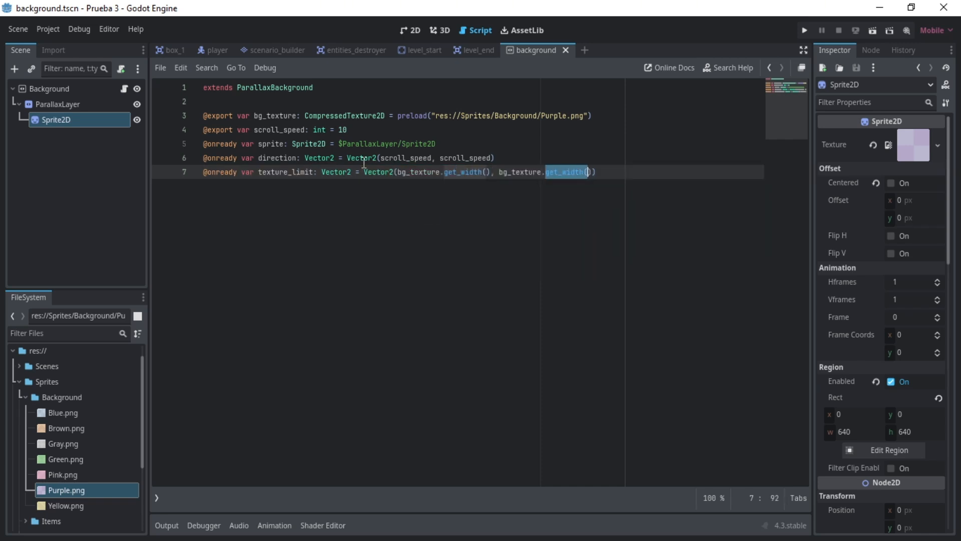
{"action": "key", "text": "End"}
- Add a code region named GODOT METHODS with its #endregion line below the variables
{"action": "key", "text": "Return"}
{"action": "key", "text": "Return"}
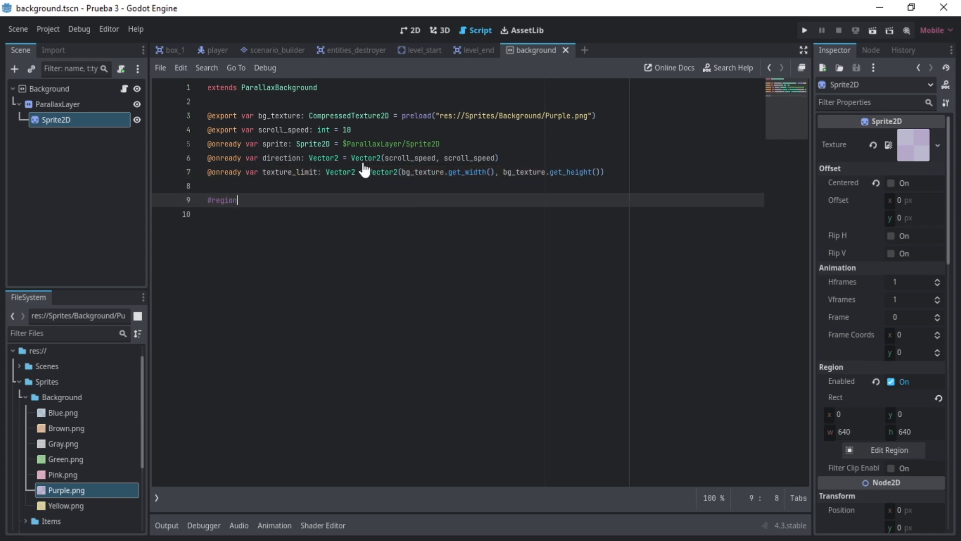
{"action": "type", "text": "#region GODOT METHODS"}
{"action": "key", "text": "Return"}
{"action": "type", "text": "#enrregion"}
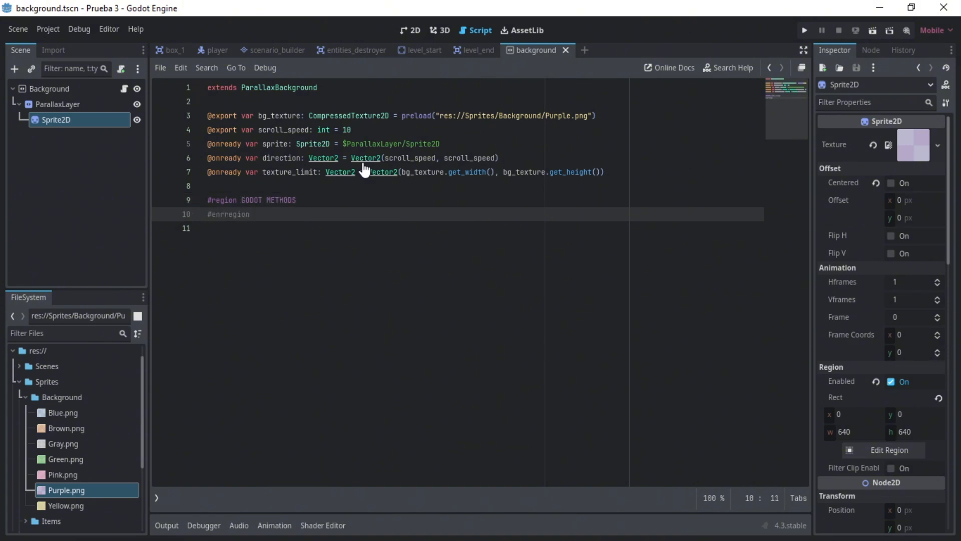
- Write a _ready() -> void function inside the region that assigns bg_texture to sprite.texture
{"action": "key", "text": "Home"}
{"action": "key", "text": "Return"}
{"action": "key", "text": "Return"}
{"action": "key", "text": "Up"}
{"action": "key", "text": "Up"}
{"action": "type", "text": "func _ready() -> void:"}
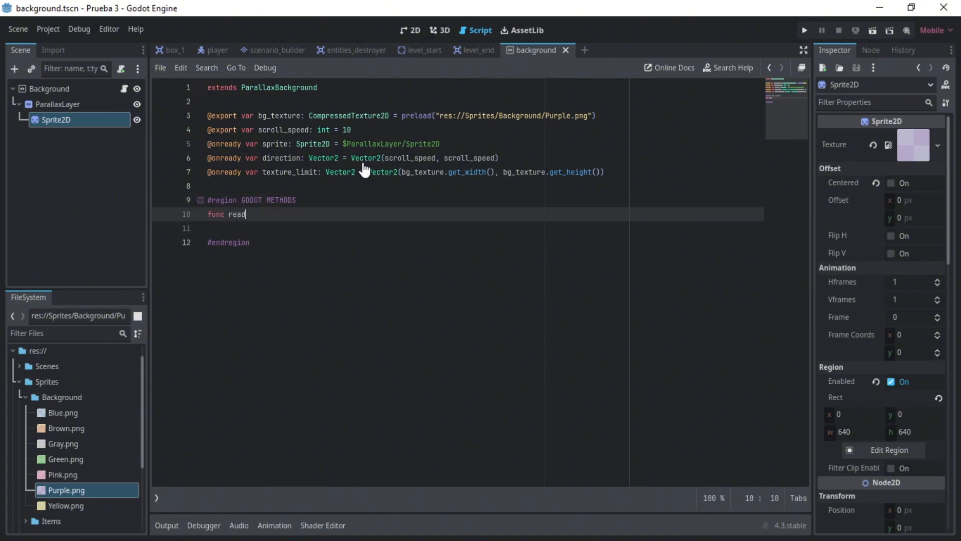
{"action": "key", "text": "Return"}
{"action": "type", "text": "sprite.texture = bg_texture"}
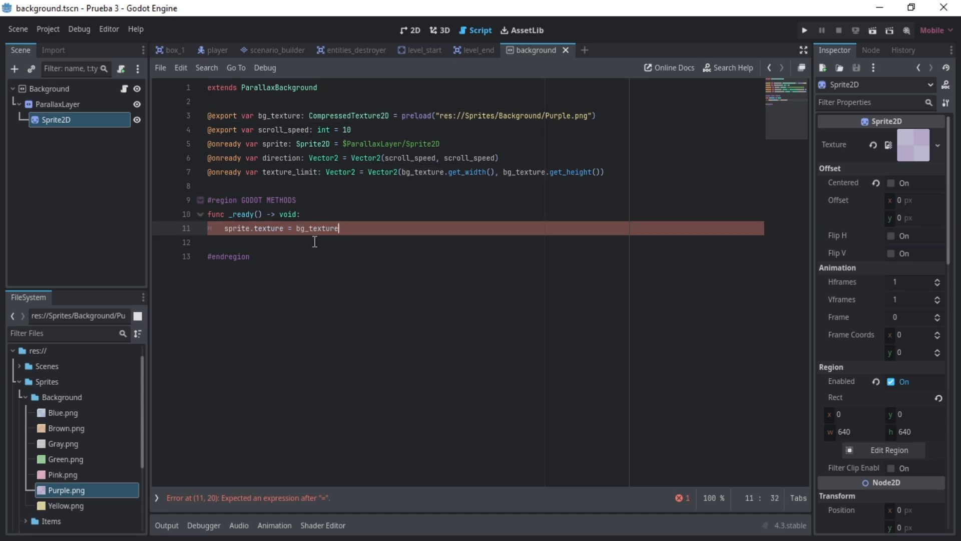
- Add a _process(delta: float) -> void function that runs sprite.region_rect.position += direction * delta
{"action": "key", "text": "Down"}
{"action": "key", "text": "Return"}
{"action": "key", "text": "Return"}
{"action": "type", "text": "func _process(delta: float) -> void:"}
{"action": "key", "text": "Return"}
{"action": "left_click", "coordinate": [87, 119]}
{"action": "scroll", "coordinate": [855, 338], "scroll_direction": "down", "scroll_amount": 1}
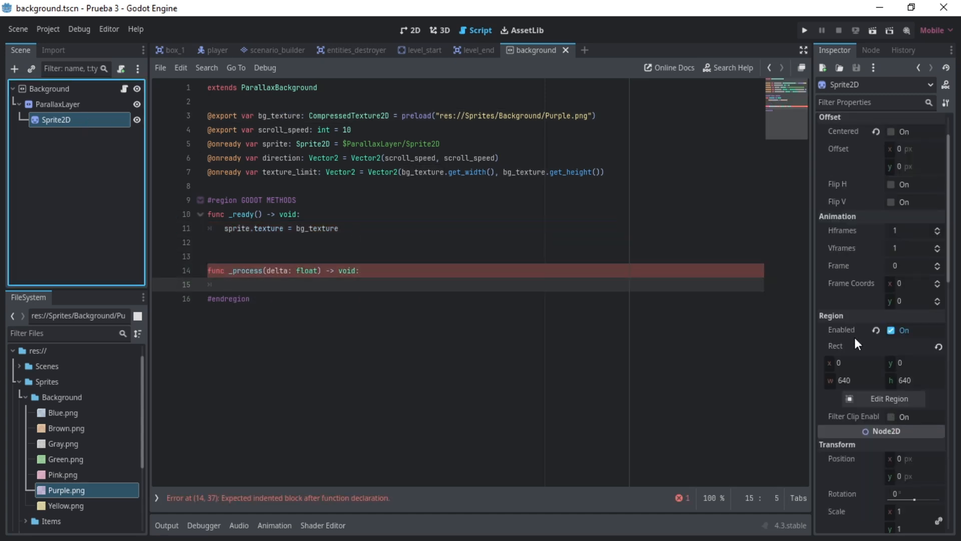
{"action": "left_click", "coordinate": [392, 279]}
{"action": "type", "text": "sprite."}
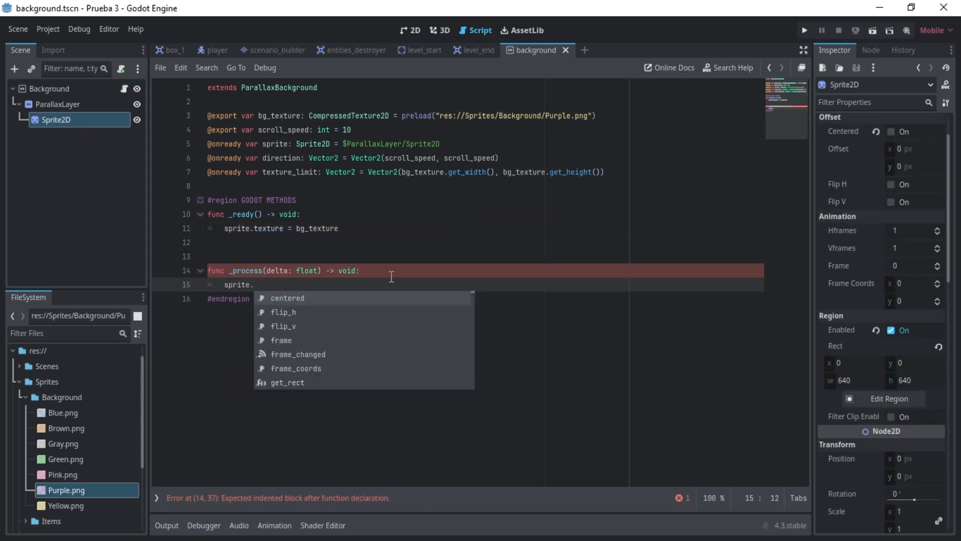
{"action": "type", "text": "region_rect.position += direction * delta"}
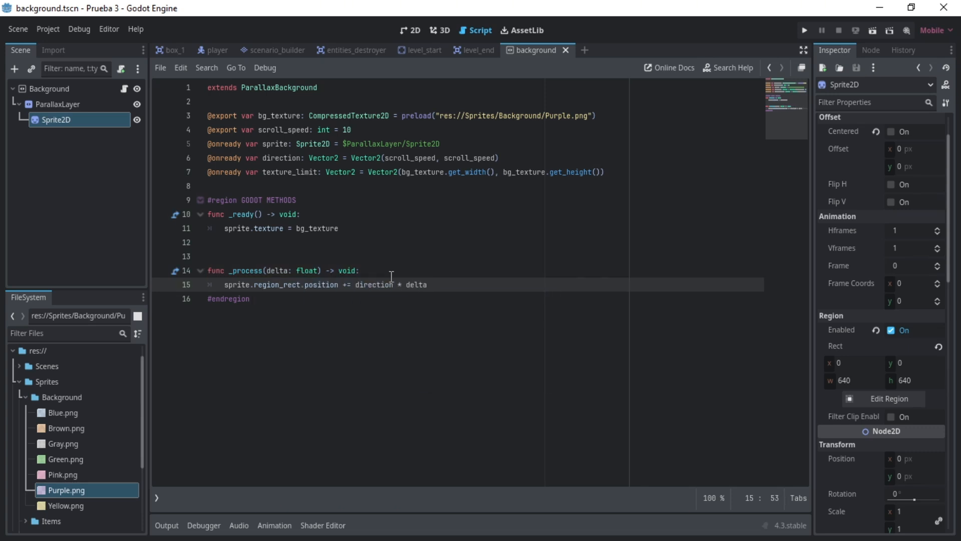
- Add an if condition to _process that sets sprite.region_rect.position to Vector2.ZERO when it is >= texture_limit
{"action": "key", "text": "Return"}
{"action": "key", "text": "Return"}
{"action": "type", "text": "if sprite.region_rect.position >"}
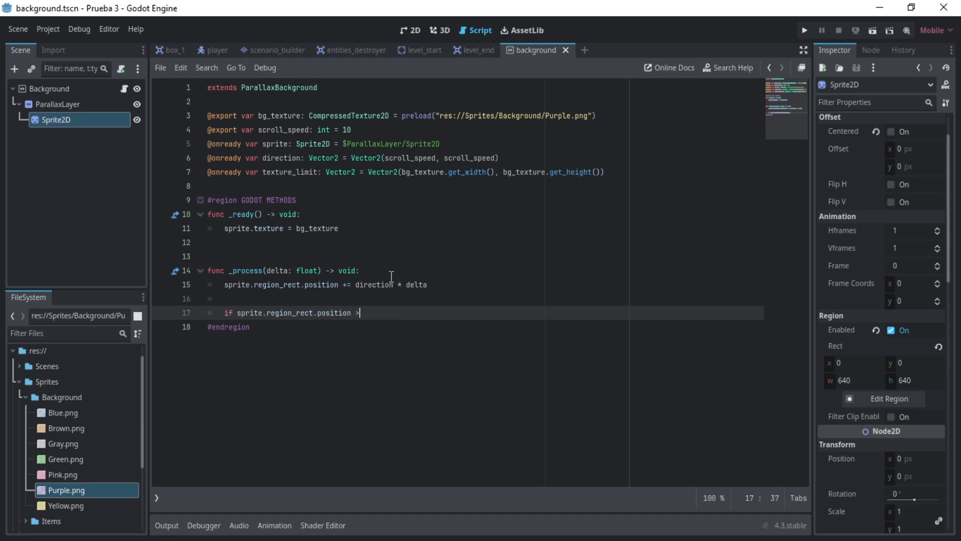
{"action": "type", "text": "= texture_limit:"}
{"action": "key", "text": "Return"}
{"action": "type", "text": "sprite.region_rect.position = "}
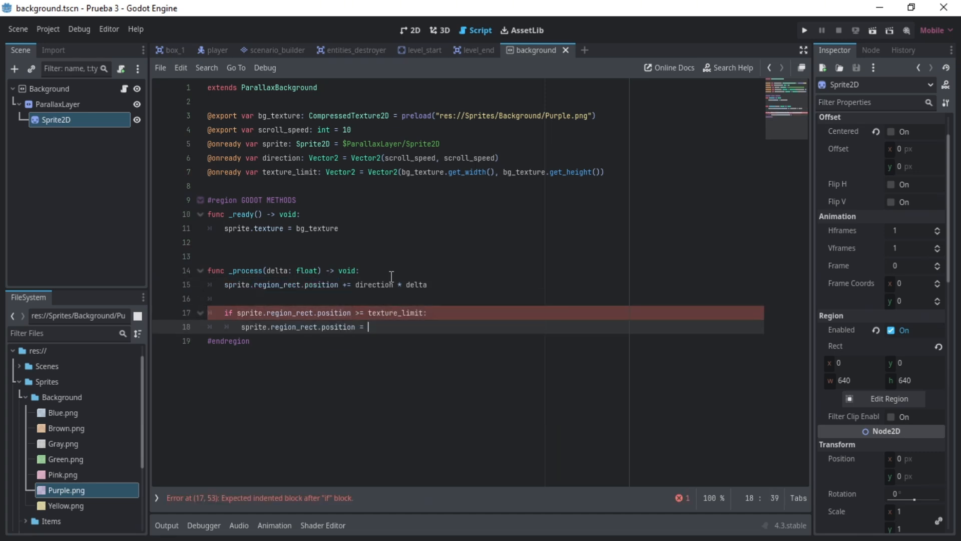
{"action": "type", "text": "Vector2.ZERO"}
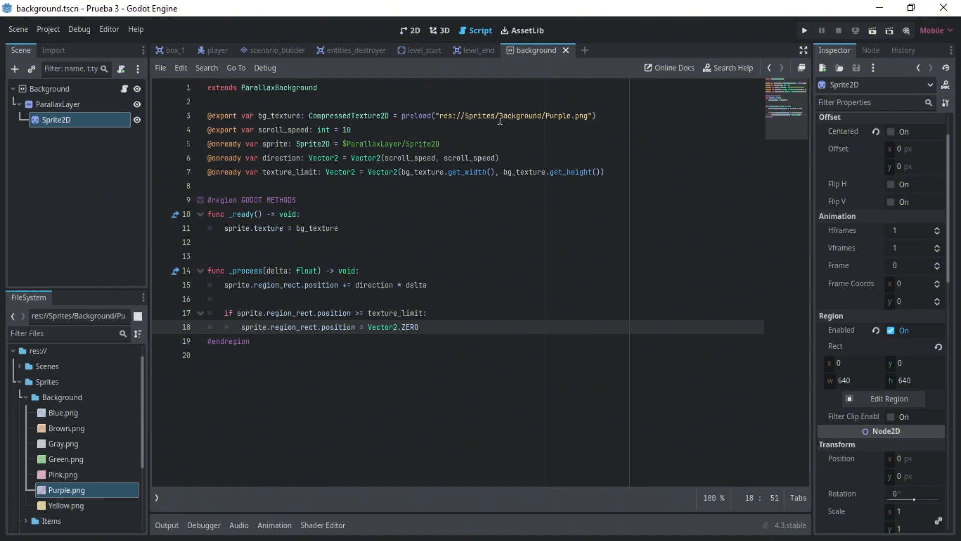
- Return to the 2D view and run the background scene to check its scrolling
{"action": "key", "text": "ctrl+F1"}
{"action": "scroll", "coordinate": [414, 249], "scroll_direction": "down", "scroll_amount": 5}
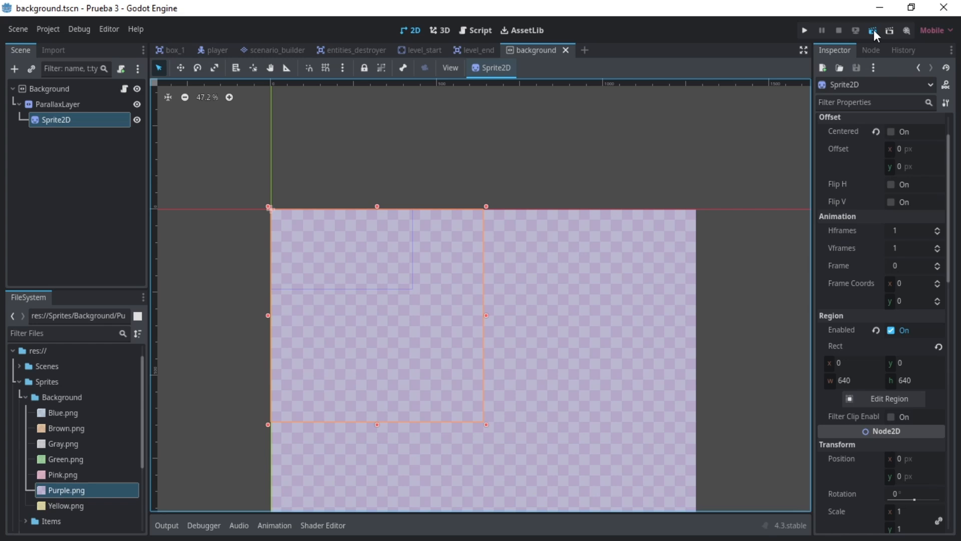
{"action": "left_click", "coordinate": [873, 30]}
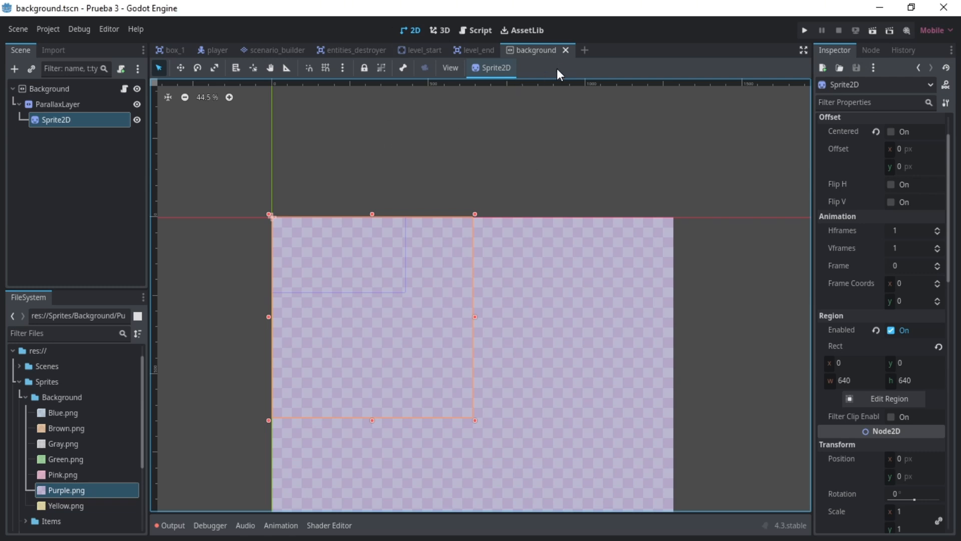
- Create a new scene with a Control root node and rename the root main_menu
{"action": "left_click", "coordinate": [584, 50]}
{"action": "left_click", "coordinate": [59, 142]}
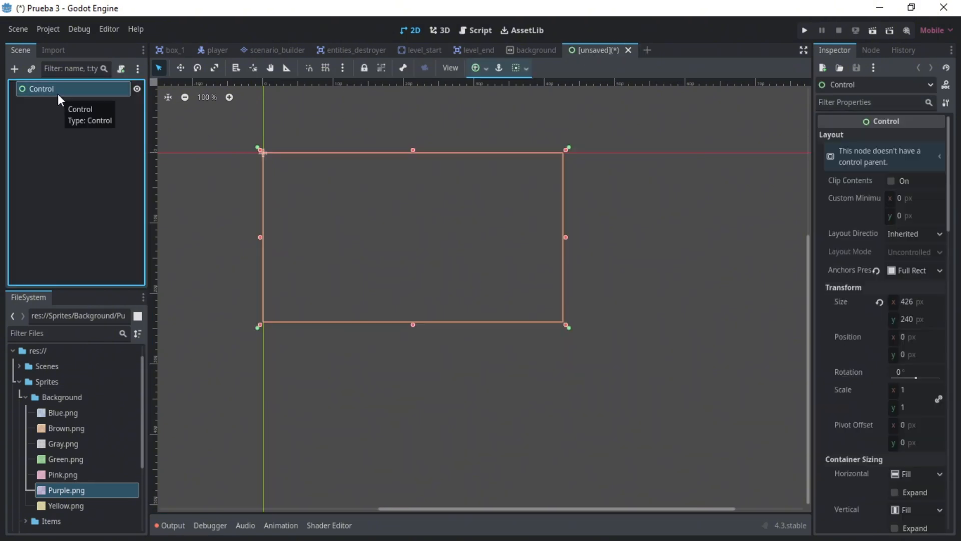
{"action": "double_click", "coordinate": [58, 95]}
{"action": "type", "text": "main_menu"}
{"action": "key", "text": "Return"}
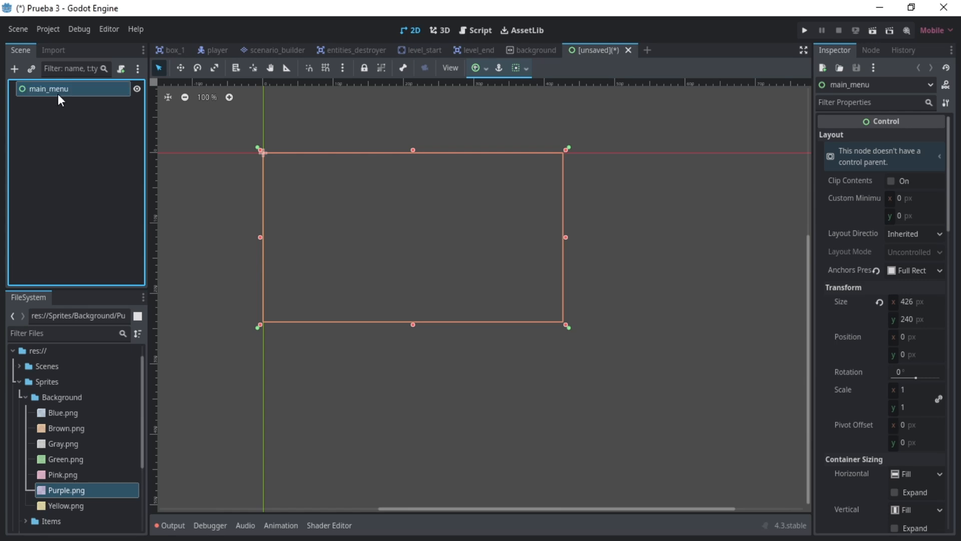
- Instantiate Scenes/Level Structure/background.tscn as a child of main_menu
{"action": "left_click", "coordinate": [50, 121]}
{"action": "left_click", "coordinate": [540, 55]}
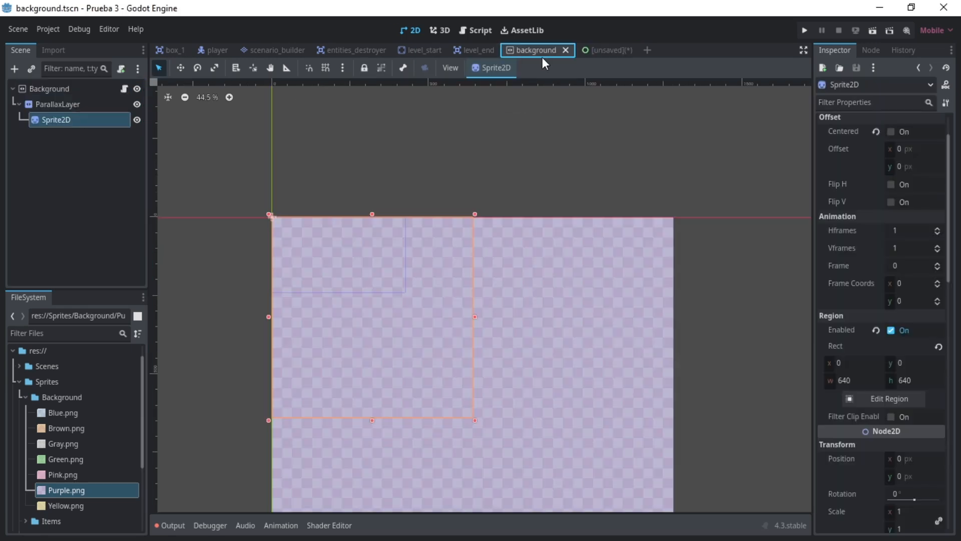
{"action": "left_click", "coordinate": [607, 49]}
{"action": "left_click", "coordinate": [76, 92]}
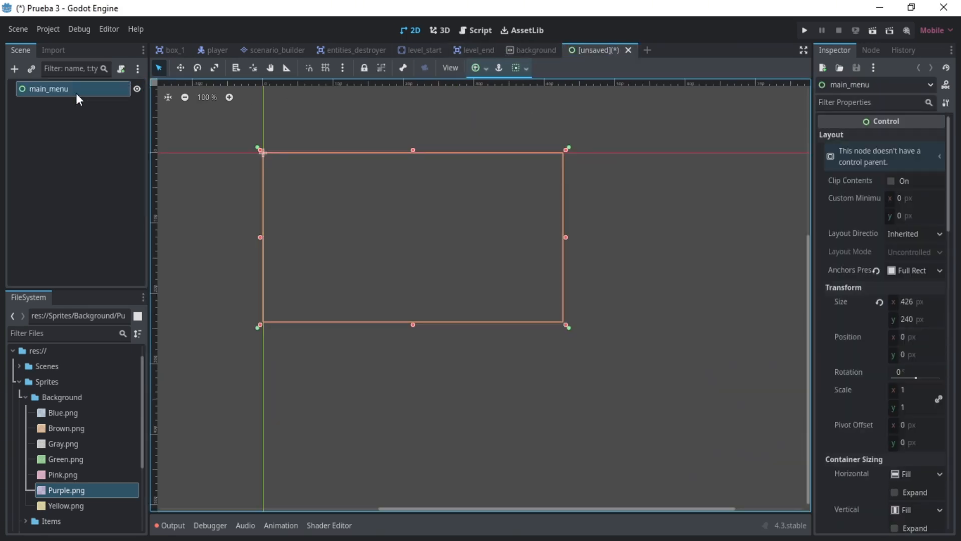
{"action": "left_click", "coordinate": [38, 65]}
{"action": "left_click", "coordinate": [456, 287]}
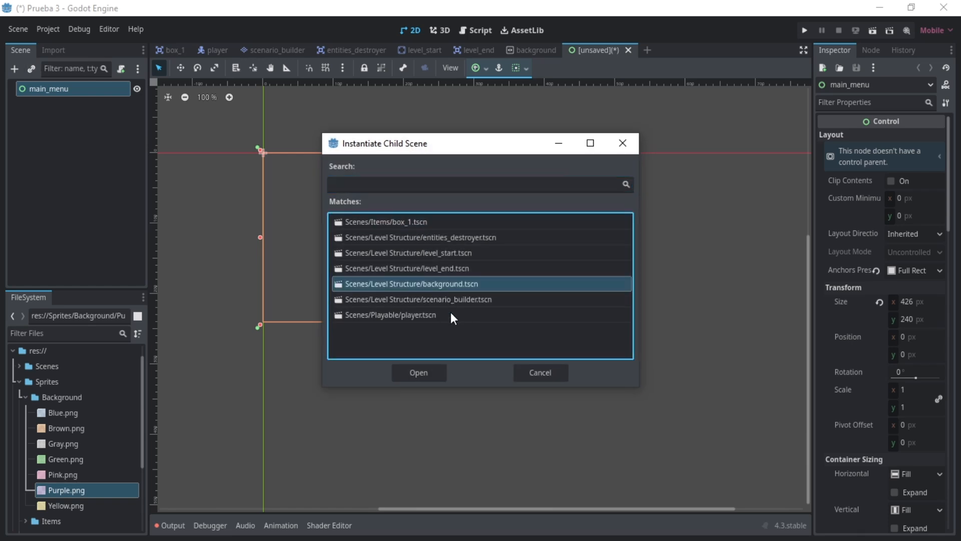
{"action": "left_click", "coordinate": [434, 368]}
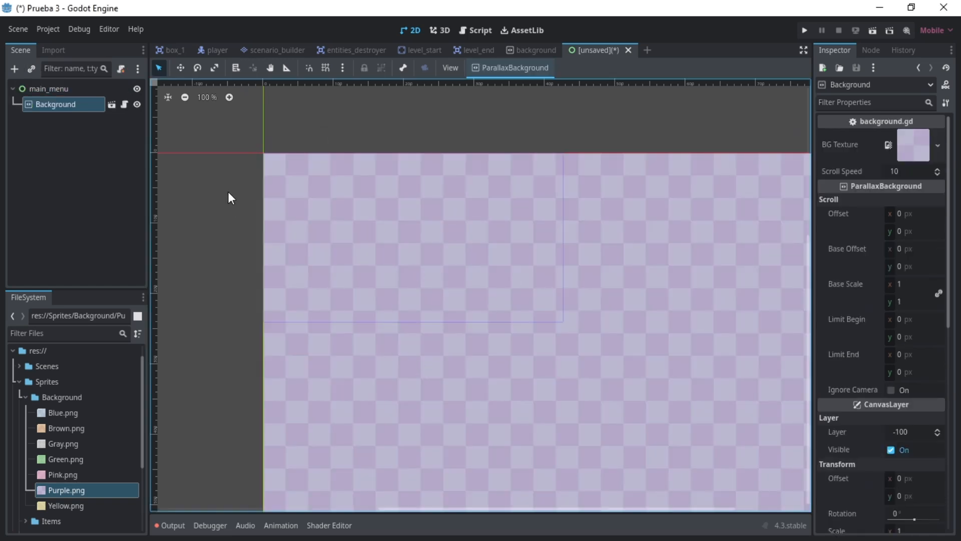
- Add a Label node under main_menu with the text "Juego desarrollado en un tutorial random"
{"action": "left_click", "coordinate": [54, 91]}
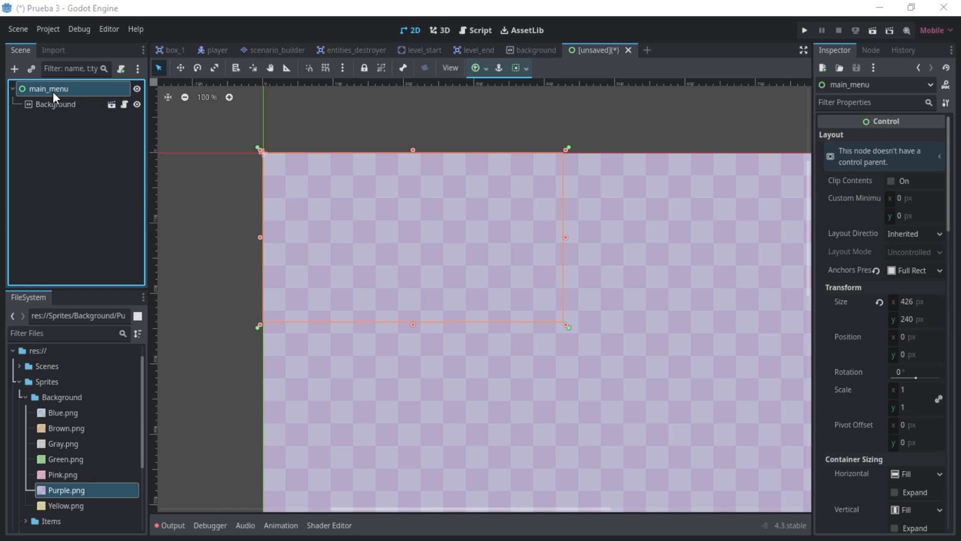
{"action": "key", "text": "ctrl+a"}
{"action": "type", "text": "label"}
{"action": "key", "text": "Escape"}
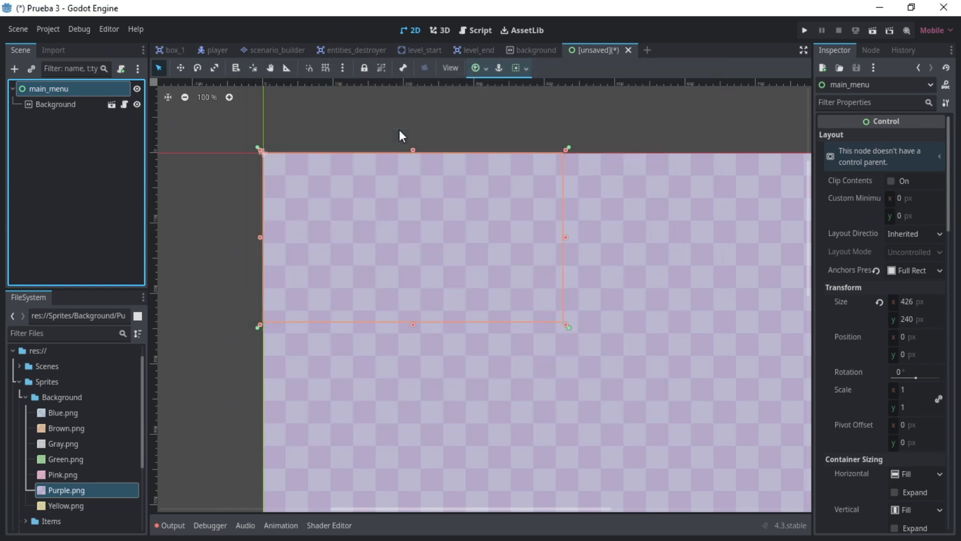
{"action": "left_click", "coordinate": [912, 157]}
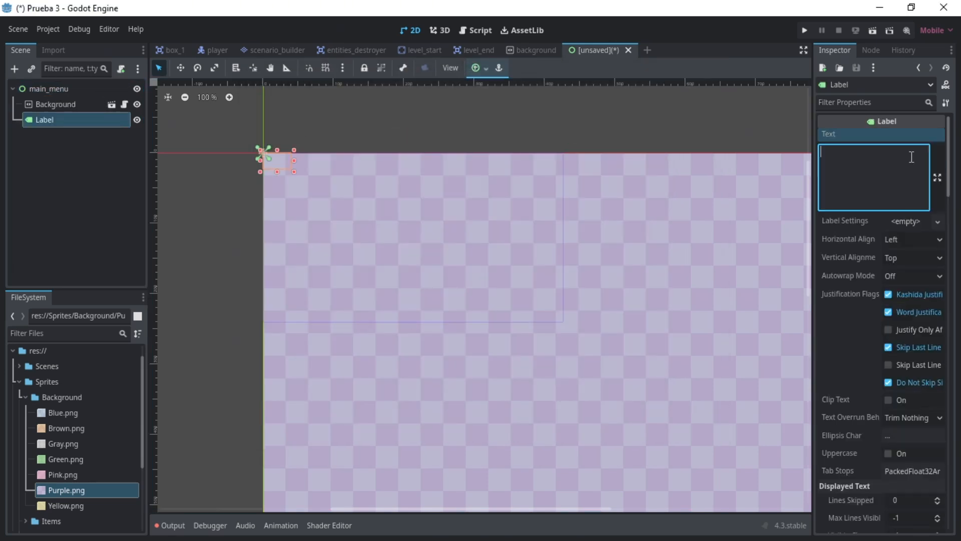
{"action": "type", "text": "Juego desarrollado en un t"}
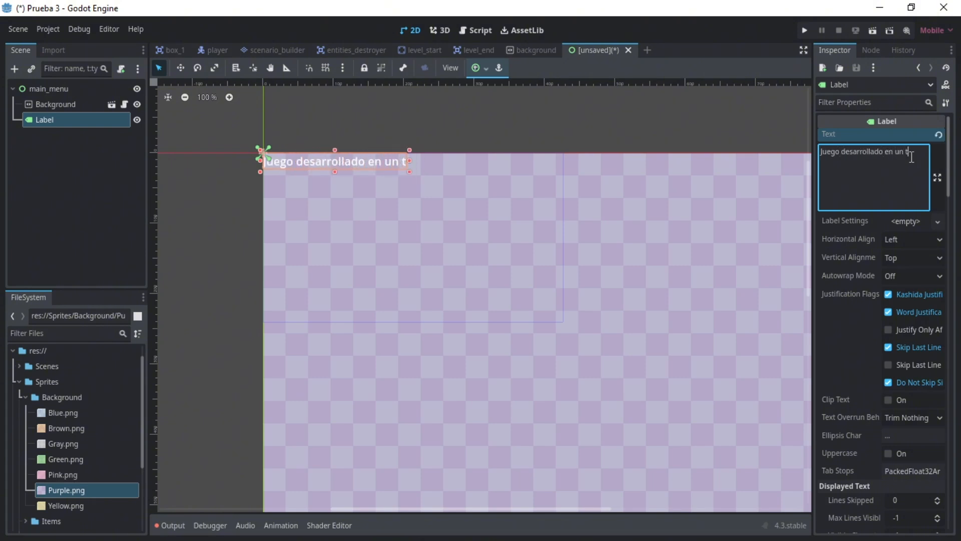
{"action": "type", "text": "utorial random"}
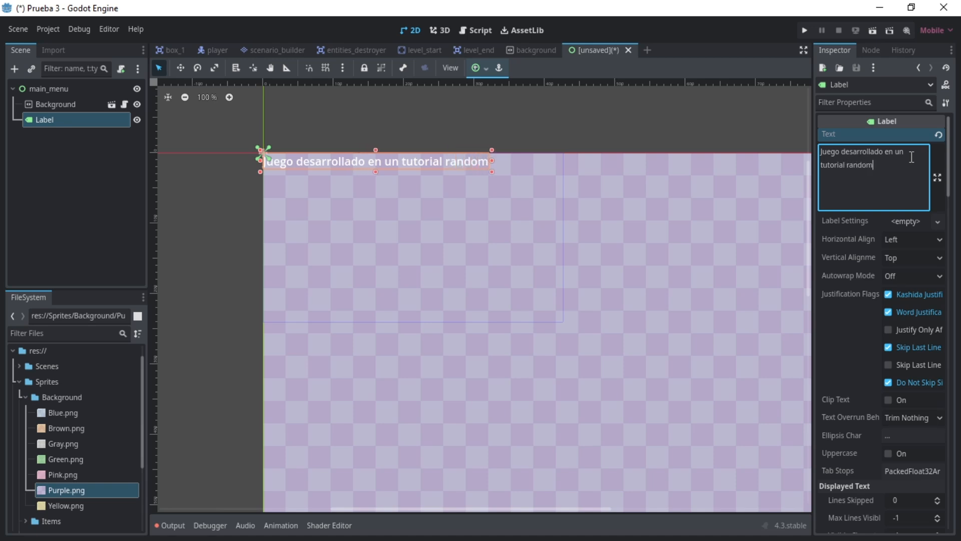
- Center the label's text horizontally and place the label with the full-width center anchor preset, moved slightly above the menu's middle
{"action": "left_click", "coordinate": [909, 240]}
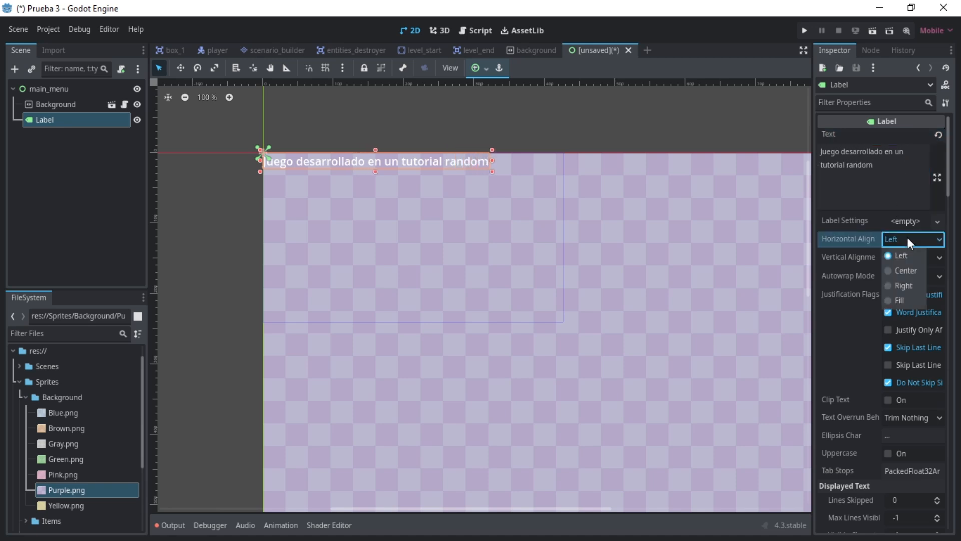
{"action": "left_click", "coordinate": [905, 271]}
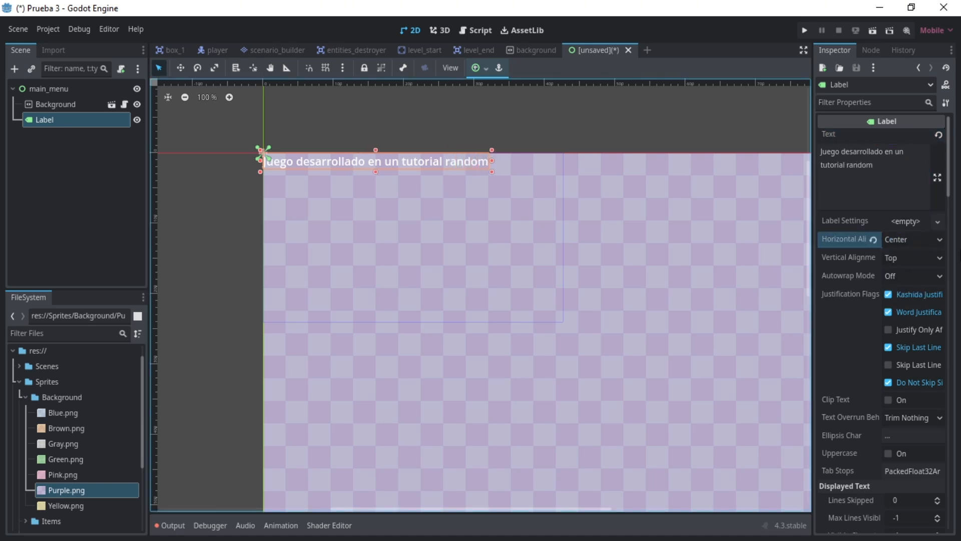
{"action": "left_click", "coordinate": [483, 67]}
{"action": "left_click", "coordinate": [528, 117]}
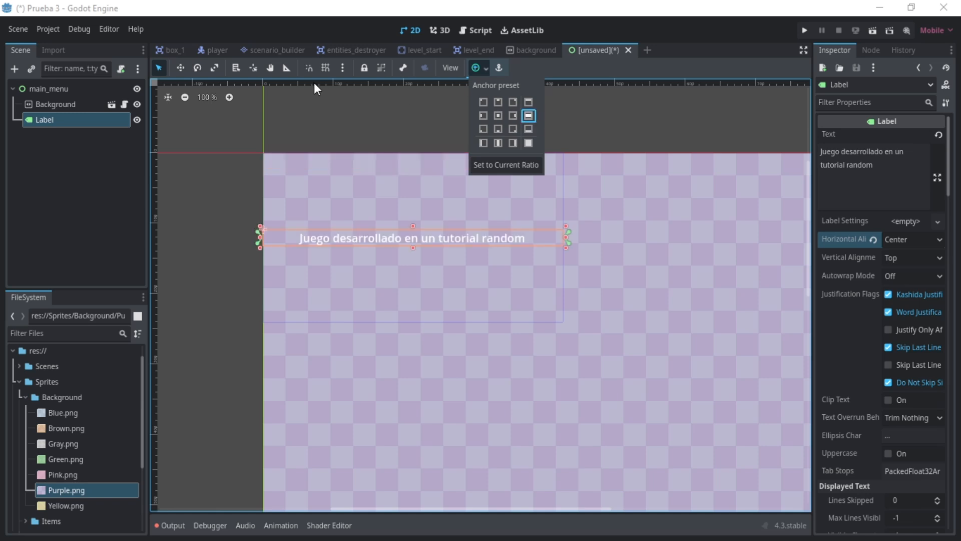
{"action": "key", "text": "w"}
{"action": "left_click_drag", "start_coordinate": [386, 256], "coordinate": [390, 222]}
- Add a Button node under main_menu and anchor it to the center of the screen
{"action": "left_click", "coordinate": [58, 89]}
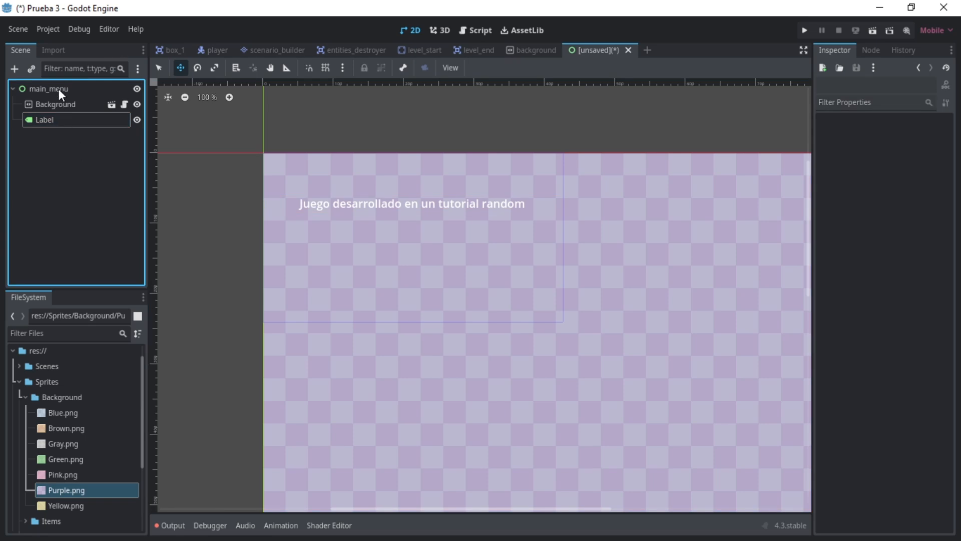
{"action": "key", "text": "ctrl+a"}
{"action": "type", "text": "but"}
{"action": "key", "text": "Return"}
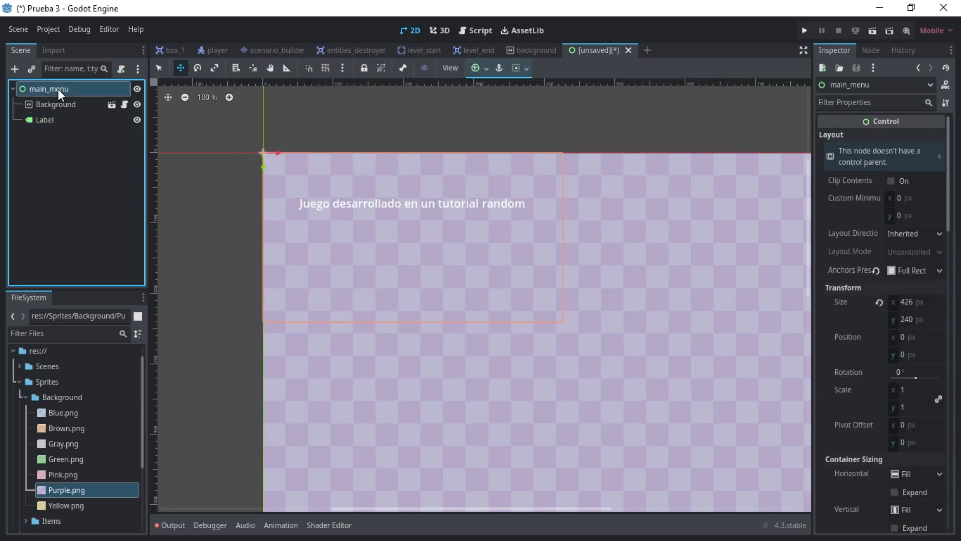
{"action": "left_click", "coordinate": [480, 70]}
{"action": "left_click", "coordinate": [496, 125]}
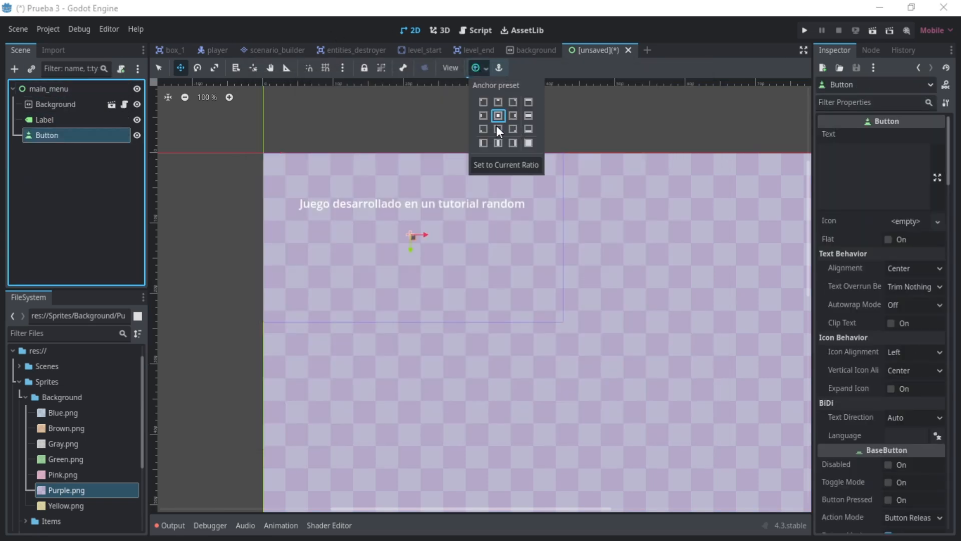
- Duplicate the button and rename the two buttons StartButton and QuitButton
{"action": "left_click", "coordinate": [57, 137]}
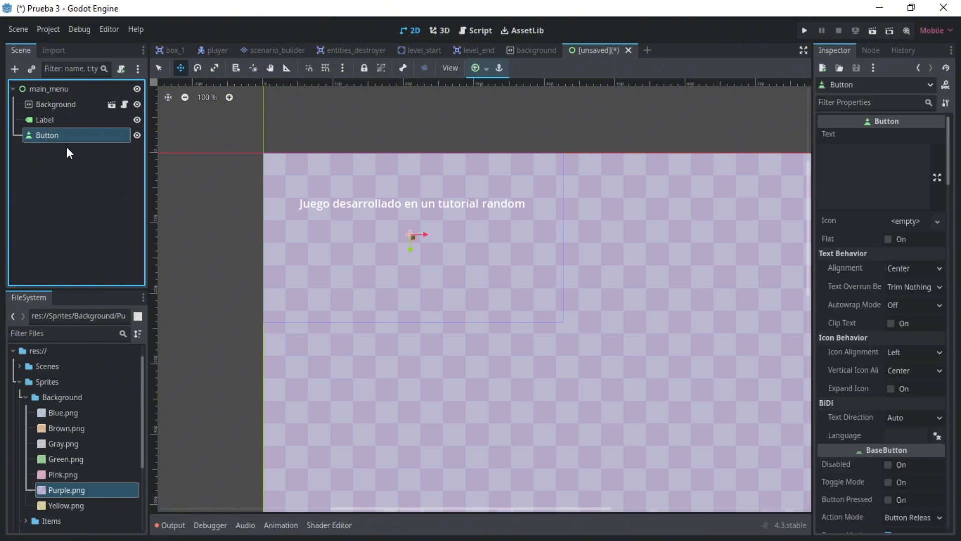
{"action": "key", "text": "ctrl+d"}
{"action": "double_click", "coordinate": [47, 134]}
{"action": "type", "text": "Start"}
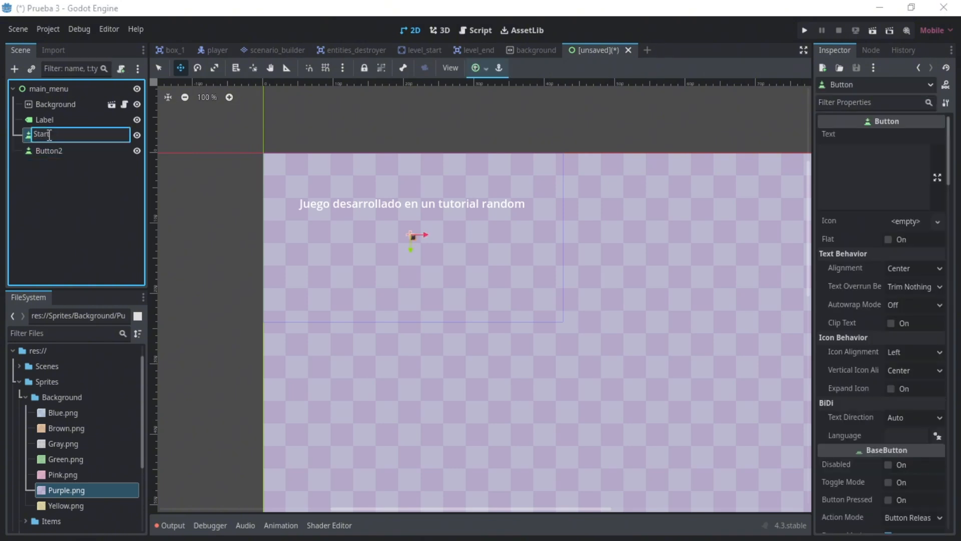
{"action": "type", "text": "Button"}
{"action": "key", "text": "Return"}
{"action": "double_click", "coordinate": [72, 147]}
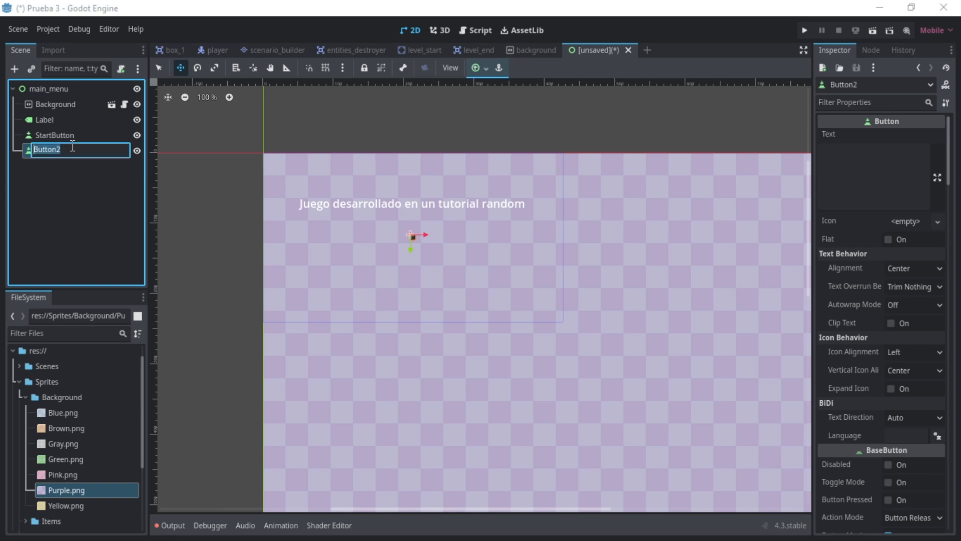
{"action": "type", "text": "QuitButton"}
{"action": "key", "text": "Return"}
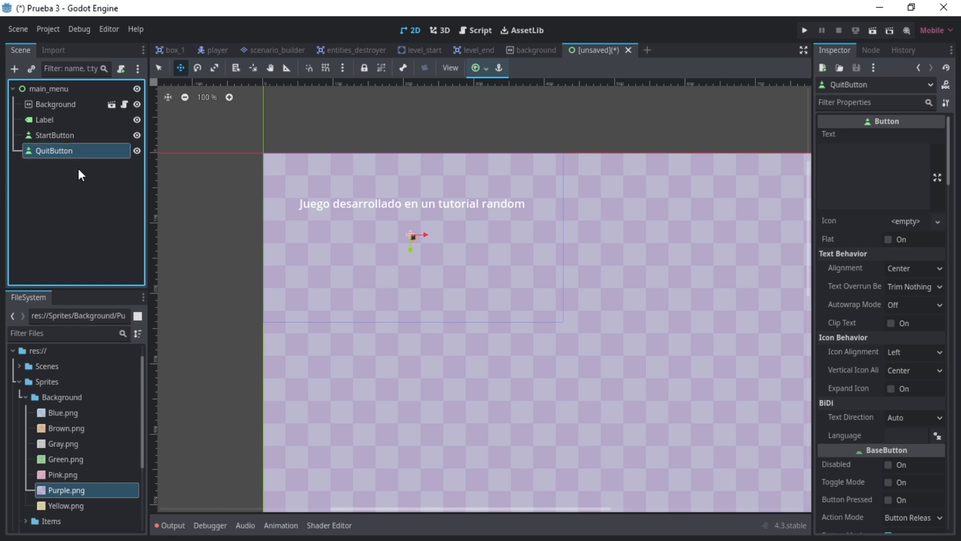
- Set the StartButton text to INICIAR JUEGO and the QuitButton text to SALIR
{"action": "left_click", "coordinate": [75, 169]}
{"action": "left_click", "coordinate": [55, 135]}
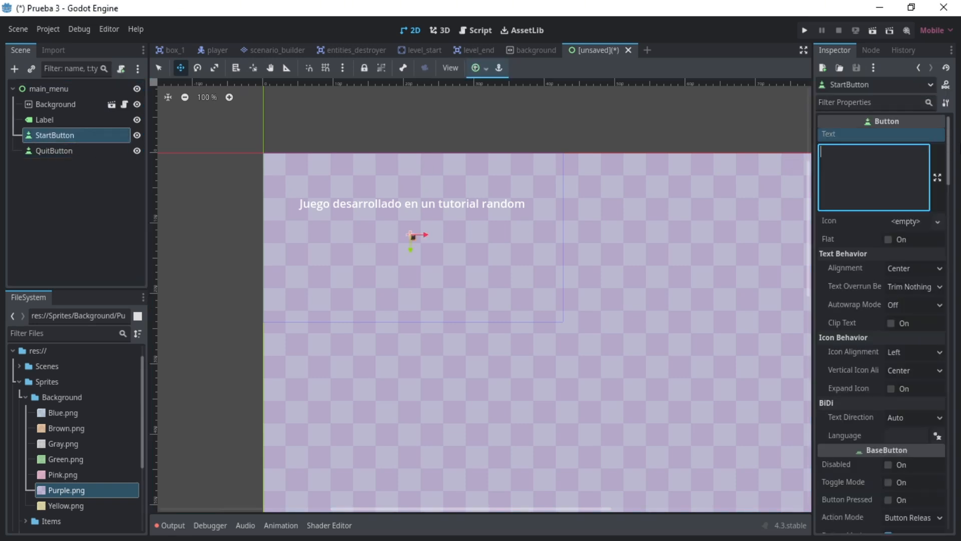
{"action": "type", "text": "INICIAR JUEGO"}
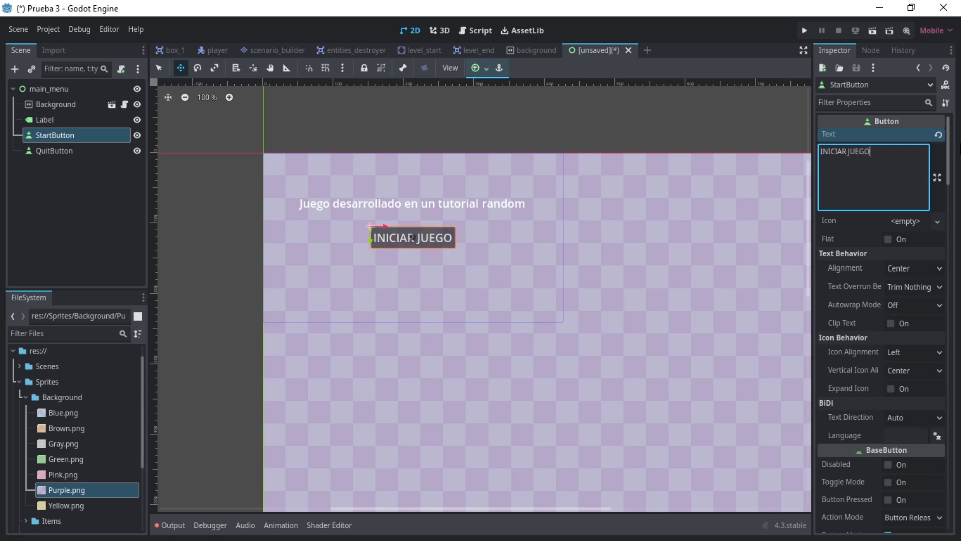
{"action": "left_click", "coordinate": [55, 151]}
{"action": "left_click", "coordinate": [906, 178]}
{"action": "type", "text": "SALIR"}
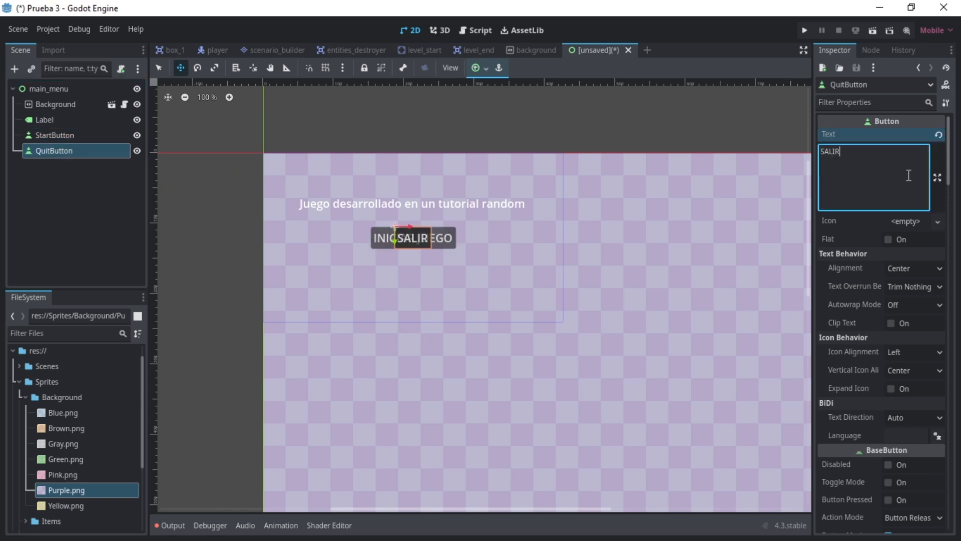
- Move QuitButton straight down by about 46 px so it sits below StartButton
{"action": "left_click", "coordinate": [59, 139]}
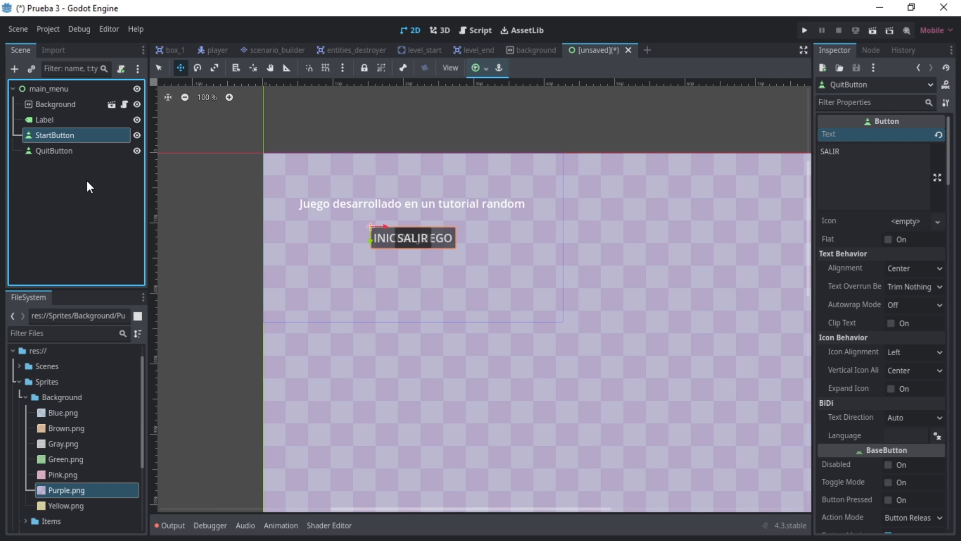
{"action": "left_click", "coordinate": [88, 152]}
{"action": "left_click", "coordinate": [180, 68]}
{"action": "left_click_drag", "start_coordinate": [401, 262], "coordinate": [405, 299]}
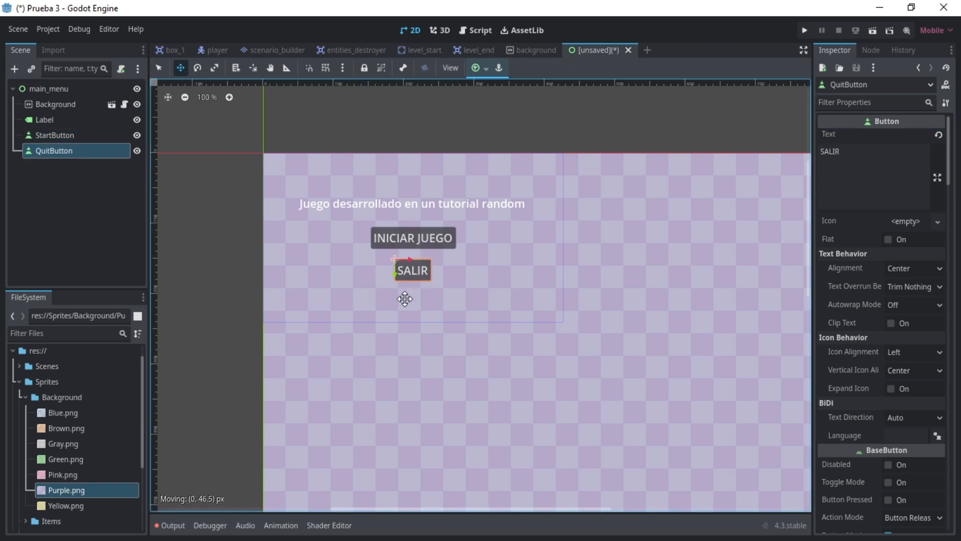
{"action": "left_click", "coordinate": [405, 221]}
{"action": "left_click", "coordinate": [159, 70]}
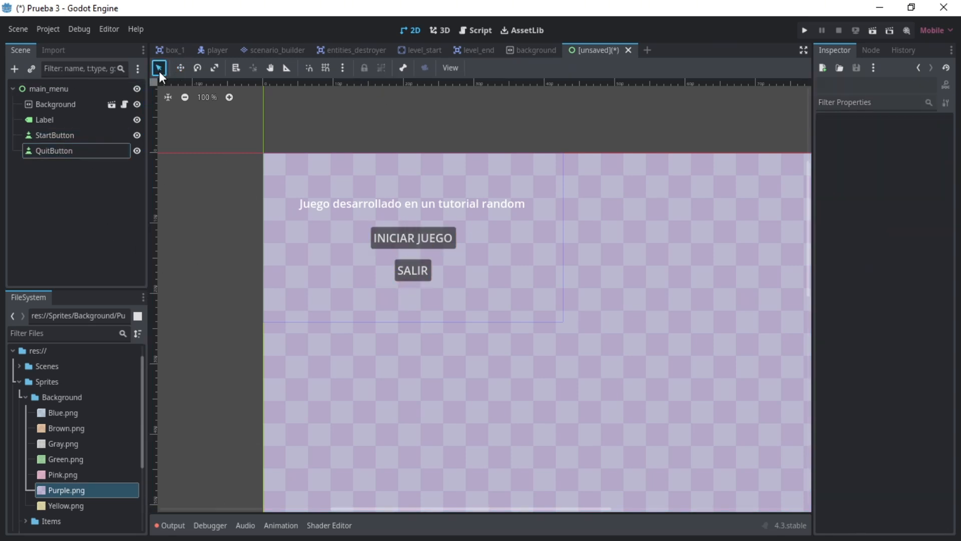
- Save the scene as main_menu.tscn in a new UI folder inside res://Scenes
{"action": "left_click", "coordinate": [87, 90]}
{"action": "left_click", "coordinate": [109, 181]}
{"action": "key", "text": "ctrl+s"}
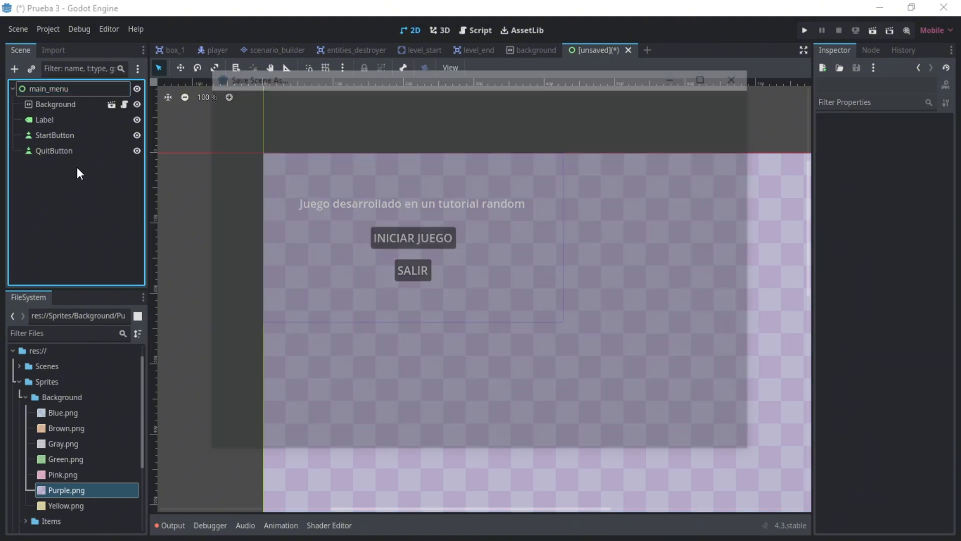
{"action": "left_click", "coordinate": [241, 98]}
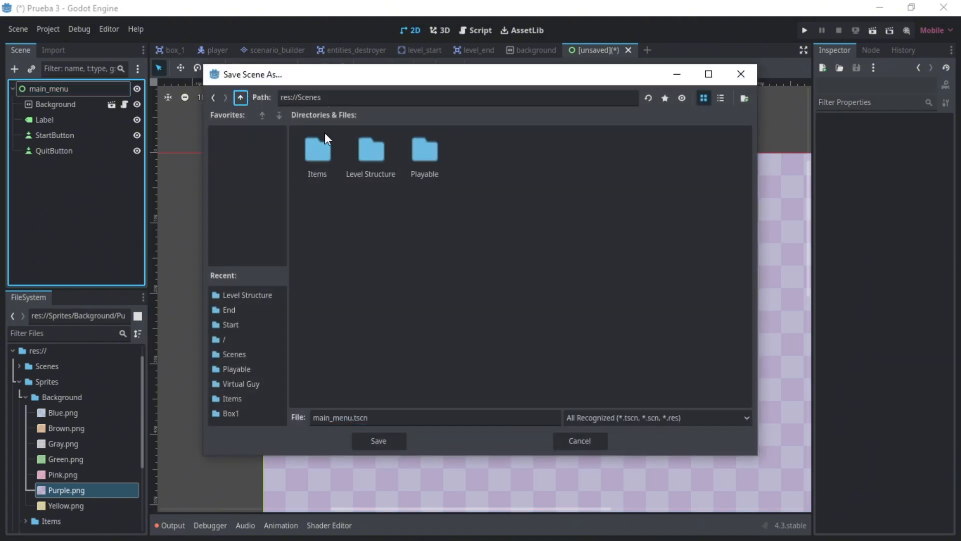
{"action": "right_click", "coordinate": [495, 186]}
{"action": "left_click", "coordinate": [516, 195]}
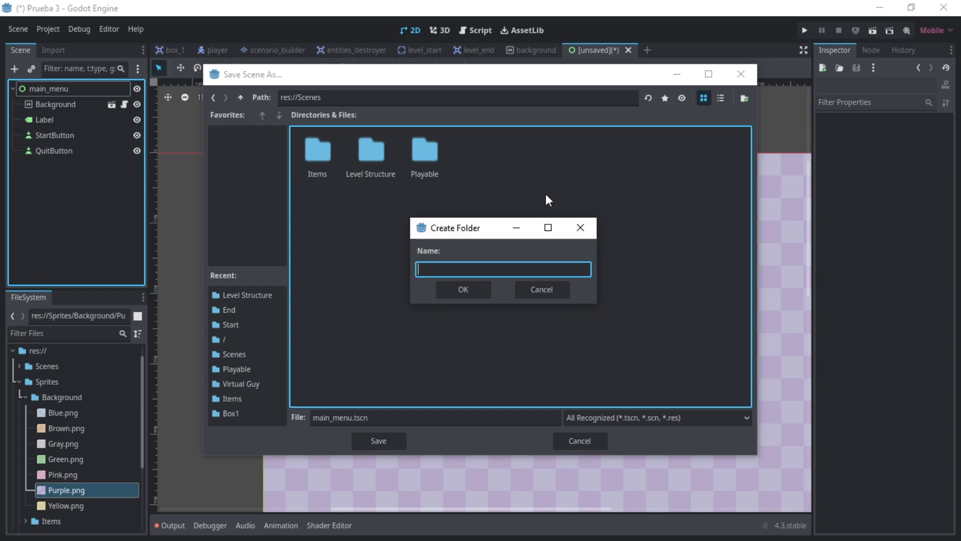
{"action": "type", "text": "UI"}
{"action": "left_click", "coordinate": [479, 294]}
{"action": "left_click", "coordinate": [399, 441]}
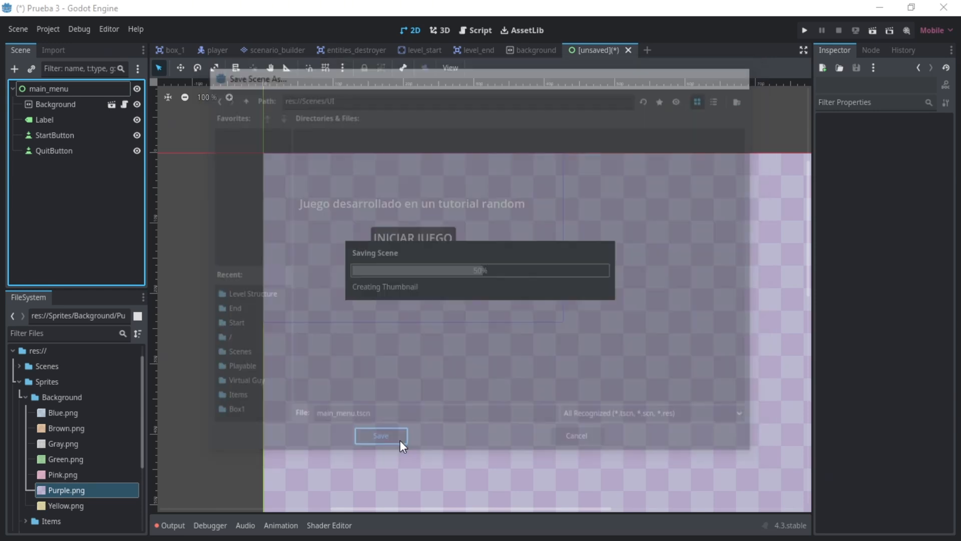
- Attach a new GDScript to the main_menu node at res://Scenes/UI/main_menu.gd
{"action": "left_click", "coordinate": [101, 89]}
{"action": "left_click", "coordinate": [121, 69]}
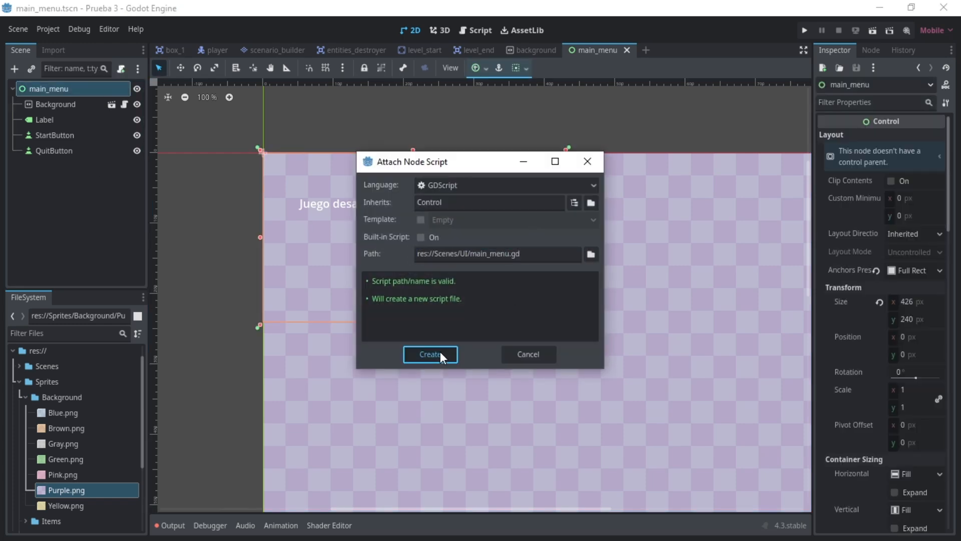
{"action": "left_click", "coordinate": [440, 356]}
{"action": "left_click", "coordinate": [508, 180]}
{"action": "key", "text": "Return"}
{"action": "key", "text": "Return"}
{"action": "type", "text": "@export var"}
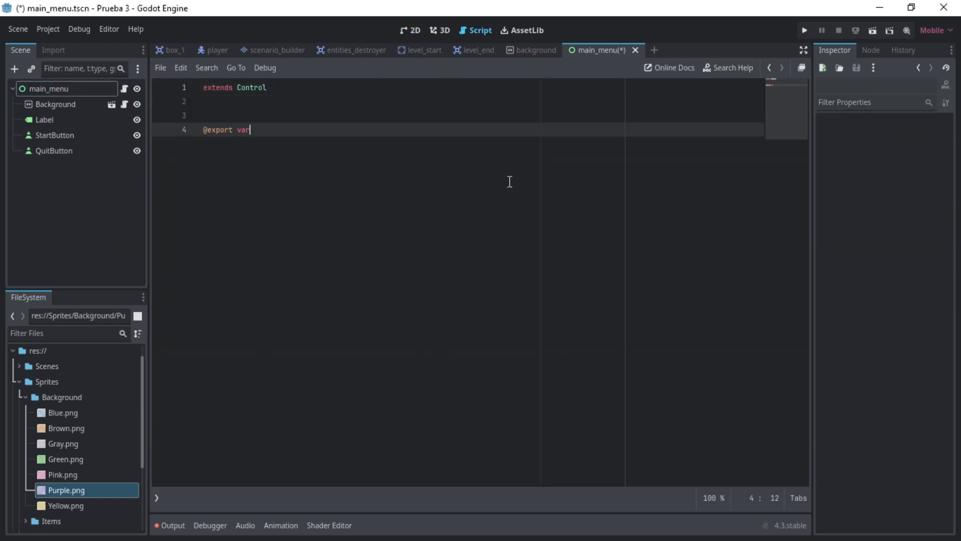
{"action": "type", "text": " = null"}
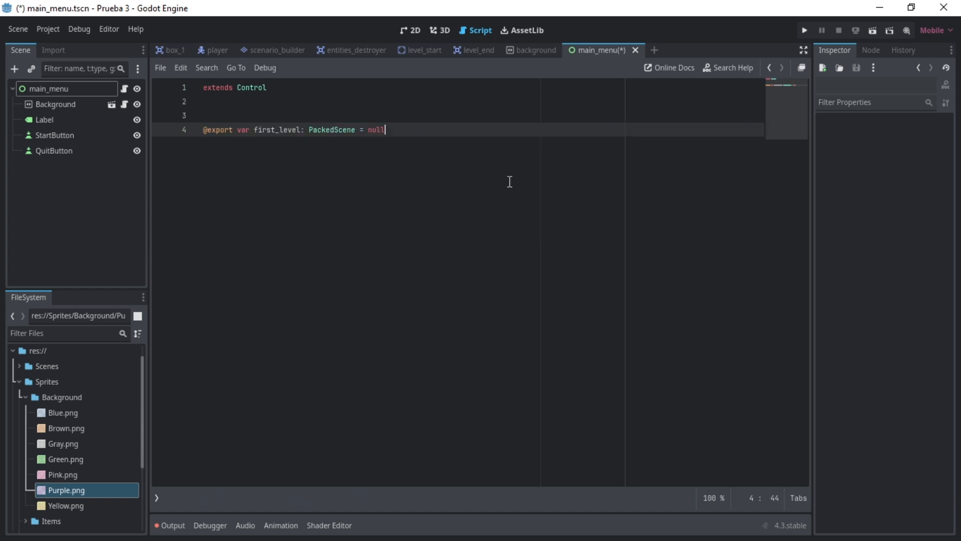
{"action": "key", "text": "Return"}
{"action": "type", "text": "@onready var os_name = "}
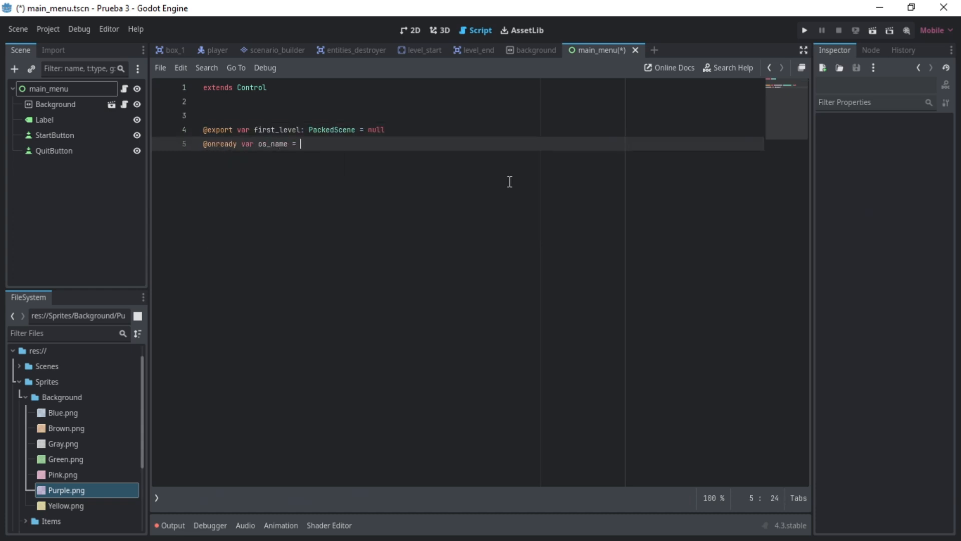
{"action": "type", "text": "OS.get_name()"}
{"action": "key", "text": "Return"}
{"action": "key", "text": "Return"}
{"action": "key", "text": "Return"}
{"action": "type", "text": "func _ready() -> void:"}
{"action": "key", "text": "Return"}
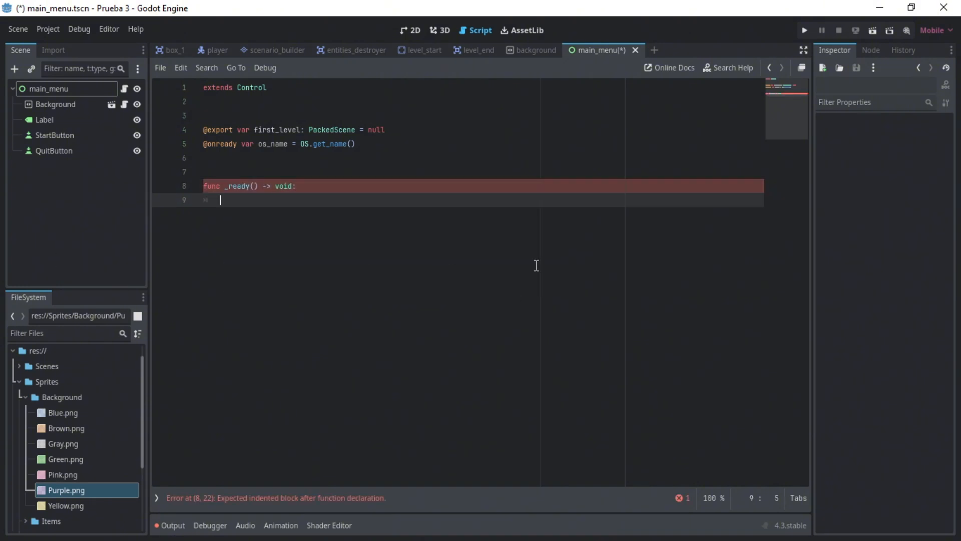
{"action": "left_click_drag", "start_coordinate": [52, 135], "coordinate": [196, 158], "text": "ctrl"}
{"action": "left_click_drag", "start_coordinate": [53, 150], "coordinate": [200, 171], "text": "ctrl"}
- Connect start_button.pressed to _on_start_button_pressed inside _ready
{"action": "left_click", "coordinate": [575, 240]}
{"action": "type", "text": "s"}
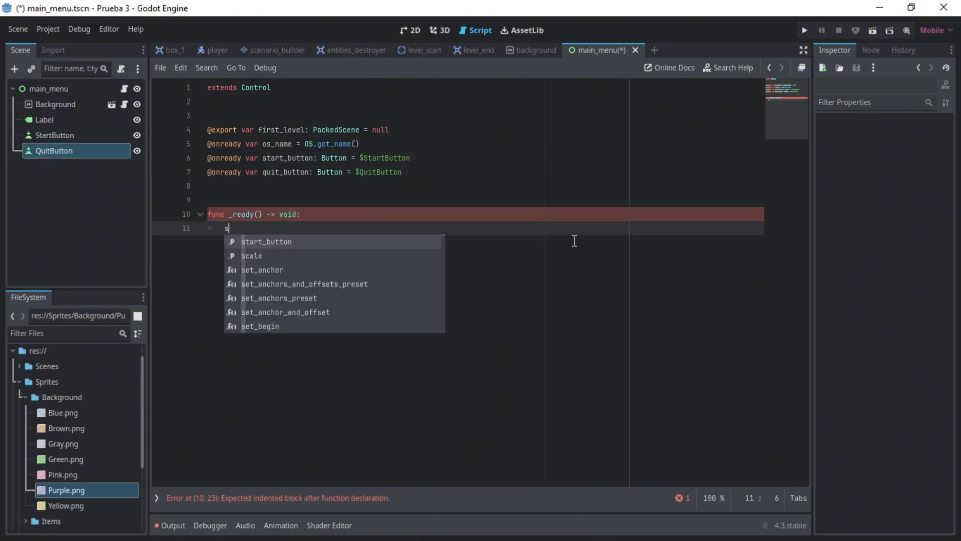
{"action": "type", "text": "tart_button.pressed.connect("}
{"action": "key", "text": "BackSpace"}
{"action": "key", "text": "ctrl+BackSpace"}
{"action": "type", "text": "pressed.connect(_"}
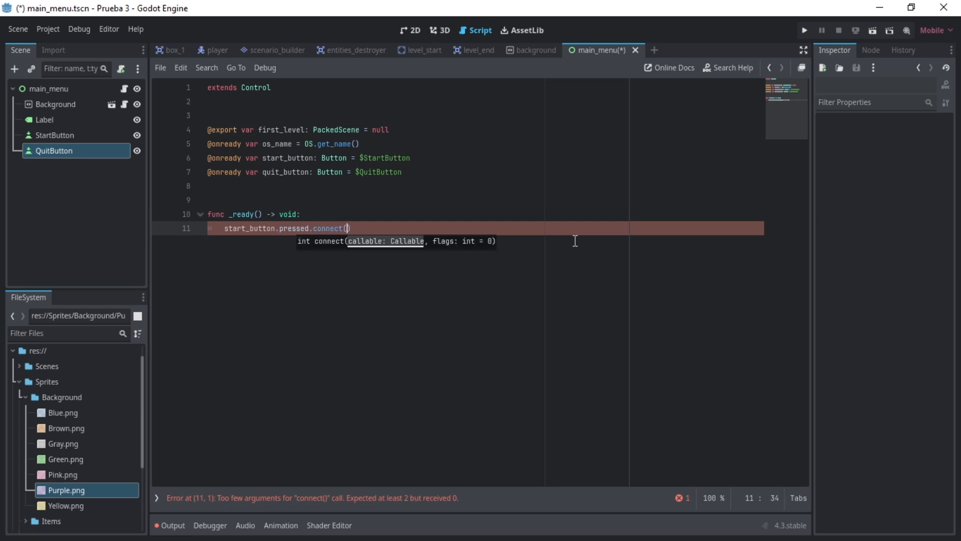
{"action": "type", "text": "on_start_button_pressed)"}
- Duplicate the connection line in _ready and adapt it to connect quit_button.pressed to _on_quit_button_pressed
{"action": "key", "text": "ctrl+shift+Left"}
{"action": "key", "text": "ctrl+shift+Left"}
{"action": "key", "text": "ctrl+shift+Left"}
{"action": "key", "text": "ctrl+shift+Left"}
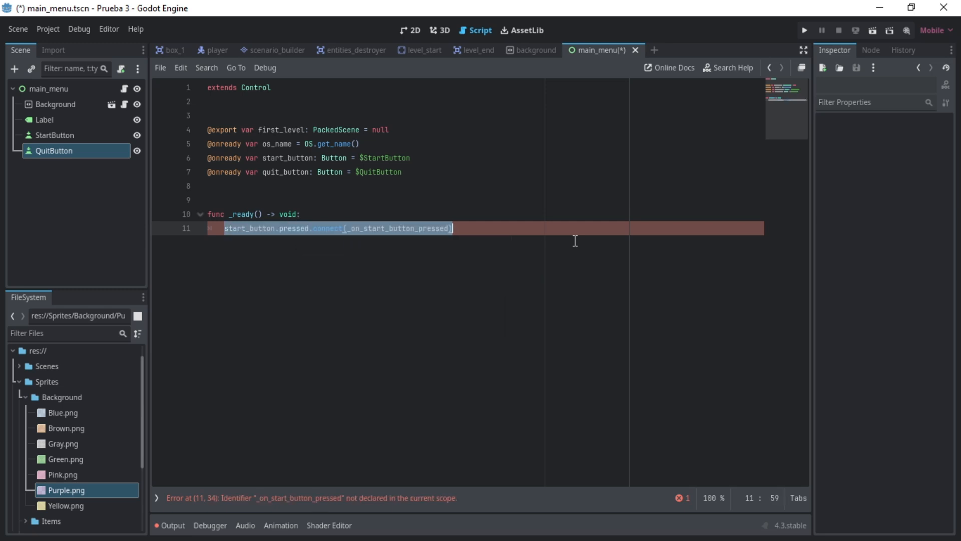
{"action": "key", "text": "ctrl+c"}
{"action": "key", "text": "Right"}
{"action": "key", "text": "Return"}
{"action": "key", "text": "ctrl+v"}
{"action": "key", "text": "Home"}
{"action": "key", "text": "ctrl+shift+Right"}
{"action": "type", "text": "quit_button"}
{"action": "key", "text": "ctrl+shift+Left"}
{"action": "key", "text": "Right"}
{"action": "key", "text": "Right"}
{"action": "key", "text": "Right"}
{"action": "key", "text": "Right"}
{"action": "key", "text": "Right"}
{"action": "key", "text": "Right"}
{"action": "key", "text": "Right"}
{"action": "key", "text": "Right"}
{"action": "key", "text": "Right"}
{"action": "key", "text": "Right"}
{"action": "key", "text": "Right"}
{"action": "key", "text": "Right"}
{"action": "key", "text": "Right"}
{"action": "key", "text": "Right"}
{"action": "key", "text": "Right"}
{"action": "key", "text": "Right"}
{"action": "key", "text": "Right"}
{"action": "key", "text": "Right"}
{"action": "key", "text": "Right"}
{"action": "key", "text": "Right"}
{"action": "key", "text": "shift+Right"}
{"action": "key", "text": "shift+Right"}
{"action": "key", "text": "shift+Right"}
{"action": "key", "text": "shift+Right"}
{"action": "key", "text": "shift+Right"}
{"action": "type", "text": "quit"}
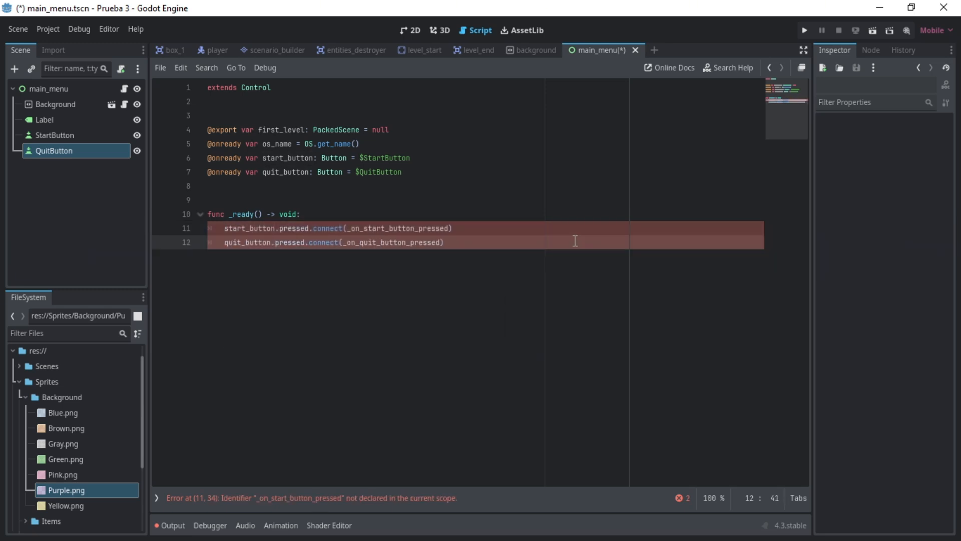
- Add the function _on_start_button_pressed() -> void that calls get_tree().change_scene_to_packed(first_level)
{"action": "key", "text": "Return"}
{"action": "key", "text": "BackSpace"}
{"action": "key", "text": "Return"}
{"action": "type", "text": "fun"}
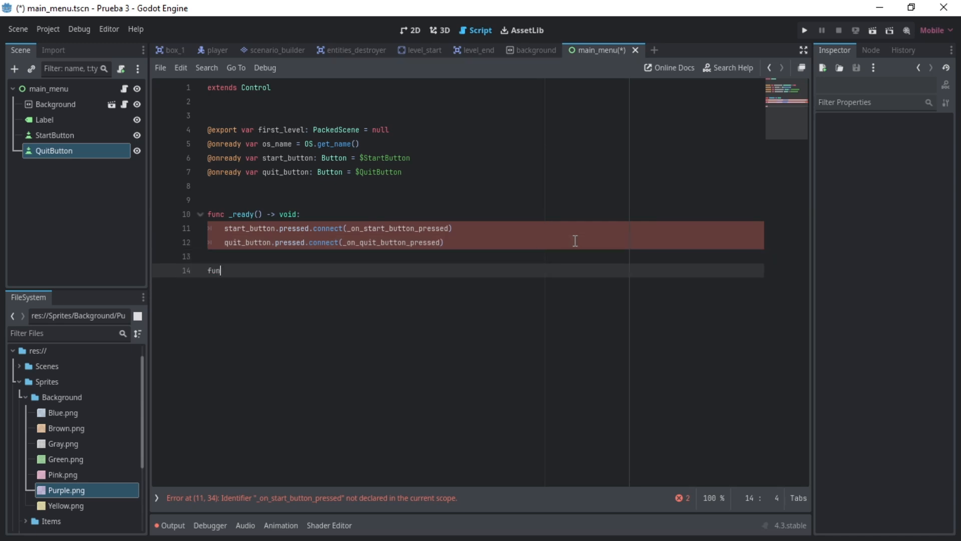
{"action": "type", "text": "c _on_start_button_pressed() -> void:"}
{"action": "key", "text": "Return"}
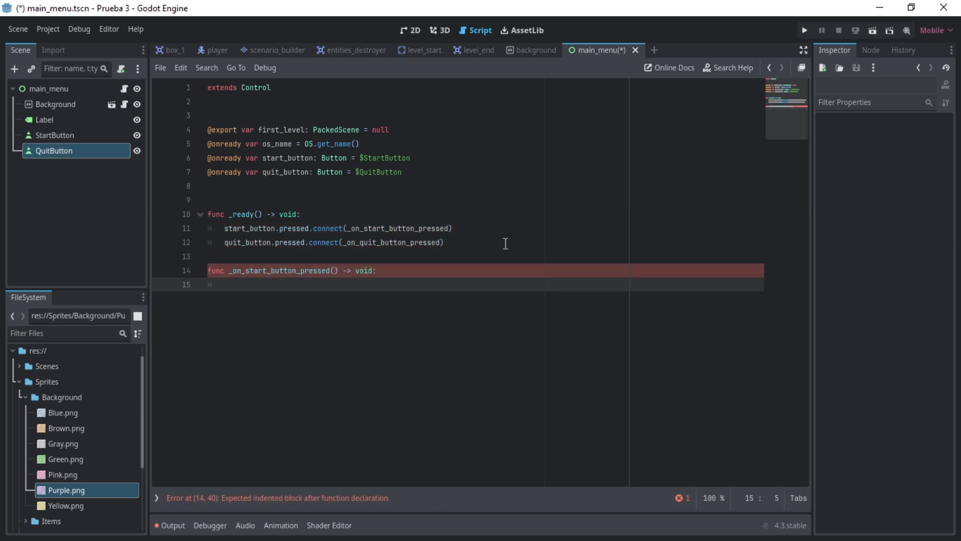
{"action": "type", "text": "get_tree().change_scene_to_packed(first_level)"}
- Wrap the scene change in an if first_level check whose else prints "ERROR NO SE HA ASIGNADO UN NIVEL", and save
{"action": "key", "text": "ctrl+shift+Return"}
{"action": "type", "text": "if first_level:"}
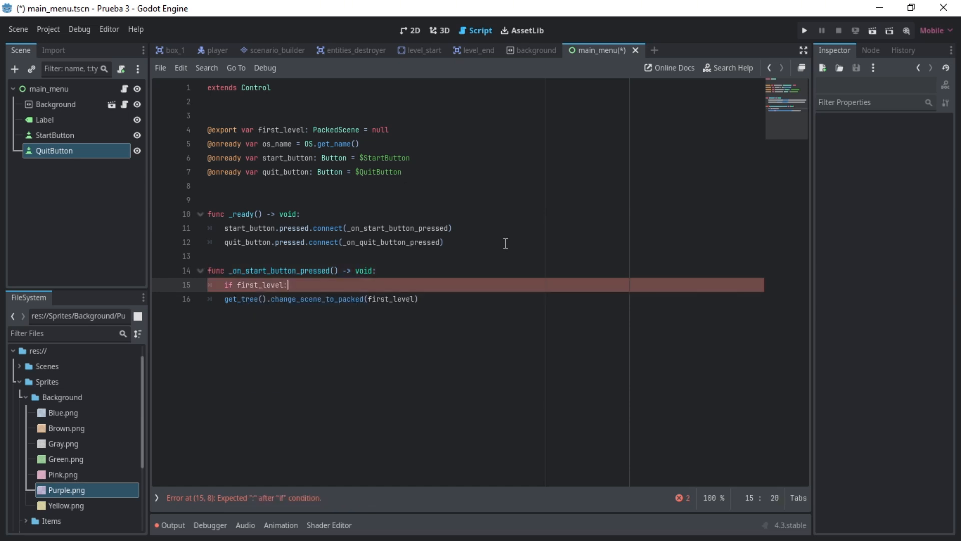
{"action": "key", "text": "Down"}
{"action": "key", "text": "Home"}
{"action": "key", "text": "Tab"}
{"action": "key", "text": "End"}
{"action": "key", "text": "Return"}
{"action": "key", "text": "BackSpace"}
{"action": "type", "text": "else:"}
{"action": "key", "text": "Return"}
{"action": "type", "text": "print(\"ERROR NO SE HA ASIGNADO UN NIVEL\")"}
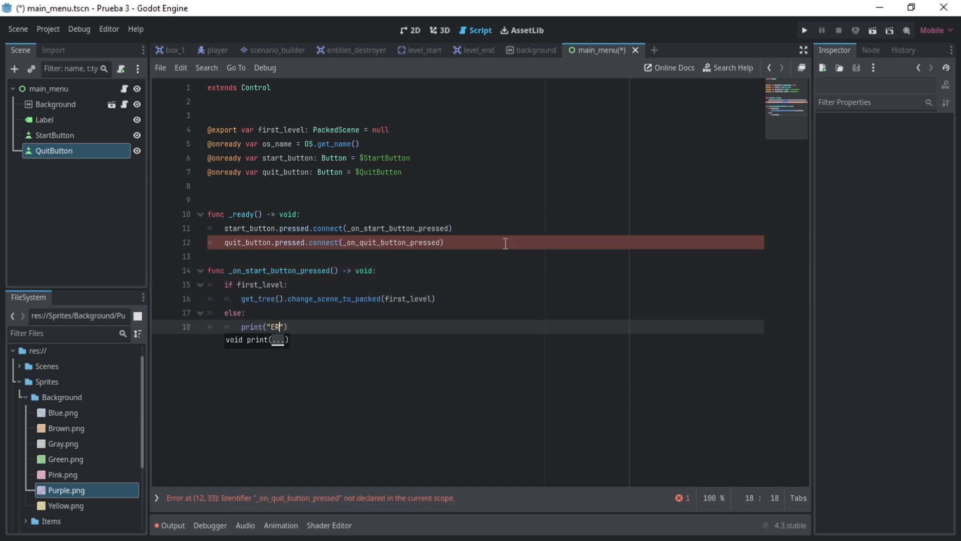
{"action": "key", "text": "ctrl+s"}
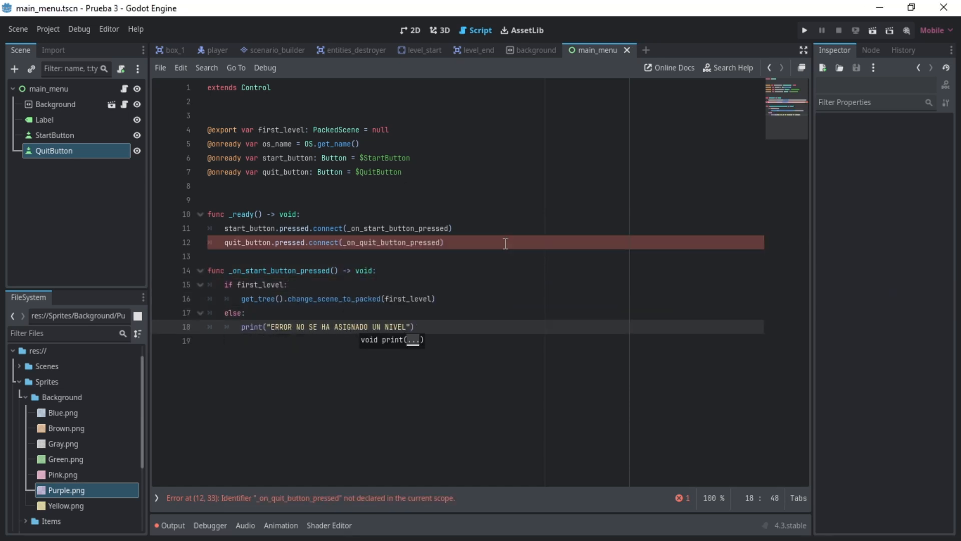
- Add the function _on_quit_button_pressed() -> void that calls get_tree().quit()
{"action": "key", "text": "Return"}
{"action": "key", "text": "Return"}
{"action": "key", "text": "BackSpace"}
{"action": "key", "text": "BackSpace"}
{"action": "key", "text": "Return"}
{"action": "type", "text": "func _on_quit_button_pressed"}
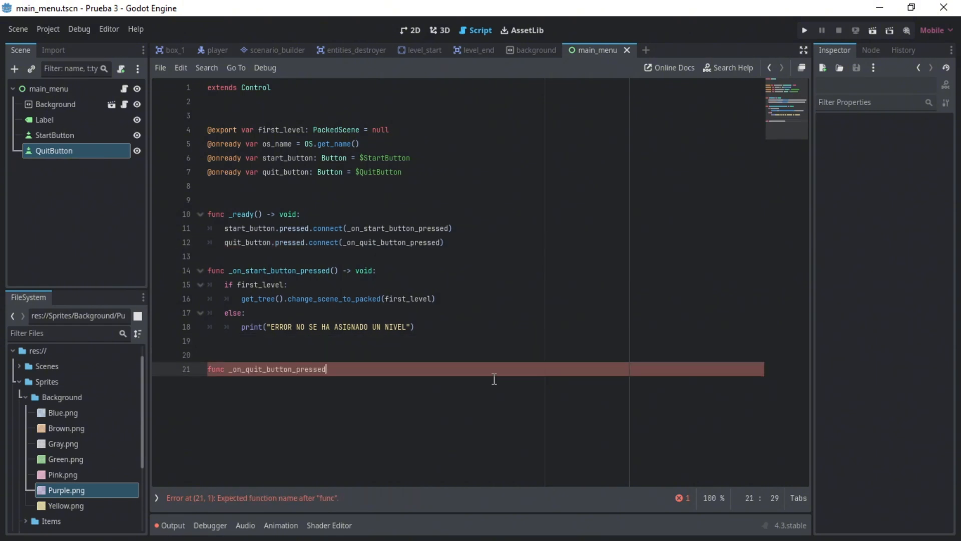
{"action": "type", "text": "() -> void:"}
{"action": "key", "text": "Return"}
{"action": "type", "text": "get_tree().quit()"}
{"action": "key", "text": "Return"}
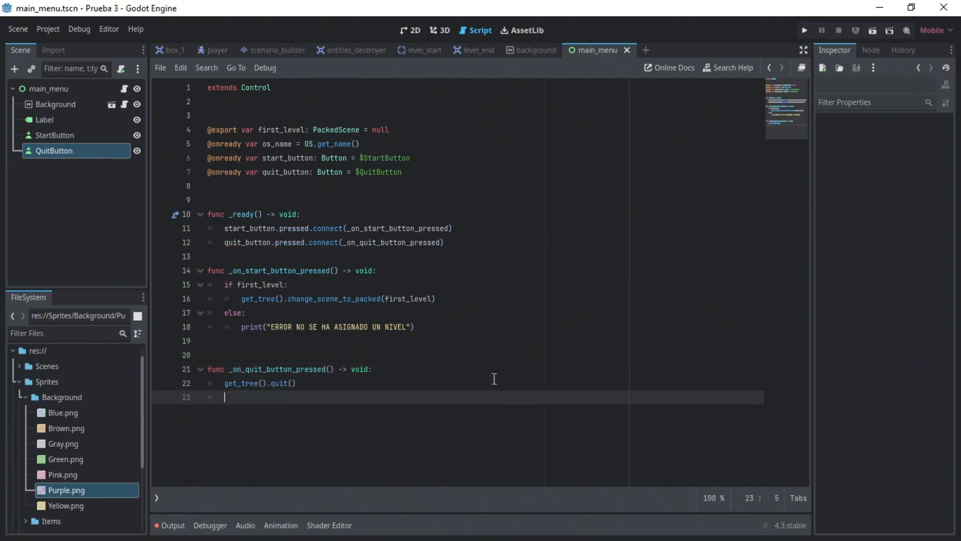
- Enclose the two button handler functions in a code region named SIGNAL METHODS
{"action": "key", "text": "Up"}
{"action": "key", "text": "Up"}
{"action": "key", "text": "Up"}
{"action": "key", "text": "Up"}
{"action": "key", "text": "Up"}
{"action": "key", "text": "Up"}
{"action": "key", "text": "Up"}
{"action": "key", "text": "Up"}
{"action": "key", "text": "Up"}
{"action": "key", "text": "Up"}
{"action": "key", "text": "Up"}
{"action": "key", "text": "Up"}
{"action": "key", "text": "Up"}
{"action": "key", "text": "Down"}
{"action": "key", "text": "Down"}
{"action": "key", "text": "Down"}
{"action": "key", "text": "Return"}
{"action": "key", "text": "Up"}
{"action": "key", "text": "Down"}
{"action": "type", "text": "$"}
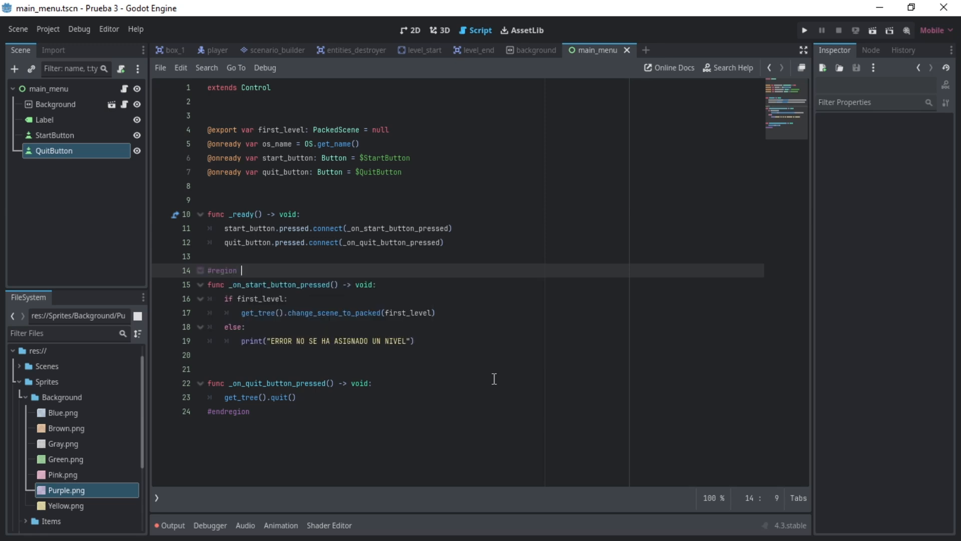
- Enclose _ready in a region named GODOT METHODS, add blank lines before both #endregion lines, and save the script
{"action": "key", "text": "Up"}
{"action": "key", "text": "Up"}
{"action": "key", "text": "Up"}
{"action": "key", "text": "Up"}
{"action": "key", "text": "Up"}
{"action": "type", "text": "#"}
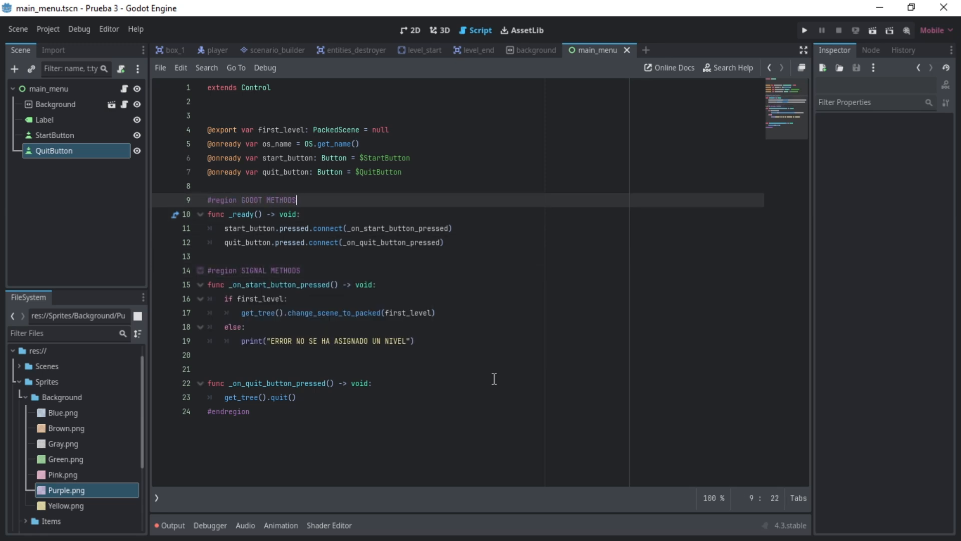
{"action": "key", "text": "Down"}
{"action": "key", "text": "Down"}
{"action": "key", "text": "Down"}
{"action": "key", "text": "Down"}
{"action": "type", "text": "#enr"}
{"action": "key", "text": "Home"}
{"action": "key", "text": "Return"}
{"action": "key", "text": "Return"}
{"action": "key", "text": "Down"}
{"action": "key", "text": "Down"}
{"action": "key", "text": "Down"}
{"action": "key", "text": "Down"}
{"action": "key", "text": "Down"}
{"action": "key", "text": "Down"}
{"action": "key", "text": "Down"}
{"action": "key", "text": "Down"}
{"action": "key", "text": "Down"}
{"action": "key", "text": "Down"}
{"action": "key", "text": "Down"}
{"action": "key", "text": "Return"}
{"action": "key", "text": "Return"}
{"action": "key", "text": "ctrl+s"}
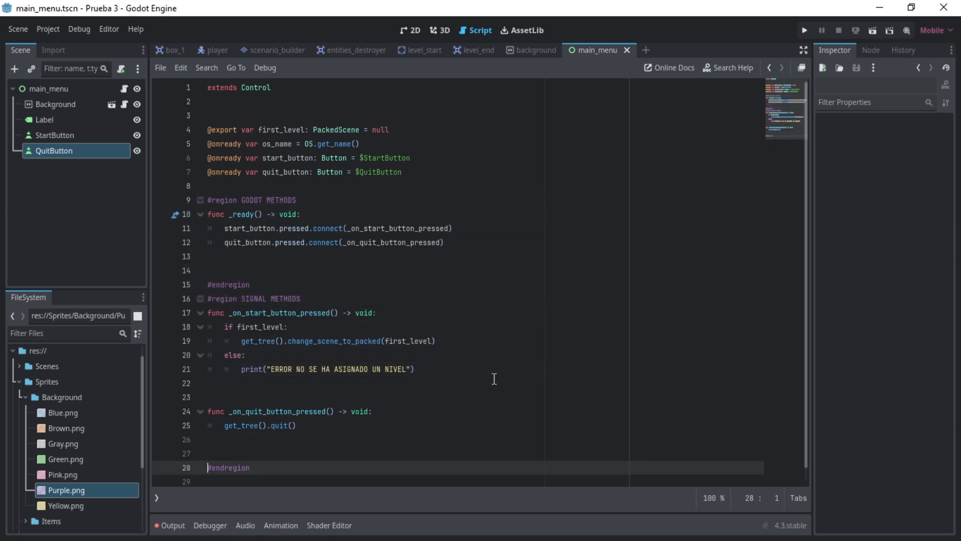
- Look up the documentation of OS.get_name() for the platform names it can return
{"action": "key", "text": "Up"}
{"action": "key", "text": "Up"}
{"action": "key", "text": "Up"}
{"action": "key", "text": "Up"}
{"action": "key", "text": "Up"}
{"action": "key", "text": "Up"}
{"action": "key", "text": "Up"}
{"action": "key", "text": "Up"}
{"action": "key", "text": "Up"}
{"action": "key", "text": "Up"}
{"action": "key", "text": "Up"}
{"action": "key", "text": "Up"}
{"action": "key", "text": "Up"}
{"action": "key", "text": "Up"}
{"action": "key", "text": "Up"}
{"action": "double_click", "coordinate": [278, 149]}
{"action": "left_click", "coordinate": [333, 145], "text": "ctrl"}
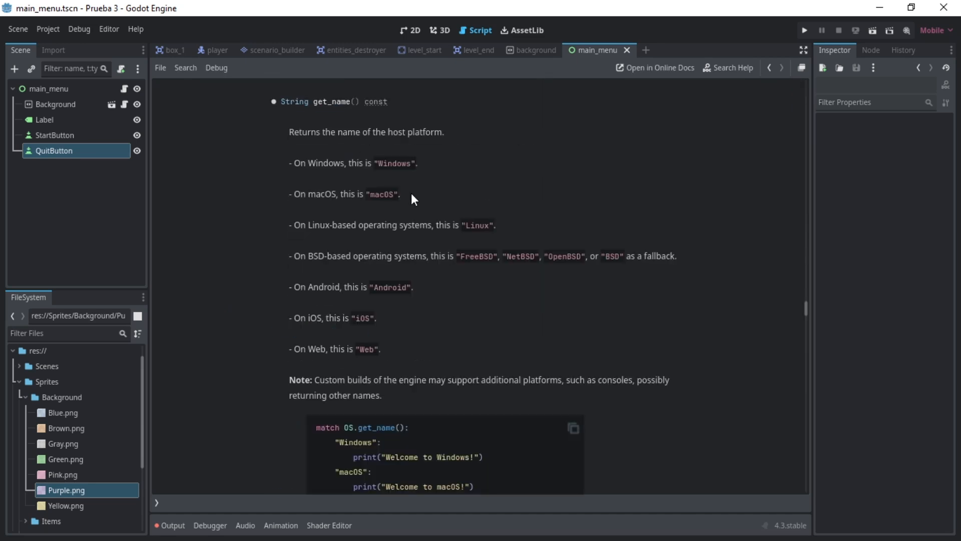
- Return to the main_menu script and make _ready set quit_button.visible = true if os_name != "Web"
{"action": "left_click", "coordinate": [125, 89]}
{"action": "left_click", "coordinate": [476, 243]}
{"action": "key", "text": "Return"}
{"action": "type", "text": "if os_name != "}
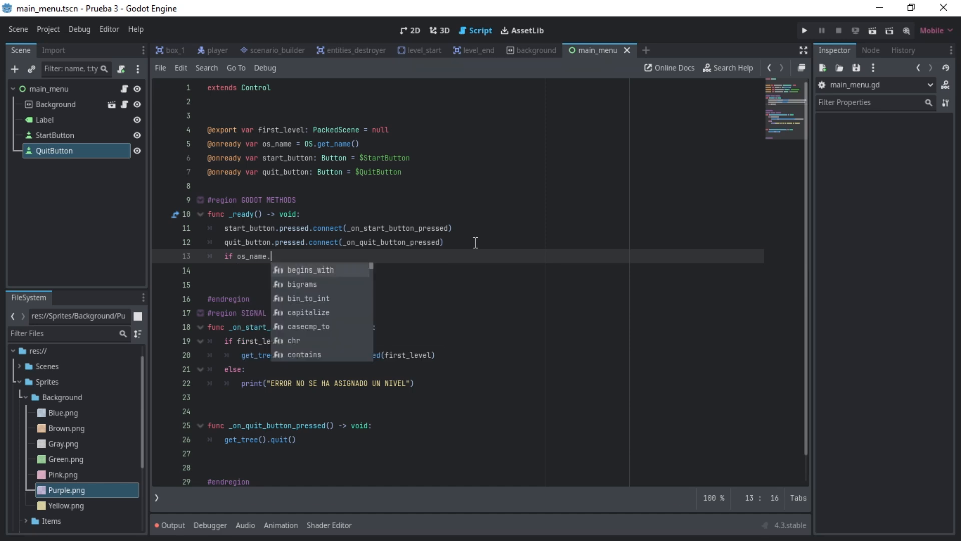
{"action": "type", "text": "\"Web\":"}
{"action": "key", "text": "Return"}
{"action": "type", "text": "quit_button"}
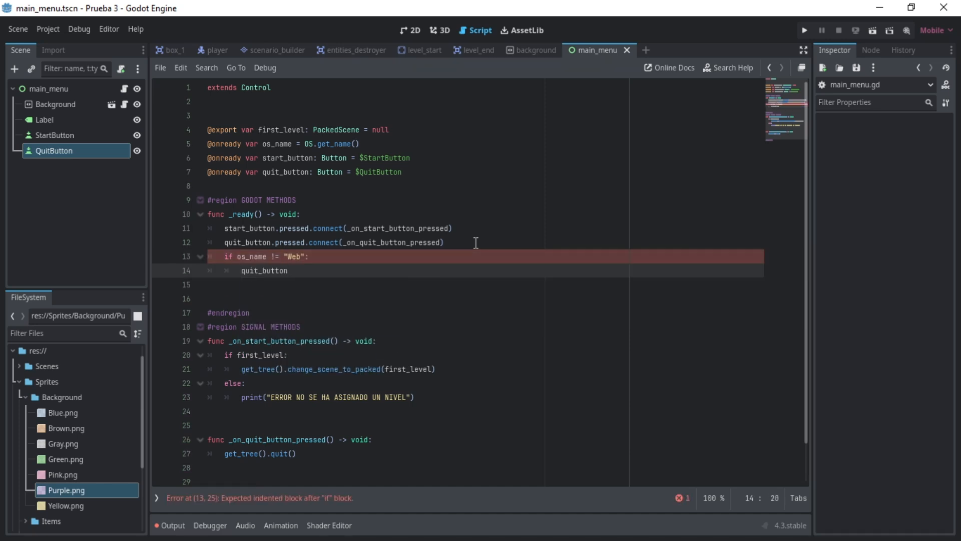
{"action": "type", "text": ".visible = true"}
- Add an else branch to the Web check that sets quit_button.visible = false
{"action": "key", "text": "Return"}
{"action": "key", "text": "BackSpace"}
{"action": "type", "text": "else:"}
{"action": "key", "text": "Return"}
{"action": "type", "text": "quit_button"}
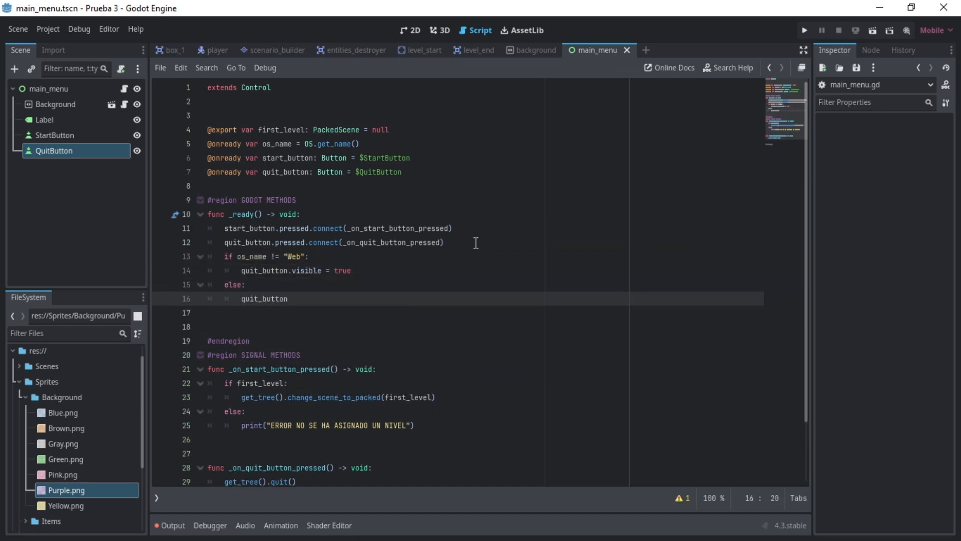
{"action": "type", "text": ".visible = false"}
- Insert a blank line and a comment starting with "# Boton" above the Web check in _ready
{"action": "key", "text": "Up"}
{"action": "key", "text": "Up"}
{"action": "key", "text": "Up"}
{"action": "key", "text": "Home"}
{"action": "key", "text": "Return"}
{"action": "key", "text": "Return"}
{"action": "key", "text": "Up"}
{"action": "type", "text": "$"}
{"action": "key", "text": "BackSpace"}
{"action": "type", "text": "# Boton"}
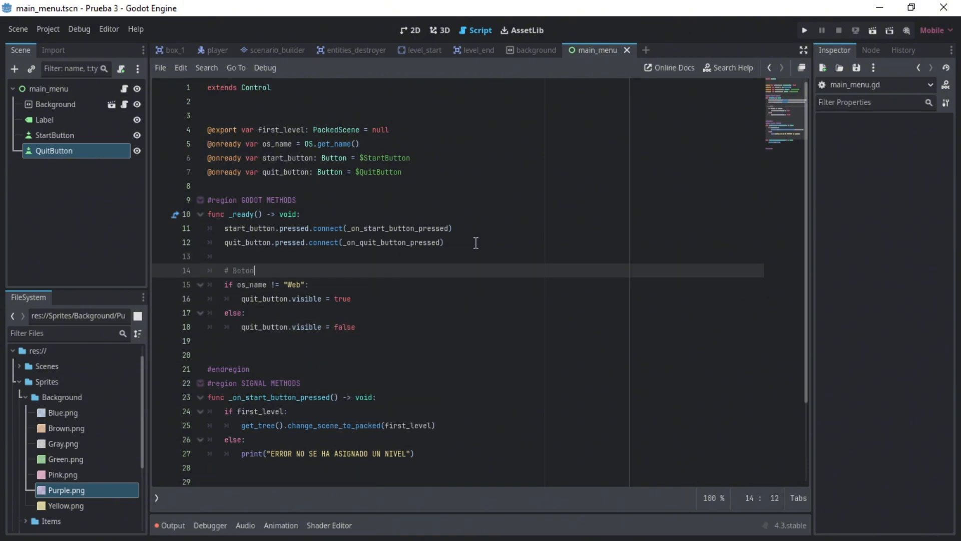
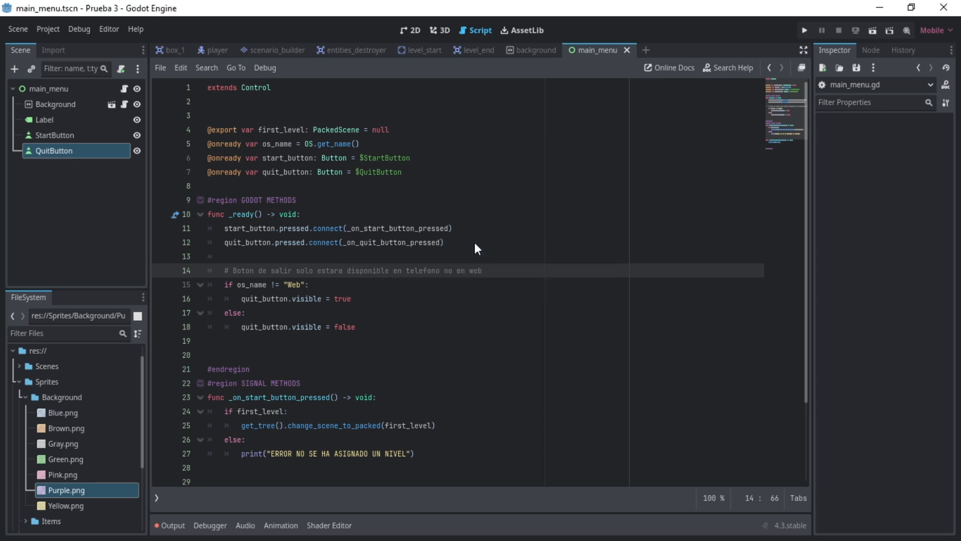
- Run the project with main_menu chosen as its main scene and test the SALIR and INICIAR JUEGO buttons
{"action": "left_click", "coordinate": [53, 88]}
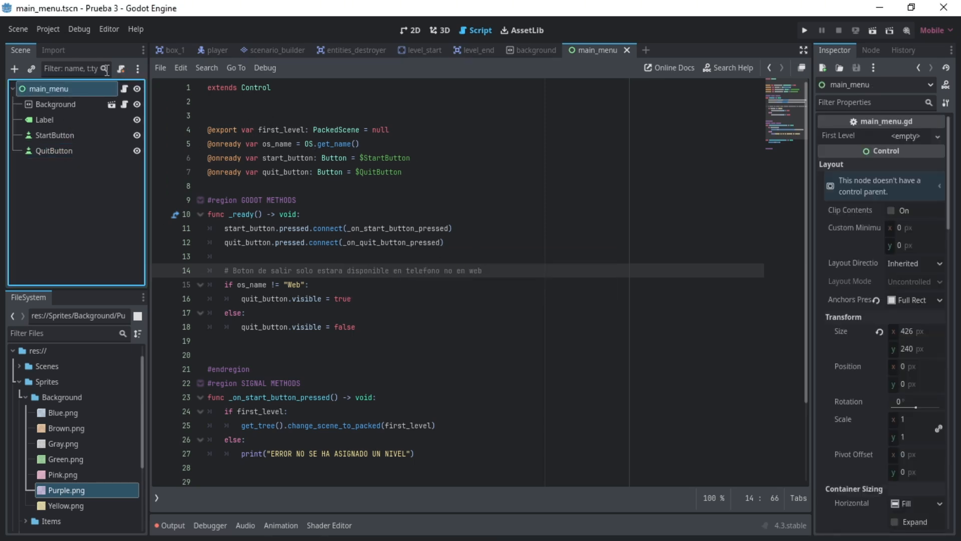
{"action": "left_click", "coordinate": [804, 31]}
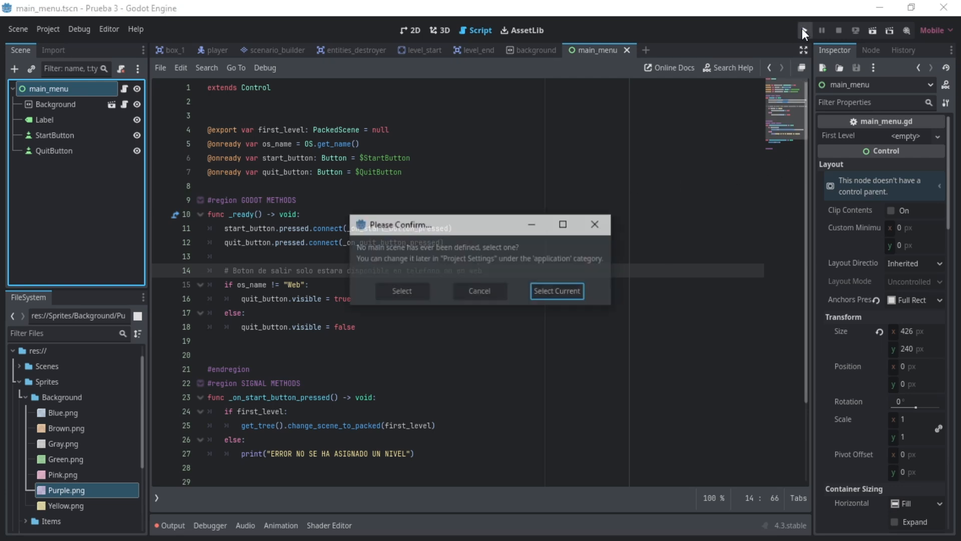
{"action": "left_click", "coordinate": [569, 290]}
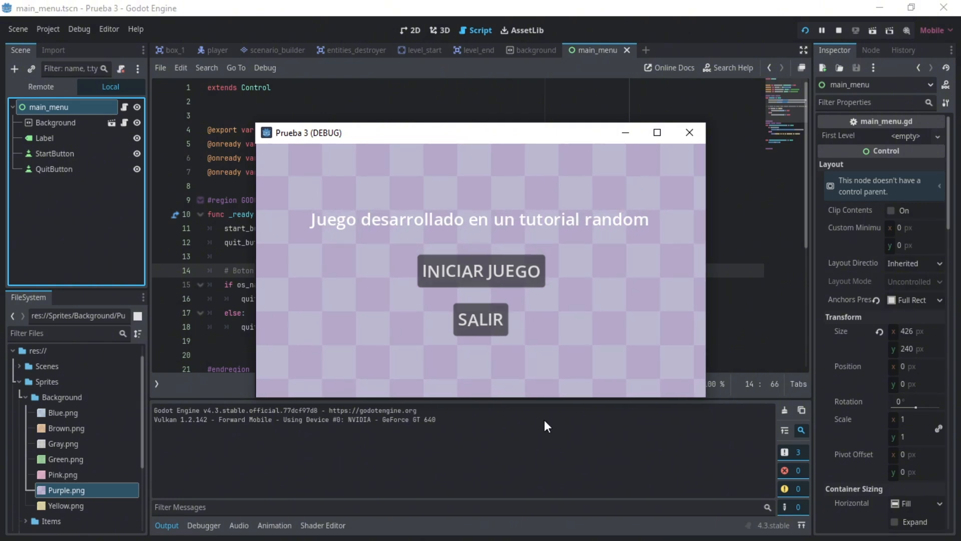
{"action": "left_click", "coordinate": [472, 327]}
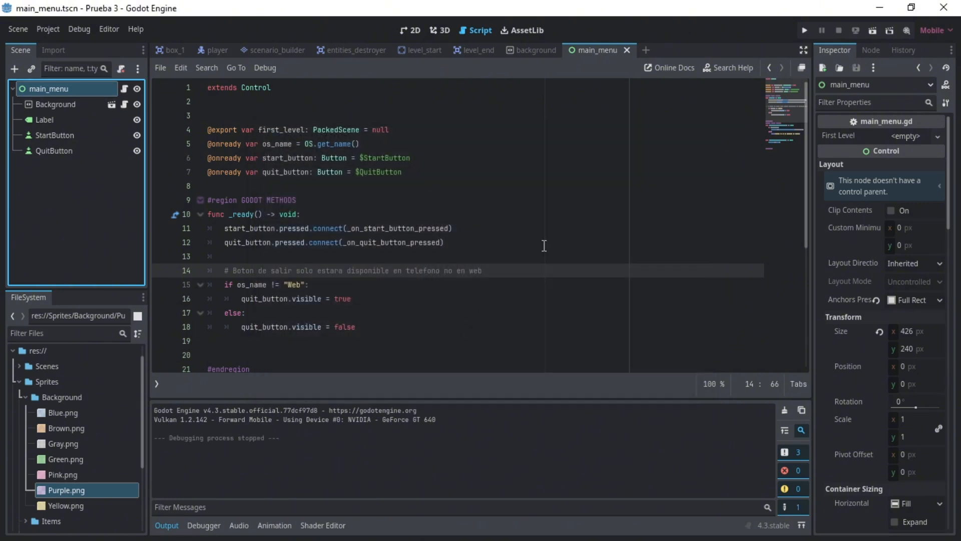
{"action": "left_click", "coordinate": [804, 30]}
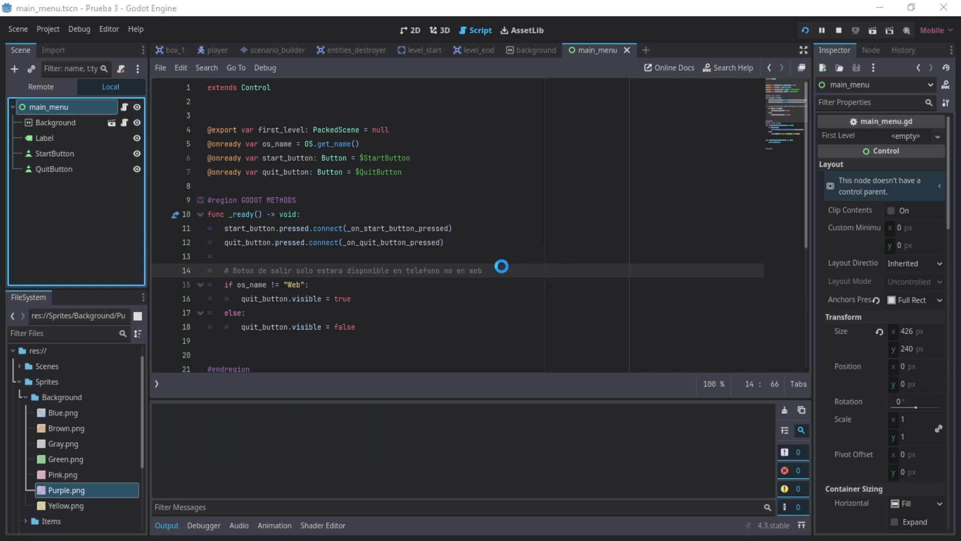
{"action": "left_click", "coordinate": [446, 274]}
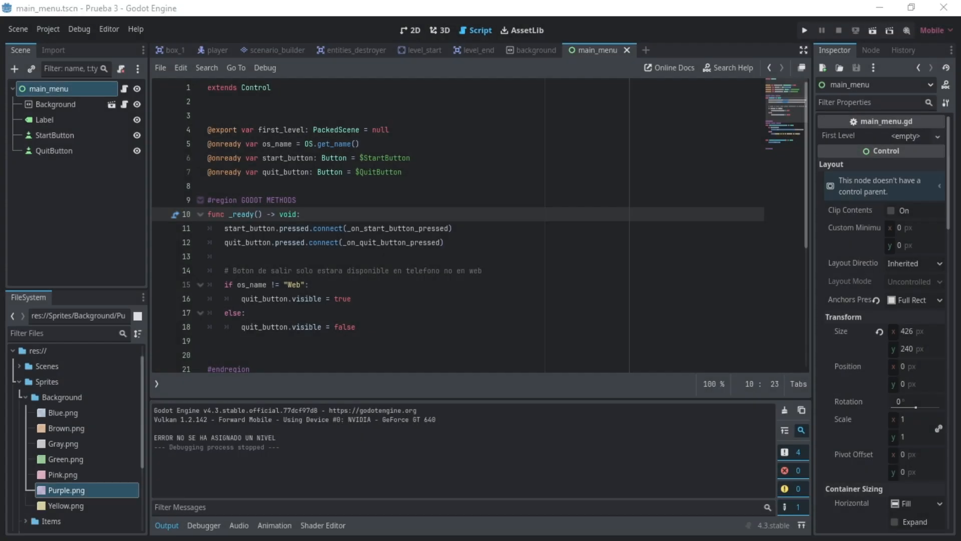
- Create a new scene with a User Interface root node and name the root win_screen
{"action": "left_click", "coordinate": [411, 30]}
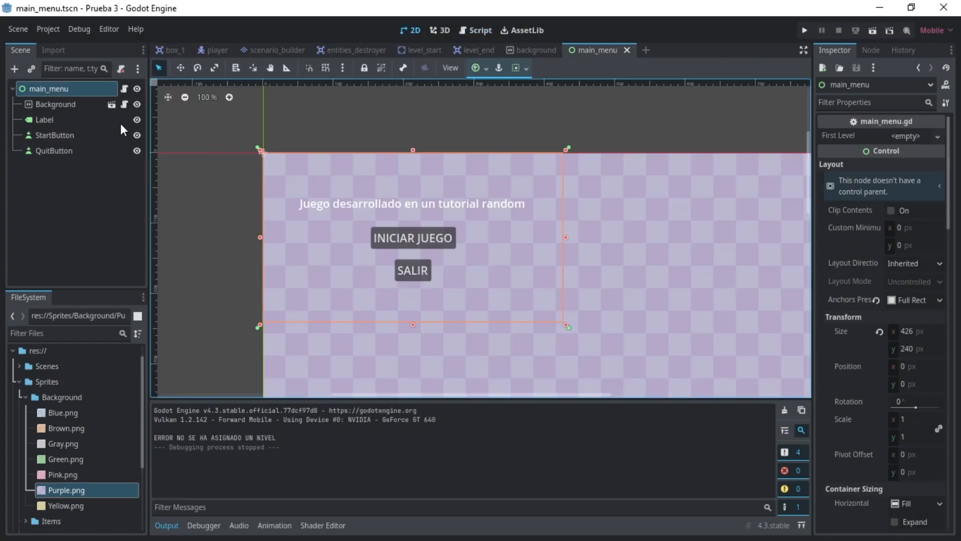
{"action": "right_click", "coordinate": [58, 85]}
{"action": "left_click", "coordinate": [58, 105]}
{"action": "key", "text": "ctrl+n"}
{"action": "left_click", "coordinate": [81, 140]}
{"action": "double_click", "coordinate": [58, 89]}
{"action": "type", "text": "win_screen"}
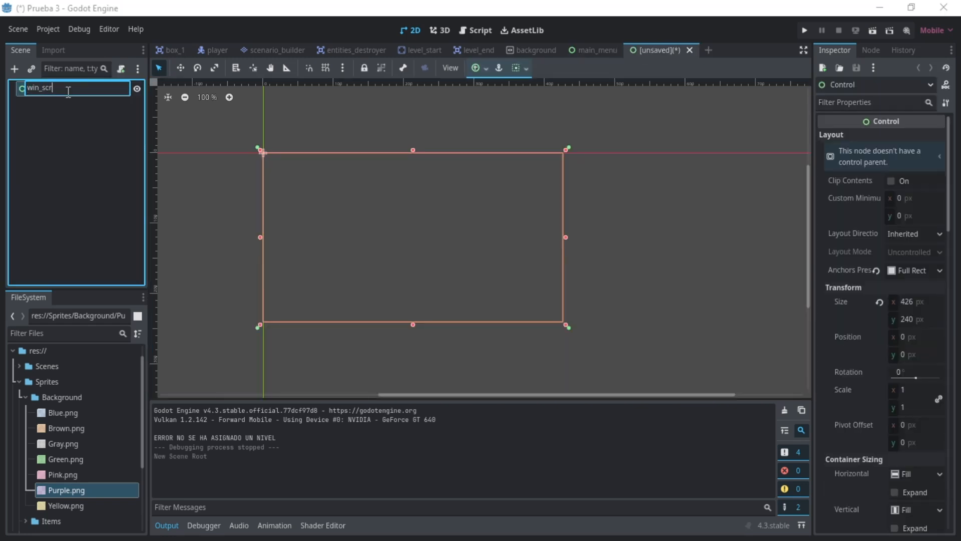
{"action": "key", "text": "Return"}
- Instance the background scene and add a Label node under win_screen
{"action": "key", "text": "ctrl+shift+a"}
{"action": "double_click", "coordinate": [411, 284]}
{"action": "left_click", "coordinate": [51, 90]}
{"action": "key", "text": "ctrl+a"}
{"action": "type", "text": "label"}
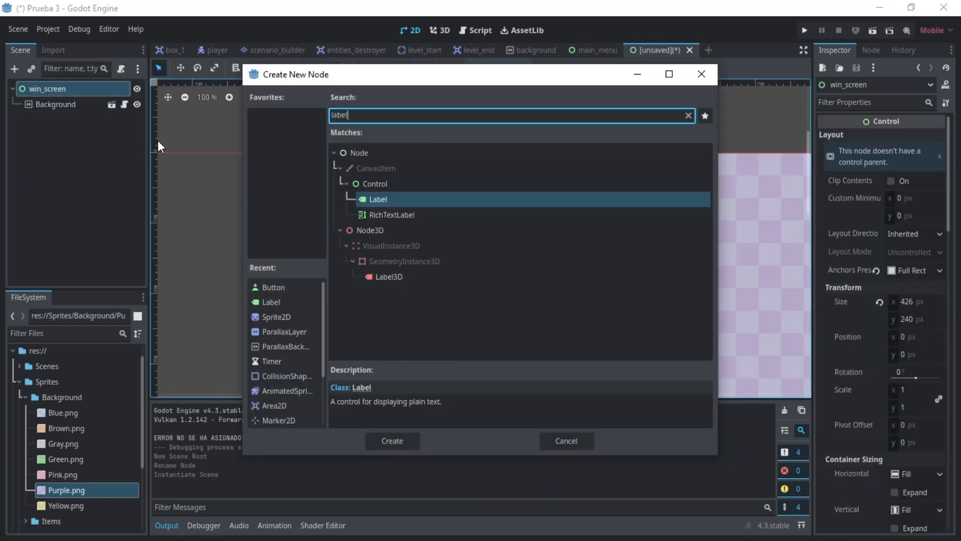
{"action": "key", "text": "Return"}
- Anchor the Label across the full screen width and move it to about (-1, 55)
{"action": "left_click", "coordinate": [479, 68]}
{"action": "left_click", "coordinate": [528, 116]}
{"action": "key", "text": "w"}
{"action": "left_click_drag", "start_coordinate": [412, 288], "coordinate": [411, 250]}
- Set the Label's text to "HAS COMPLETADO EL JUEGO :D" and center it horizontally
{"action": "left_click", "coordinate": [874, 175]}
{"action": "type", "text": "HAS COMPLETADO EL JUEGO :D"}
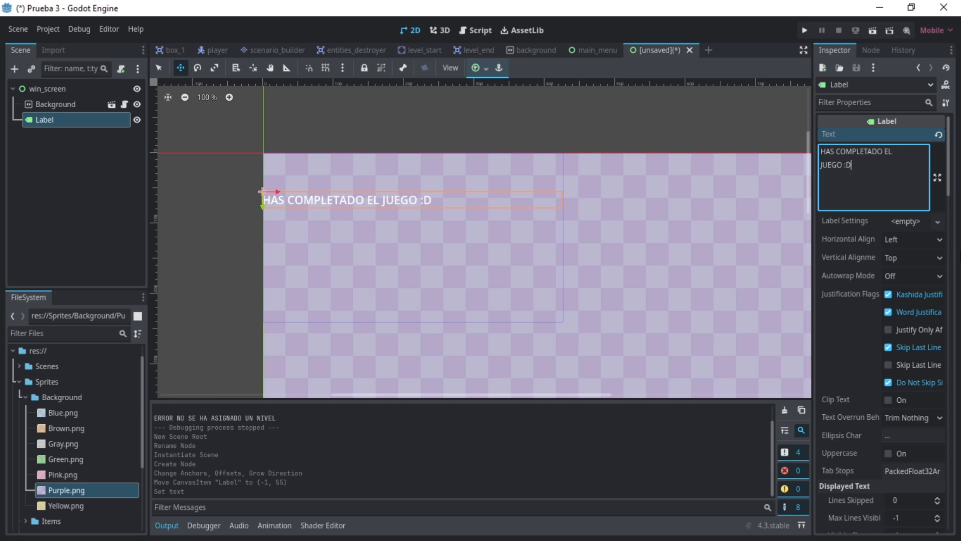
{"action": "left_click", "coordinate": [914, 239]}
{"action": "left_click", "coordinate": [909, 272]}
- Add a Button node as a child of win_screen
{"action": "left_click", "coordinate": [57, 89]}
{"action": "key", "text": "ctrl+a"}
{"action": "type", "text": "button"}
{"action": "left_click", "coordinate": [502, 210]}
{"action": "left_click", "coordinate": [75, 211]}
- Save the scene as win_screen.tscn in res://Scenes/UI
{"action": "key", "text": "ctrl+s"}
{"action": "left_click", "coordinate": [373, 101]}
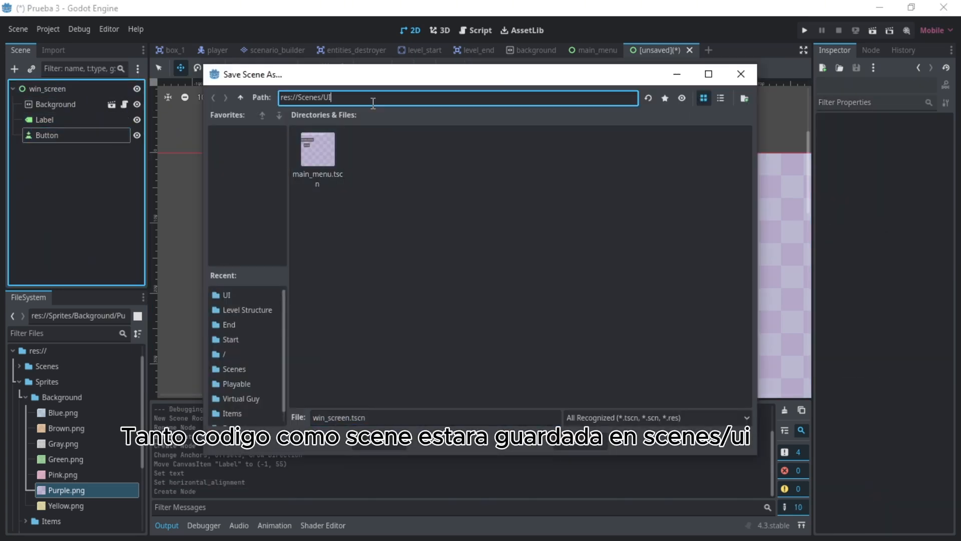
{"action": "left_click", "coordinate": [383, 442]}
- Attach a new script, win_screen.gd, to the win_screen root node
{"action": "left_click", "coordinate": [56, 89]}
{"action": "left_click", "coordinate": [120, 68]}
{"action": "left_click", "coordinate": [400, 311]}
- Add a "#region GODOT METHODS" block closed by "#endregion" below the extends line
{"action": "left_click", "coordinate": [201, 133]}
{"action": "key", "text": "Return"}
{"action": "key", "text": "Return"}
{"action": "type", "text": "#region GODOT METHODS"}
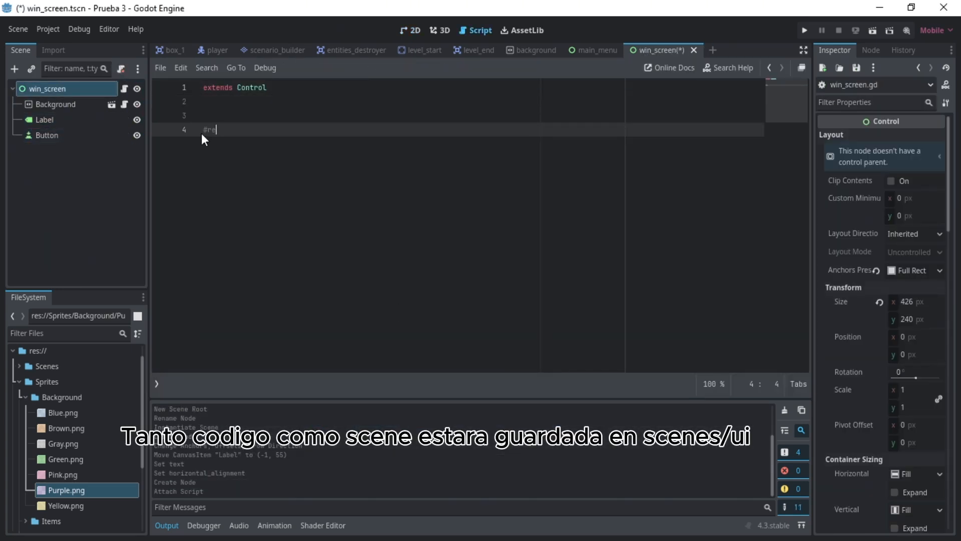
{"action": "key", "text": "Return"}
{"action": "type", "text": "#endregion"}
- Duplicate the region block below itself and rename the copy to "#region SIGNAL METHODS"
{"action": "key", "text": "shift+Up"}
{"action": "key", "text": "shift+Home"}
{"action": "key", "text": "ctrl+c"}
{"action": "key", "text": "Right"}
{"action": "key", "text": "Return"}
{"action": "key", "text": "Return"}
{"action": "key", "text": "ctrl+v"}
{"action": "key", "text": "Up"}
{"action": "key", "text": "ctrl+Right"}
{"action": "key", "text": "ctrl+shift+Left"}
{"action": "type", "text": "SIGNAL"}
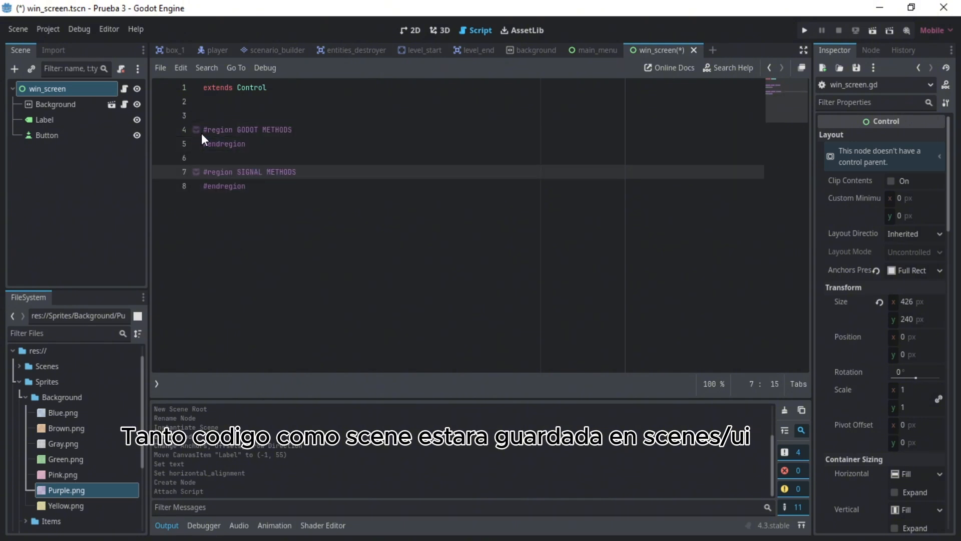
- Add func _ready() -> void: in the GODOT METHODS region, containing $Button.pressed.connect(_on_button_pressed)
{"action": "key", "text": "Up"}
{"action": "key", "text": "Up"}
{"action": "key", "text": "Up"}
{"action": "key", "text": "End"}
{"action": "key", "text": "Return"}
{"action": "type", "text": "func _ready() -> void:"}
{"action": "key", "text": "Return"}
{"action": "key", "text": "Return"}
{"action": "key", "text": "Return"}
{"action": "key", "text": "BackSpace"}
{"action": "key", "text": "Up"}
{"action": "key", "text": "Up"}
{"action": "type", "text": "$Button.pressed.connect(_on_button_pressed"}
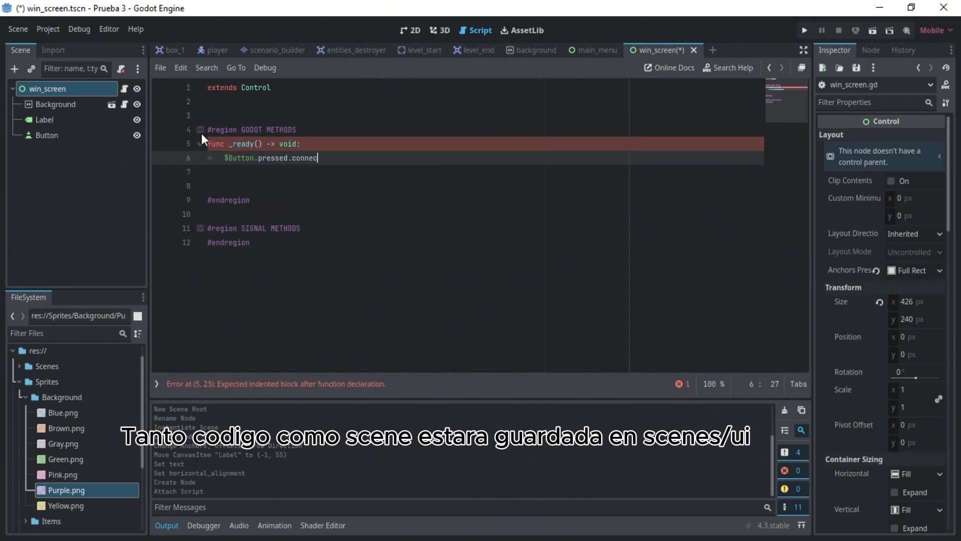
- Declare func _on_button_pressed() -> void: inside the SIGNAL METHODS region
{"action": "key", "text": "Down"}
{"action": "key", "text": "Down"}
{"action": "key", "text": "Down"}
{"action": "key", "text": "Down"}
{"action": "key", "text": "Down"}
{"action": "key", "text": "End"}
{"action": "key", "text": "Return"}
{"action": "type", "text": "func _on_button_pressed() -> void:"}
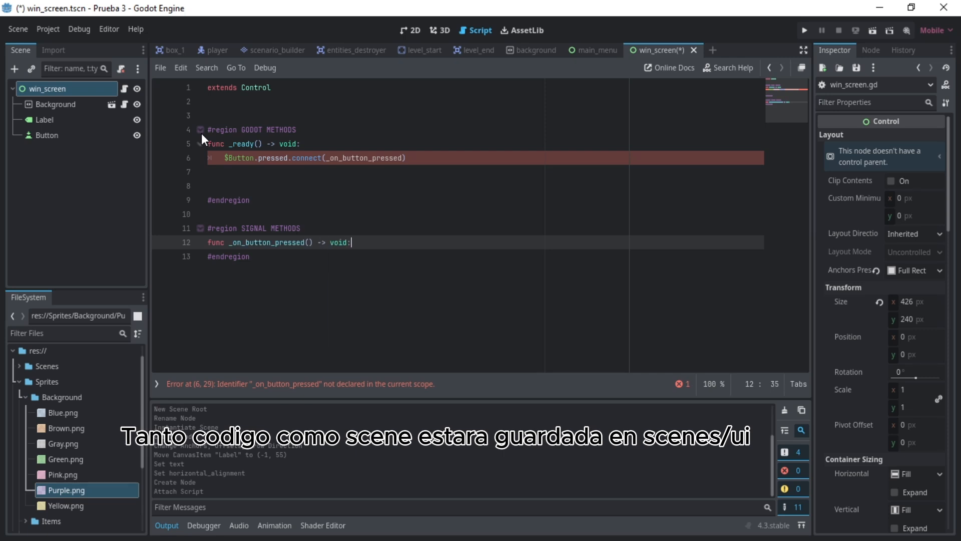
{"action": "key", "text": "Return"}
{"action": "key", "text": "Return"}
{"action": "key", "text": "Return"}
{"action": "key", "text": "BackSpace"}
{"action": "key", "text": "Up"}
- Make _on_button_pressed call get_tree().change_scene_to_file("res://Scenes/UI/main_menu.tscn"), save, and test-run the win_screen scene
{"action": "type", "text": "get_tree().change_scene_to_file("}
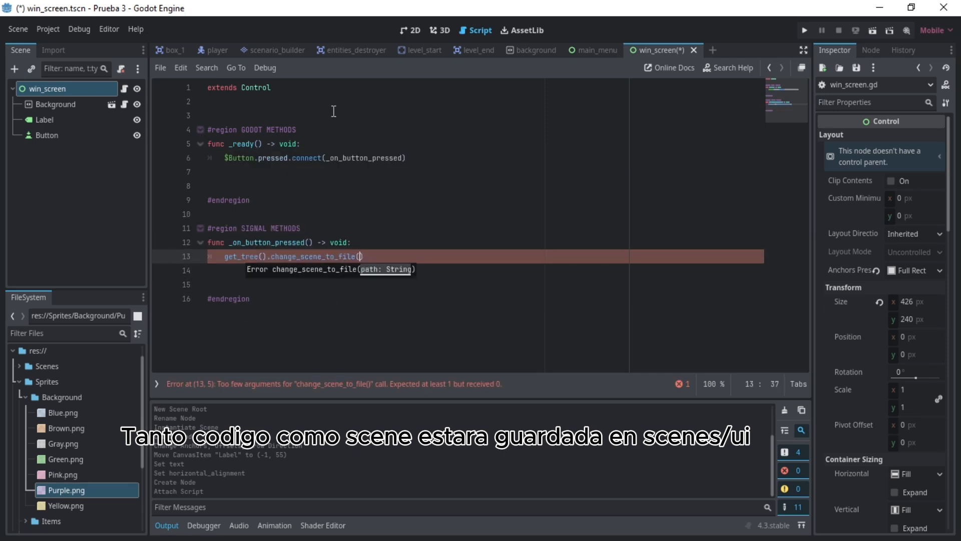
{"action": "left_click", "coordinate": [19, 382]}
{"action": "left_click", "coordinate": [19, 384]}
{"action": "left_click", "coordinate": [25, 431]}
{"action": "left_click", "coordinate": [25, 447]}
{"action": "scroll", "coordinate": [42, 456], "scroll_direction": "down", "scroll_amount": 1}
{"action": "left_click_drag", "start_coordinate": [42, 455], "coordinate": [361, 257]}
{"action": "key", "text": "ctrl+s"}
{"action": "left_click", "coordinate": [873, 32]}
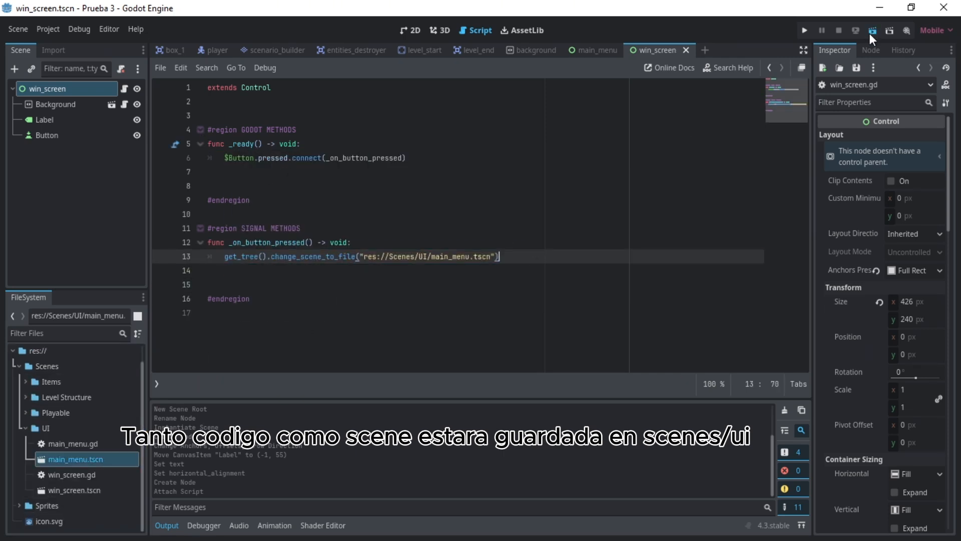
{"action": "left_click", "coordinate": [695, 132]}
- Set the text of win_screen's Button to "MENU PRINCIPAL" in the 2D view
{"action": "left_click", "coordinate": [399, 33]}
{"action": "left_click", "coordinate": [47, 135]}
{"action": "left_click", "coordinate": [871, 175]}
{"action": "type", "text": "MENU PRINCIPAL"}
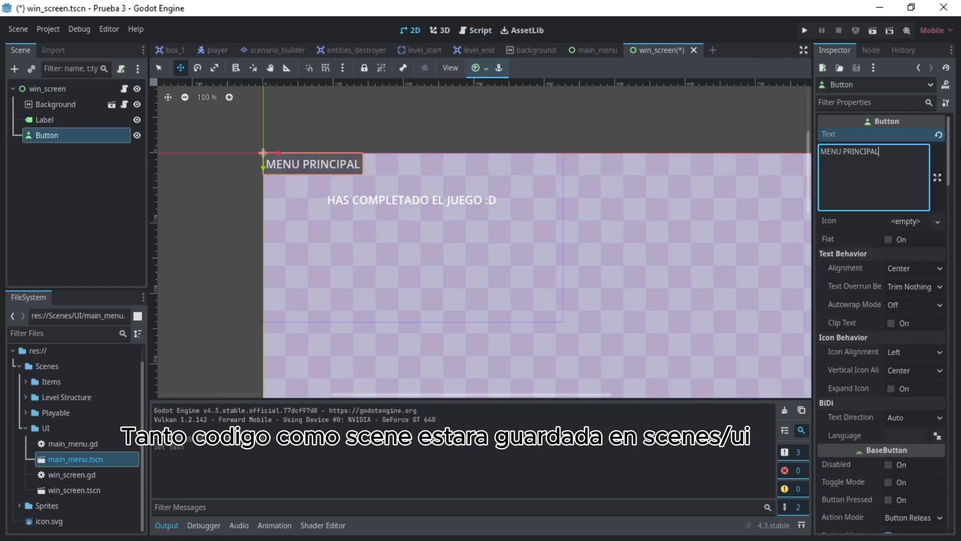
- Anchor the Button to the center of the screen, save, and test-run win_screen through the main menu to SALIR
{"action": "left_click", "coordinate": [478, 69]}
{"action": "left_click", "coordinate": [497, 119]}
{"action": "left_click", "coordinate": [590, 119]}
{"action": "key", "text": "ctrl+s"}
{"action": "left_click", "coordinate": [871, 32]}
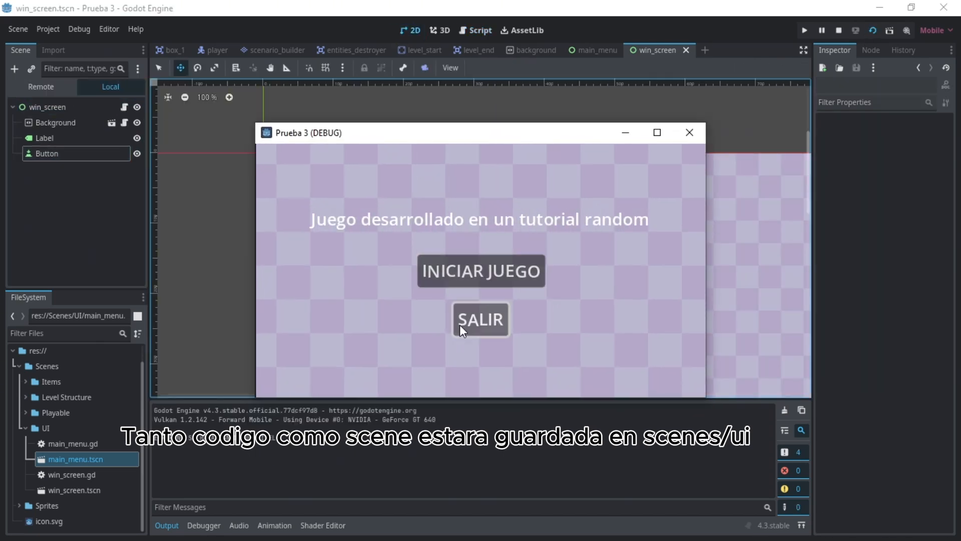
{"action": "left_click", "coordinate": [461, 326]}
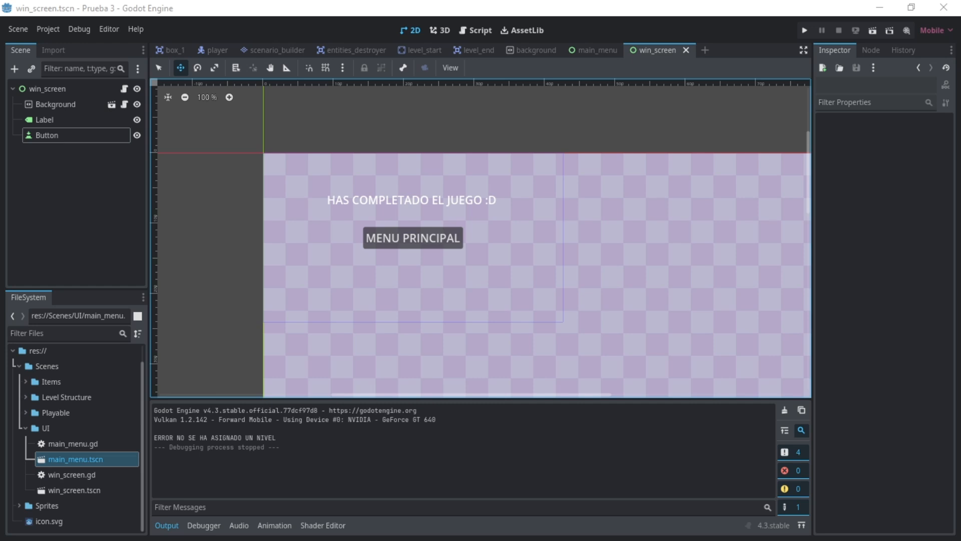
- Create a new scene with a plain Node root named base_level
{"action": "left_click", "coordinate": [708, 52]}
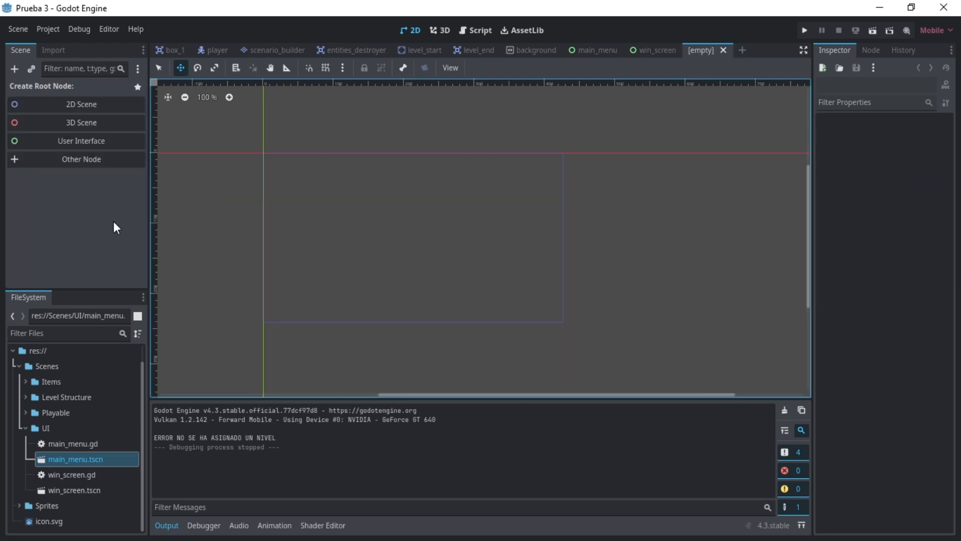
{"action": "left_click", "coordinate": [81, 158]}
{"action": "double_click", "coordinate": [354, 152]}
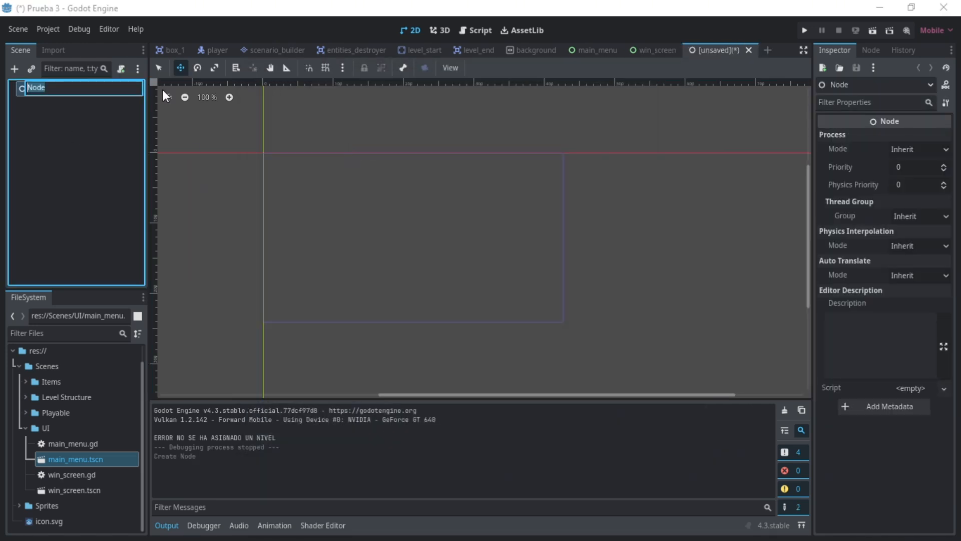
{"action": "type", "text": "base"}
{"action": "type", "text": "_level"}
{"action": "key", "text": "Return"}
{"action": "left_click", "coordinate": [77, 119]}
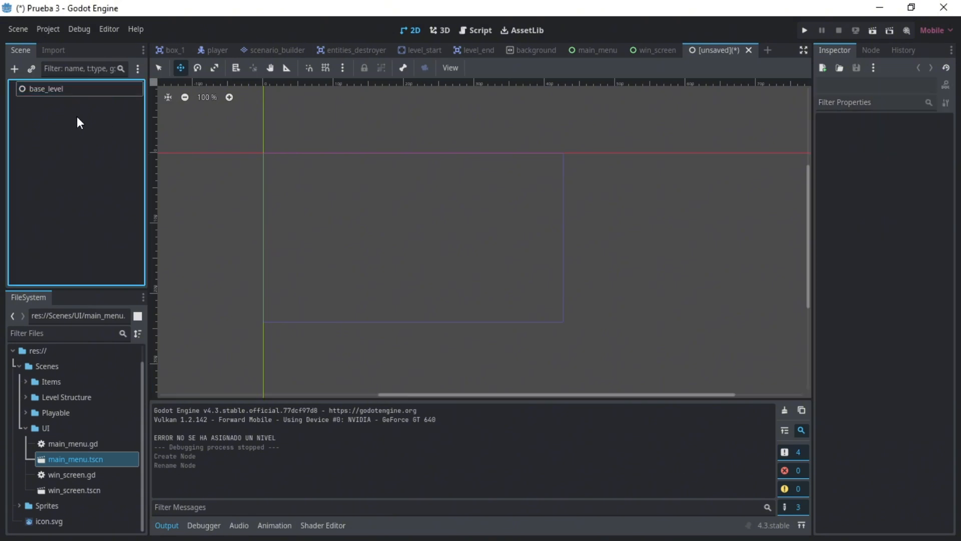
- Add a child Node named scenario under base_level
{"action": "left_click", "coordinate": [50, 91]}
{"action": "key", "text": "ctrl+a"}
{"action": "key", "text": "BackSpace"}
{"action": "key", "text": "Return"}
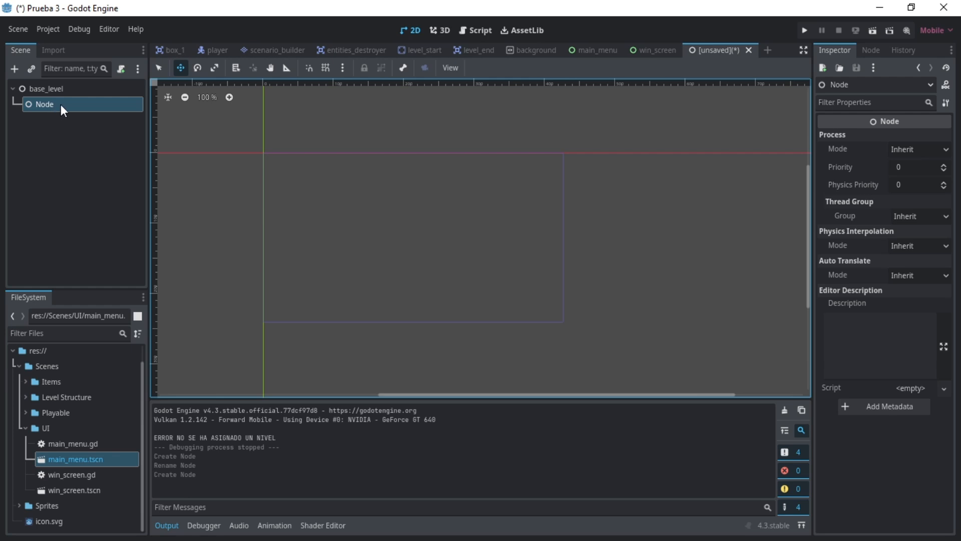
{"action": "double_click", "coordinate": [61, 104]}
{"action": "type", "text": "scenario"}
{"action": "left_click", "coordinate": [177, 119]}
- Add a child Node named entities under base_level
{"action": "left_click", "coordinate": [75, 88]}
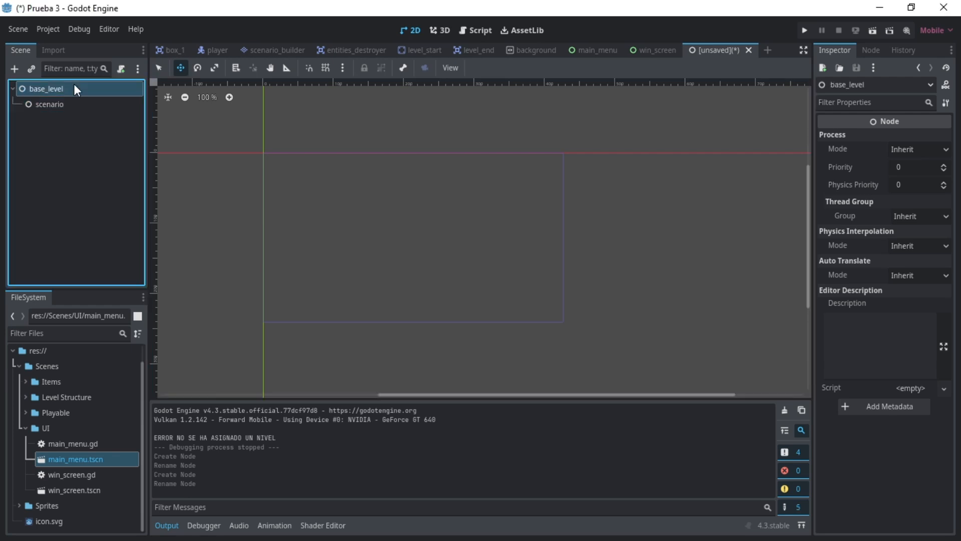
{"action": "key", "text": "ctrl+a"}
{"action": "type", "text": "entities"}
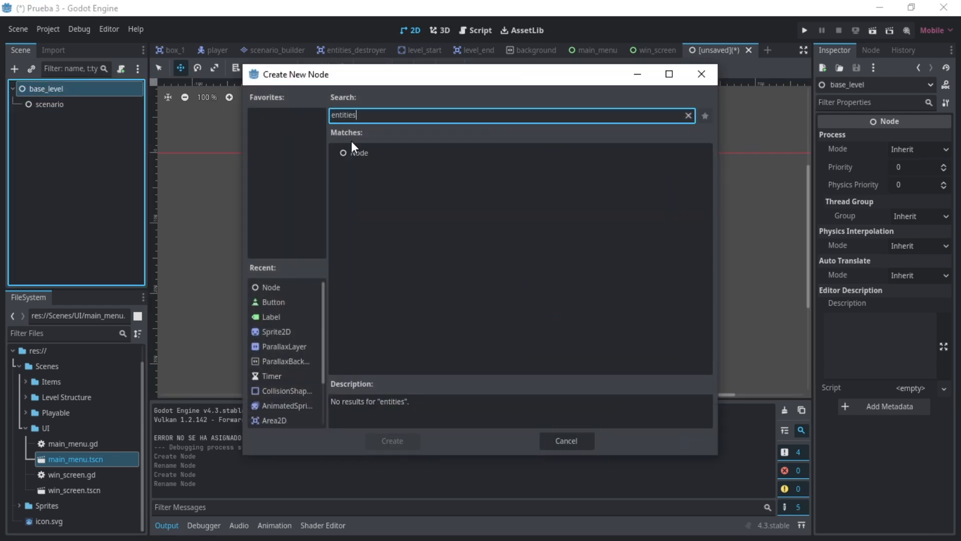
{"action": "double_click", "coordinate": [356, 150]}
{"action": "double_click", "coordinate": [58, 118]}
{"action": "type", "text": "entities"}
{"action": "key", "text": "Return"}
{"action": "left_click", "coordinate": [63, 154]}
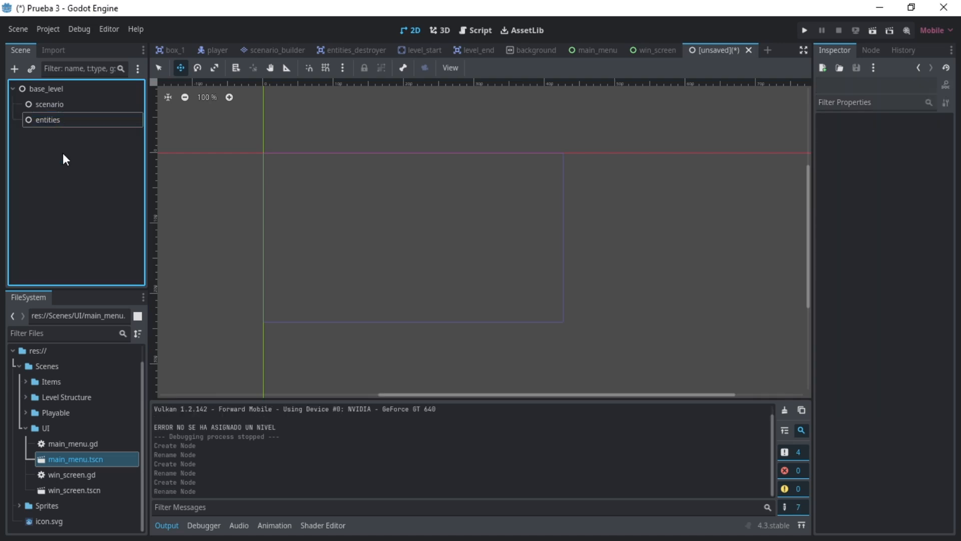
- Add a child Node named objects under base_level
{"action": "left_click", "coordinate": [61, 88]}
{"action": "left_click", "coordinate": [14, 68]}
{"action": "double_click", "coordinate": [350, 151]}
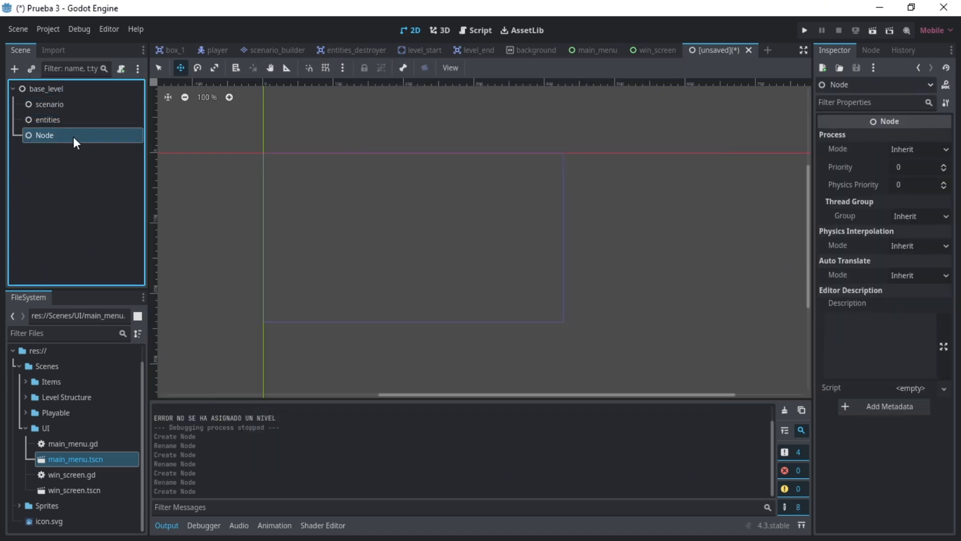
{"action": "double_click", "coordinate": [74, 137]}
{"action": "type", "text": "objects"}
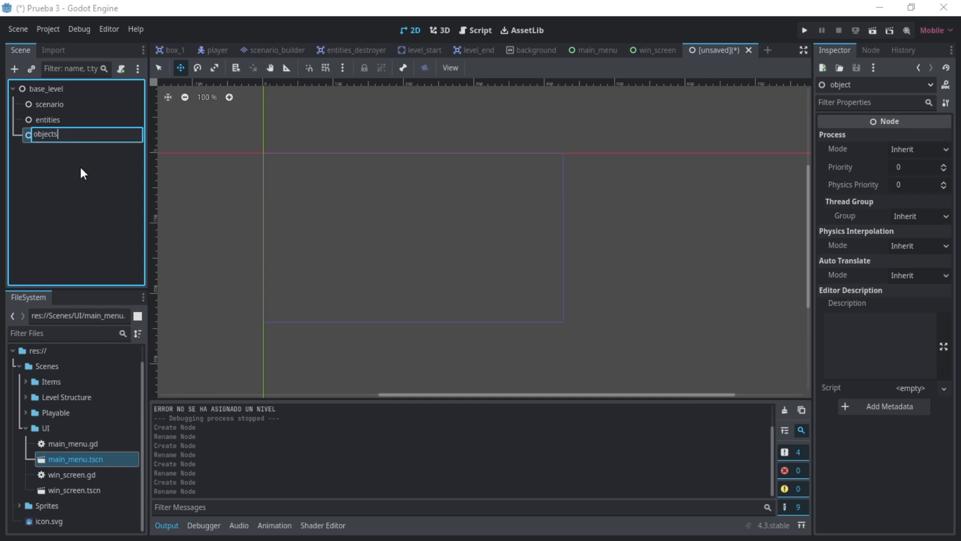
{"action": "key", "text": "Return"}
- Add the entities node to the project's existing node group
{"action": "left_click", "coordinate": [47, 120]}
{"action": "left_click", "coordinate": [872, 50]}
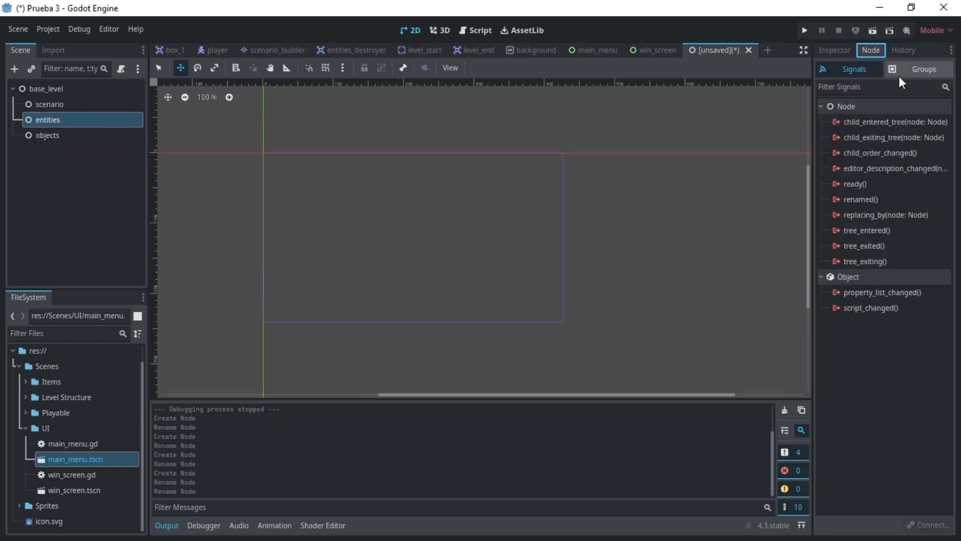
{"action": "left_click", "coordinate": [902, 70]}
{"action": "left_click", "coordinate": [835, 138]}
{"action": "left_click", "coordinate": [121, 219]}
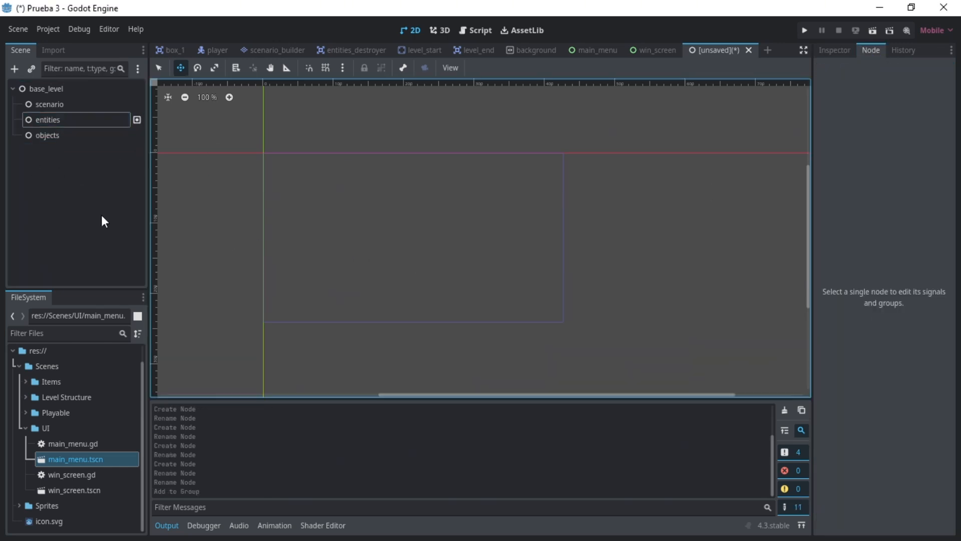
- Save the scene as base_level.tscn in a new Levels folder inside res://Scenes
{"action": "key", "text": "ctrl+s"}
{"action": "left_click", "coordinate": [241, 97]}
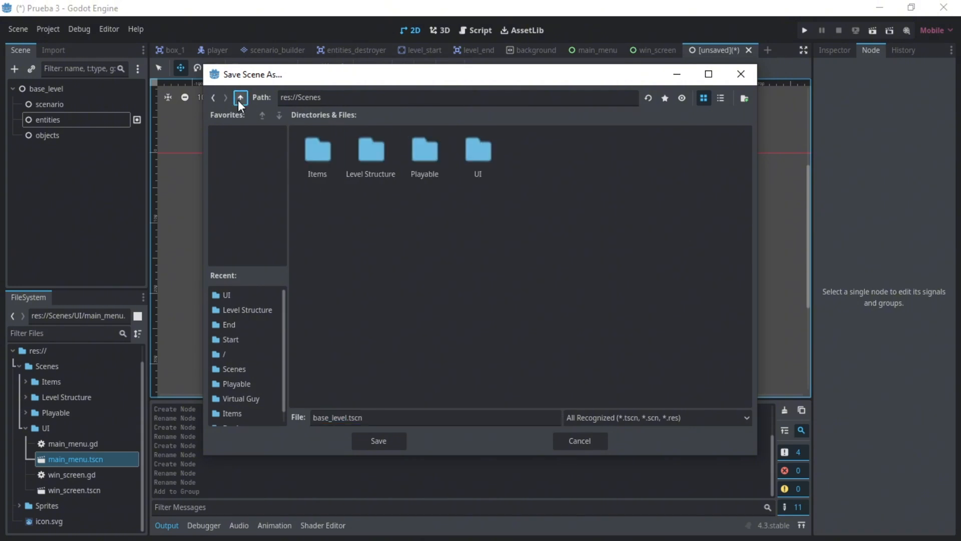
{"action": "right_click", "coordinate": [539, 149]}
{"action": "left_click", "coordinate": [554, 155]}
{"action": "type", "text": "Levels"}
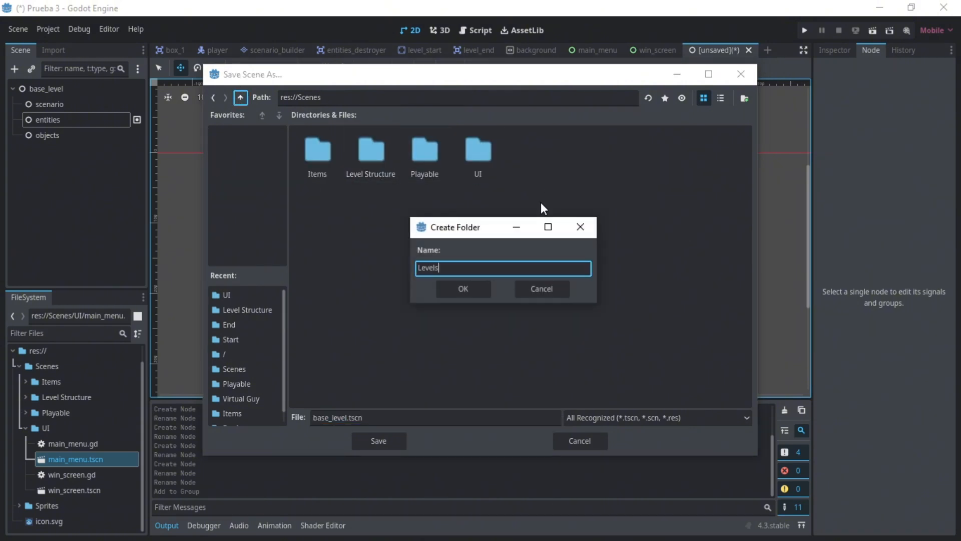
{"action": "key", "text": "Return"}
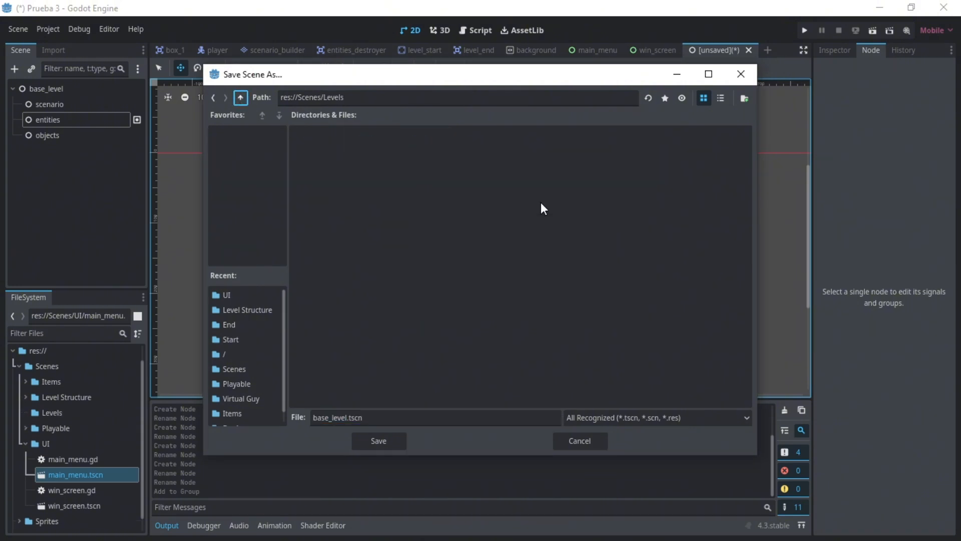
{"action": "left_click", "coordinate": [368, 440]}
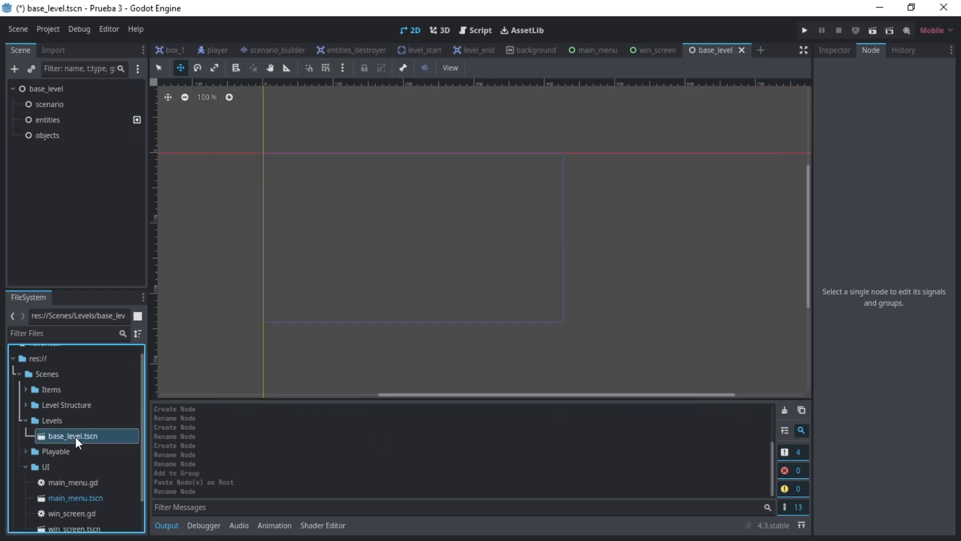
- Instance the background scene as a child of the scenario node
{"action": "left_click", "coordinate": [53, 105]}
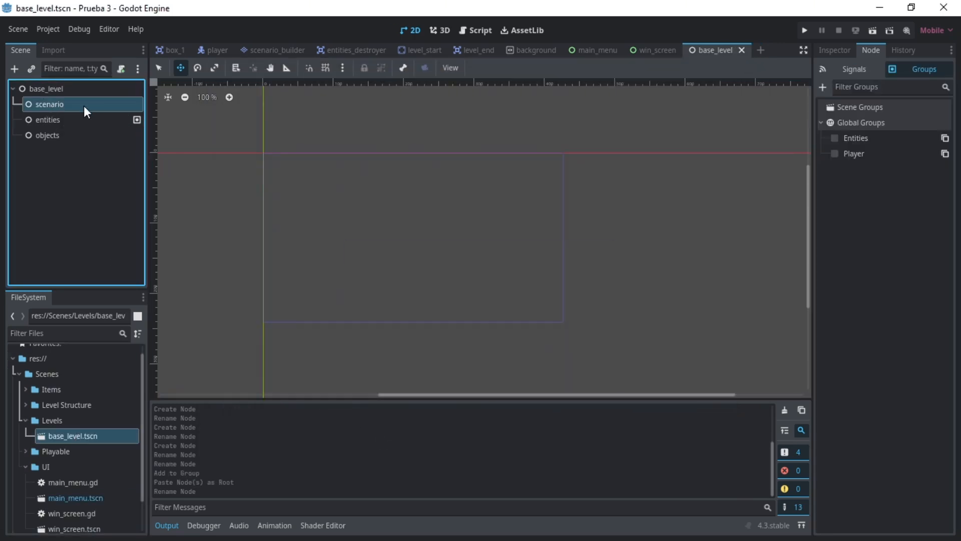
{"action": "left_click", "coordinate": [31, 69]}
{"action": "type", "text": "back"}
{"action": "double_click", "coordinate": [438, 230]}
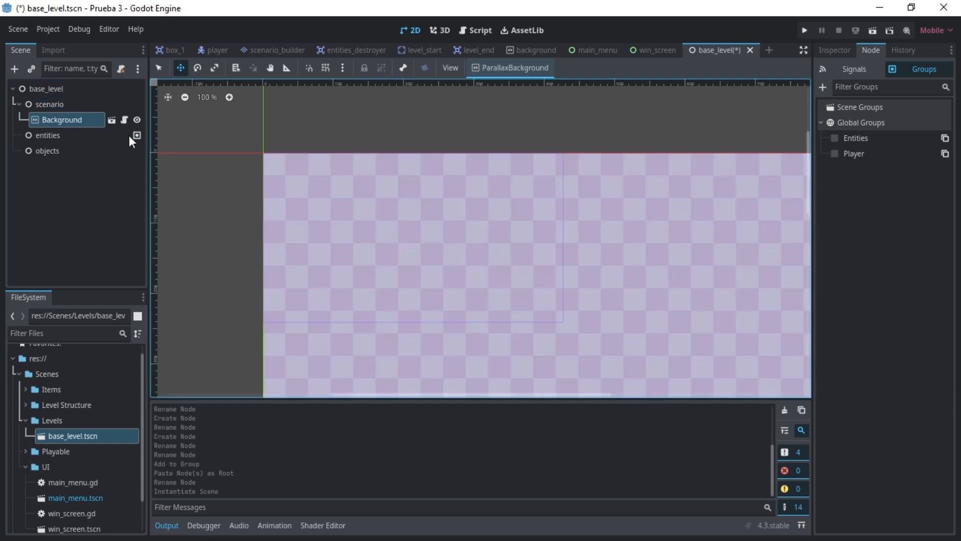
- Instance the scenario_builder and entities_destroyer scenes under the scenario node and save the scene
{"action": "key", "text": "ctrl+shift+a"}
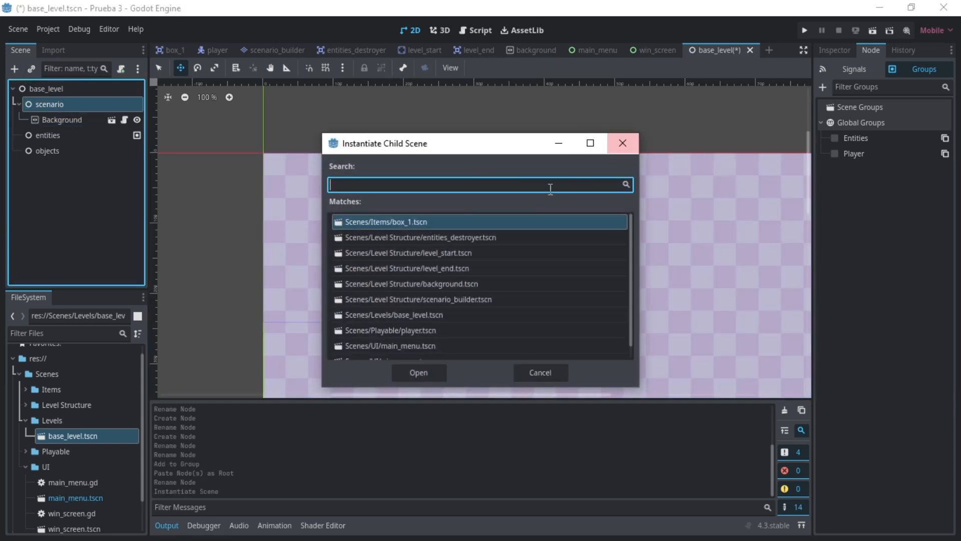
{"action": "key", "text": "Escape"}
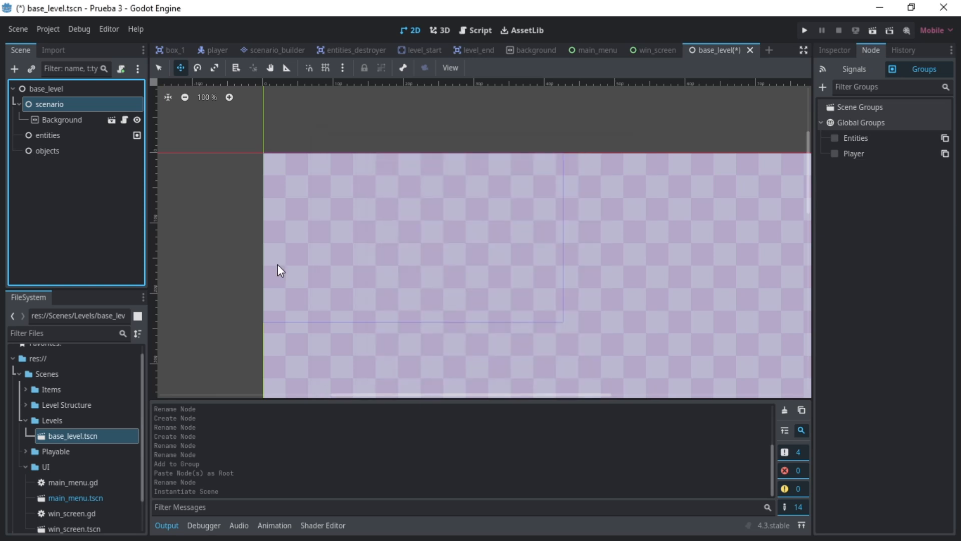
{"action": "left_click", "coordinate": [94, 193]}
{"action": "left_click", "coordinate": [41, 106]}
{"action": "key", "text": "ctrl+shift+a"}
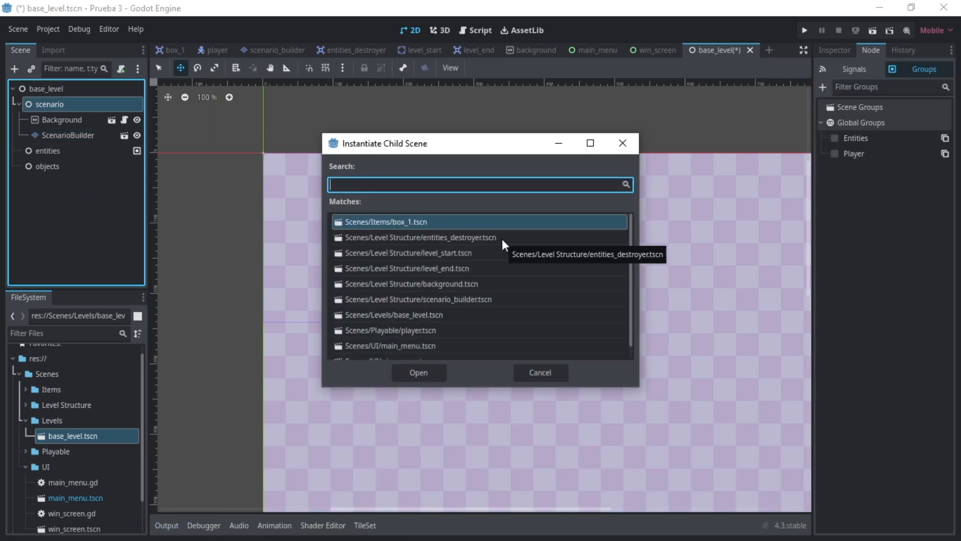
{"action": "double_click", "coordinate": [479, 238]}
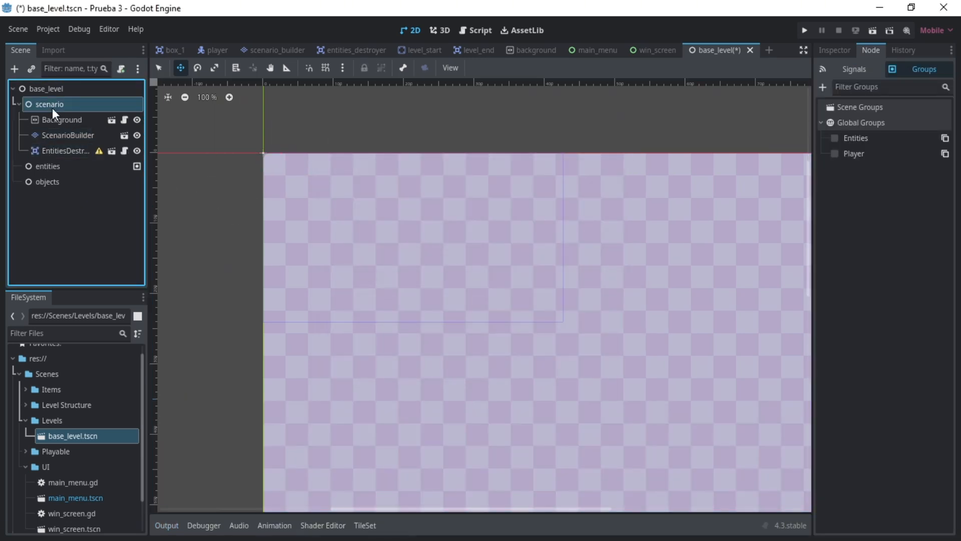
{"action": "key", "text": "ctrl+s"}
- Instance the level_start scene as a child of the scenario node
{"action": "key", "text": "ctrl+shift+a"}
{"action": "type", "text": "st"}
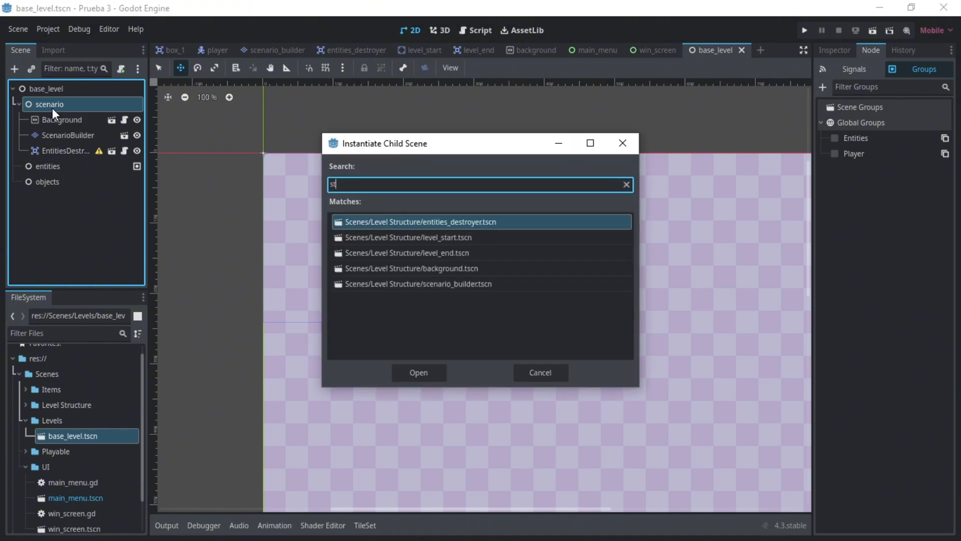
{"action": "type", "text": "a"}
{"action": "key", "text": "Return"}
- Instance the level_end scene as a child of the scenario node and save base_level
{"action": "left_click", "coordinate": [52, 107]}
{"action": "key", "text": "ctrl+shift+a"}
{"action": "type", "text": "level"}
{"action": "key", "text": "Return"}
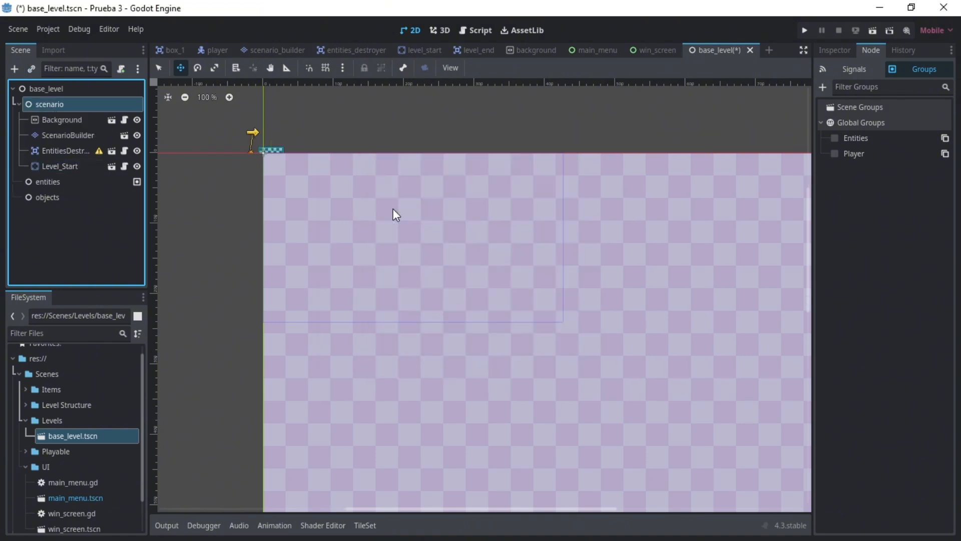
{"action": "left_click", "coordinate": [224, 203]}
{"action": "key", "text": "ctrl+s"}
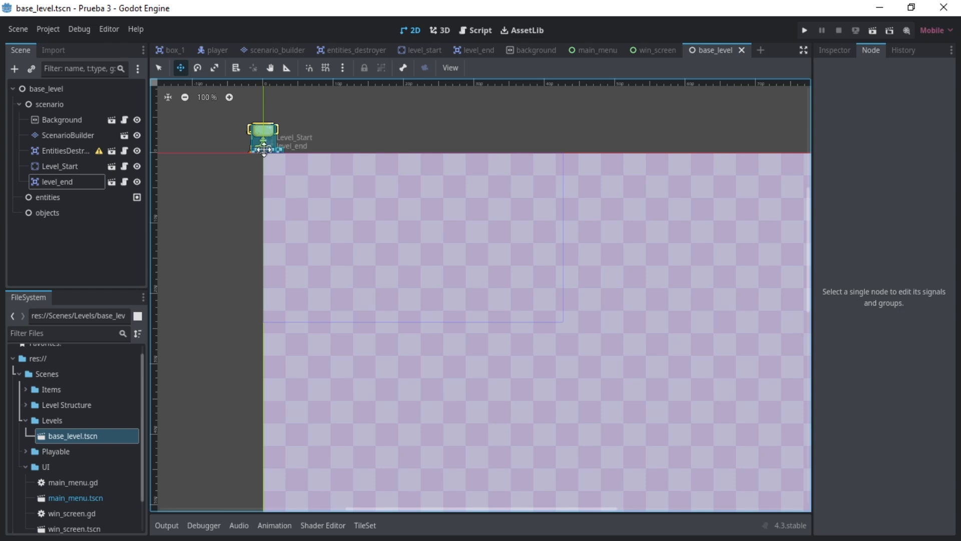
- Move EntitiesDestroyer straight down along the y axis to about 288 px
{"action": "left_click", "coordinate": [55, 150]}
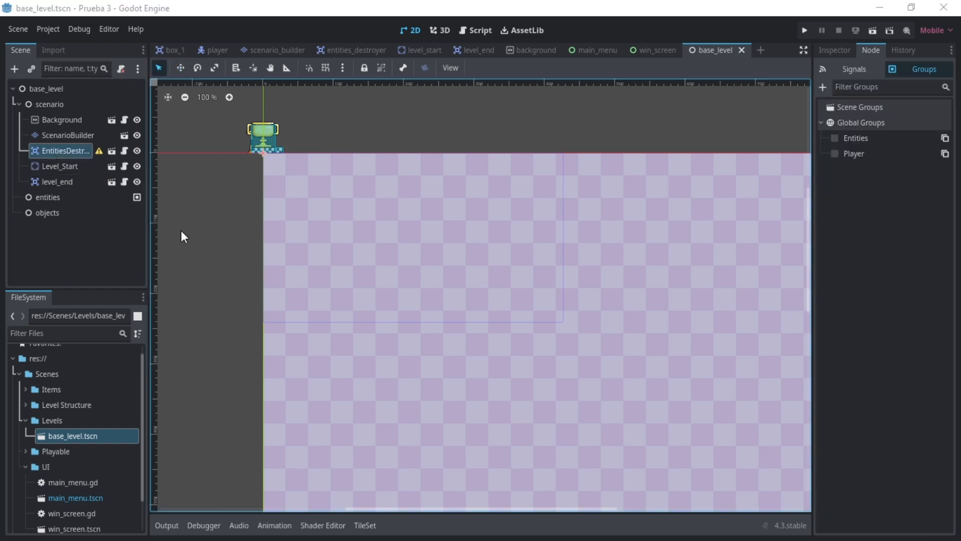
{"action": "scroll", "coordinate": [269, 163], "scroll_direction": "up", "scroll_amount": 1}
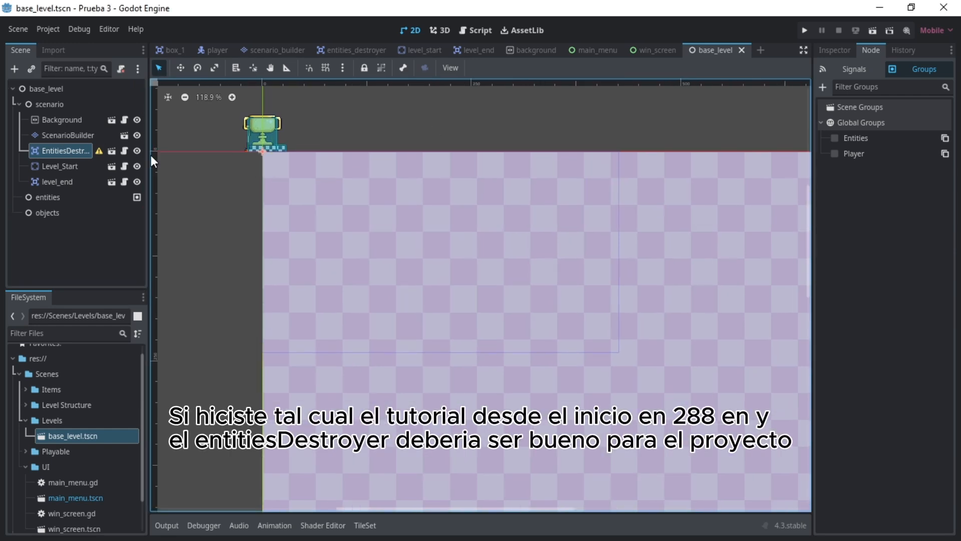
{"action": "left_click", "coordinate": [181, 69]}
{"action": "left_click", "coordinate": [827, 56]}
{"action": "scroll", "coordinate": [851, 367], "scroll_direction": "down", "scroll_amount": 5}
{"action": "left_click_drag", "start_coordinate": [263, 167], "coordinate": [284, 406]}
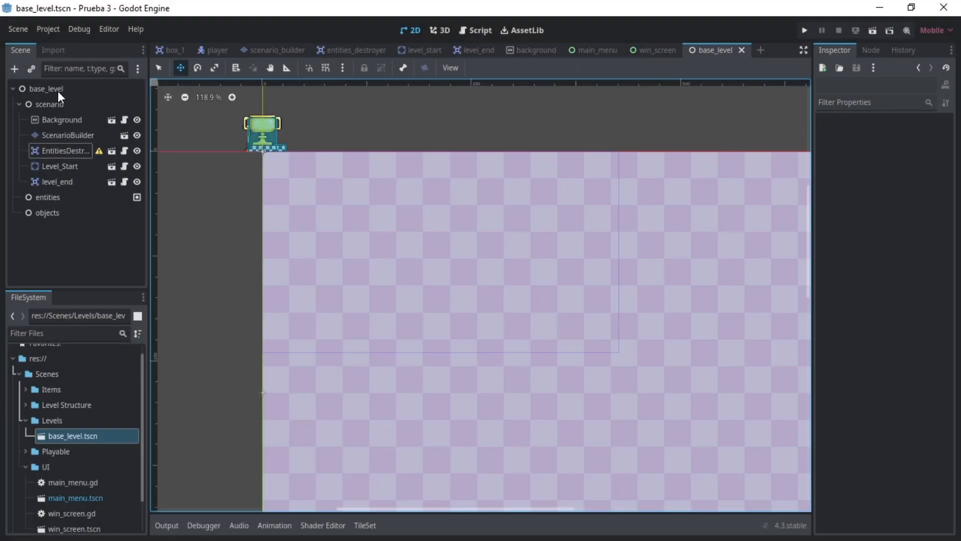
- Copy the base_level root node with its children and paste it as the root of a new scene
{"action": "key", "text": "q"}
{"action": "left_click", "coordinate": [52, 93]}
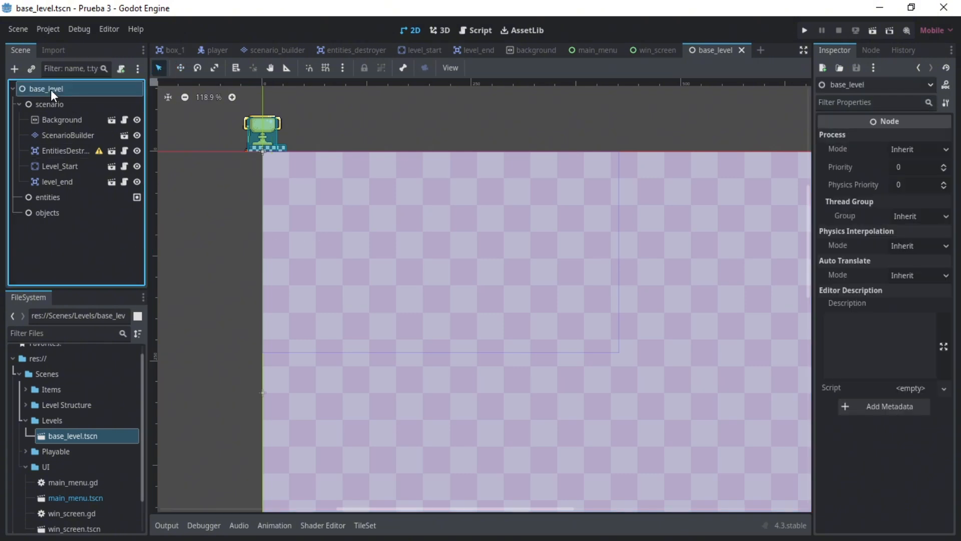
{"action": "right_click", "coordinate": [50, 89]}
{"action": "left_click", "coordinate": [84, 159]}
{"action": "left_click", "coordinate": [760, 52]}
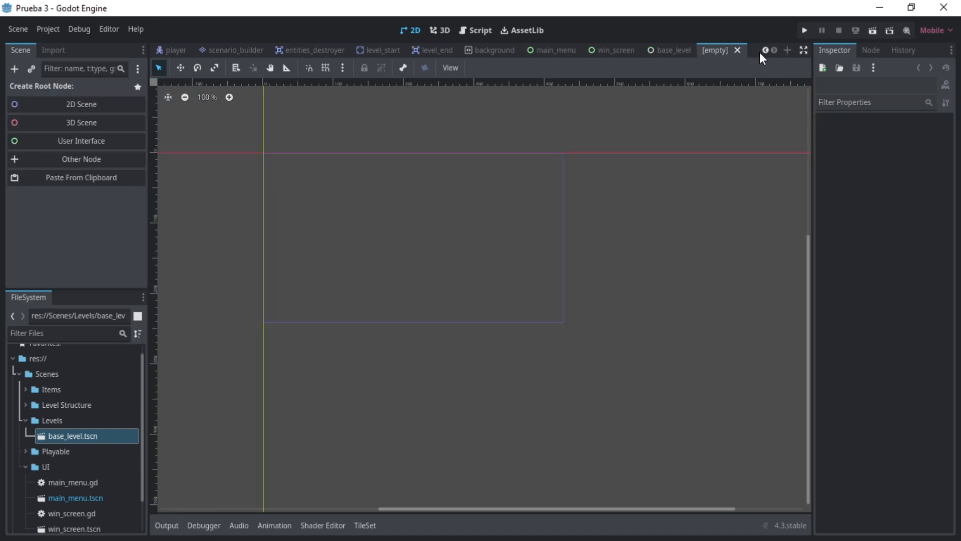
{"action": "left_click", "coordinate": [97, 179]}
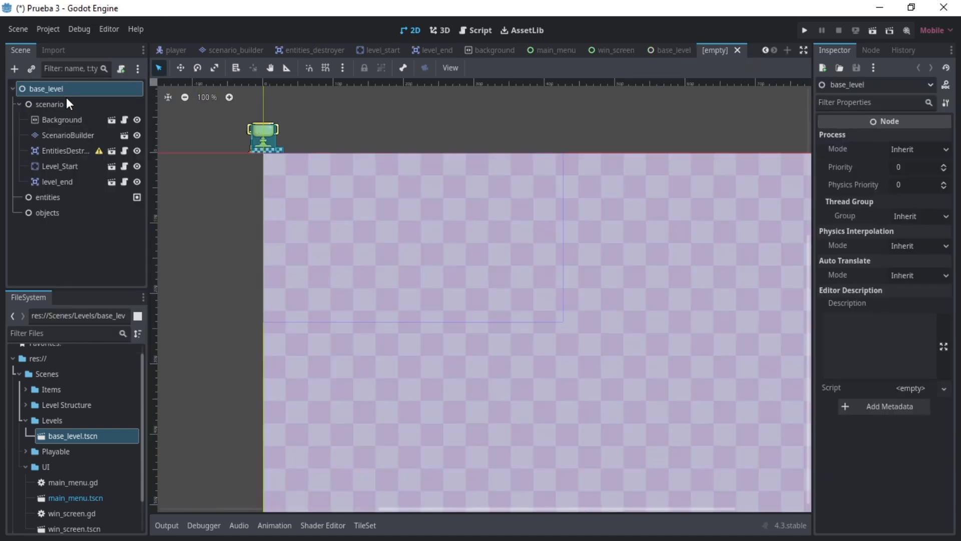
- Rename the new scene's root node to level_1
{"action": "double_click", "coordinate": [51, 92]}
{"action": "key", "text": "BackSpace"}
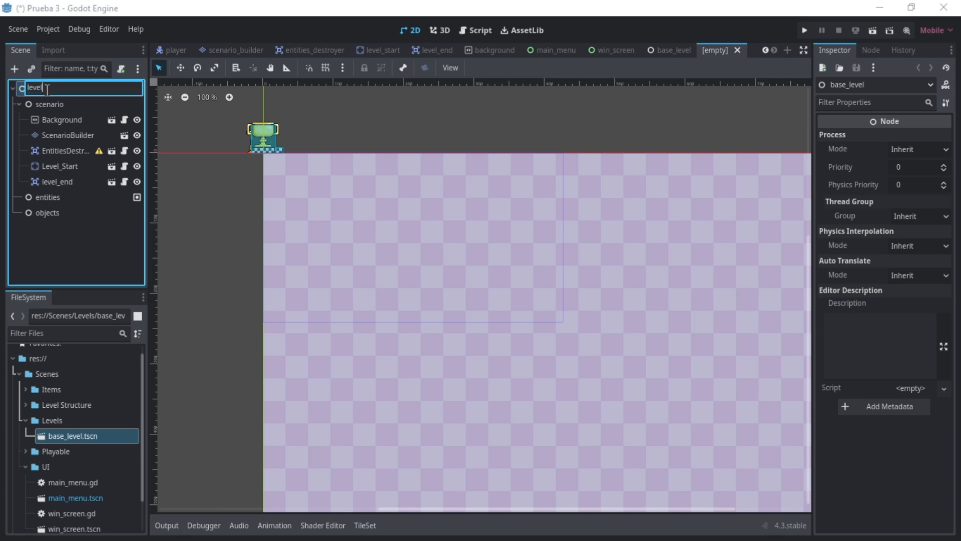
{"action": "type", "text": "level_1"}
{"action": "key", "text": "Return"}
- Set the Background node's BG Texture to Blue.png from the Sprites/Background folder
{"action": "left_click", "coordinate": [82, 118]}
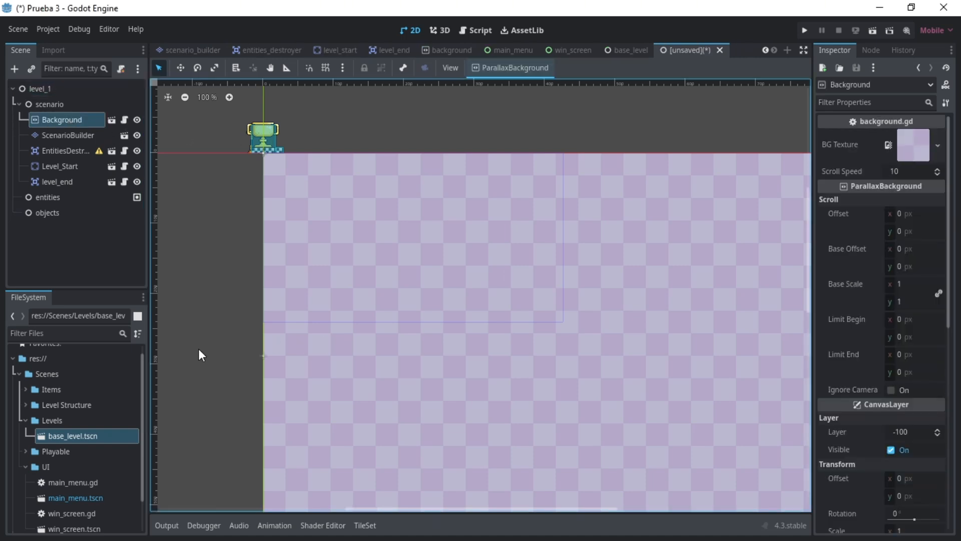
{"action": "scroll", "coordinate": [43, 460], "scroll_direction": "down", "scroll_amount": 2}
{"action": "scroll", "coordinate": [40, 461], "scroll_direction": "up", "scroll_amount": 2}
{"action": "scroll", "coordinate": [40, 461], "scroll_direction": "down", "scroll_amount": 2}
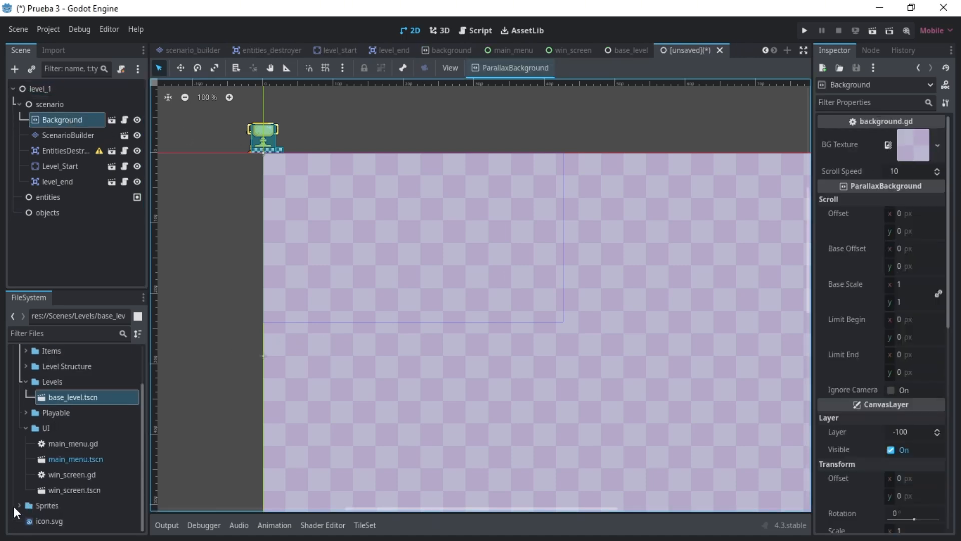
{"action": "left_click", "coordinate": [19, 505]}
{"action": "scroll", "coordinate": [22, 500], "scroll_direction": "down", "scroll_amount": 3}
{"action": "left_click_drag", "start_coordinate": [62, 444], "coordinate": [915, 141]}
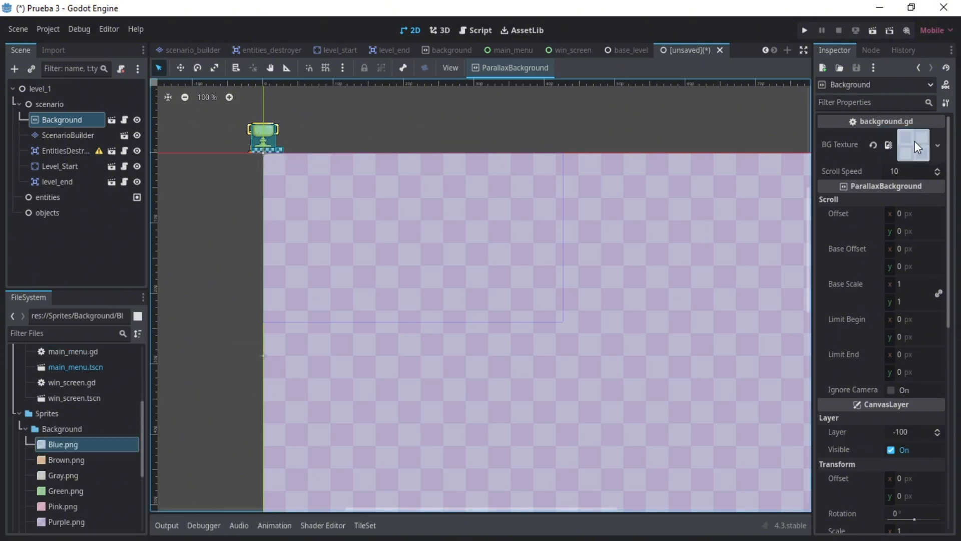
- Add a CollisionShape2D as a child of EntitiesDestroyer
{"action": "left_click", "coordinate": [70, 135]}
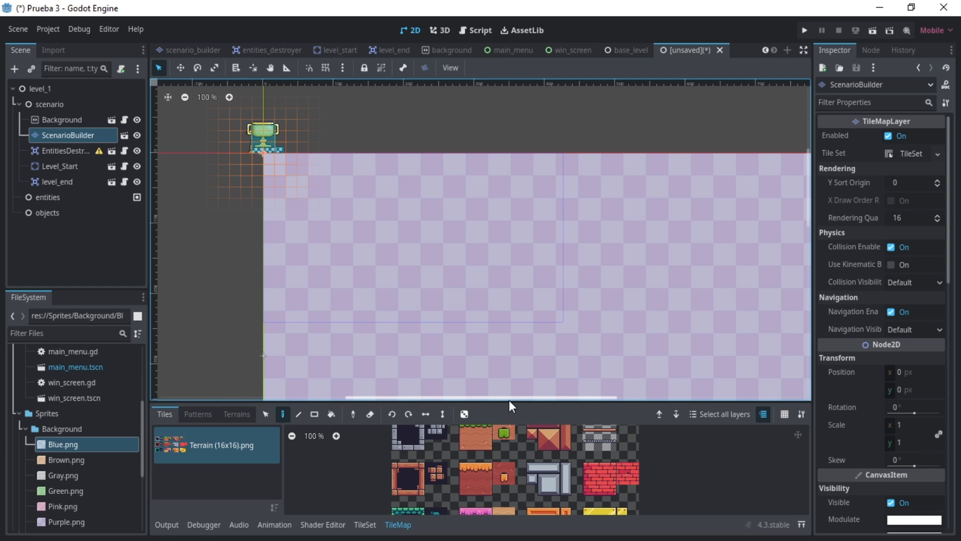
{"action": "left_click", "coordinate": [65, 151]}
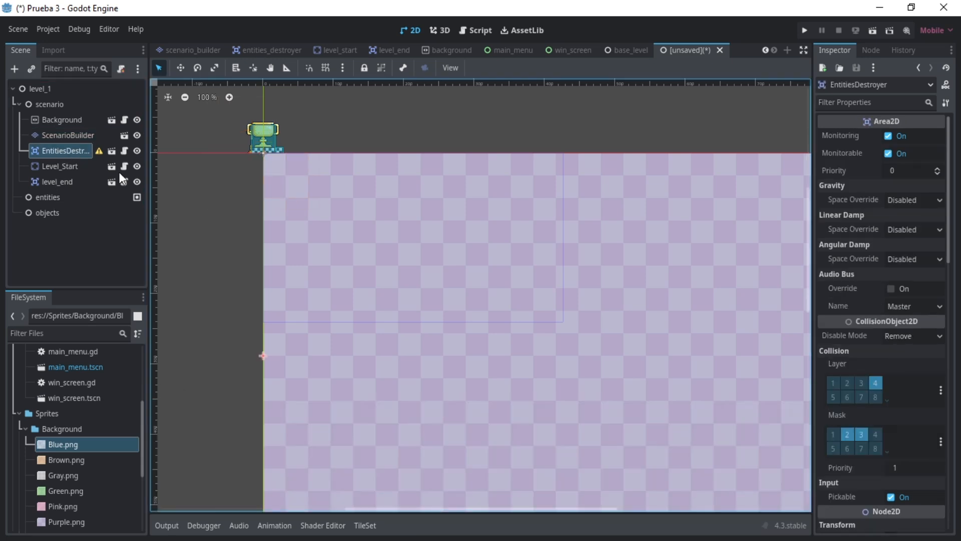
{"action": "key", "text": "ctrl+a"}
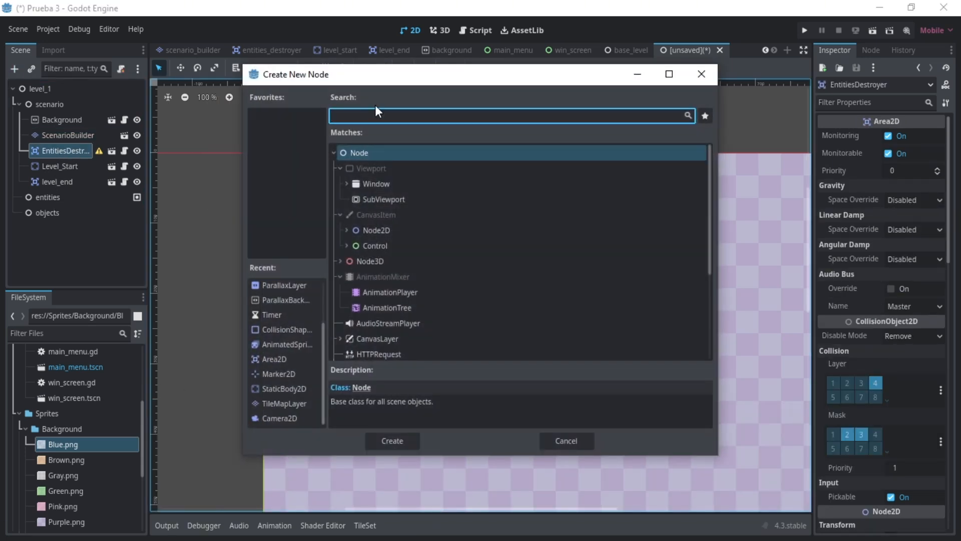
{"action": "type", "text": "collisii"}
{"action": "key", "text": "Return"}
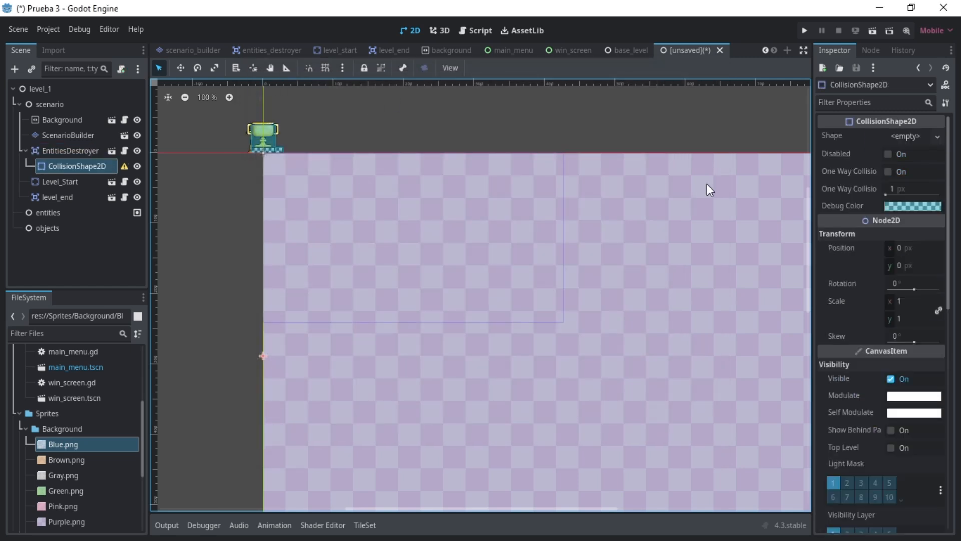
- Give the CollisionShape2D a rectangle shape and set its x size to 2000 px
{"action": "left_click", "coordinate": [906, 136]}
{"action": "left_click", "coordinate": [890, 210]}
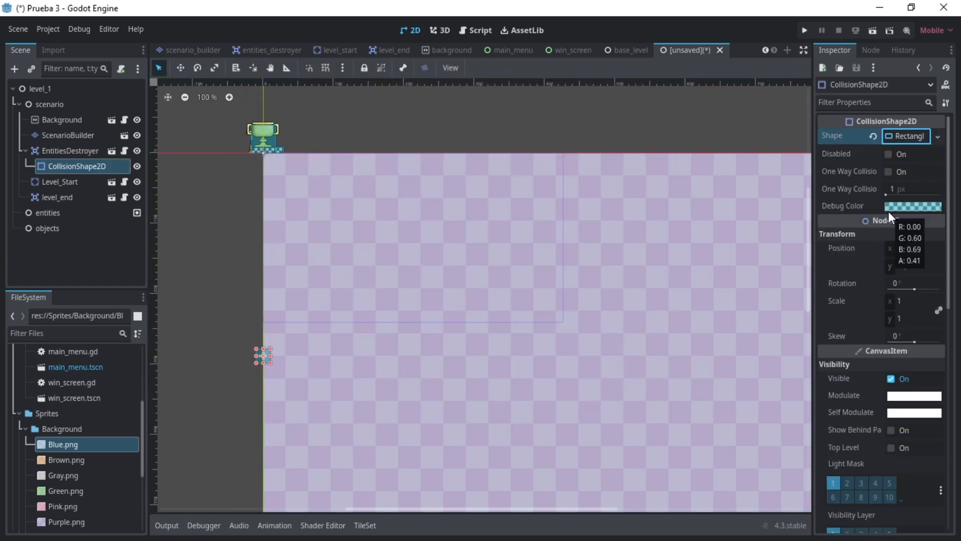
{"action": "left_click", "coordinate": [902, 137]}
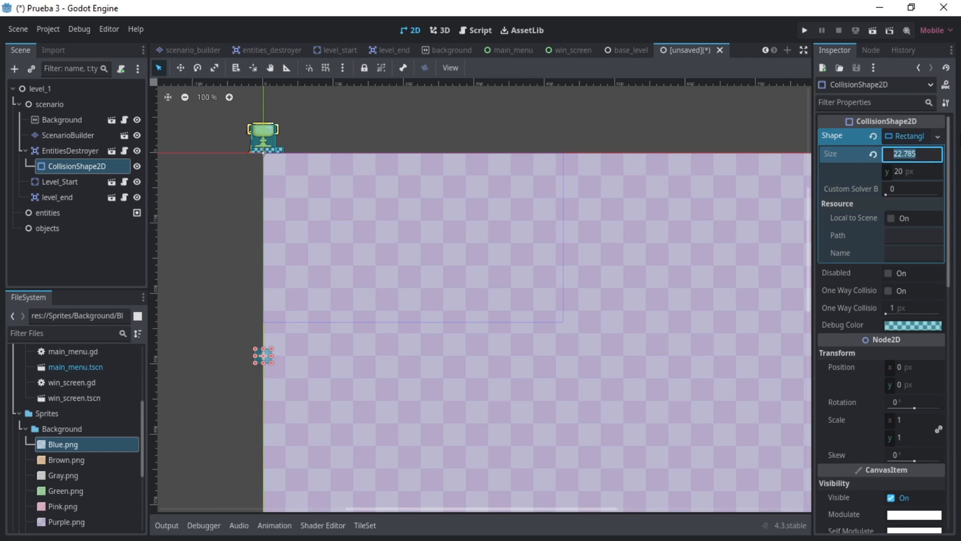
{"action": "type", "text": "000"}
{"action": "key", "text": "Return"}
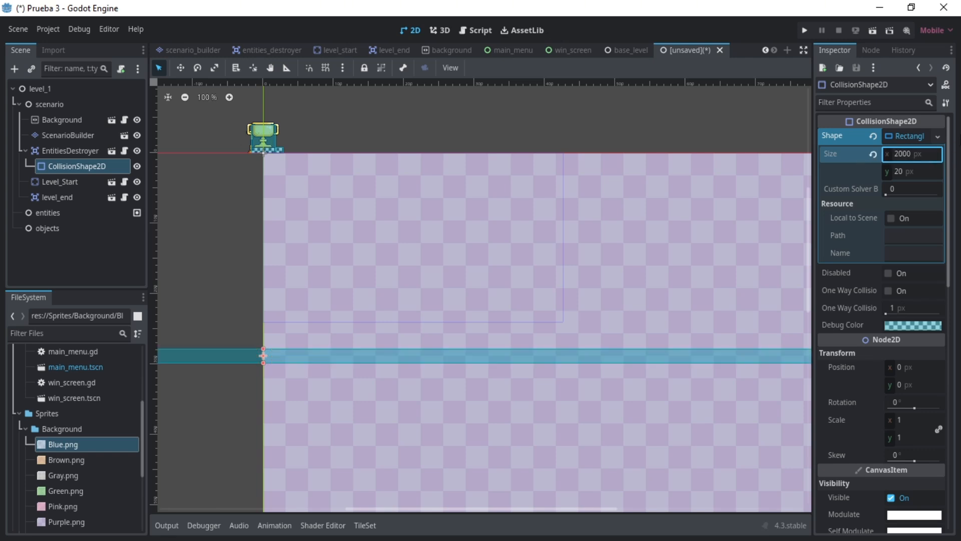
- Move the destroyer's CollisionShape2D along the x axis so its left end lines up with the vertical origin line
{"action": "left_click", "coordinate": [111, 275]}
{"action": "scroll", "coordinate": [323, 336], "scroll_direction": "down", "scroll_amount": 2}
{"action": "scroll", "coordinate": [323, 340], "scroll_direction": "down", "scroll_amount": 8}
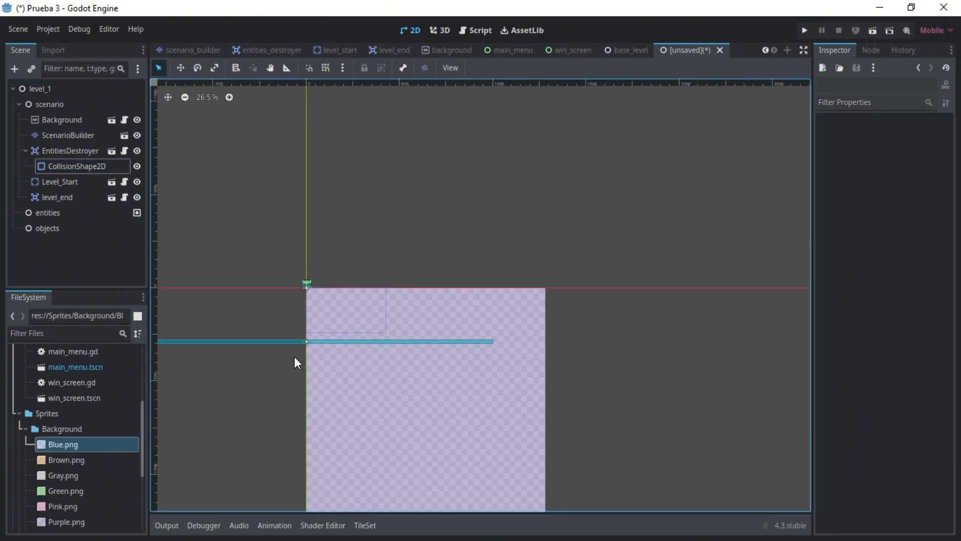
{"action": "left_click", "coordinate": [87, 166]}
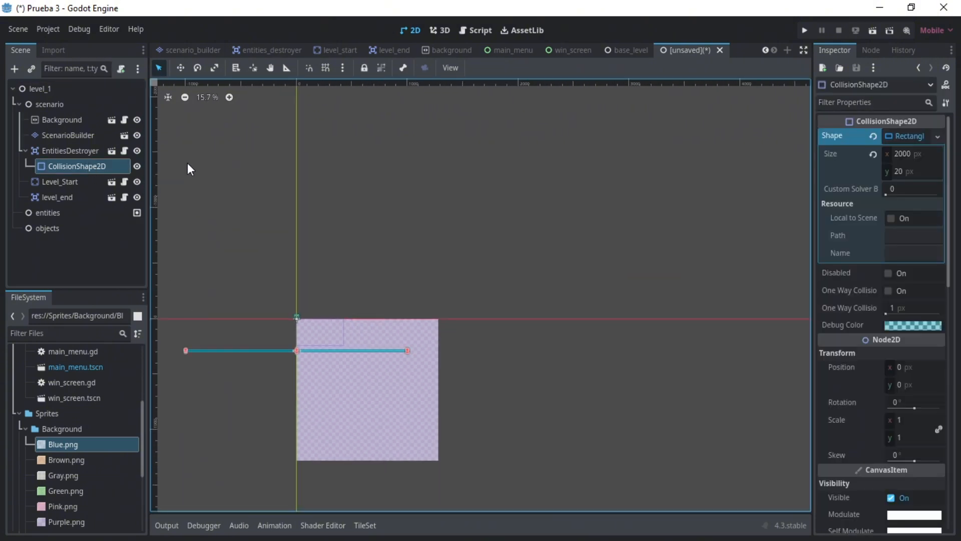
{"action": "left_click_drag", "start_coordinate": [313, 342], "coordinate": [421, 363]}
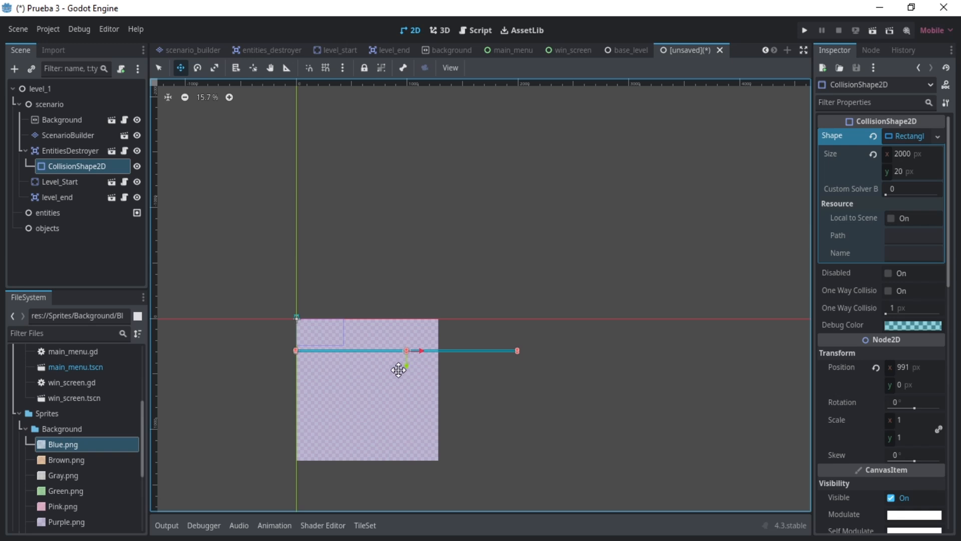
{"action": "scroll", "coordinate": [290, 380], "scroll_direction": "up", "scroll_amount": 7}
{"action": "left_click_drag", "start_coordinate": [729, 296], "coordinate": [735, 296]}
{"action": "left_click", "coordinate": [116, 249]}
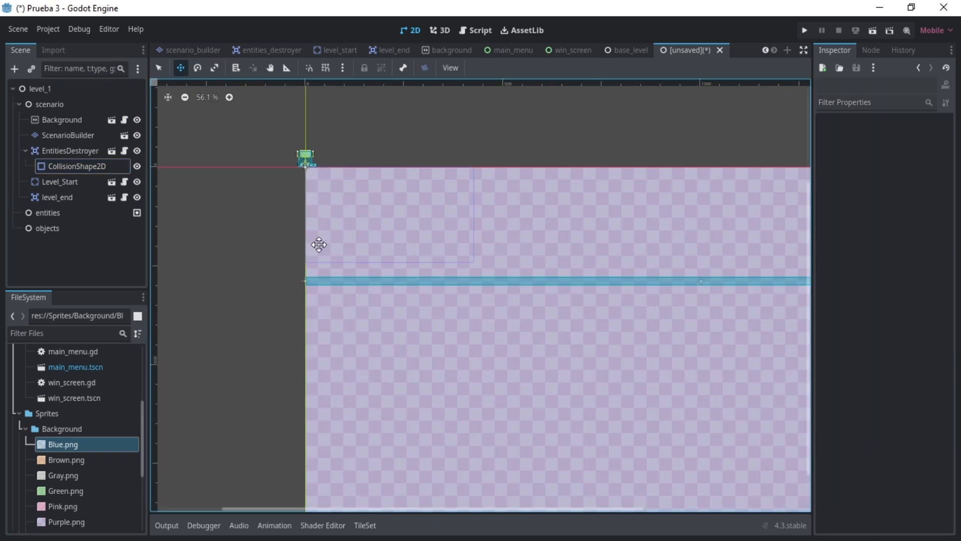
- Paint a floor strip on ScenarioBuilder with the Grass 1 terrain, just above the destroyer's collision bar
{"action": "left_click", "coordinate": [83, 139]}
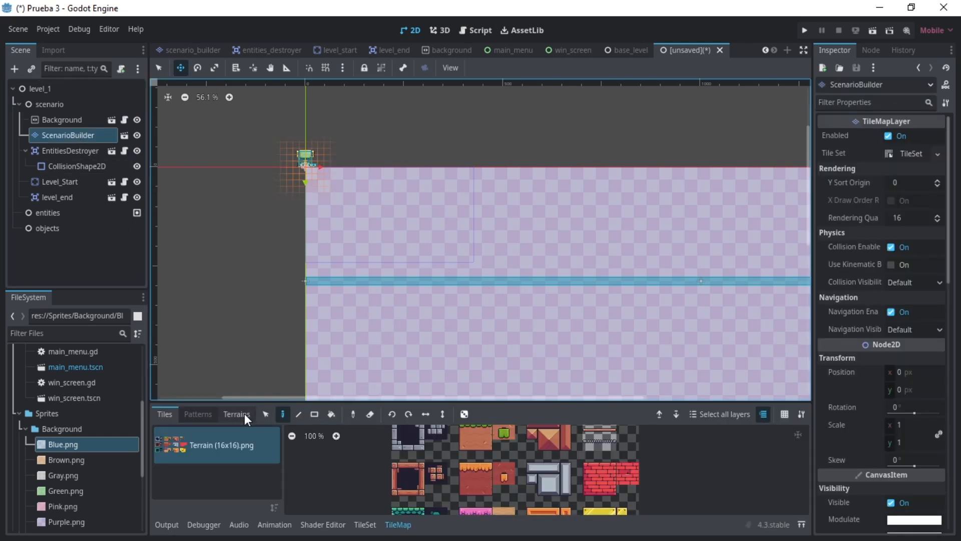
{"action": "left_click", "coordinate": [243, 414]}
{"action": "left_click", "coordinate": [197, 449]}
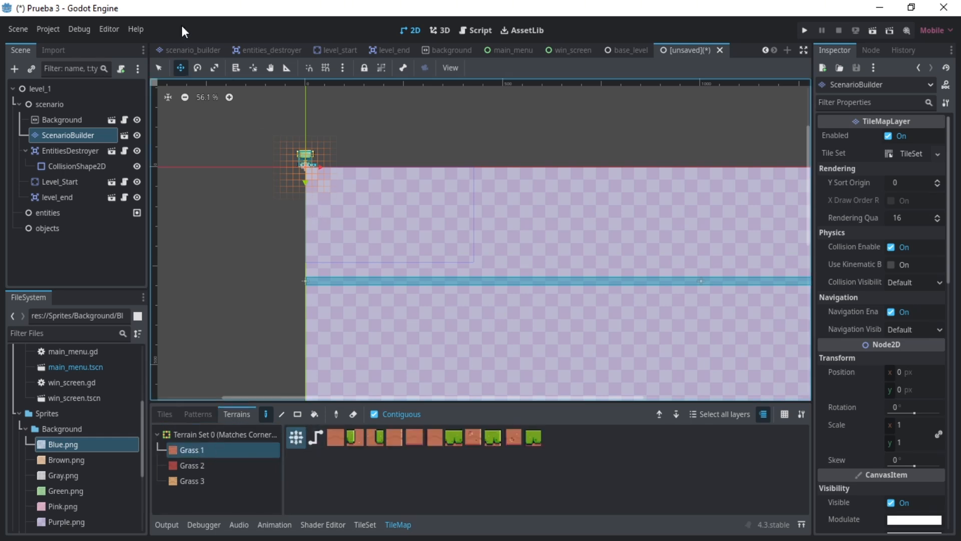
{"action": "left_click", "coordinate": [159, 68]}
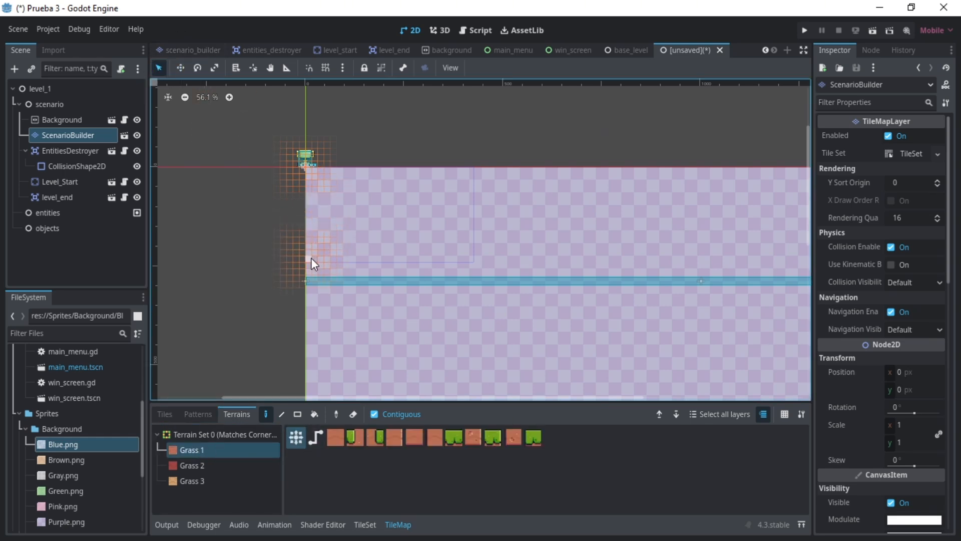
{"action": "left_click_drag", "start_coordinate": [311, 258], "coordinate": [479, 271]}
- Paint a tall Grass 1 wall at the floor's left end and a two-step mound on the floor
{"action": "left_click", "coordinate": [301, 413]}
{"action": "mouse_move", "coordinate": [290, 270]}
{"action": "left_mouse_down"}
{"action": "mouse_move", "coordinate": [302, 262]}
{"action": "mouse_move", "coordinate": [302, 171]}
{"action": "left_mouse_up"}
{"action": "left_click_drag", "start_coordinate": [371, 258], "coordinate": [454, 253]}
{"action": "left_click_drag", "start_coordinate": [398, 245], "coordinate": [435, 246]}
- Paint a second Grass 1 floor section beyond a small gap and close it with a tall wall at its right end
{"action": "left_click_drag", "start_coordinate": [510, 258], "coordinate": [589, 272]}
{"action": "left_click_drag", "start_coordinate": [594, 271], "coordinate": [611, 171]}
{"action": "left_click", "coordinate": [99, 253]}
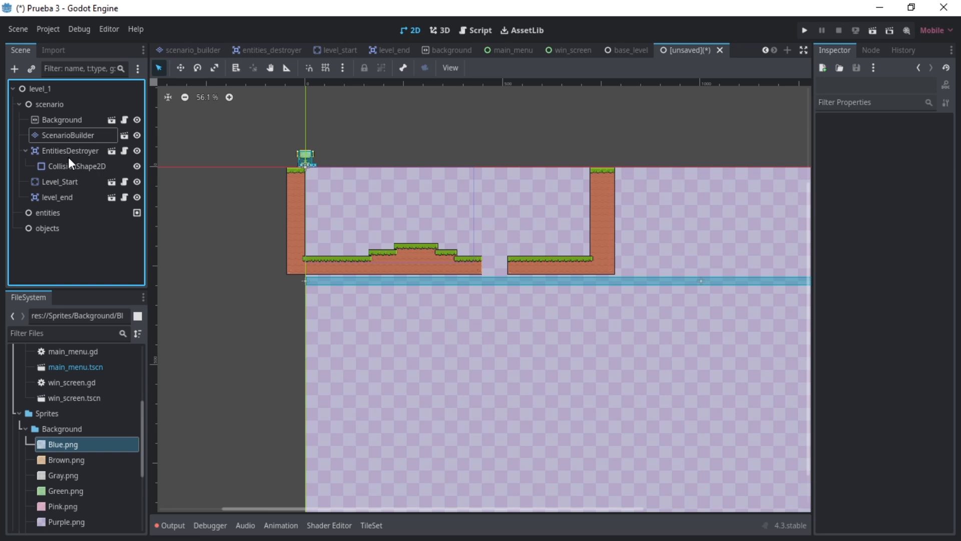
- Try to move Level_Start from the origin into the level, then undo the move
{"action": "left_click", "coordinate": [58, 182]}
{"action": "scroll", "coordinate": [315, 145], "scroll_direction": "up", "scroll_amount": 5}
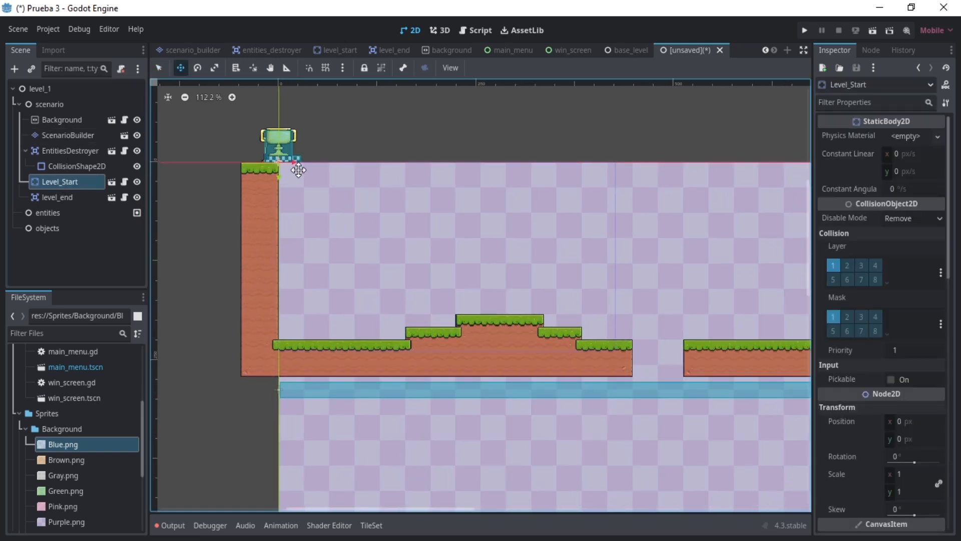
{"action": "left_click_drag", "start_coordinate": [296, 165], "coordinate": [376, 186]}
{"action": "key", "text": "ctrl+z"}
- Set the snap grid's offset and step to 16 px on both axes and turn on grid snapping
{"action": "left_click", "coordinate": [344, 68]}
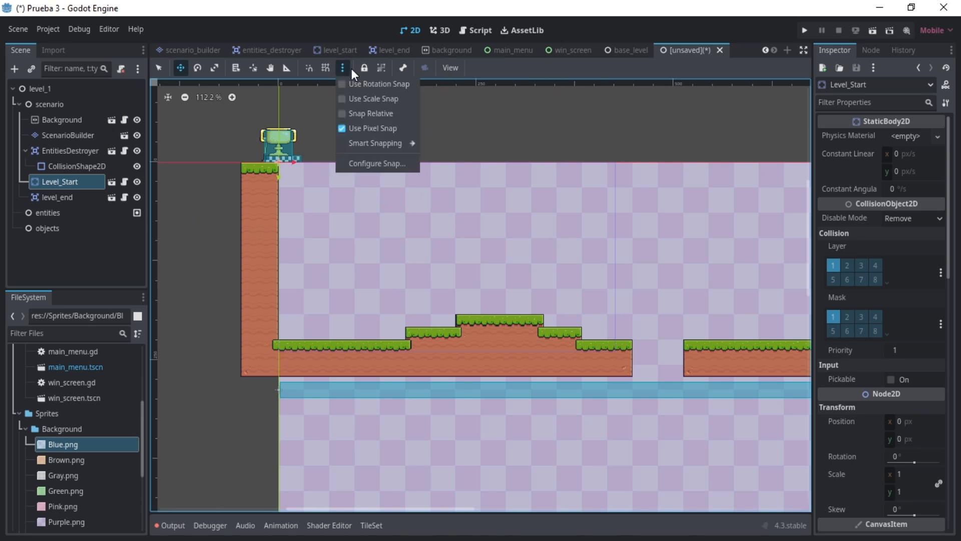
{"action": "left_click", "coordinate": [377, 164]}
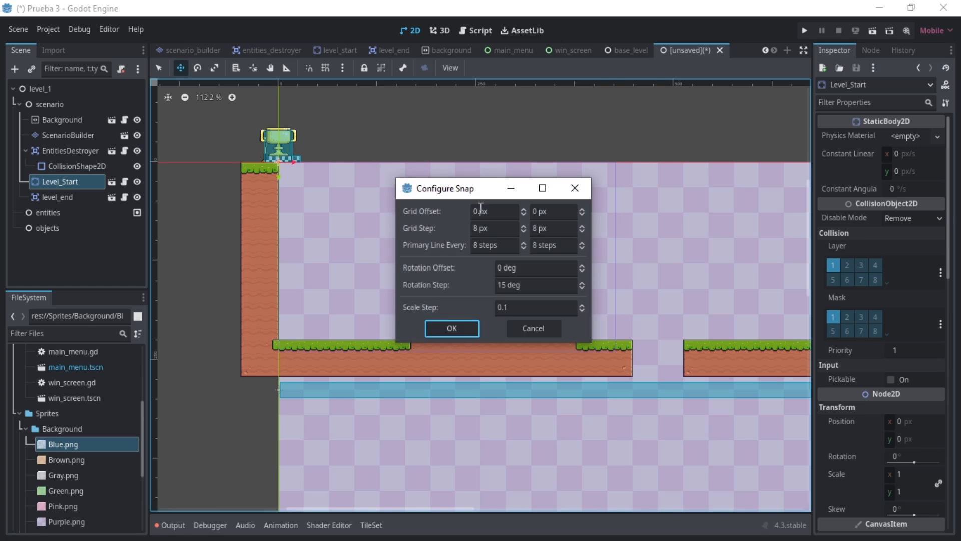
{"action": "left_click", "coordinate": [481, 209]}
{"action": "key", "text": "Tab"}
{"action": "type", "text": "16"}
{"action": "key", "text": "Tab"}
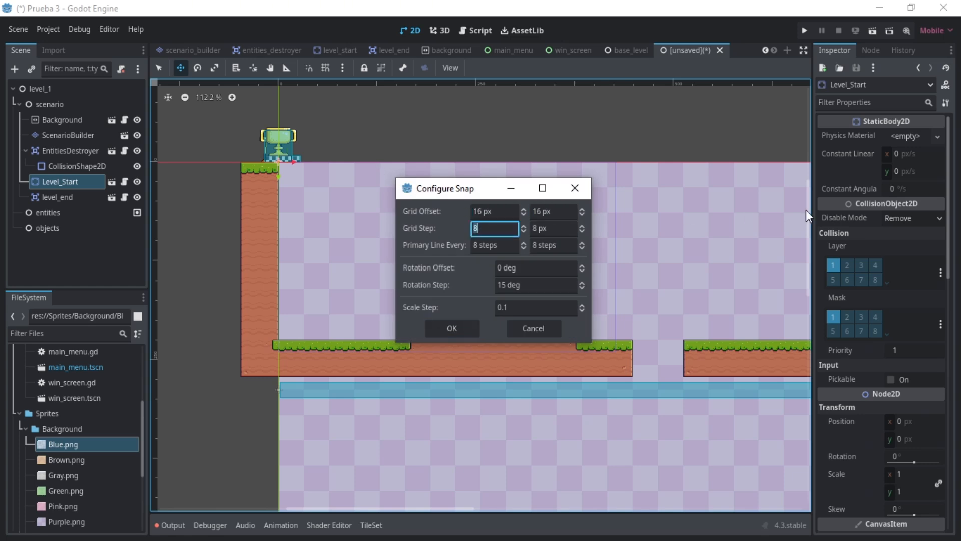
{"action": "type", "text": "16"}
{"action": "key", "text": "Tab"}
{"action": "type", "text": "16"}
{"action": "key", "text": "Tab"}
{"action": "key", "text": "Tab"}
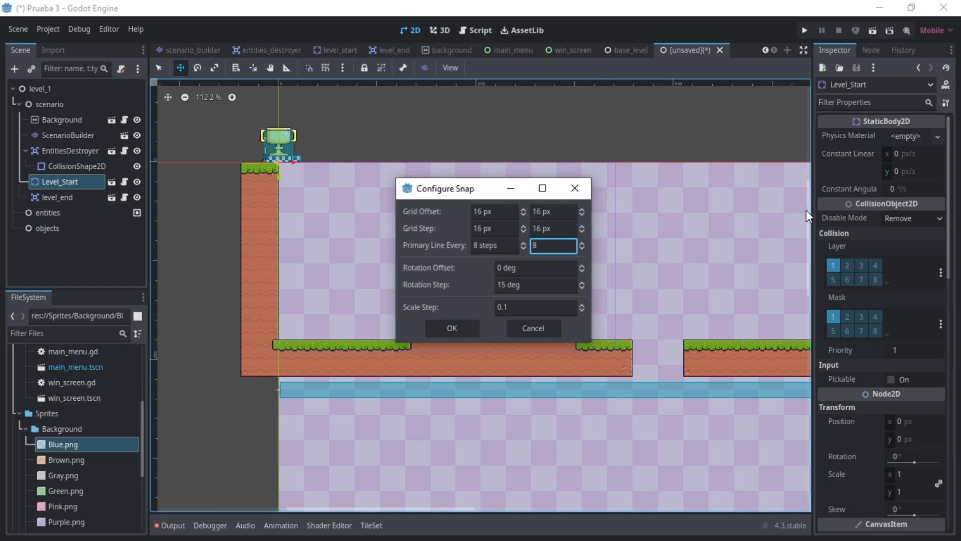
{"action": "left_click", "coordinate": [459, 329]}
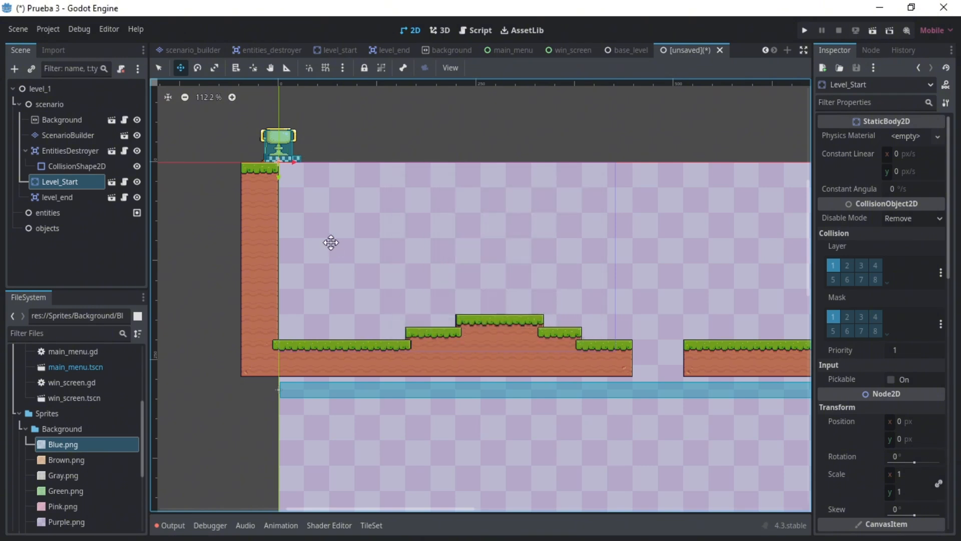
{"action": "left_click", "coordinate": [324, 69]}
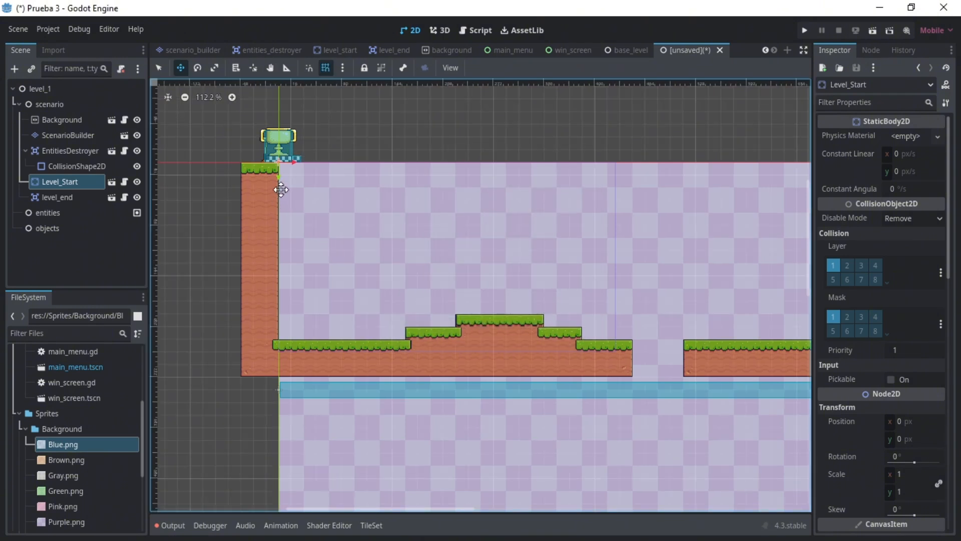
- Move Level_Start onto the floor beside the left wall and level_end onto the second floor section beside the right wall
{"action": "left_click_drag", "start_coordinate": [280, 188], "coordinate": [317, 363]}
{"action": "left_click", "coordinate": [82, 197]}
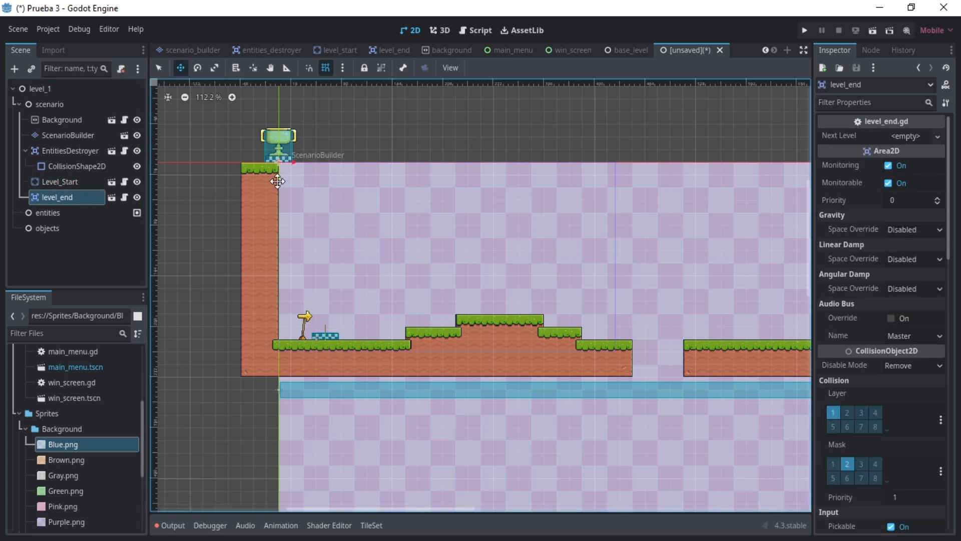
{"action": "left_click_drag", "start_coordinate": [291, 165], "coordinate": [721, 264]}
{"action": "left_click_drag", "start_coordinate": [369, 509], "coordinate": [465, 506]}
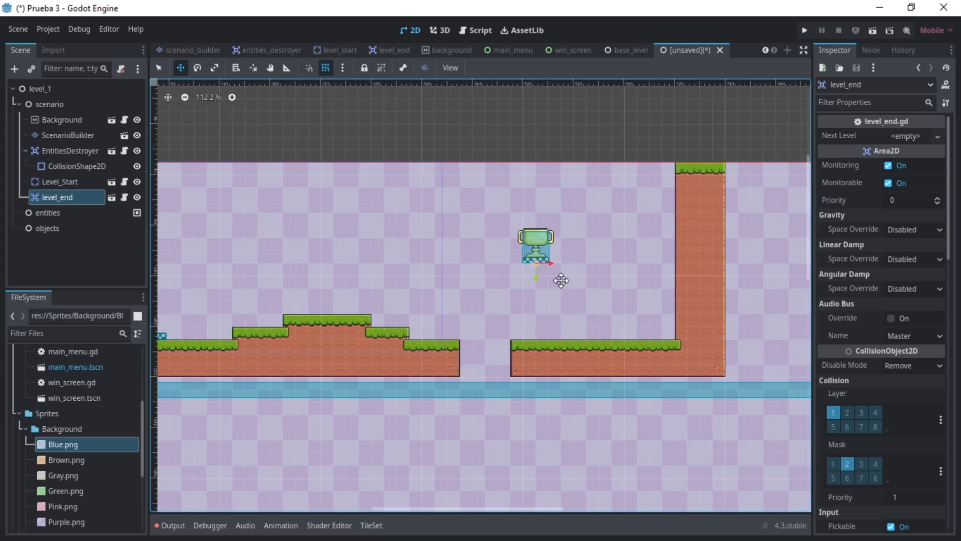
{"action": "left_click_drag", "start_coordinate": [560, 279], "coordinate": [655, 353]}
- Save the scene as level_1.tscn in res://Scenes/Levels
{"action": "left_click", "coordinate": [143, 122]}
{"action": "key", "text": "ctrl+s"}
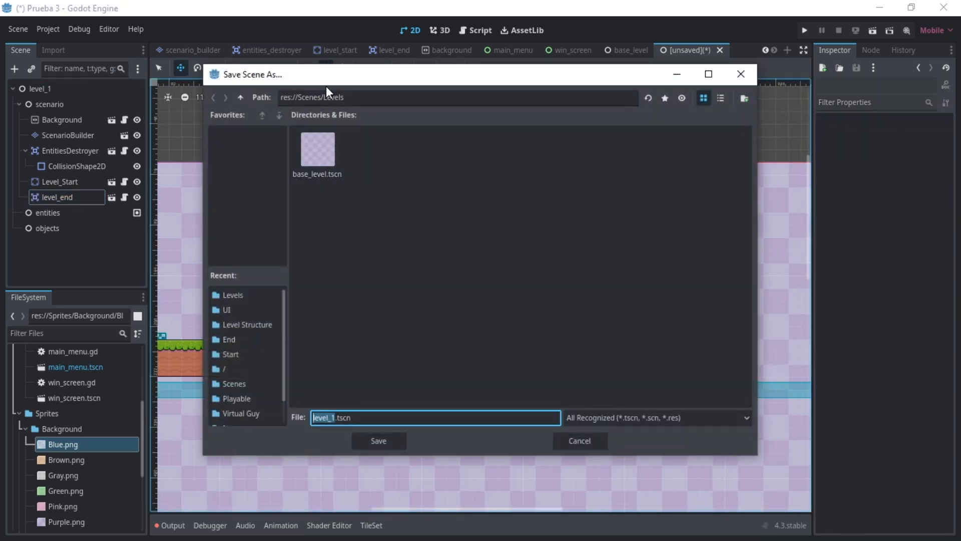
{"action": "left_click", "coordinate": [379, 440]}
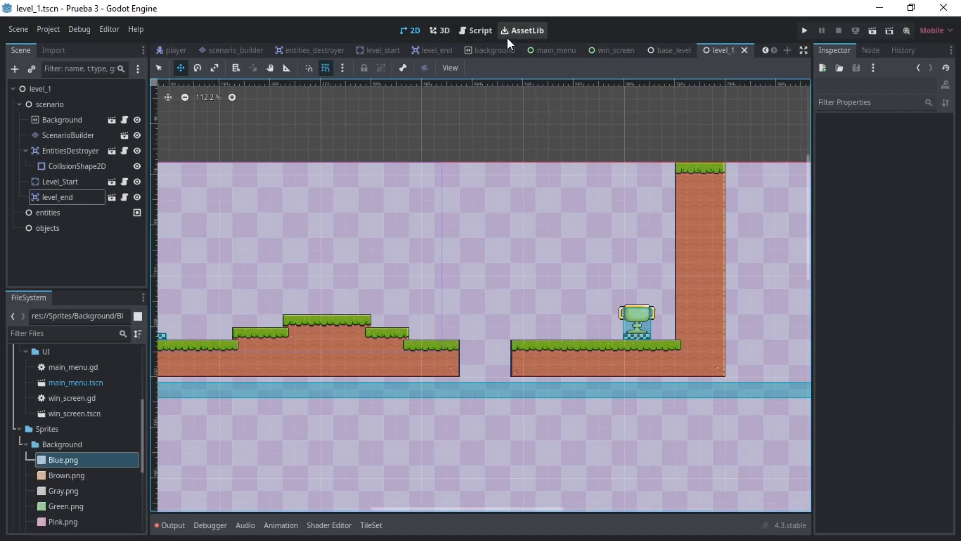
- Assign level_1.tscn as the First Level of the main_menu root node
{"action": "left_click", "coordinate": [536, 50]}
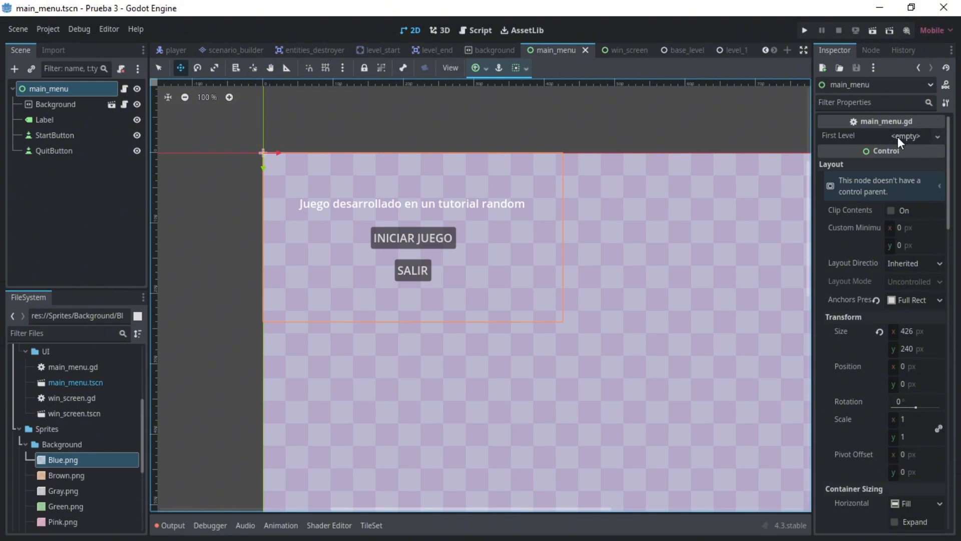
{"action": "scroll", "coordinate": [92, 418], "scroll_direction": "up", "scroll_amount": 5}
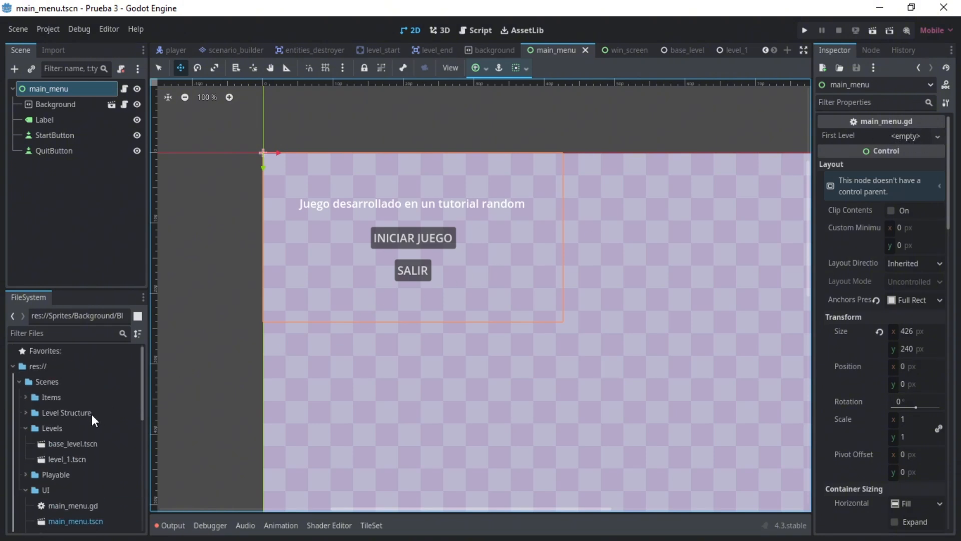
{"action": "left_click_drag", "start_coordinate": [62, 458], "coordinate": [909, 139]}
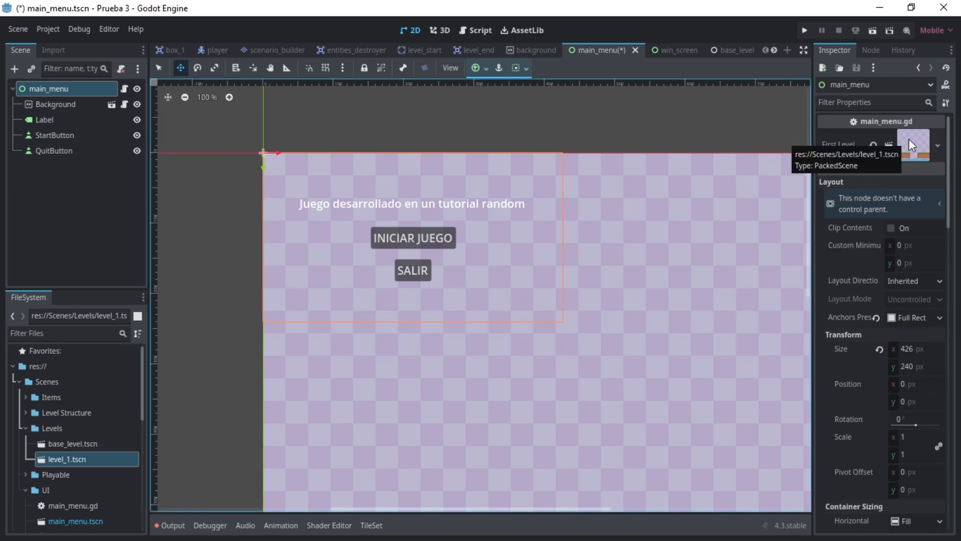
- Save the main_menu scene and run the project to test the level
{"action": "left_click", "coordinate": [102, 228]}
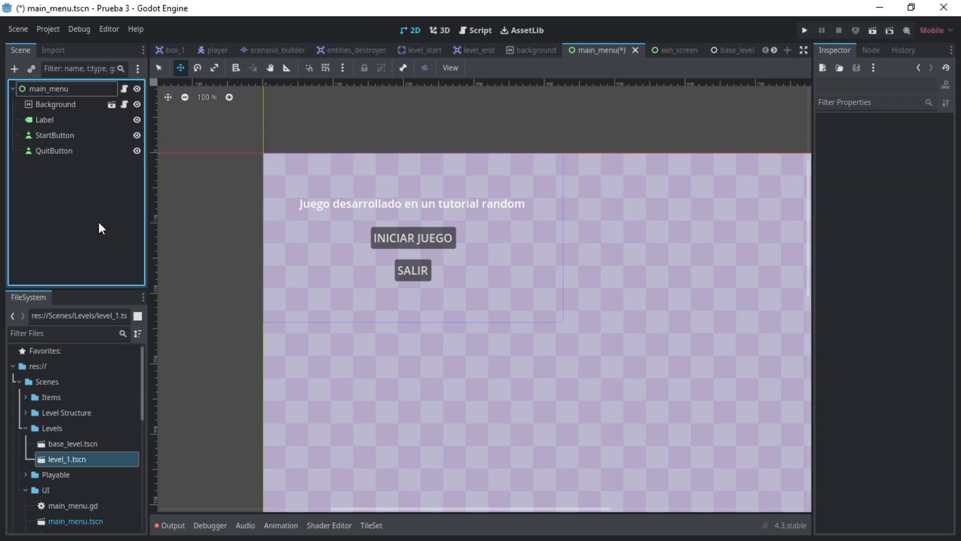
{"action": "key", "text": "ctrl+s"}
{"action": "key", "text": "F5"}
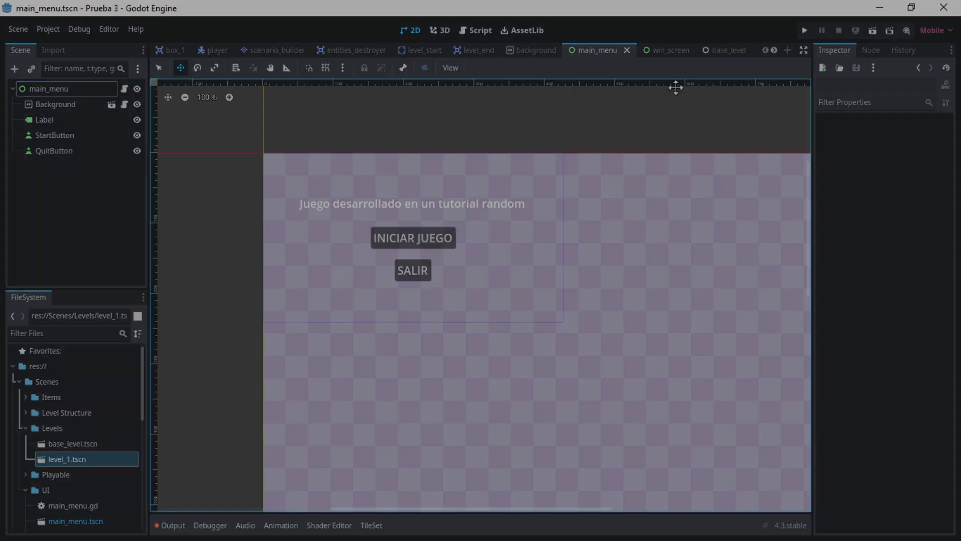
{"action": "left_click", "coordinate": [690, 135]}
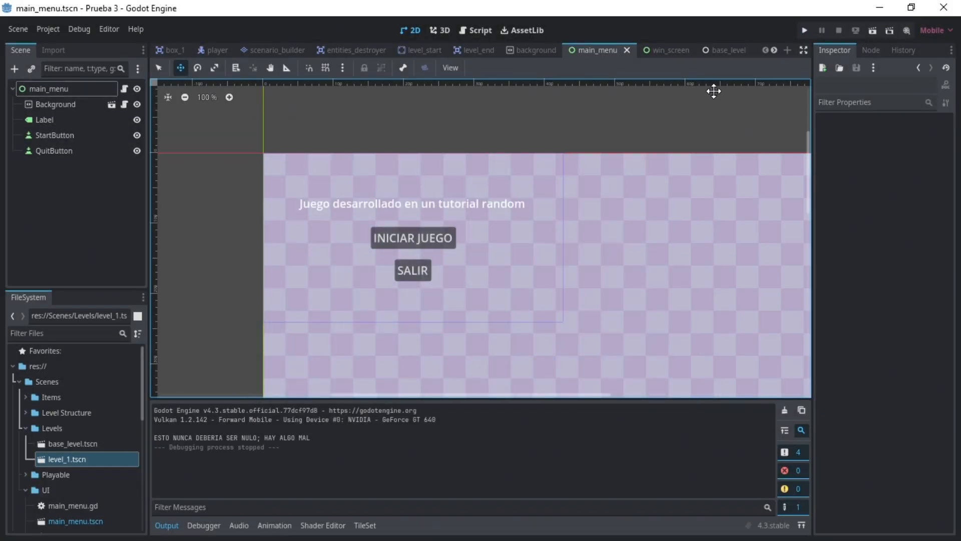
- In the level_end script, set the default of next_level to a preload of win_screen.tscn instead of null
{"action": "left_click", "coordinate": [470, 50]}
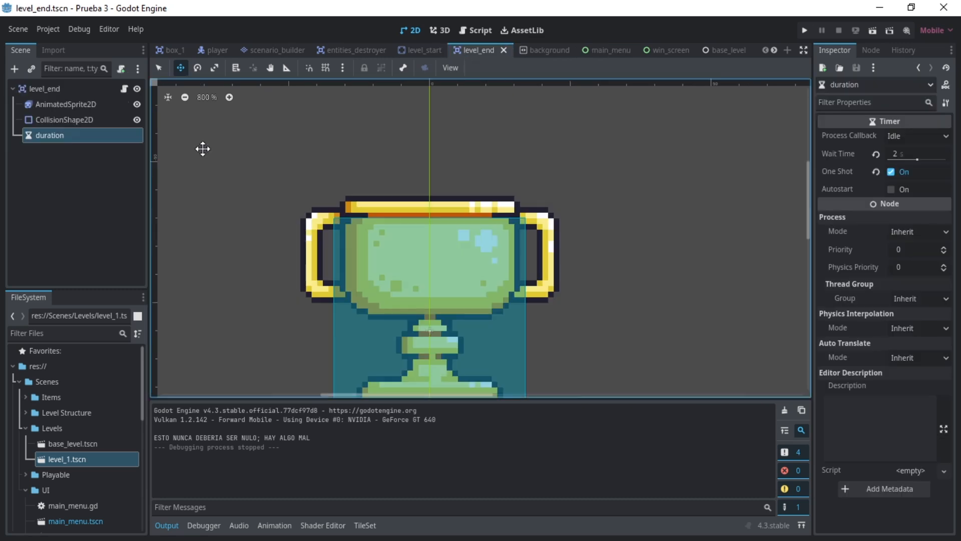
{"action": "left_click", "coordinate": [52, 88]}
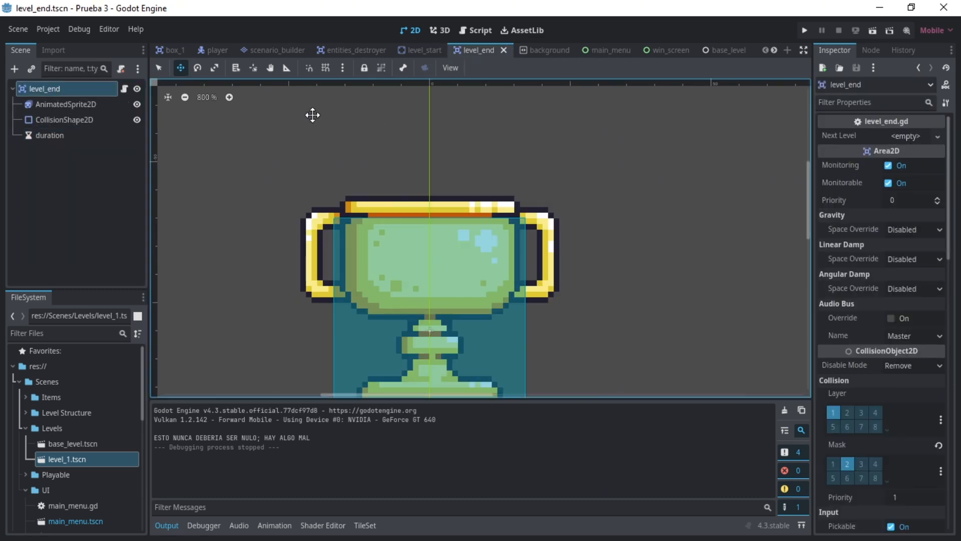
{"action": "left_click", "coordinate": [124, 88]}
{"action": "left_click", "coordinate": [374, 115]}
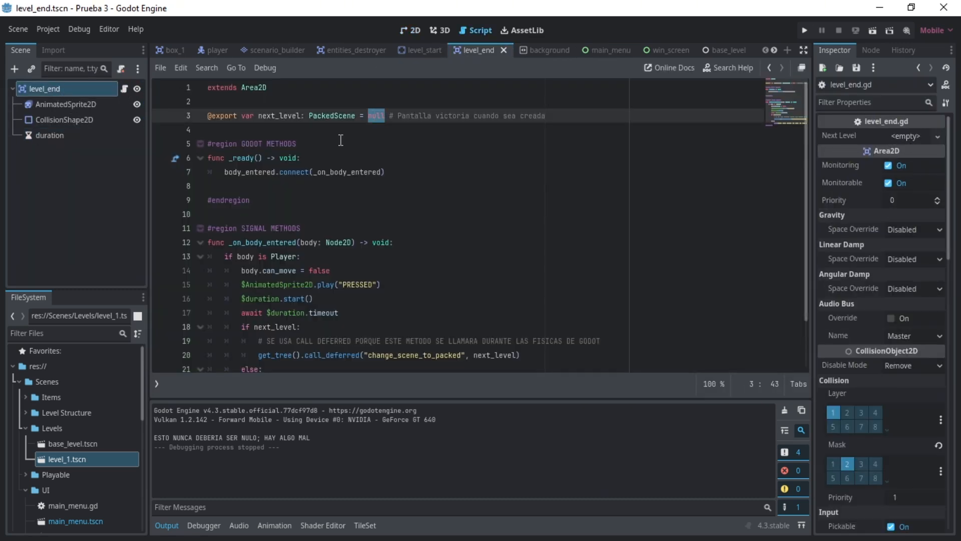
{"action": "scroll", "coordinate": [80, 457], "scroll_direction": "down", "scroll_amount": 3}
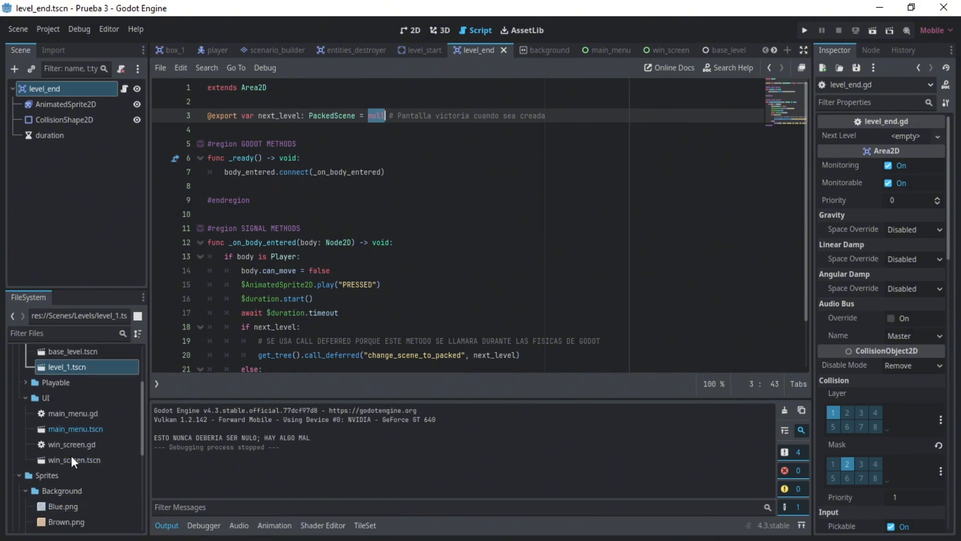
{"action": "left_click", "coordinate": [651, 50]}
{"action": "left_click", "coordinate": [410, 31]}
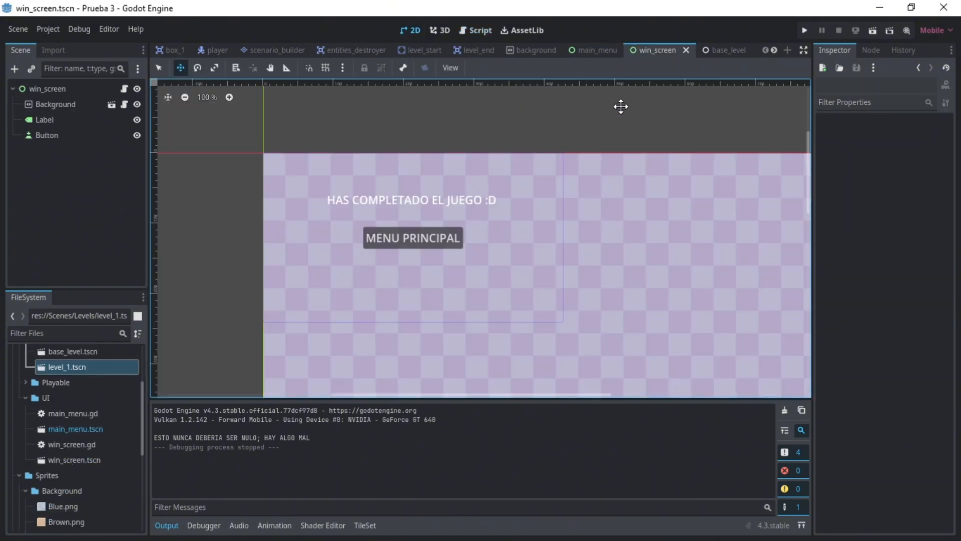
{"action": "left_click", "coordinate": [469, 52]}
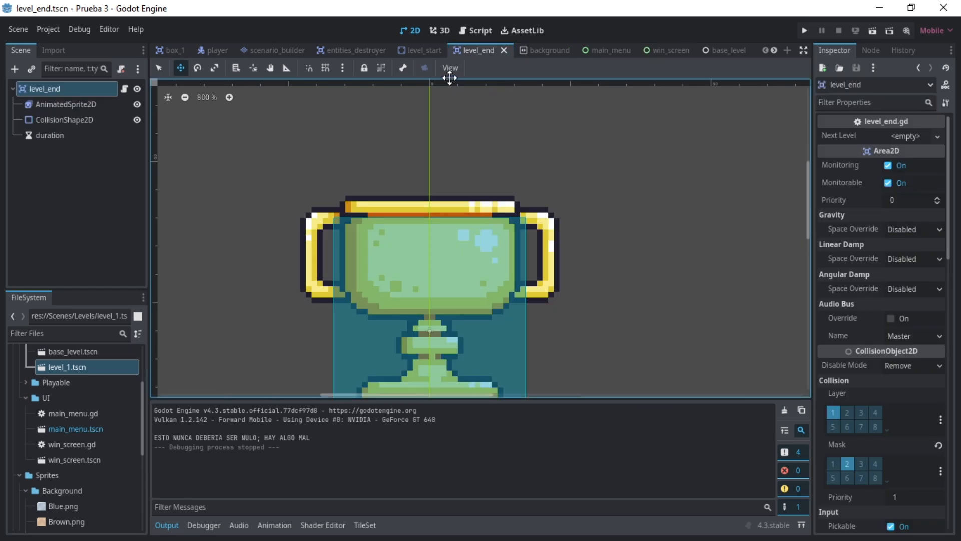
{"action": "left_click", "coordinate": [480, 31]}
{"action": "type", "text": "preload() # Pantalla victoria cuando sea creada"}
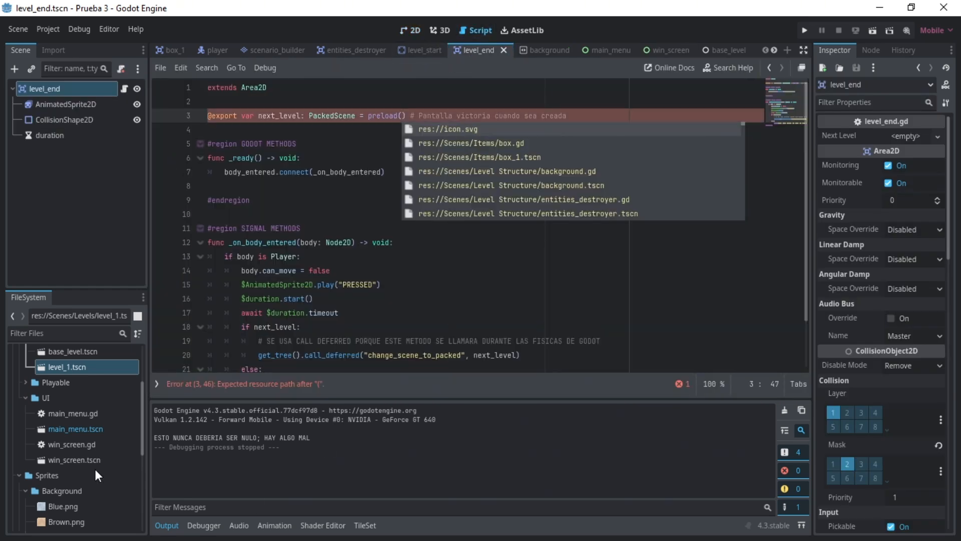
{"action": "left_click_drag", "start_coordinate": [93, 460], "coordinate": [404, 118]}
{"action": "left_click", "coordinate": [511, 140]}
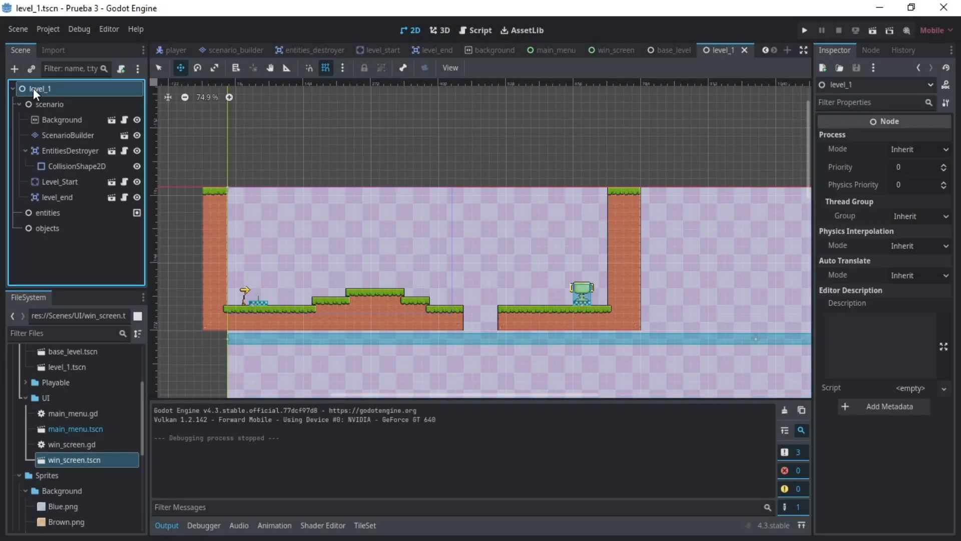
- Copy the level_1 root node and paste it as the root of a new scene
{"action": "right_click", "coordinate": [33, 88]}
{"action": "left_click", "coordinate": [71, 161]}
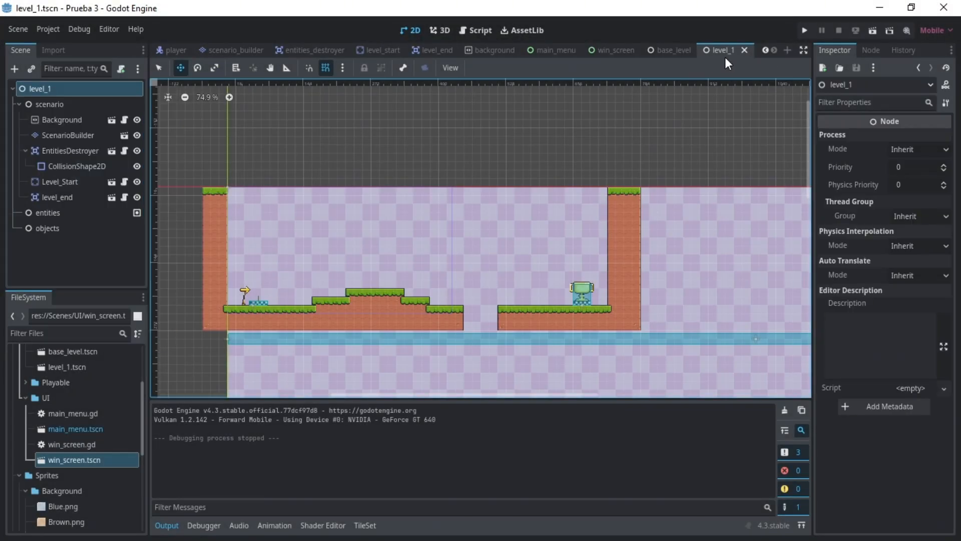
{"action": "left_click", "coordinate": [95, 272]}
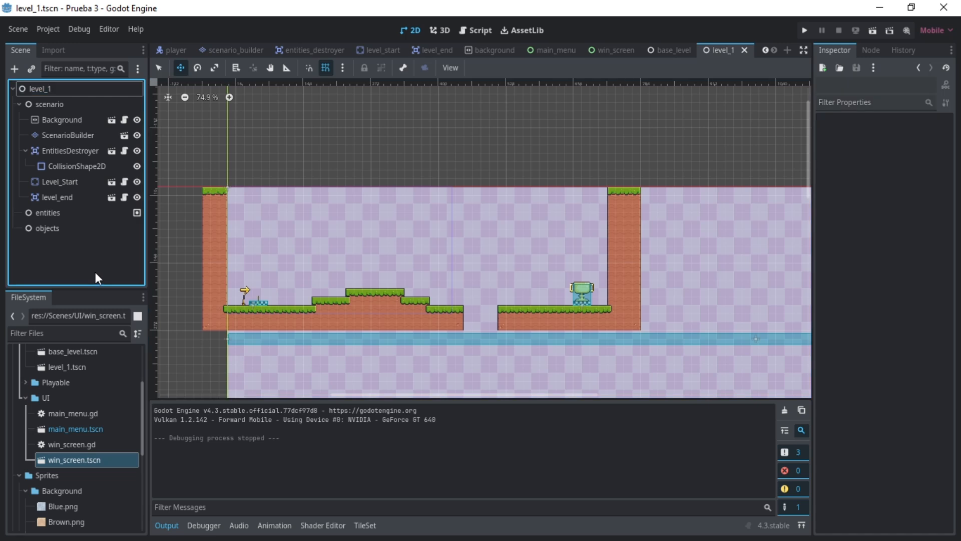
{"action": "key", "text": "ctrl+shift+n"}
{"action": "key", "text": "Escape"}
{"action": "key", "text": "ctrl+n"}
{"action": "left_click", "coordinate": [117, 178]}
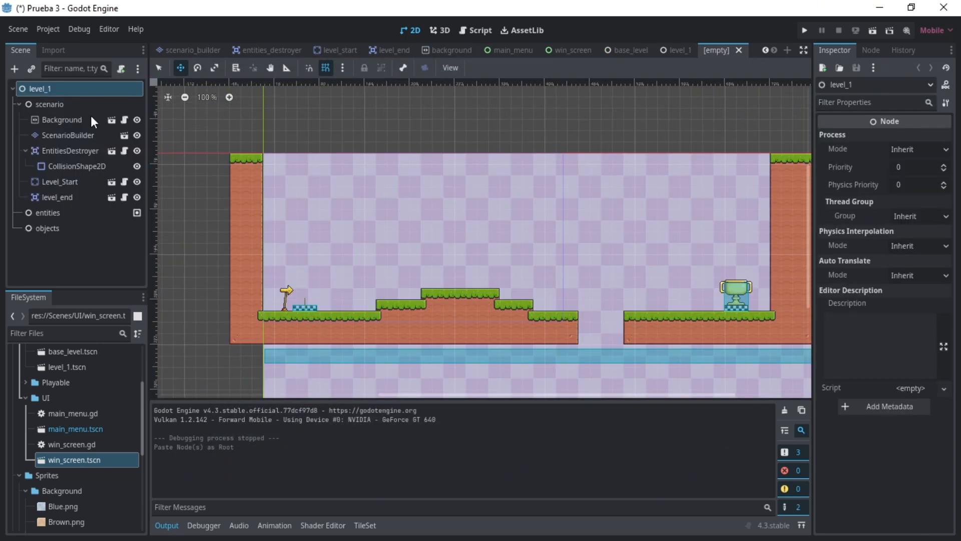
- Rename the new scene's root node to level_2
{"action": "double_click", "coordinate": [66, 89]}
{"action": "left_click", "coordinate": [68, 89]}
{"action": "key", "text": "BackSpace"}
{"action": "type", "text": "2"}
{"action": "key", "text": "Return"}
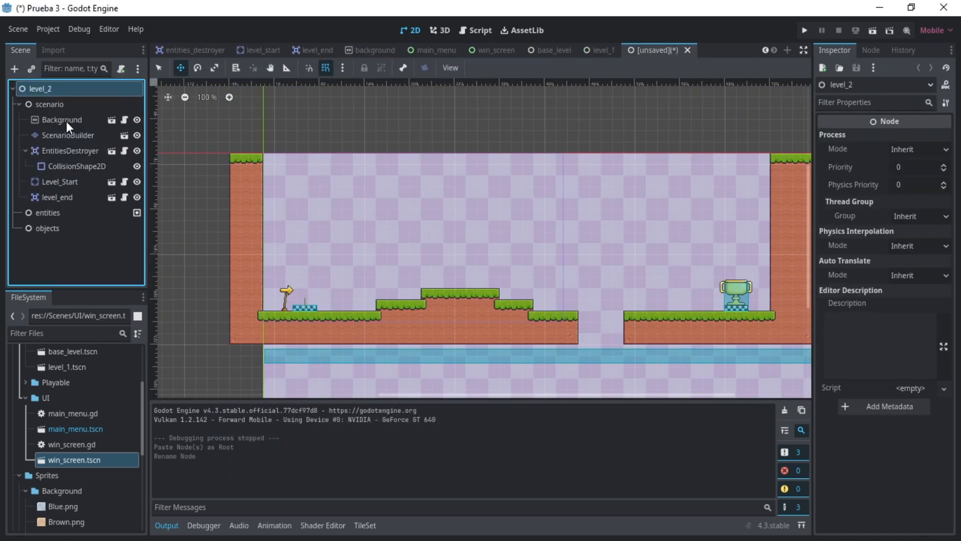
- Erase the tall Grass 1 wall above the right end of the floor on ScenarioBuilder
{"action": "left_click", "coordinate": [68, 135]}
{"action": "left_click_drag", "start_coordinate": [452, 399], "coordinate": [542, 396]}
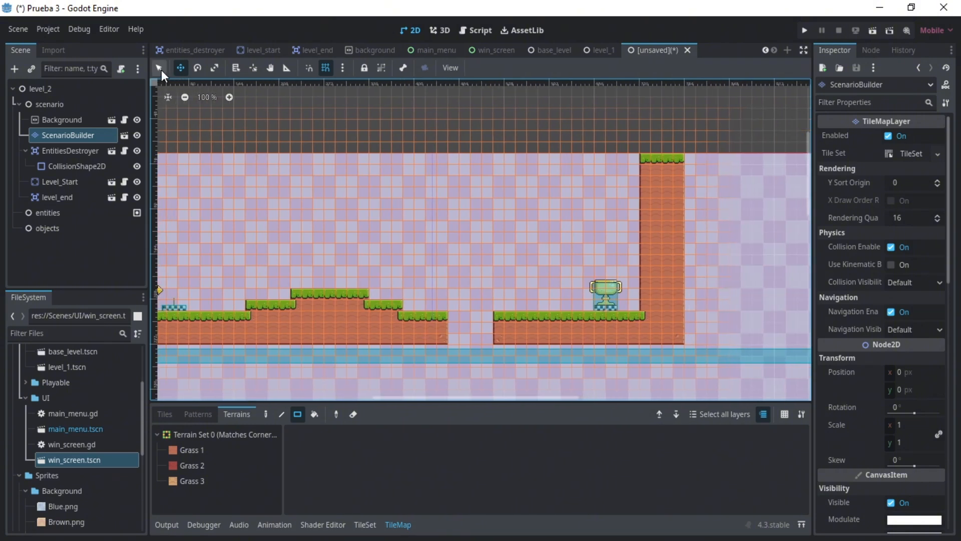
{"action": "left_click", "coordinate": [353, 414]}
{"action": "left_click", "coordinate": [192, 450]}
{"action": "left_click_drag", "start_coordinate": [645, 301], "coordinate": [686, 147]}
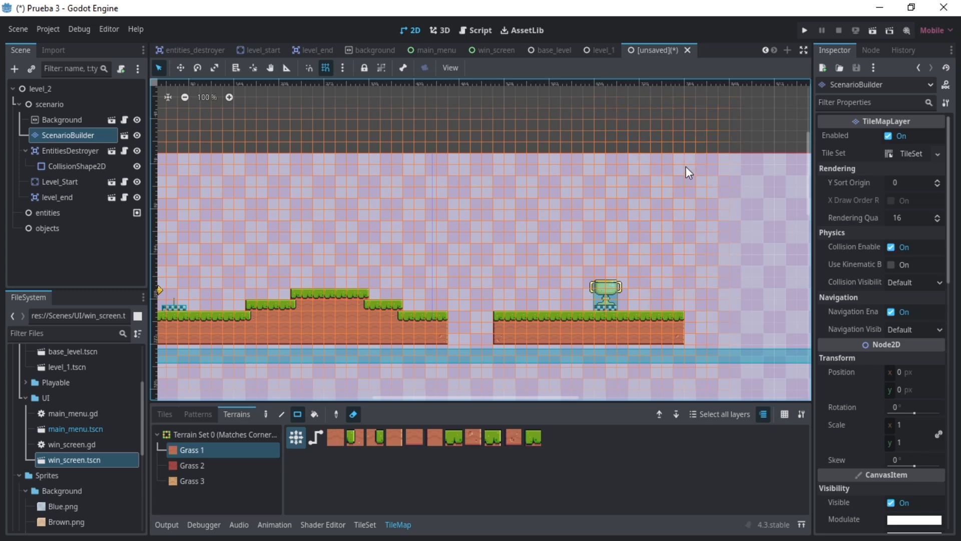
- Trim the right end of the floor, erase the mound and cut two gaps in the left floor section
{"action": "left_click_drag", "start_coordinate": [671, 321], "coordinate": [786, 339]}
{"action": "left_click_drag", "start_coordinate": [242, 287], "coordinate": [423, 305]}
{"action": "left_click_drag", "start_coordinate": [343, 326], "coordinate": [345, 341]}
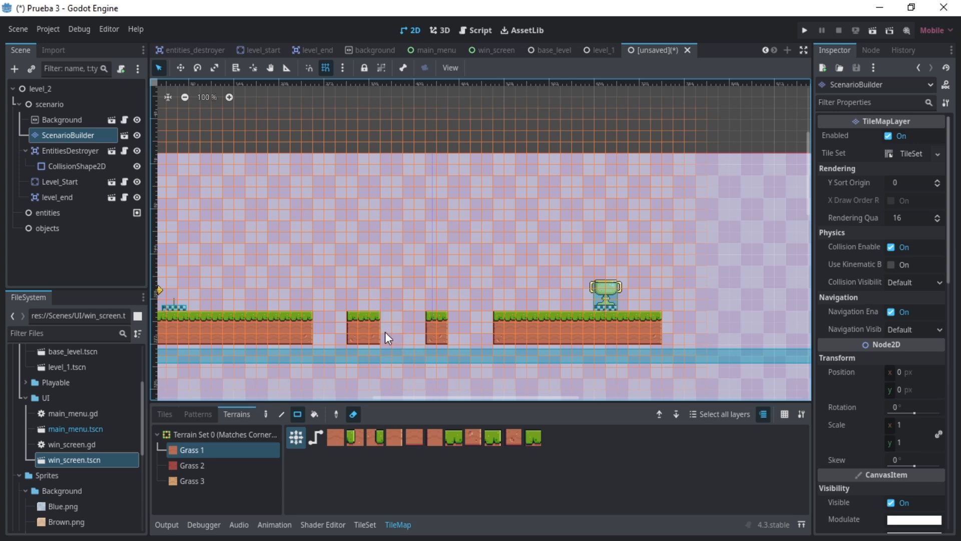
- Instance the box scene under the objects node and move the Box from the origin into the level
{"action": "left_click", "coordinate": [60, 230]}
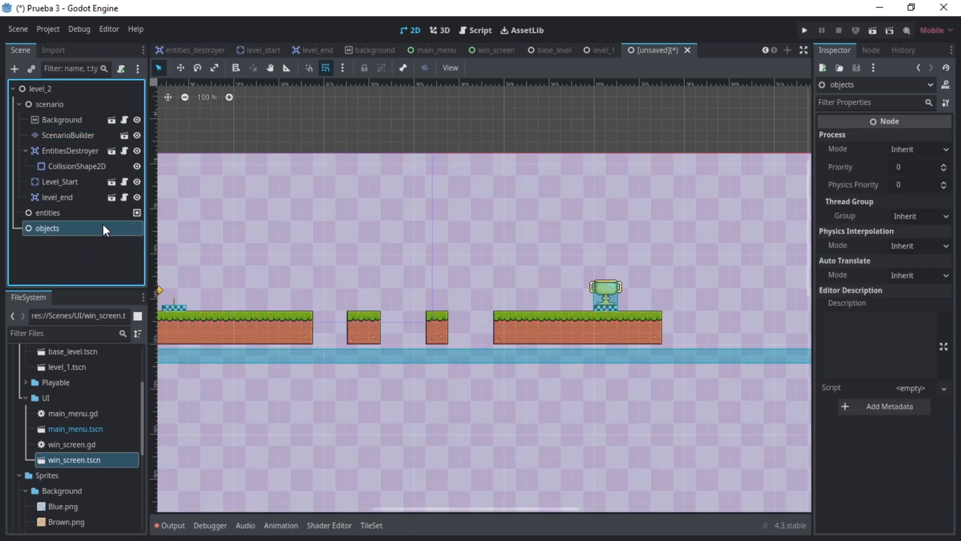
{"action": "left_click", "coordinate": [31, 68]}
{"action": "type", "text": "box"}
{"action": "key", "text": "Return"}
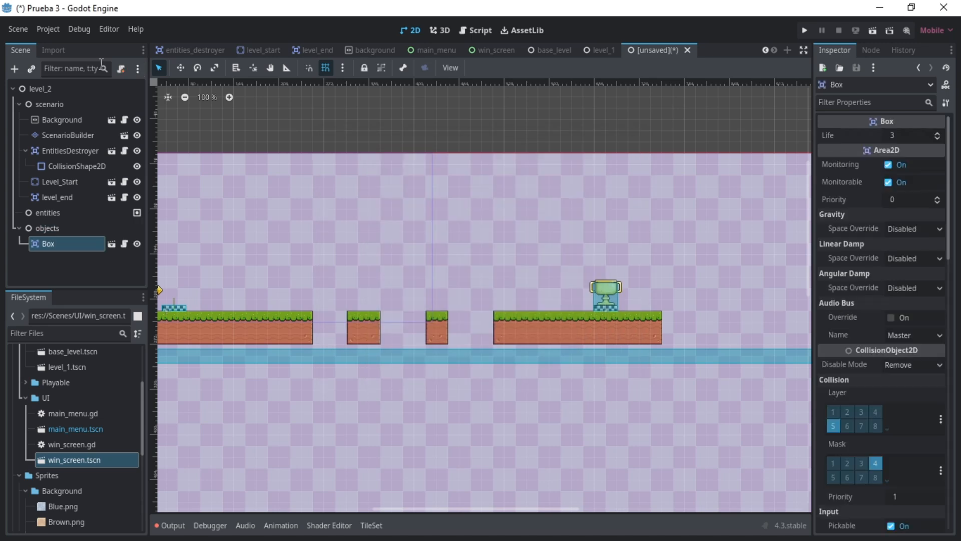
{"action": "key", "text": "w"}
{"action": "left_click_drag", "start_coordinate": [206, 208], "coordinate": [475, 404]}
- Open the Box node's script and examine its exported life variable
{"action": "left_click", "coordinate": [124, 244]}
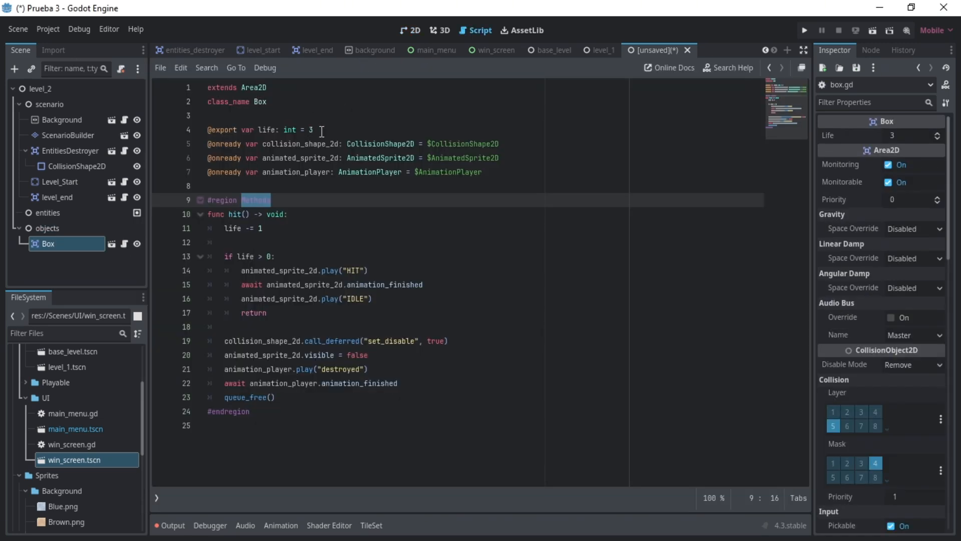
{"action": "left_click_drag", "start_coordinate": [322, 132], "coordinate": [241, 131]}
{"action": "left_click", "coordinate": [281, 113]}
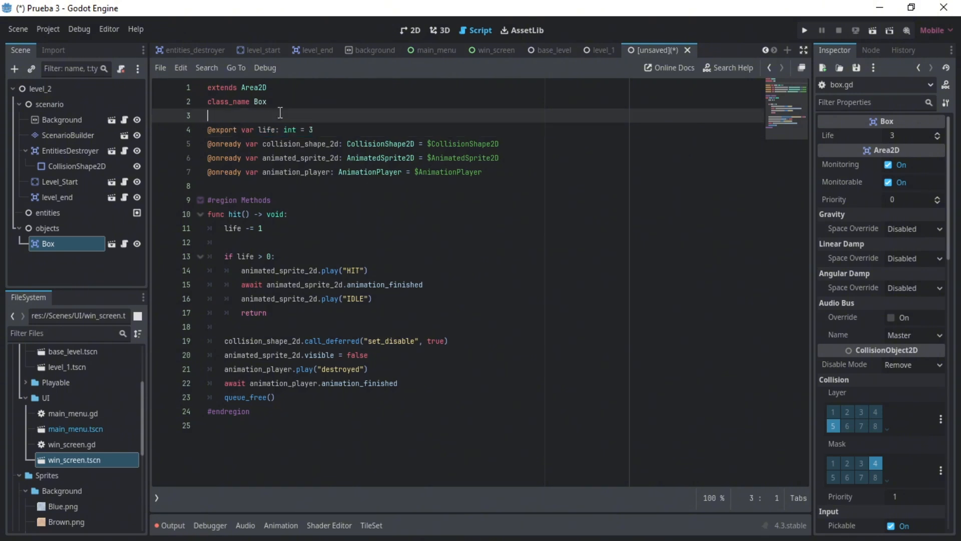
- Save the level_2 scene as level_2.tscn in res://Scenes/Levels
{"action": "left_click", "coordinate": [99, 92]}
{"action": "key", "text": "ctrl+s"}
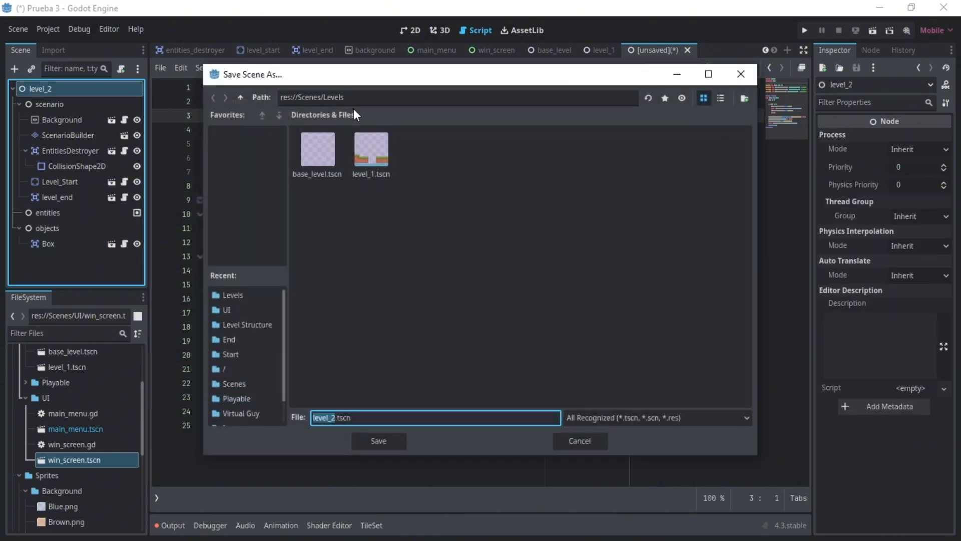
{"action": "left_click", "coordinate": [365, 434]}
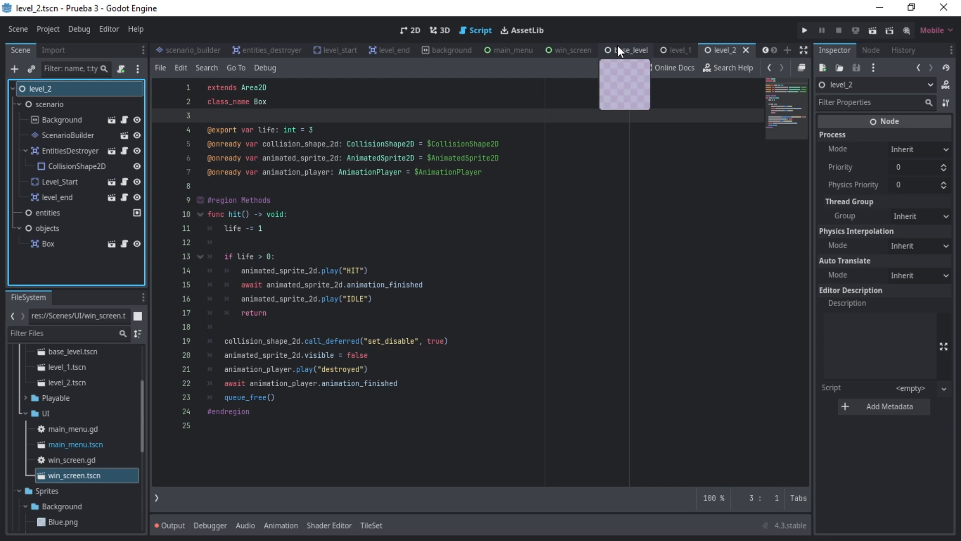
- In the level_1 scene, assign level_2.tscn as level_end's Next Level and save the scene
{"action": "mouse_move", "coordinate": [459, 50]}
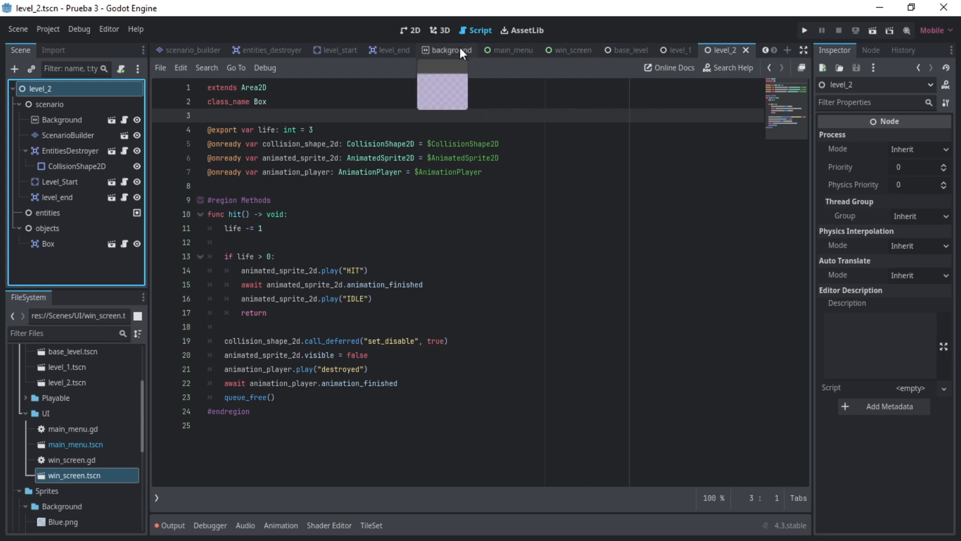
{"action": "left_click", "coordinate": [675, 50]}
{"action": "left_click", "coordinate": [418, 33]}
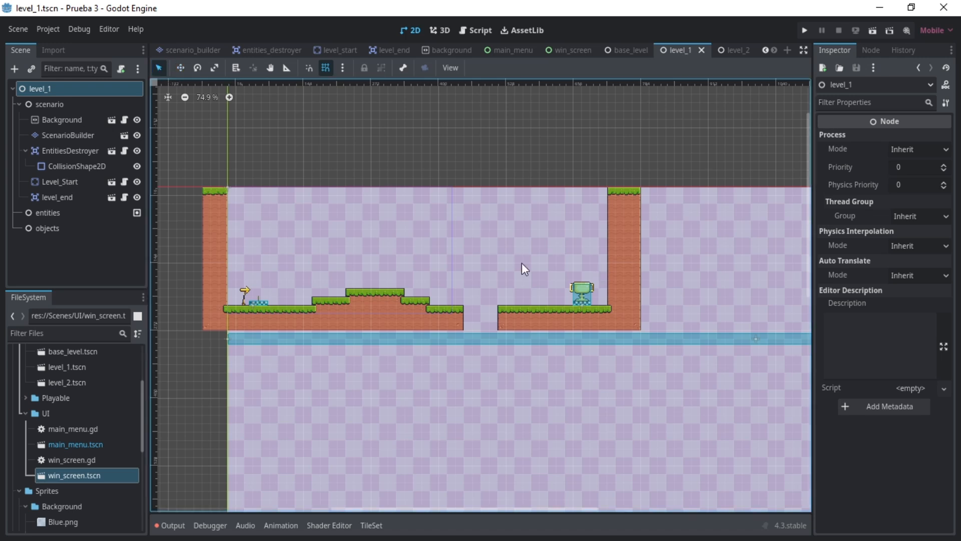
{"action": "left_click", "coordinate": [581, 294]}
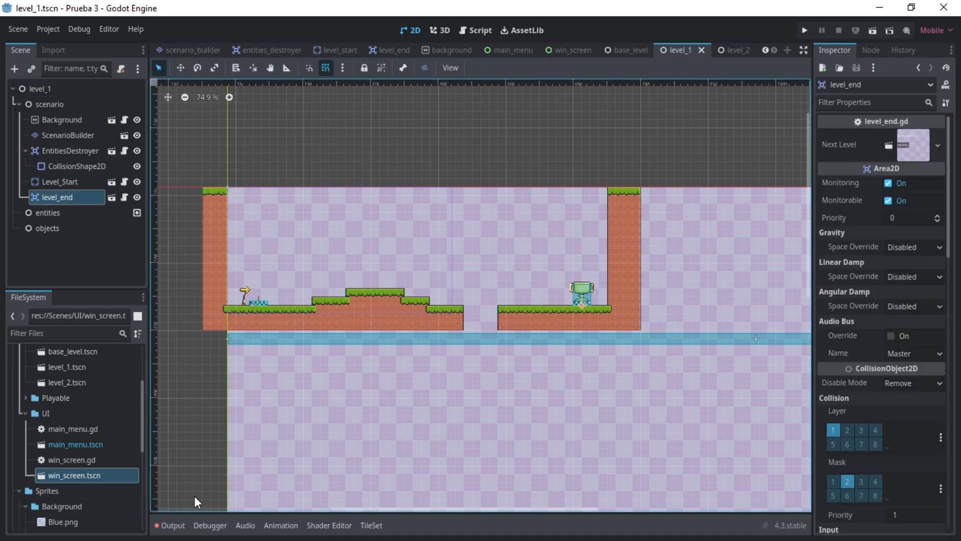
{"action": "scroll", "coordinate": [59, 446], "scroll_direction": "up", "scroll_amount": 3}
{"action": "left_click_drag", "start_coordinate": [65, 429], "coordinate": [904, 153]}
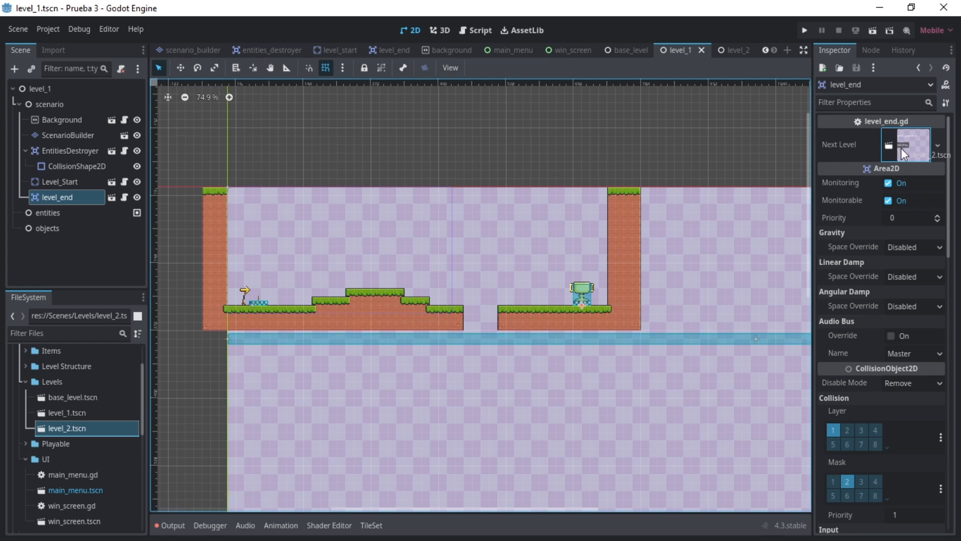
{"action": "left_click", "coordinate": [44, 262]}
{"action": "key", "text": "ctrl+s"}
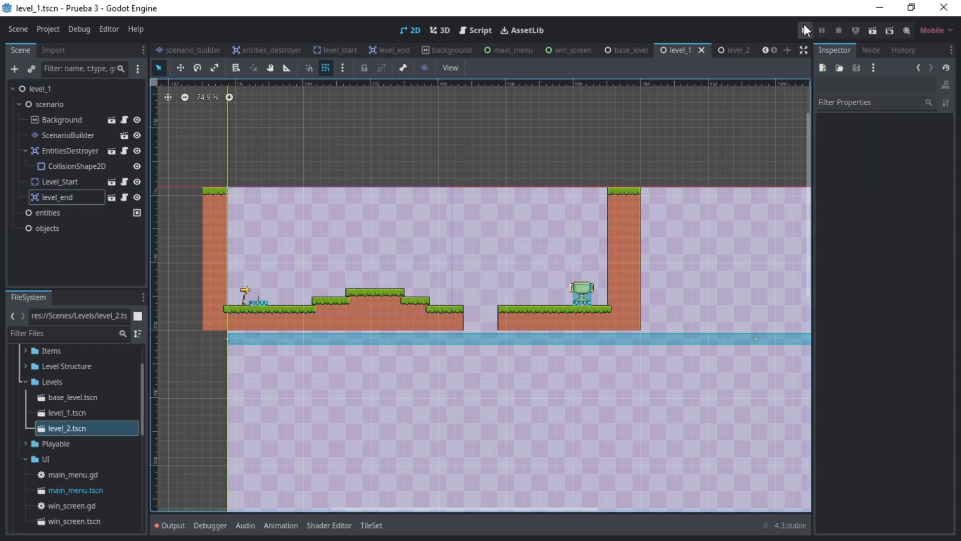
- Run the project, start the game and play through level_1 over the mound and the gap to the trophy
{"action": "left_click", "coordinate": [806, 29]}
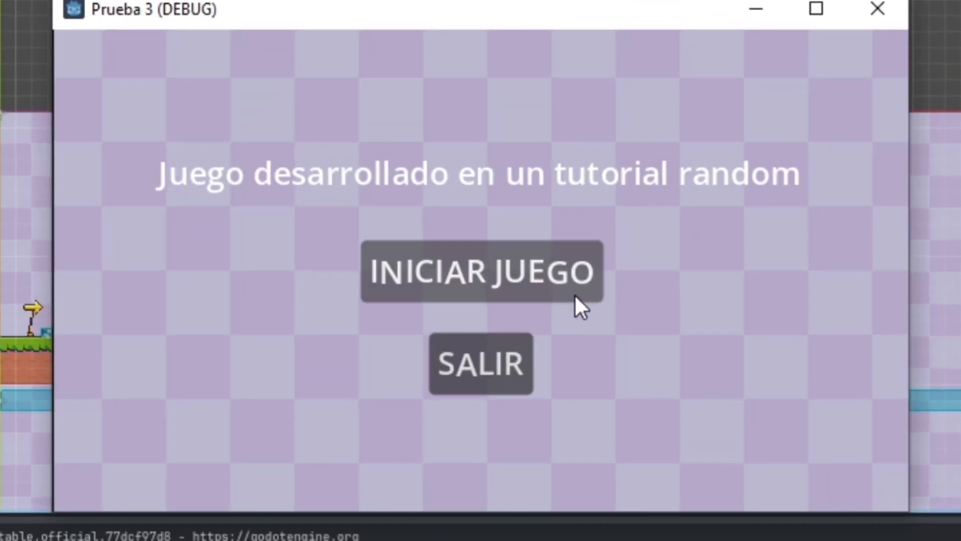
{"action": "left_click", "coordinate": [540, 295]}
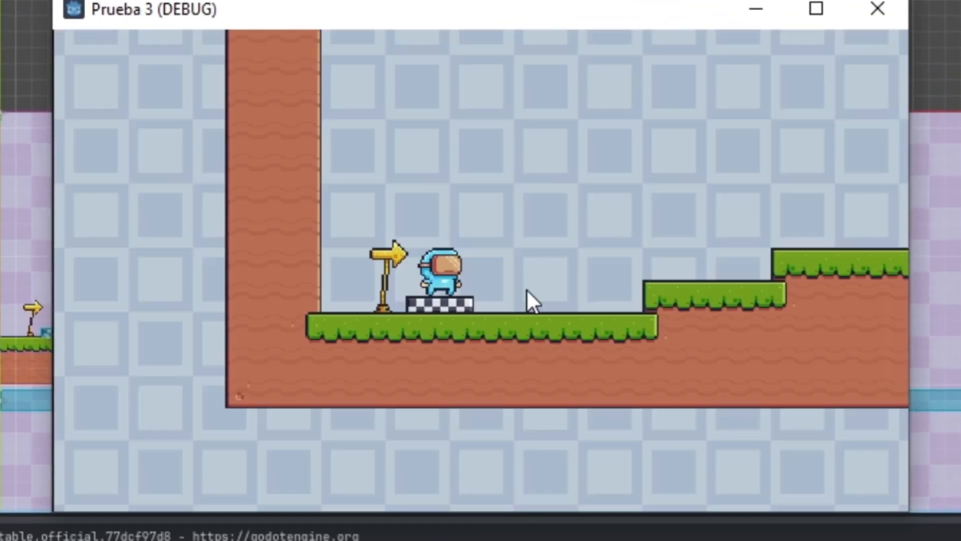
{"action": "key", "text": "Right"}
{"action": "key", "text": "space"}
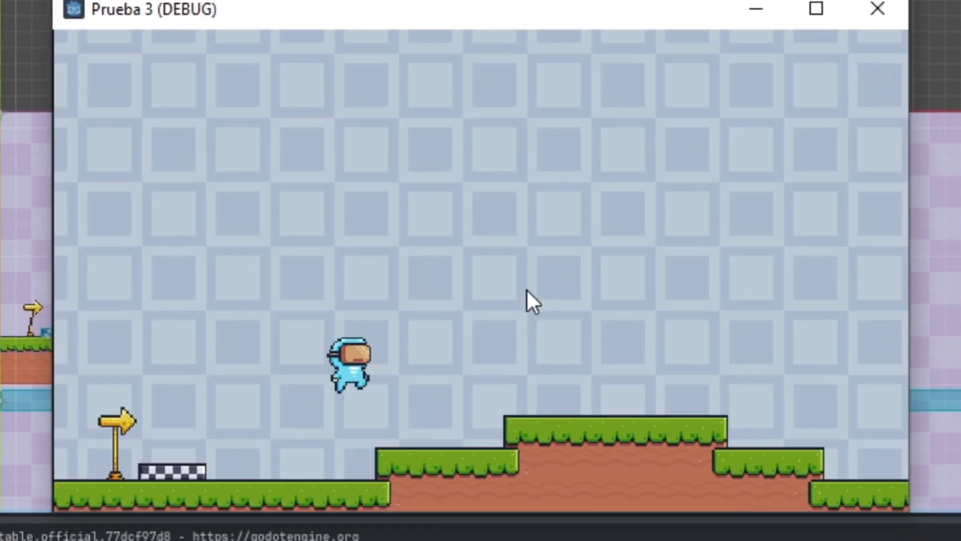
{"action": "key", "text": "Right"}
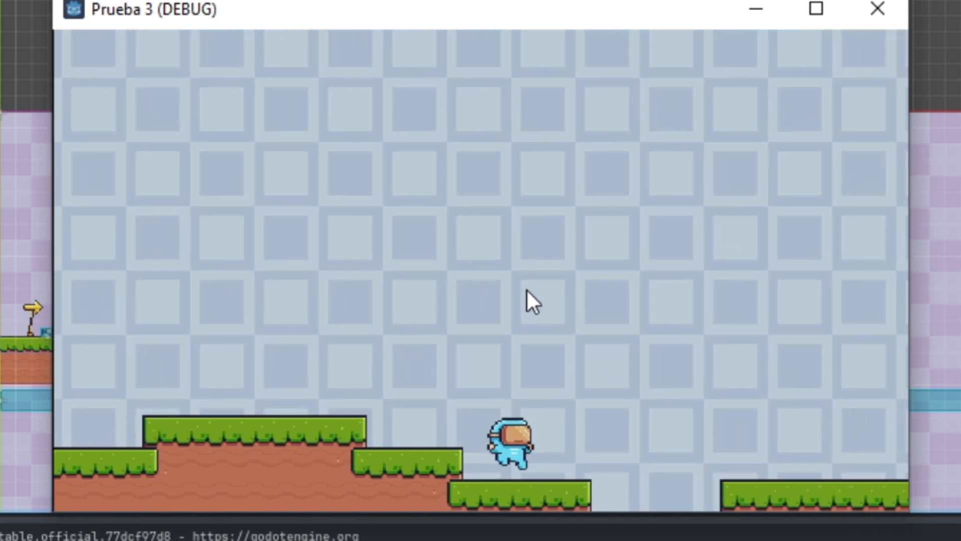
{"action": "key", "text": "space"}
{"action": "key", "text": "Right"}
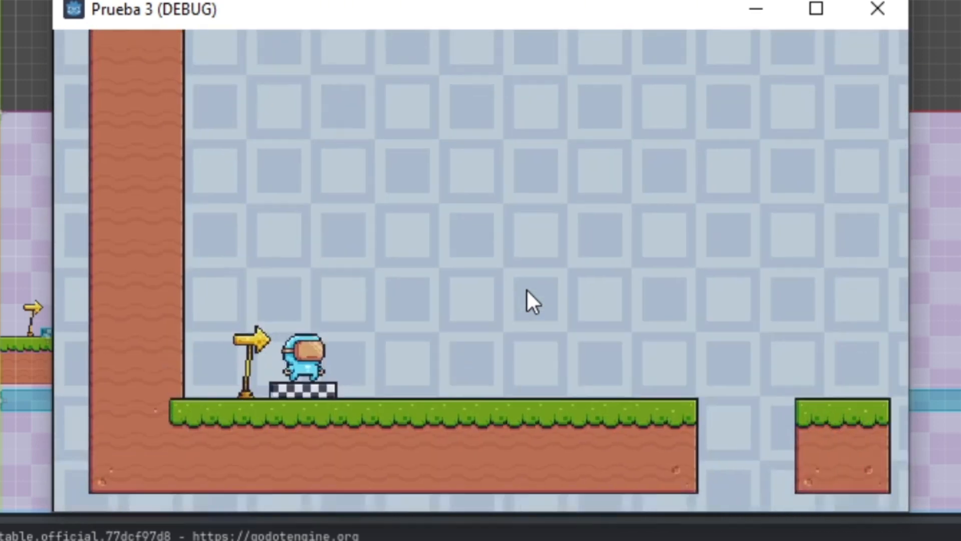
- Play through level_2 across the floor gaps to the trophy and choose MENU PRINCIPAL on the win screen
{"action": "key", "text": "Right"}
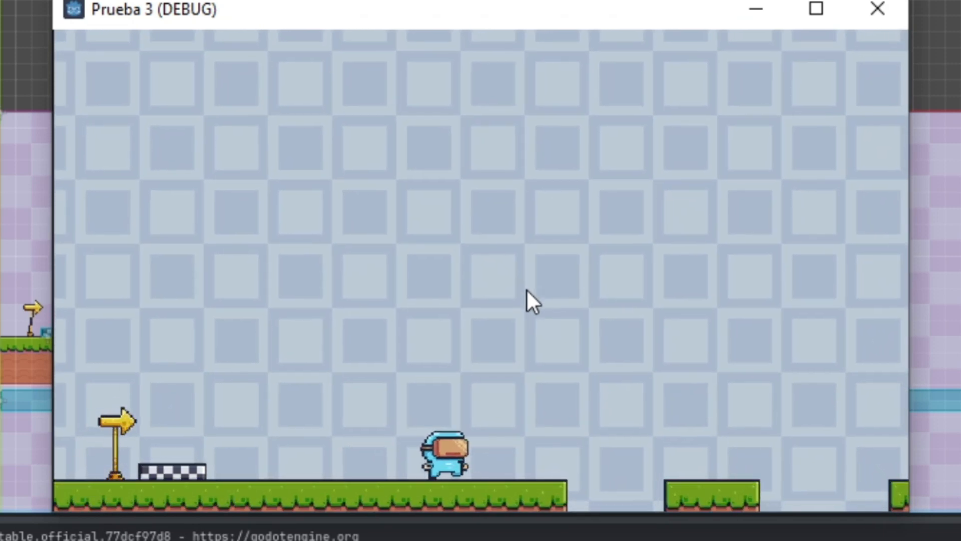
{"action": "key", "text": "Right"}
{"action": "key", "text": "space"}
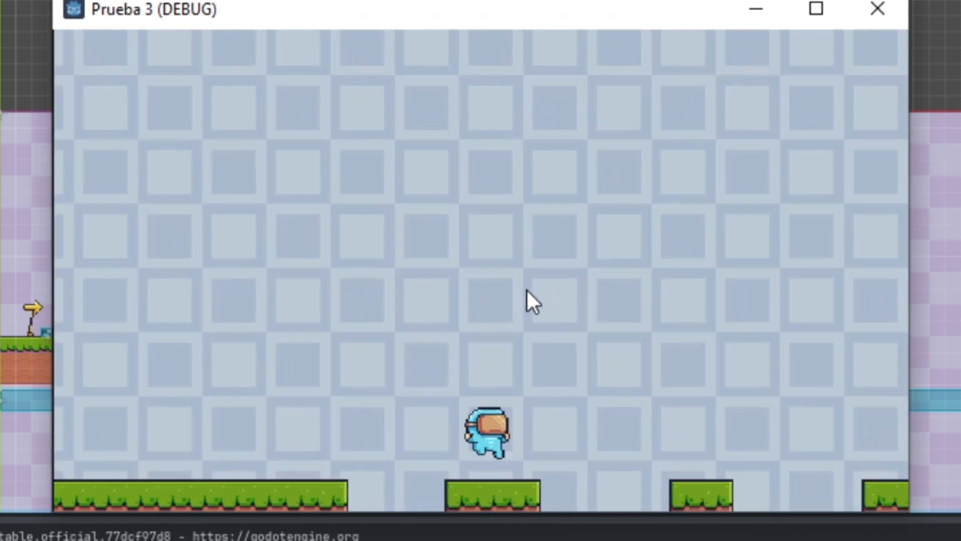
{"action": "key", "text": "Right"}
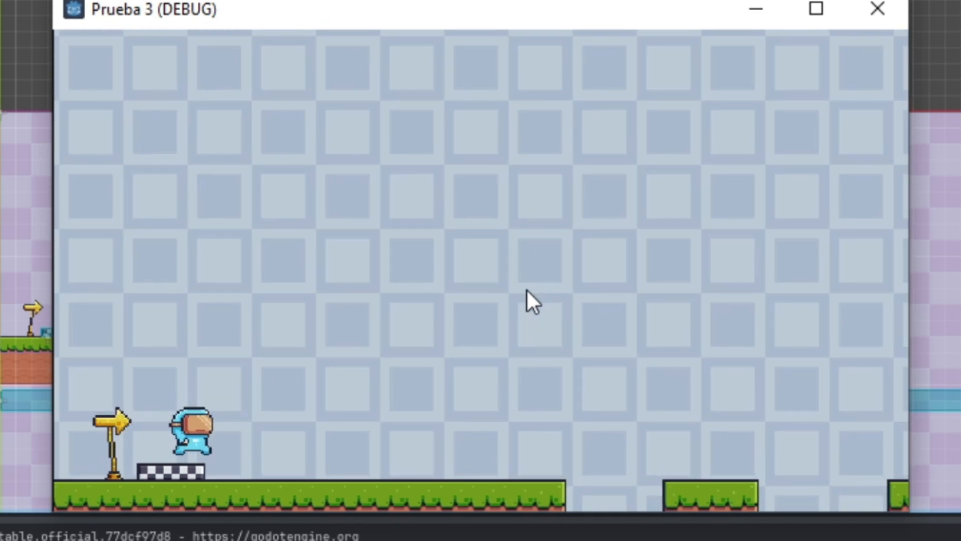
{"action": "key", "text": "Right"}
{"action": "key", "text": "space"}
{"action": "key", "text": "space"}
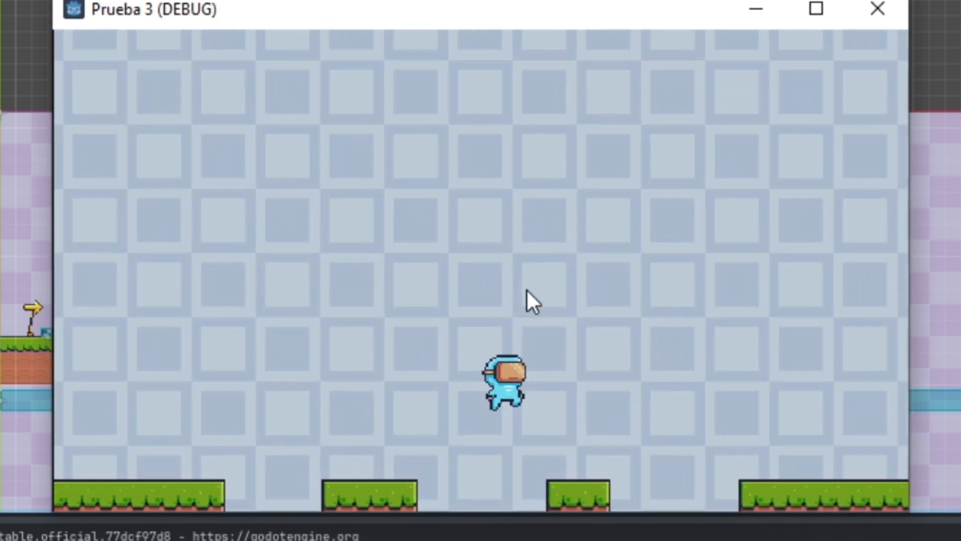
{"action": "key", "text": "Left"}
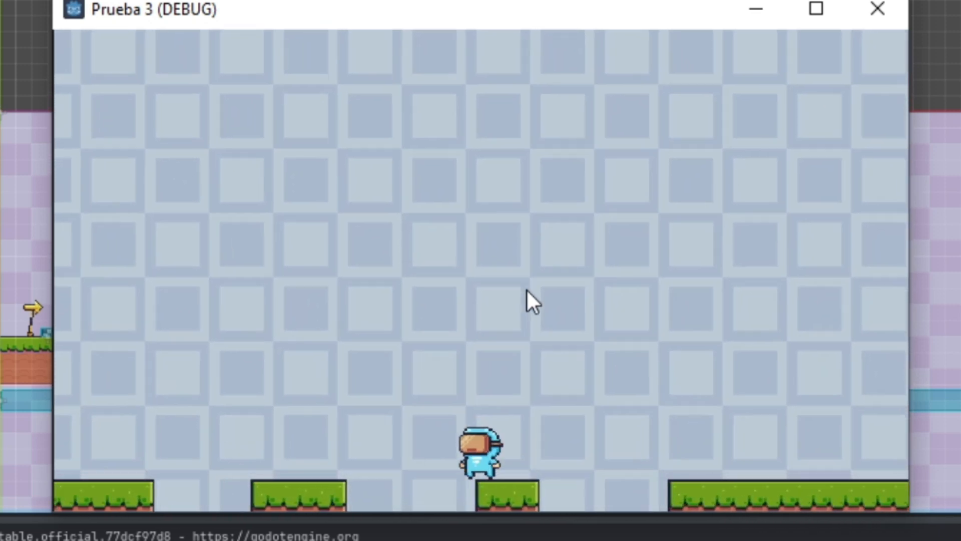
{"action": "key", "text": "space"}
{"action": "key", "text": "Right"}
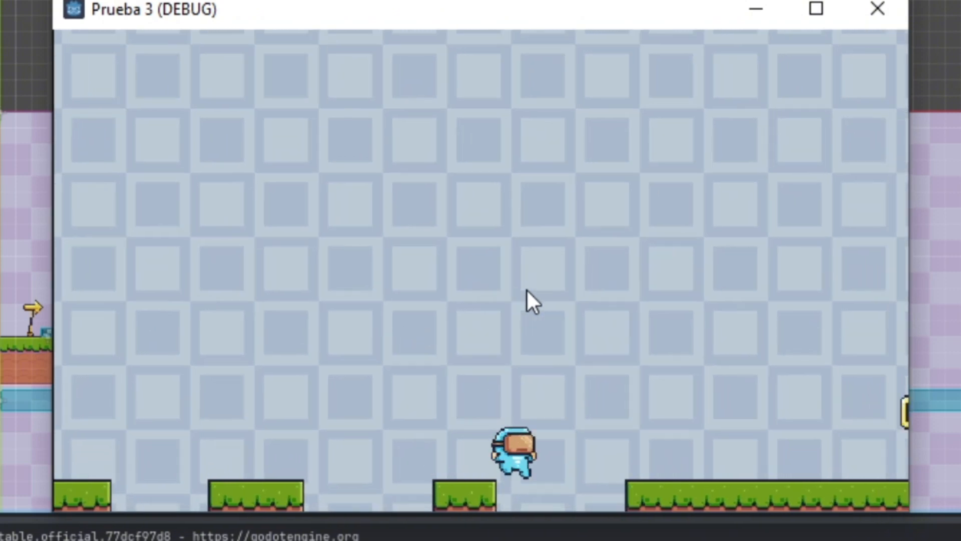
{"action": "key", "text": "space"}
{"action": "key", "text": "Right"}
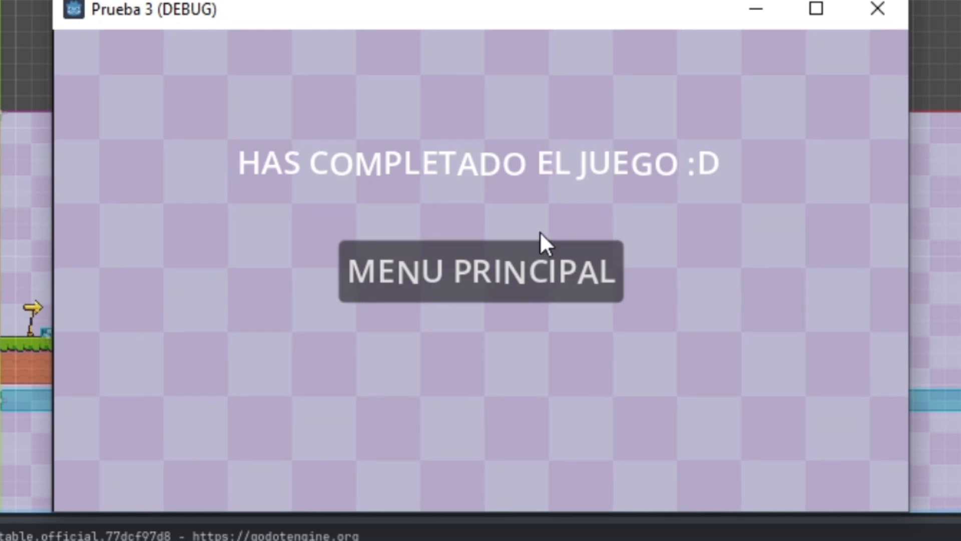
{"action": "left_click", "coordinate": [538, 262]}
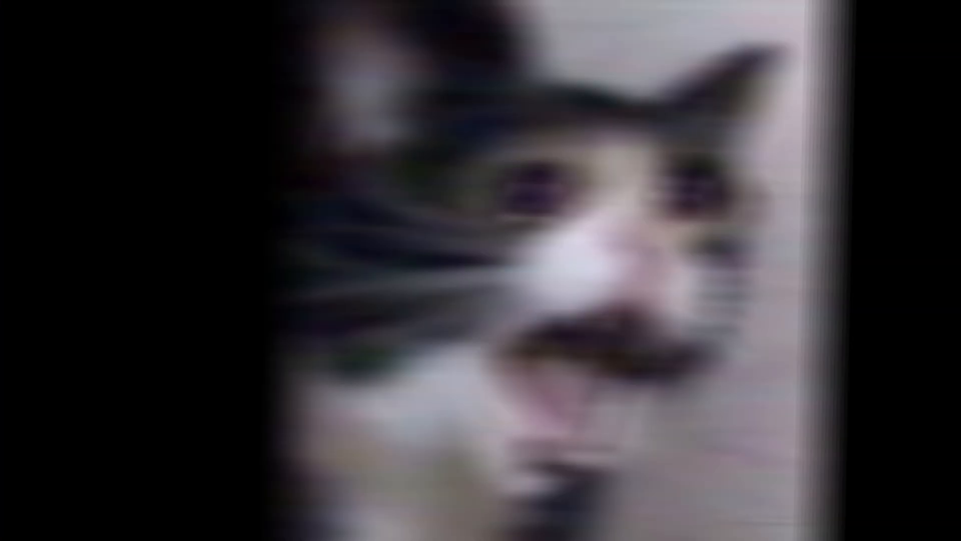